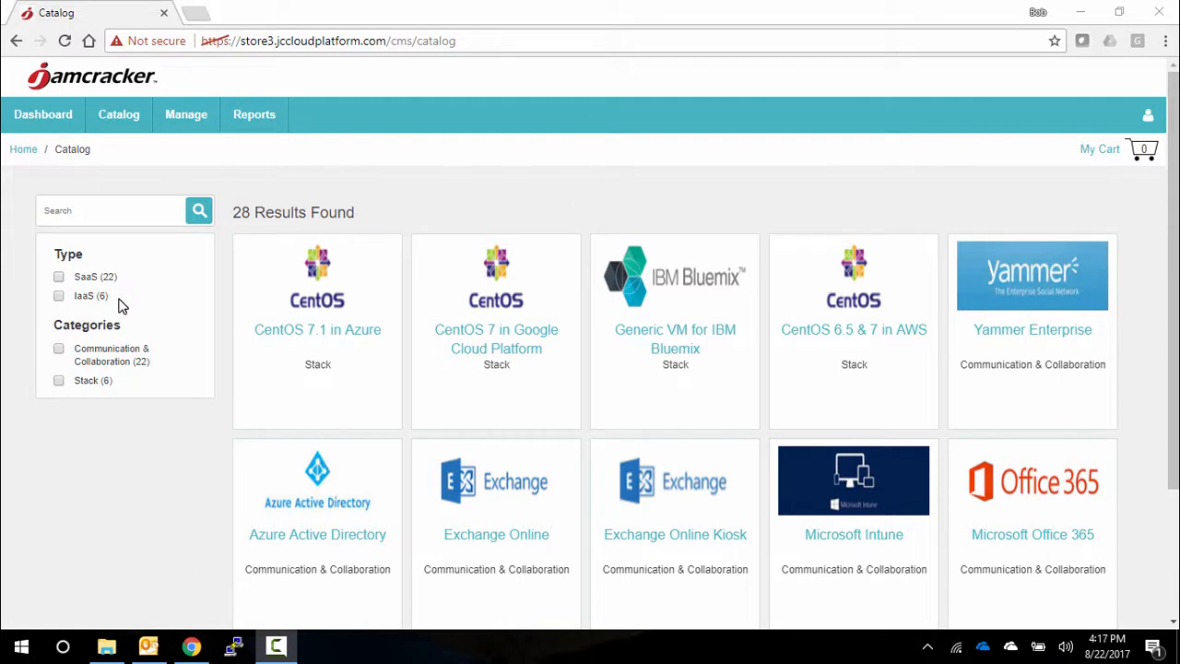
# - Filter the catalog to SaaS offers and add Office 365 - Business Essentials from Microsoft Office 365 to the cart
pyautogui.click(58, 278)
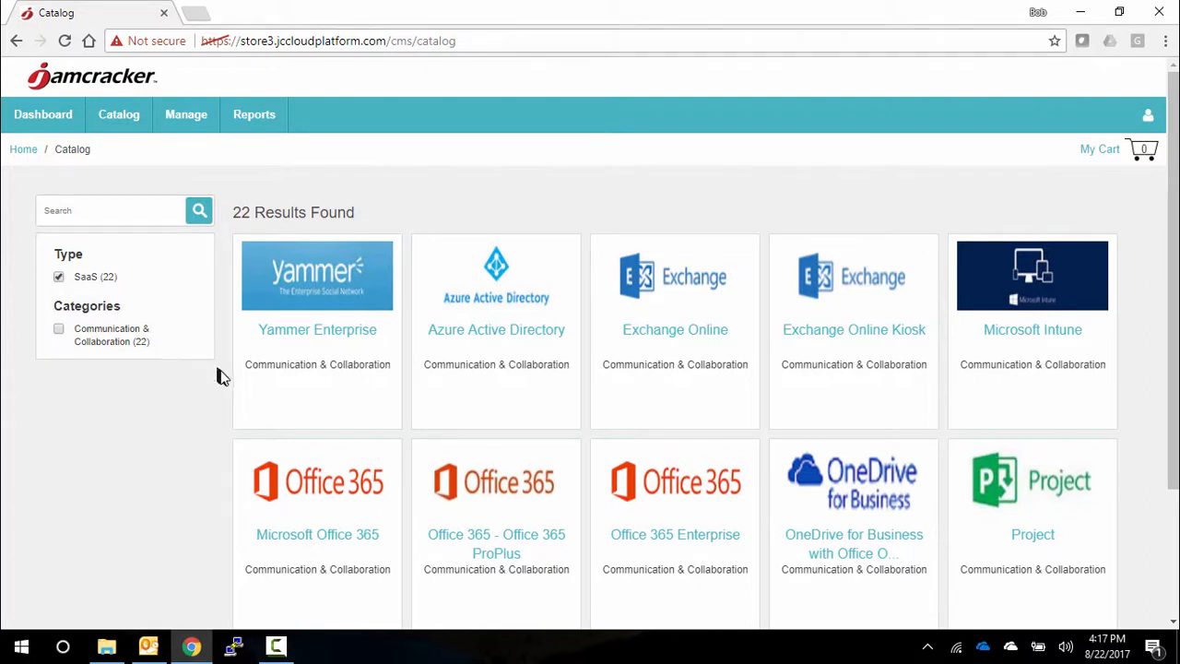
pyautogui.moveTo(295, 482)
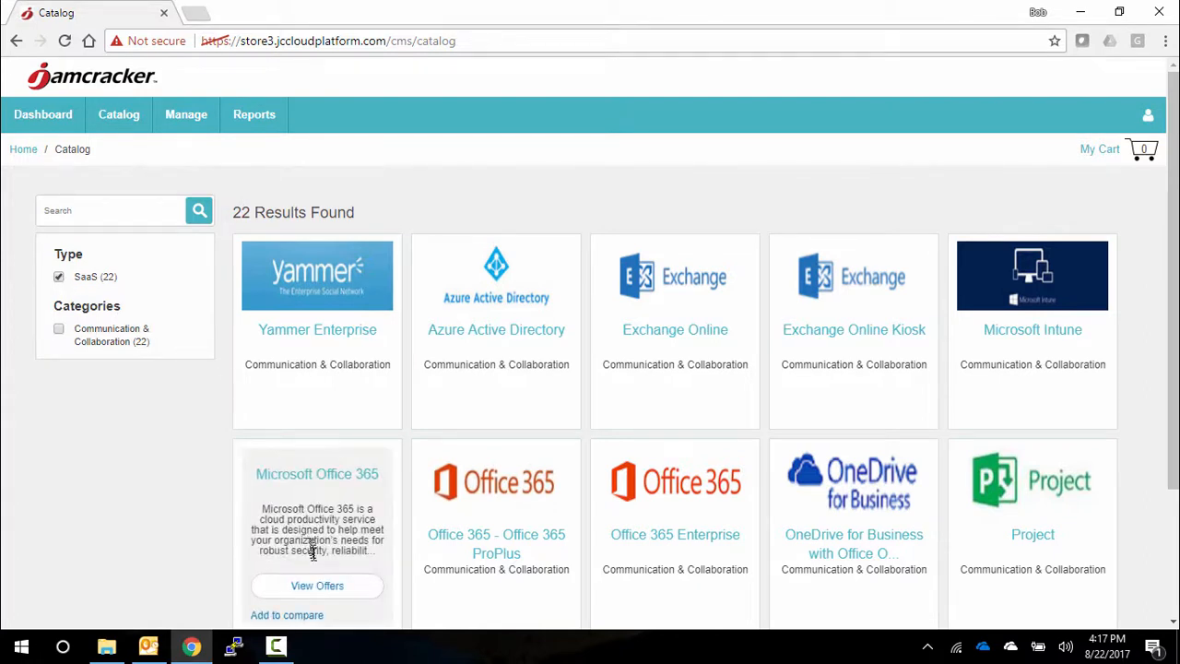
pyautogui.click(315, 594)
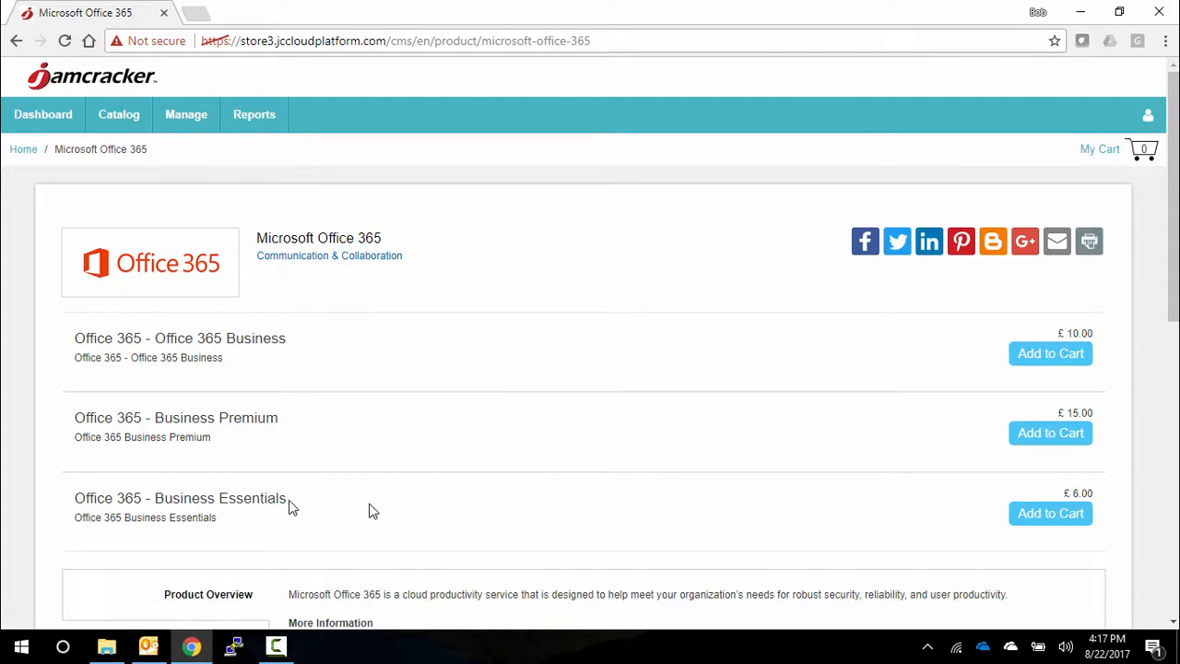
pyautogui.click(1053, 518)
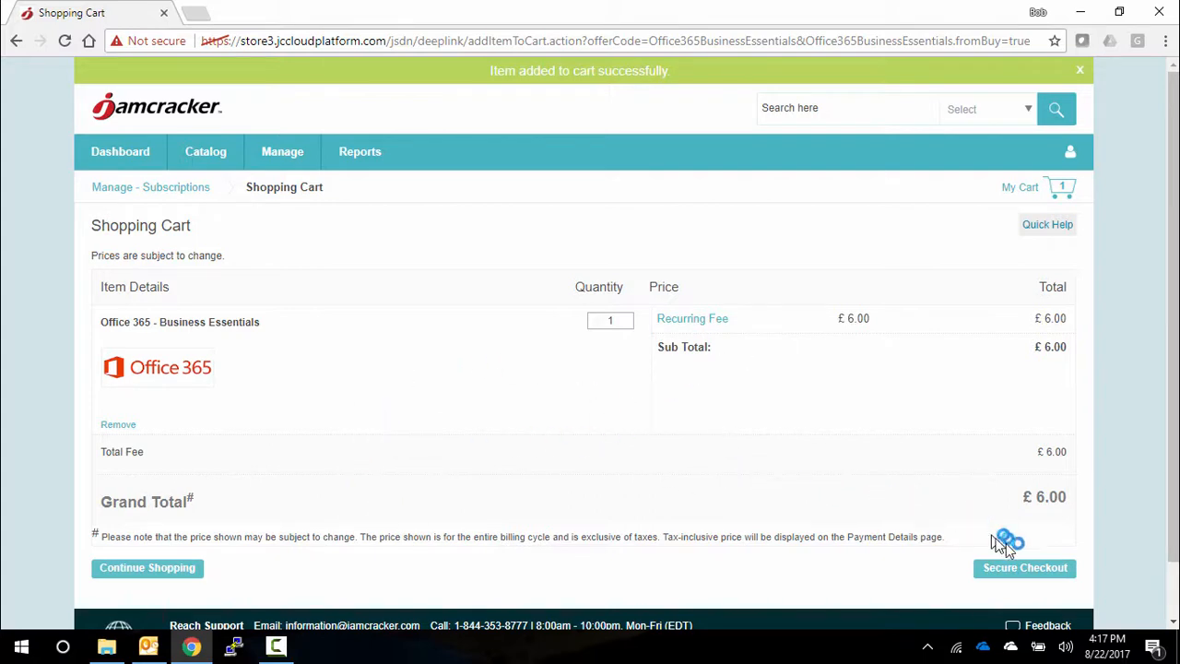
# - Start the secure checkout and agree to the Microsoft Office 365 service agreements
pyautogui.click(1016, 572)
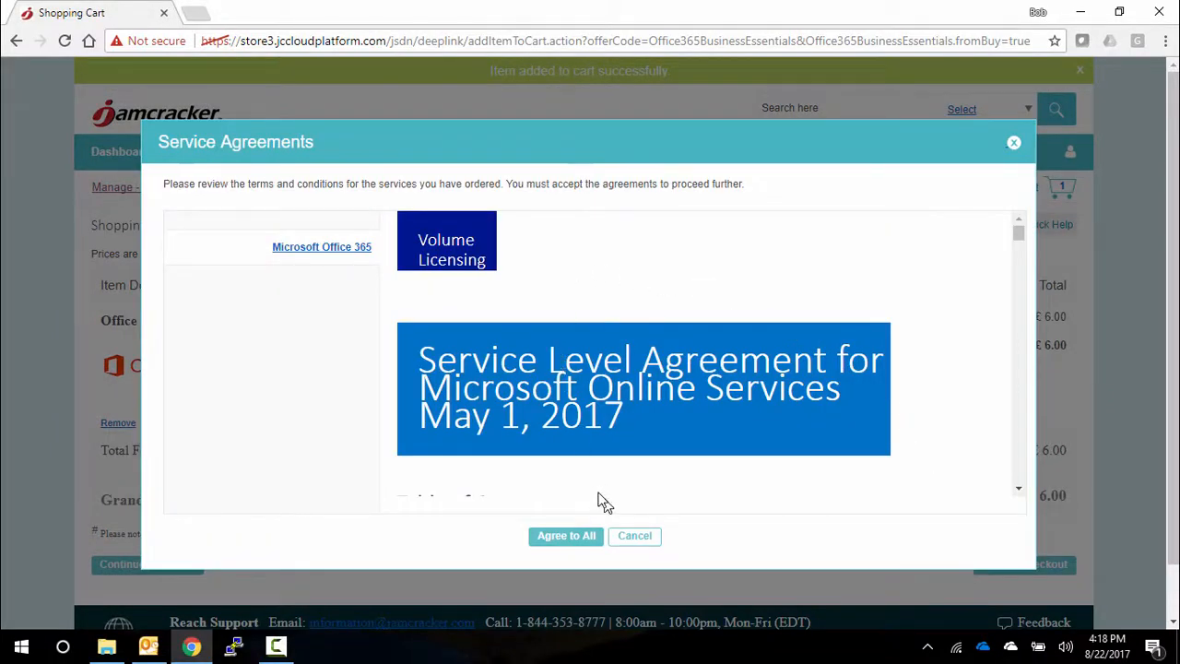
pyautogui.scroll(-1, 582, 486)
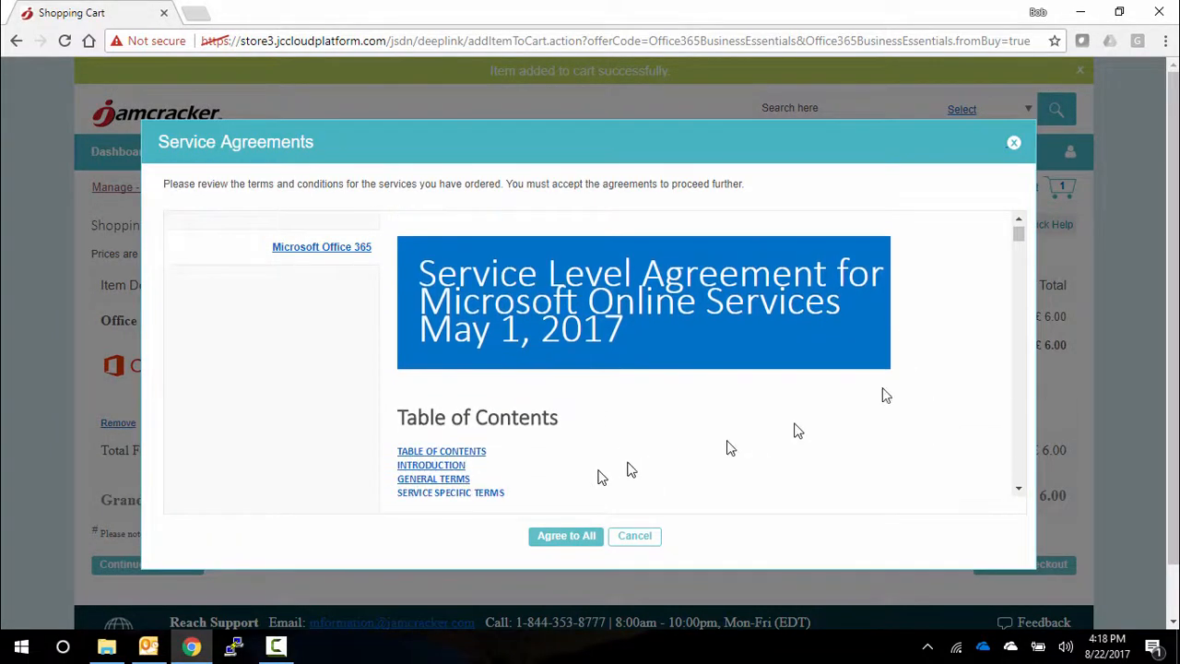
pyautogui.moveTo(1018, 237); pyautogui.dragTo(1017, 261)
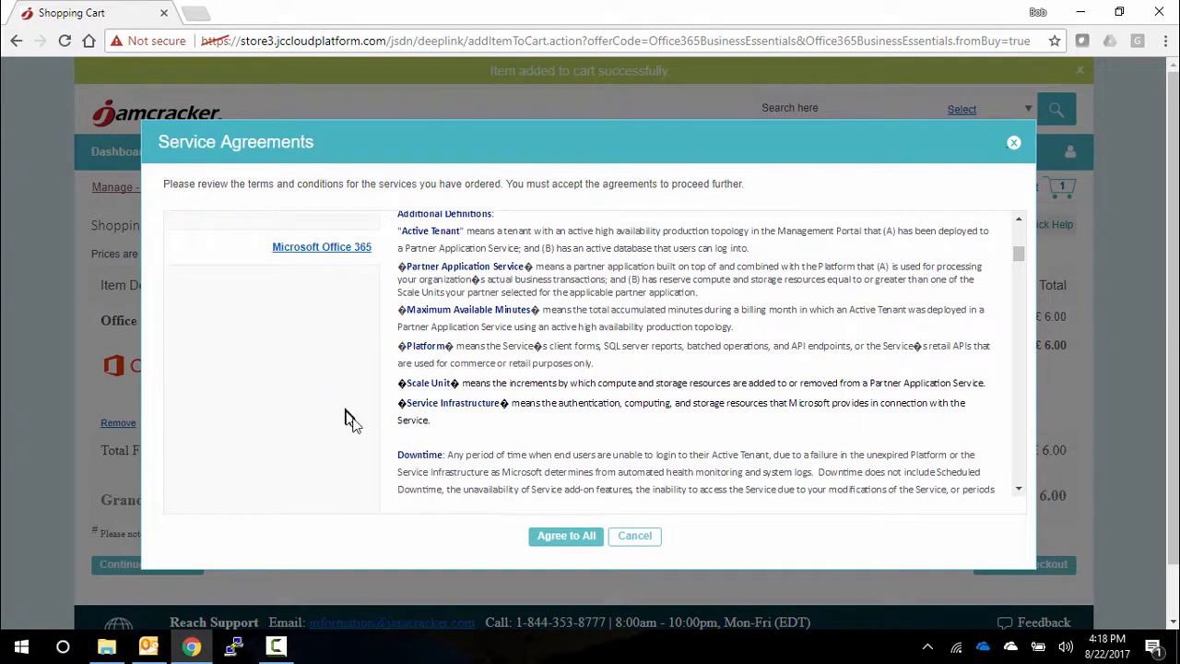
pyautogui.click(574, 540)
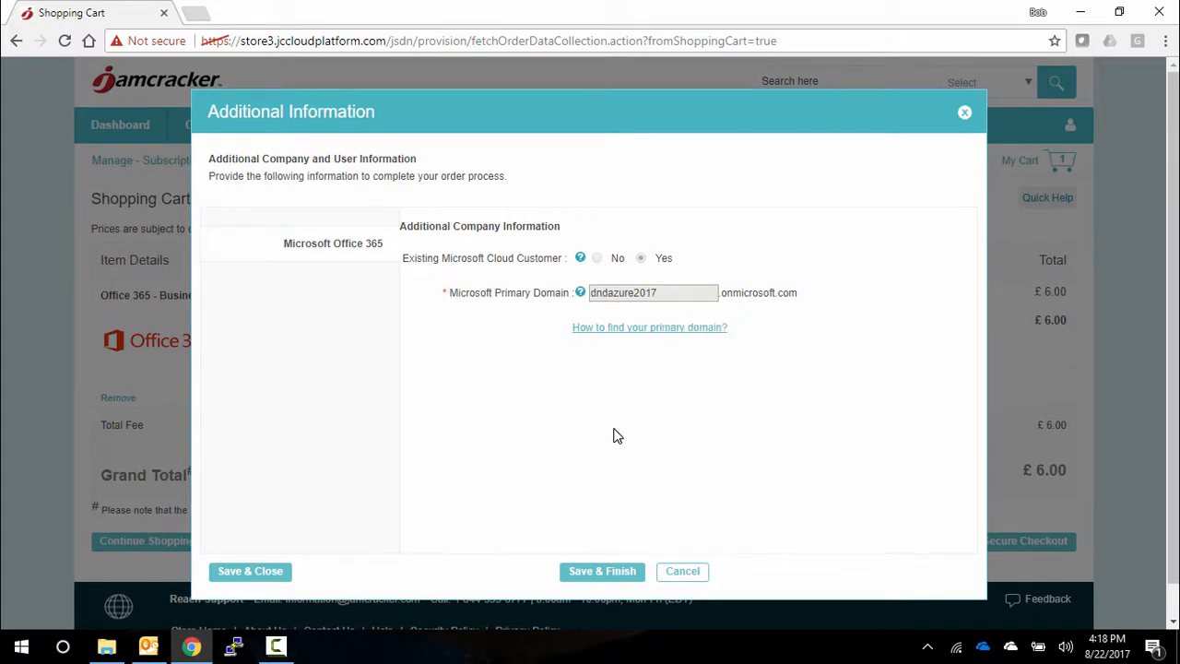
# - Save the prefilled additional company information and place the order with the existing payment and billing details
pyautogui.click(604, 571)
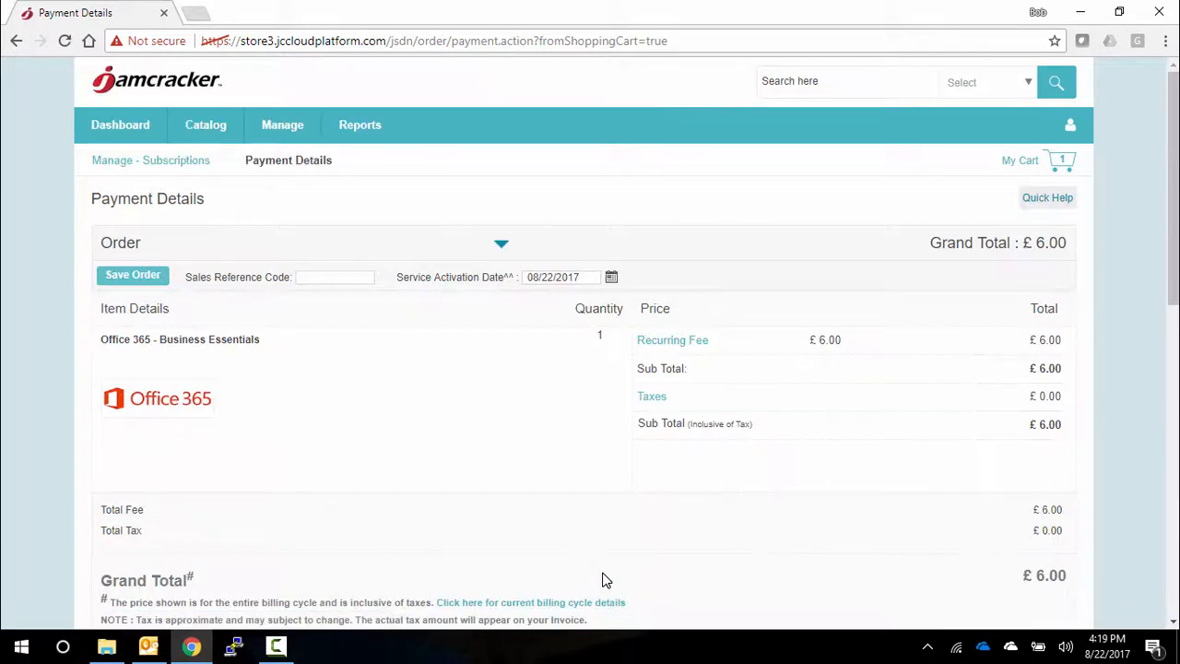
pyautogui.scroll(-5, 604, 579)
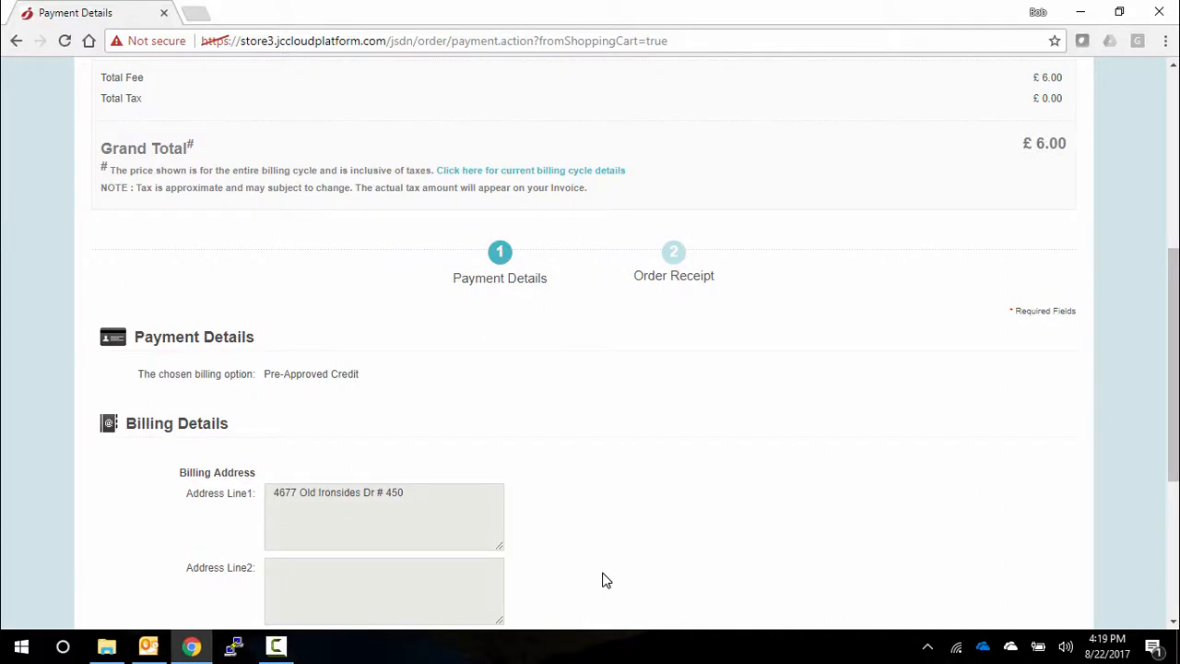
pyautogui.scroll(-4, 602, 580)
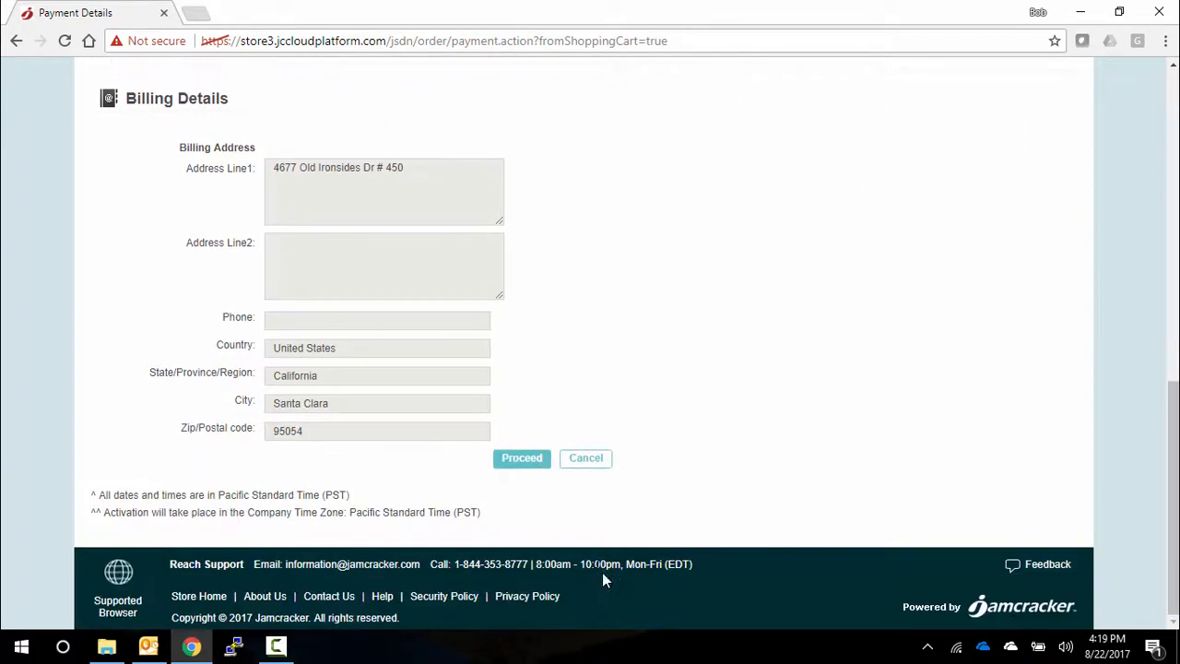
pyautogui.click(521, 460)
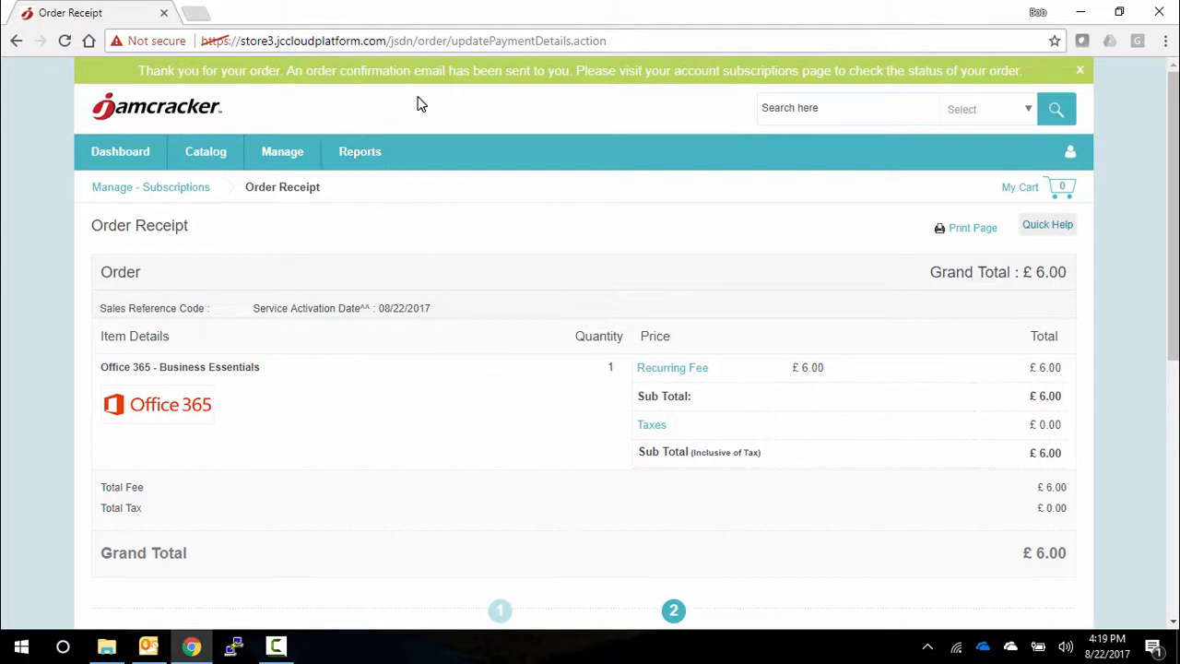
# - Examine the newest order's details with its item breakdown expanded, and open the company's subscriptions list
pyautogui.click(281, 159)
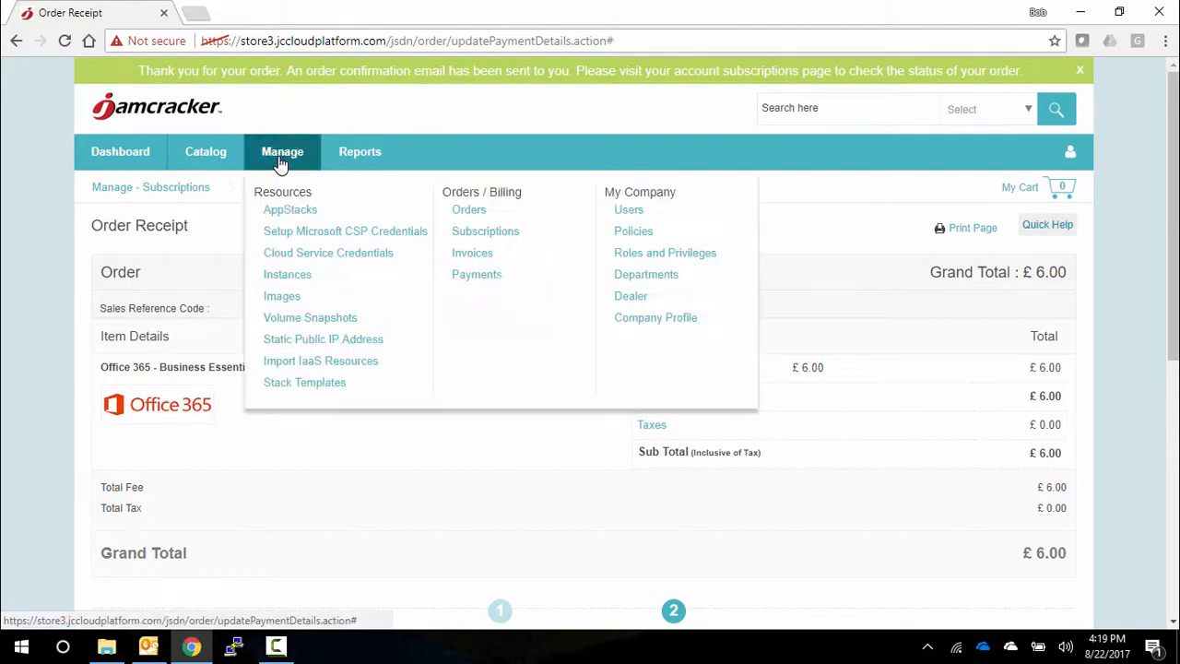
pyautogui.click(459, 214)
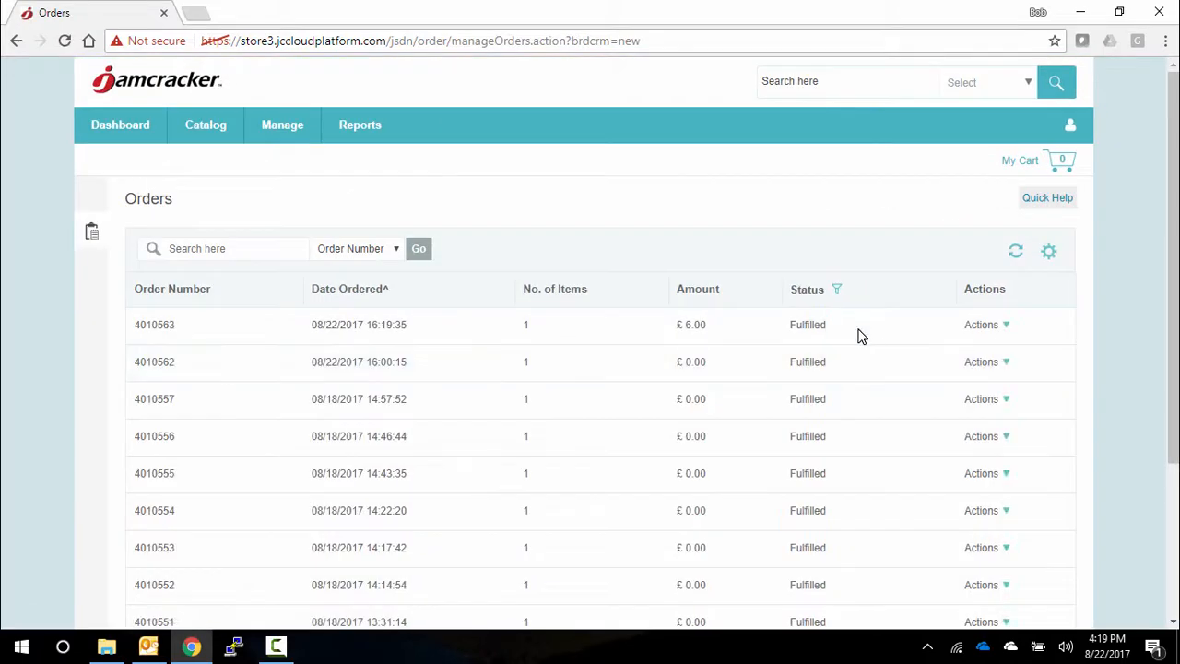
pyautogui.click(977, 325)
pyautogui.click(923, 362)
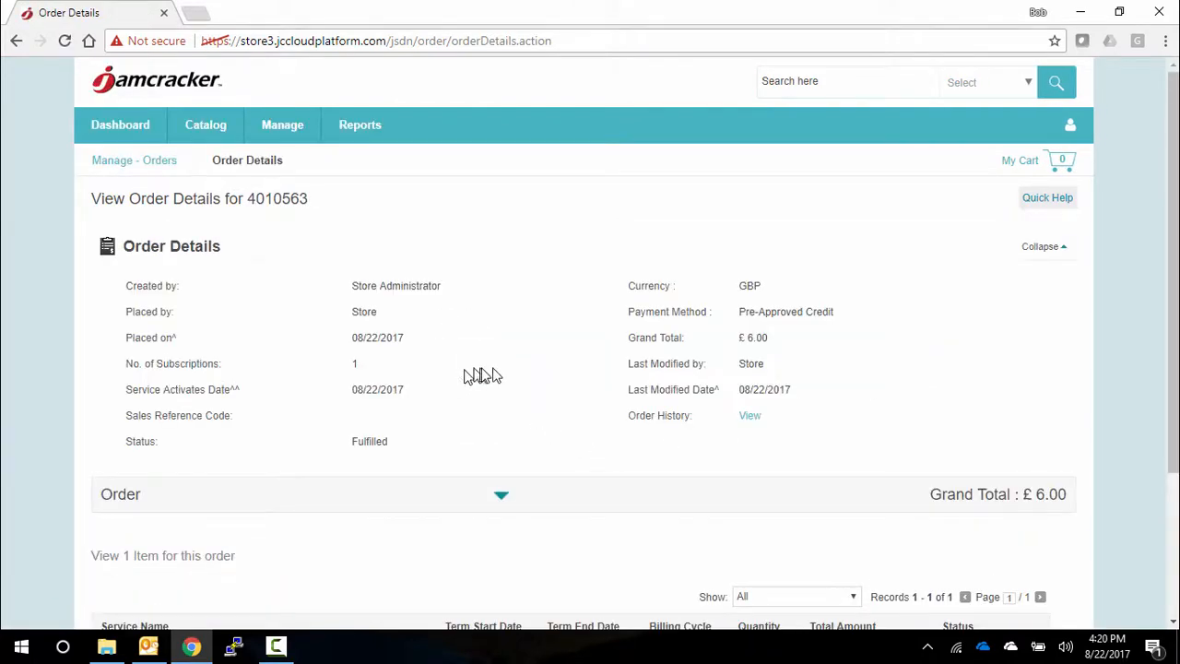
pyautogui.click(501, 497)
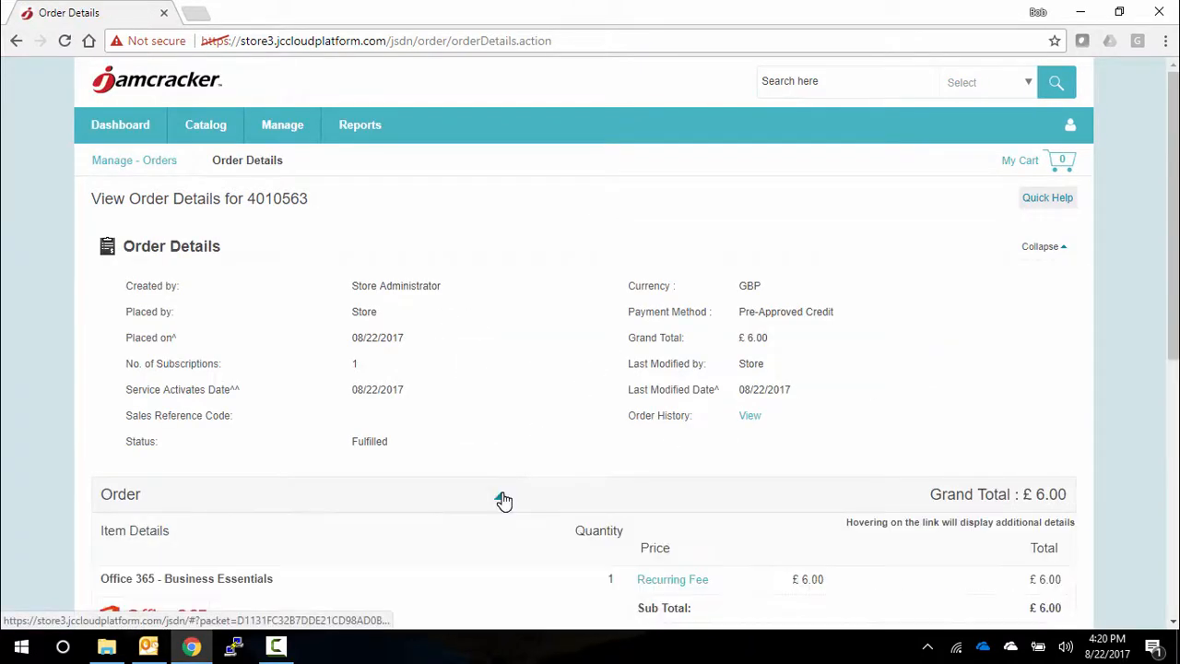
pyautogui.scroll(-3, 503, 501)
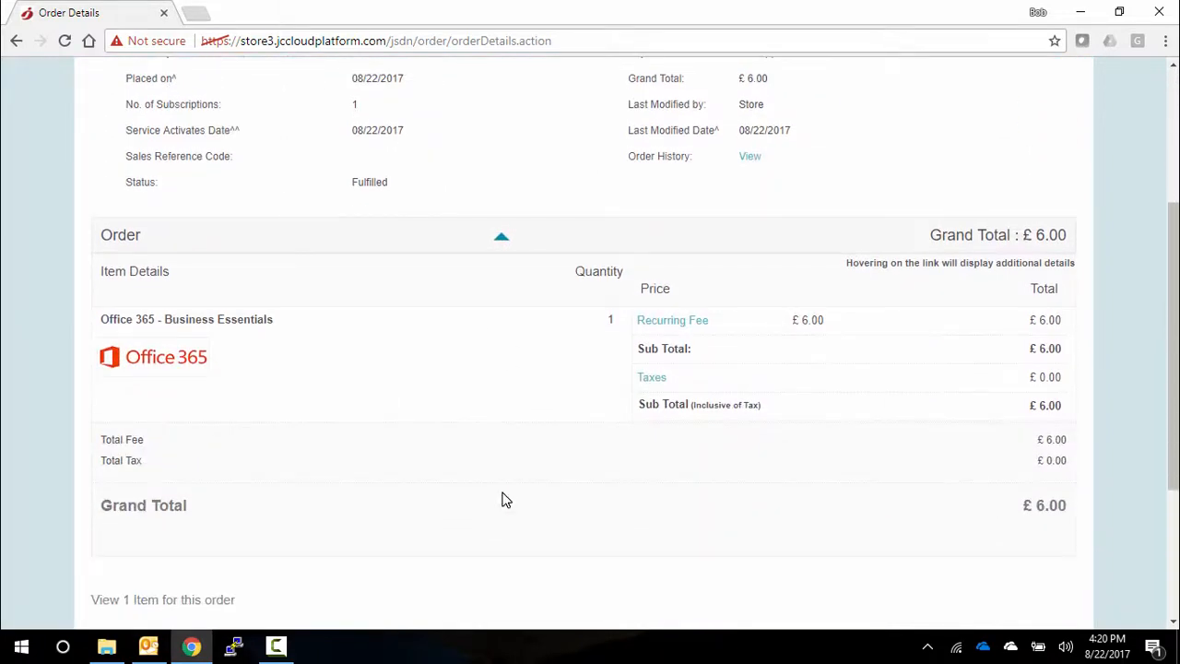
pyautogui.scroll(3, 506, 501)
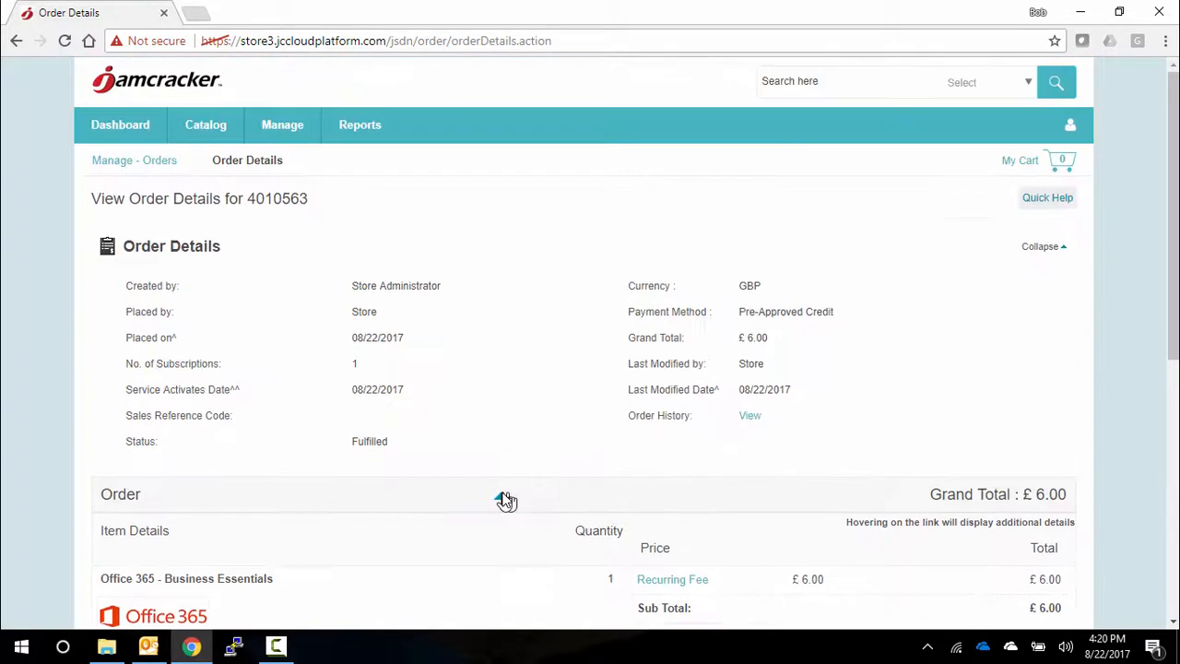
pyautogui.click(284, 134)
pyautogui.click(471, 206)
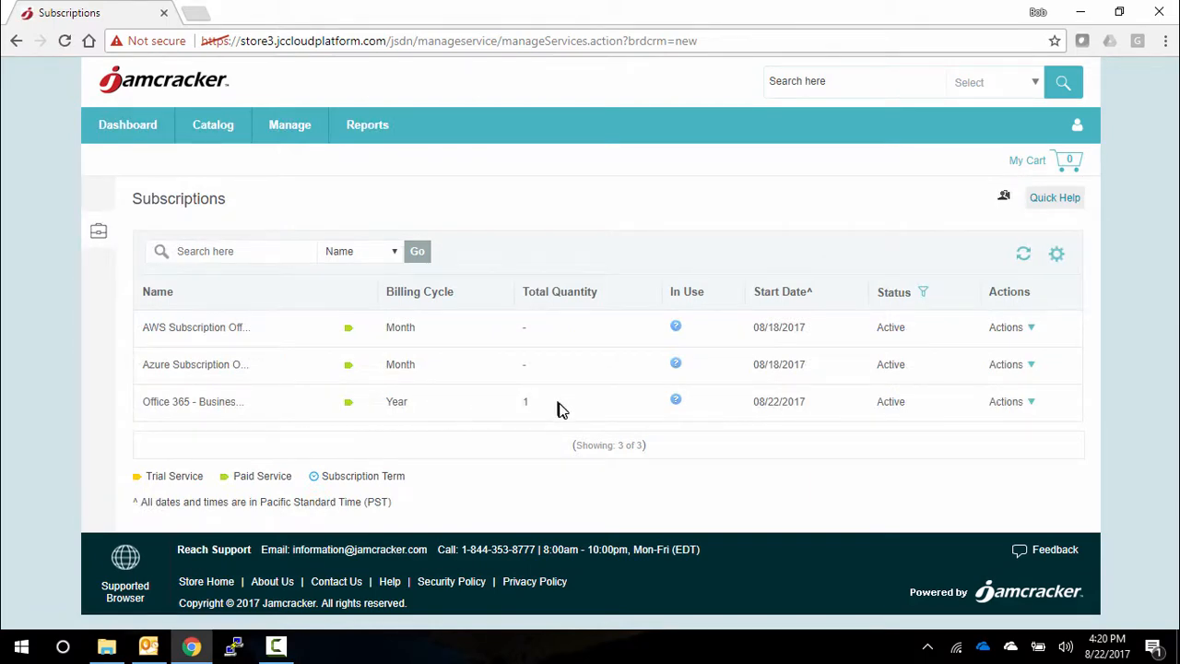
# - From the Smartboard, open the user management consent link in the Office 365 - Business Essentials getting started guide
pyautogui.click(118, 129)
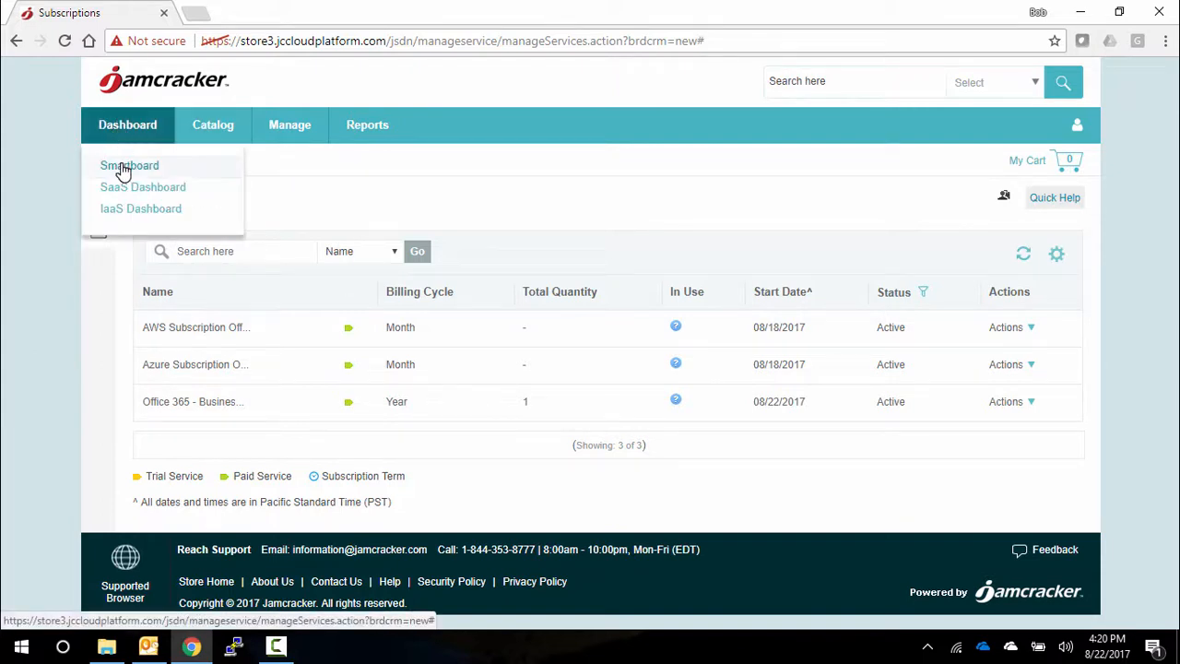
pyautogui.click(124, 168)
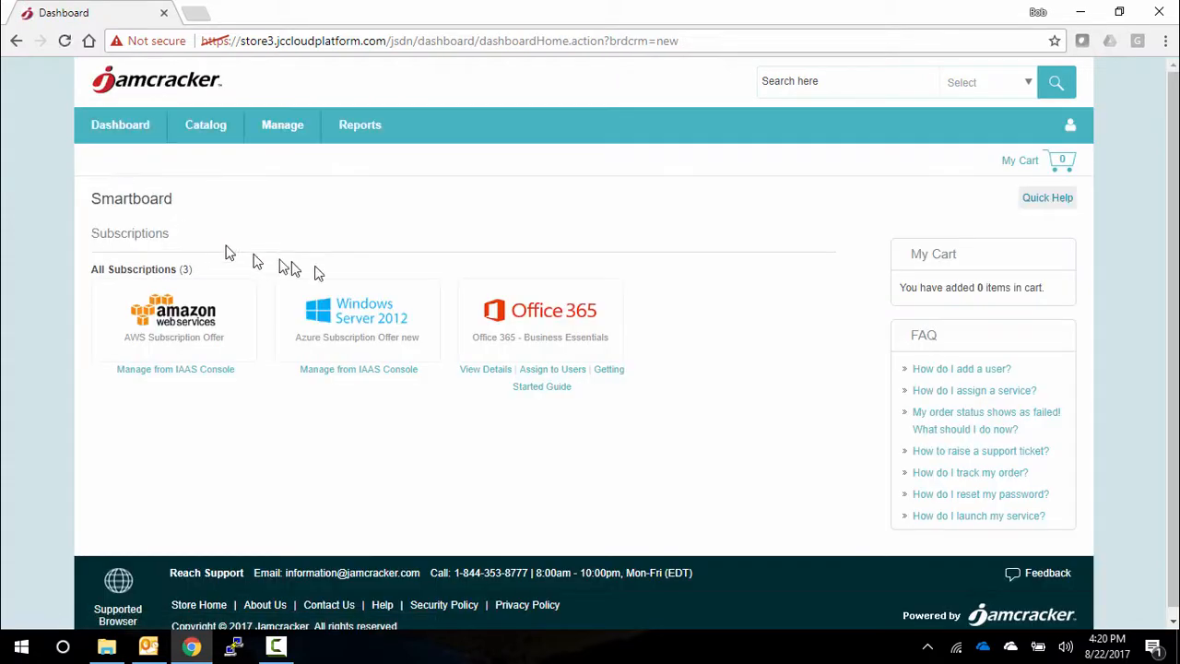
pyautogui.click(539, 388)
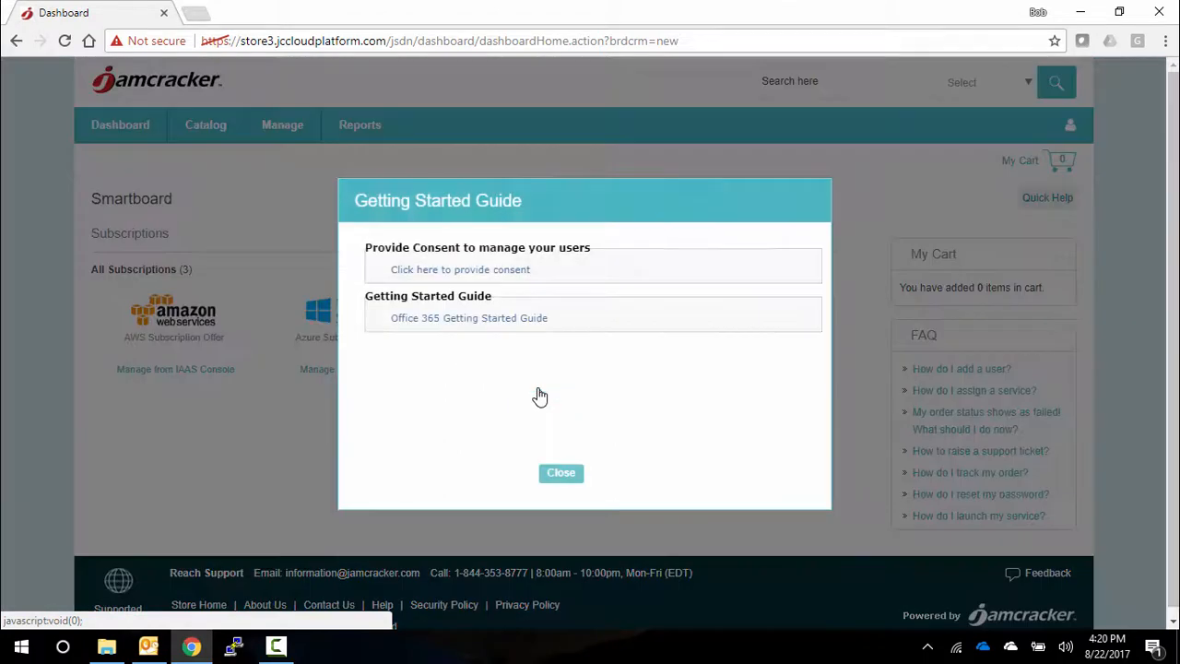
pyautogui.click(505, 270)
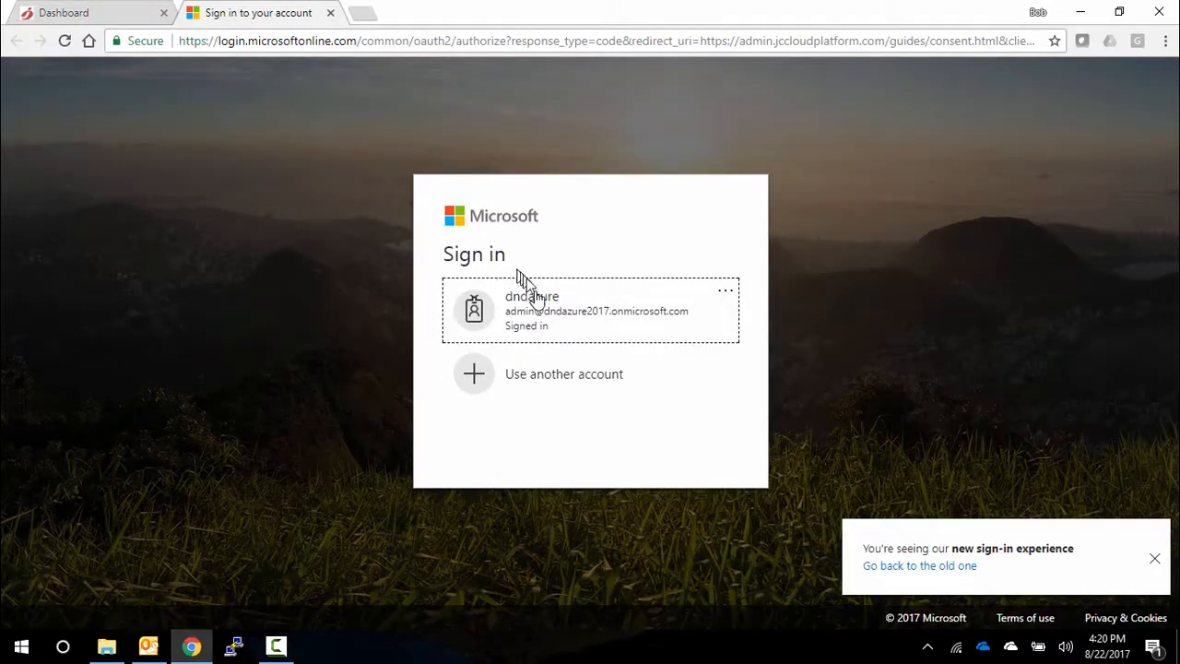
# - Grant Jamcracker the requested permissions using the signed-in Microsoft admin account, and close the consent page and the guide
pyautogui.click(572, 318)
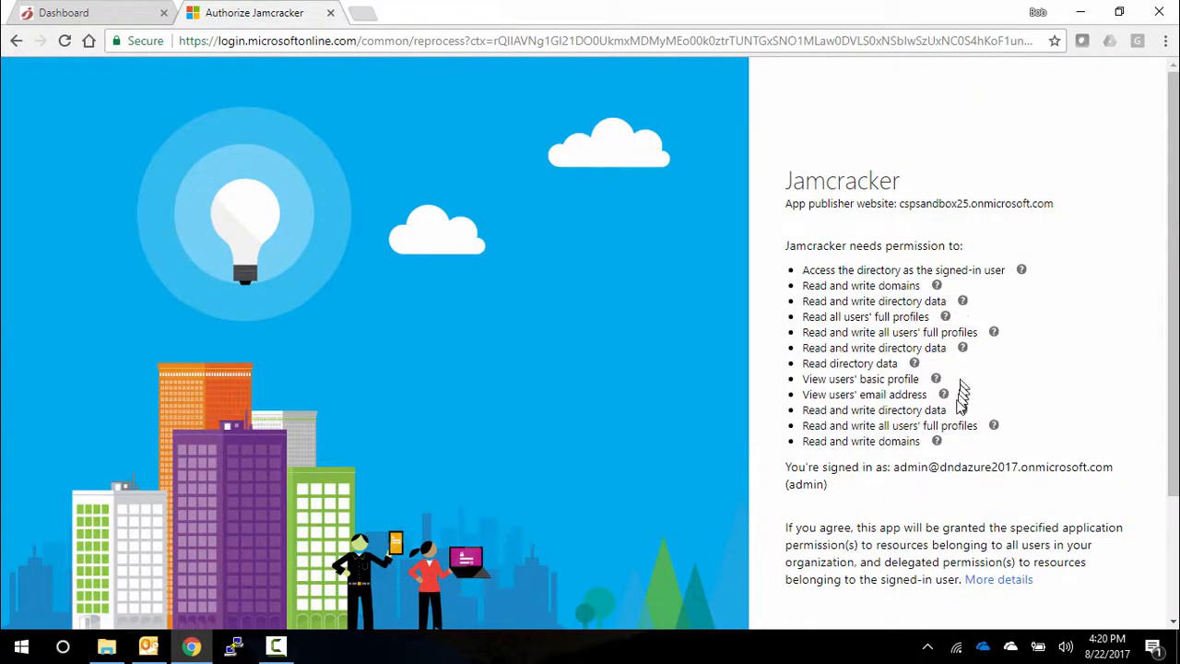
pyautogui.scroll(-2, 959, 387)
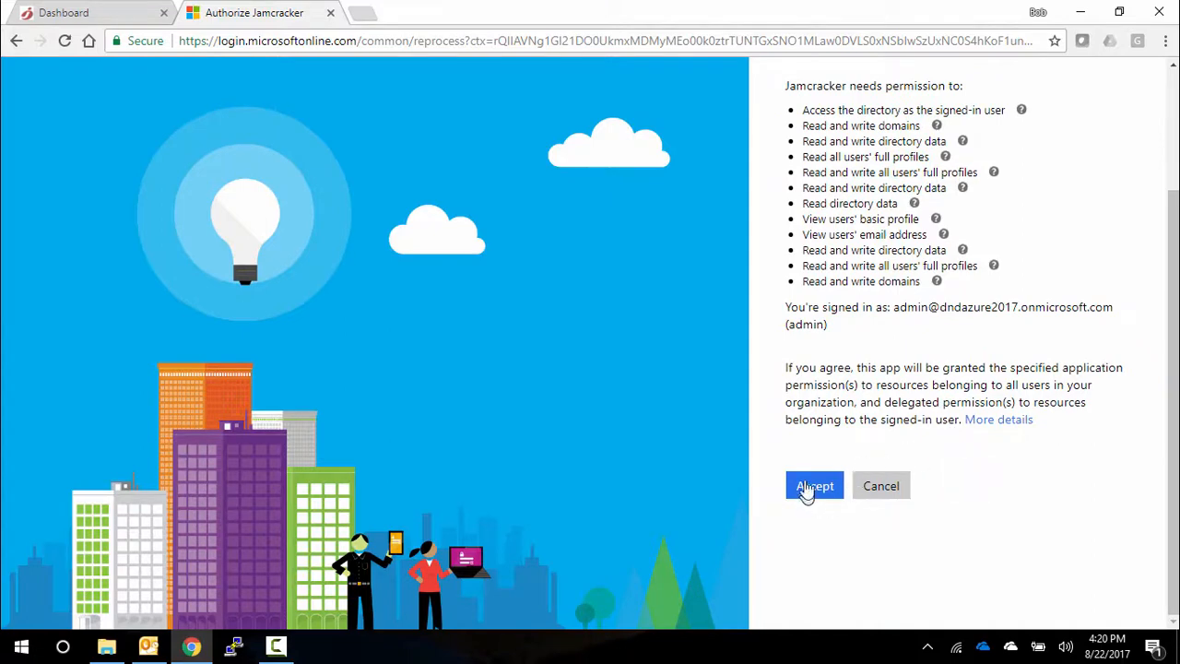
pyautogui.click(809, 492)
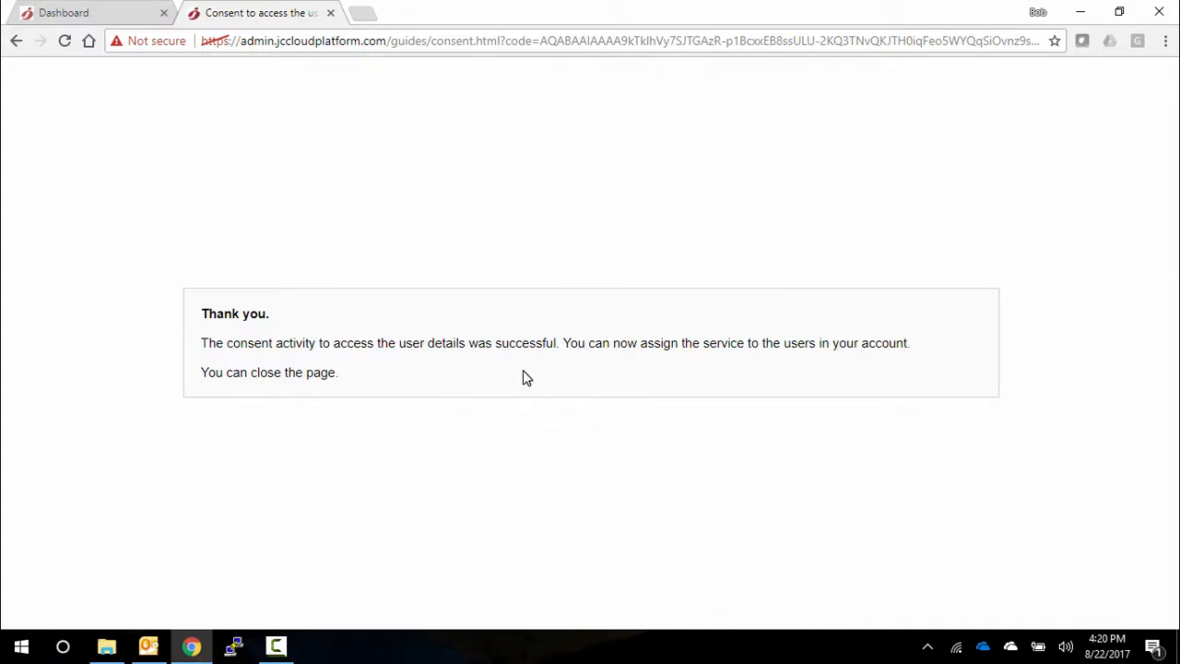
pyautogui.click(330, 13)
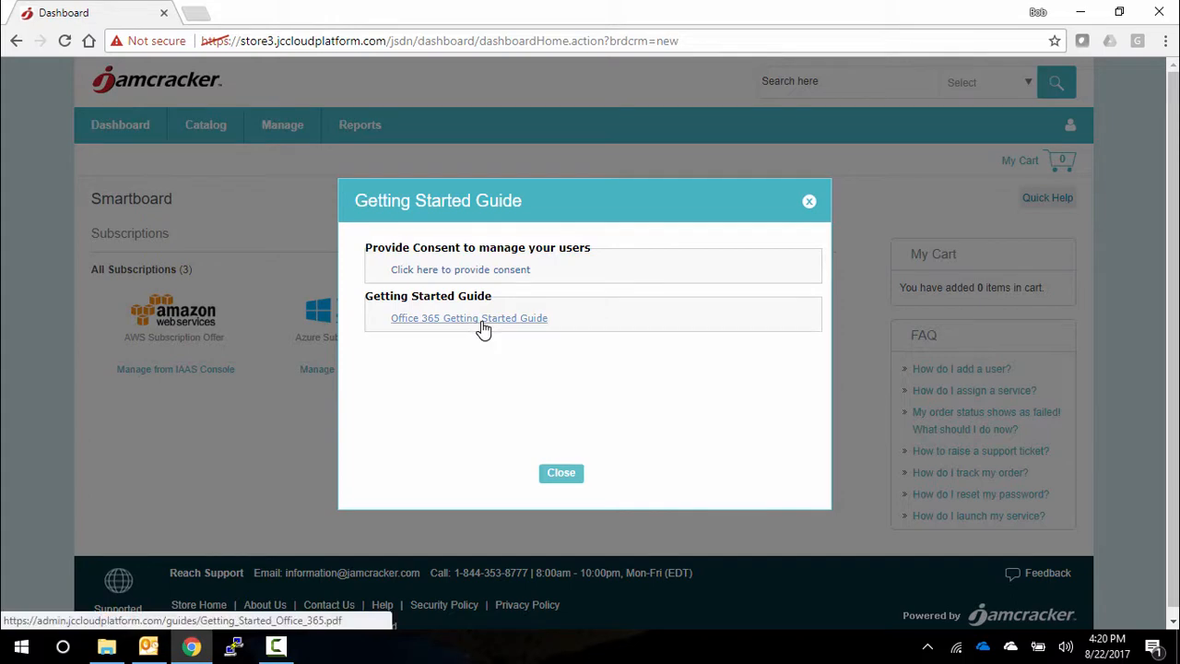
pyautogui.click(559, 474)
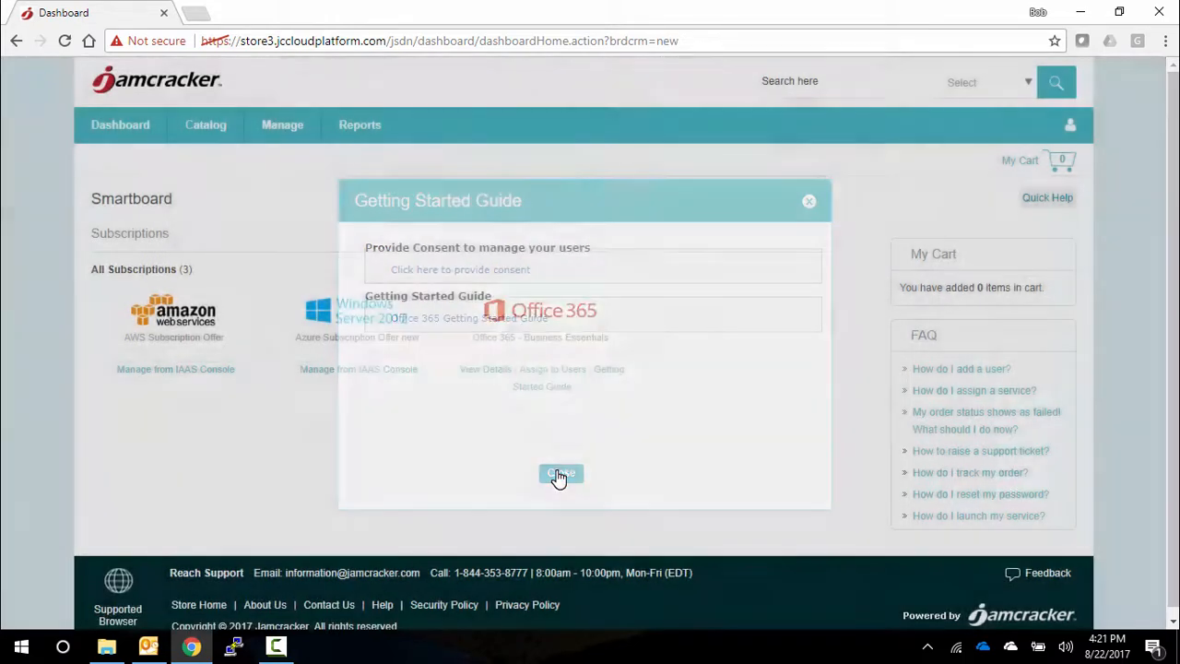
# - Assign the Office 365 - Business Essentials subscription to the Store Administrator user, keeping the prefilled mail nickname and display name
pyautogui.click(286, 132)
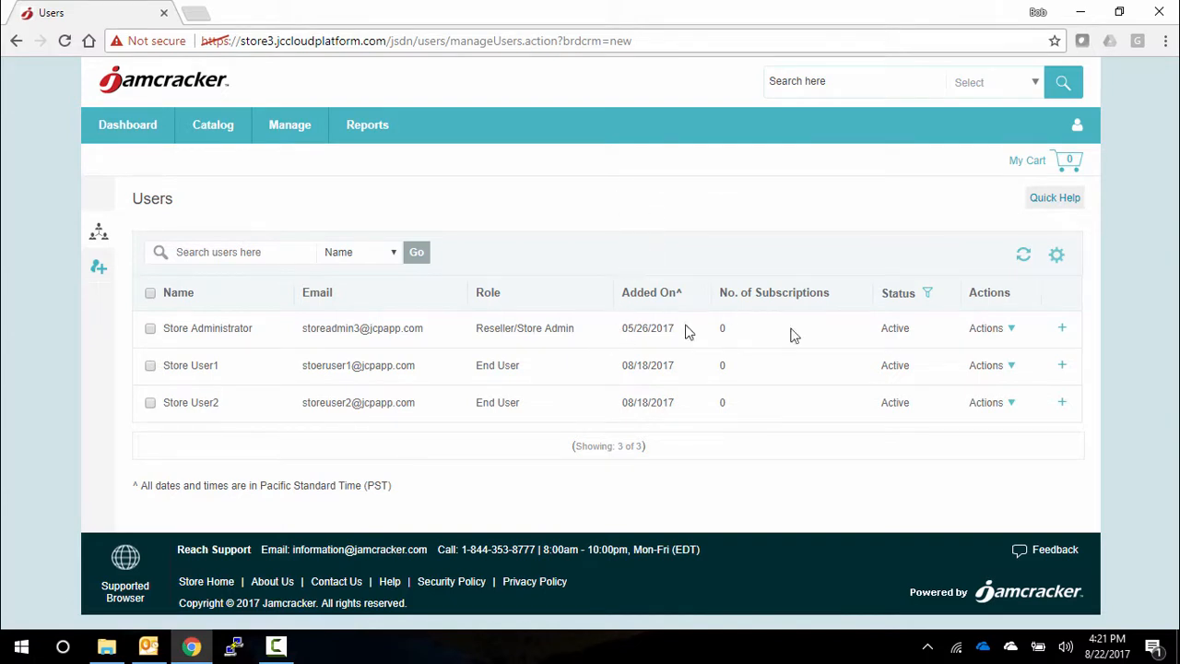
pyautogui.click(1009, 334)
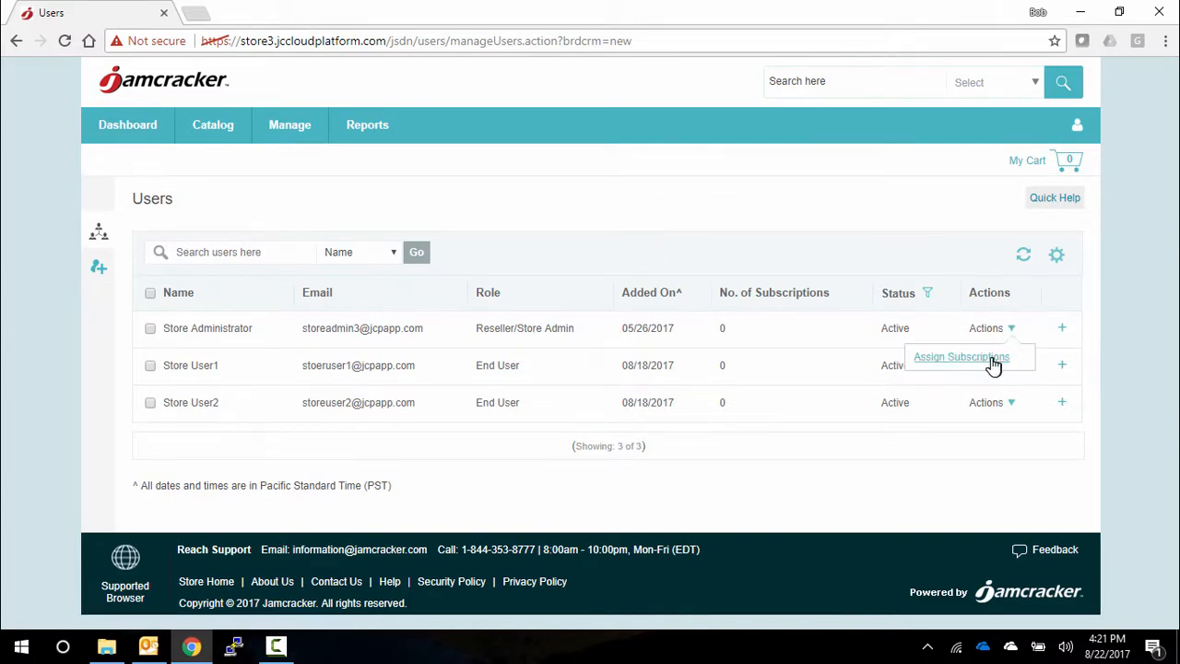
pyautogui.click(993, 361)
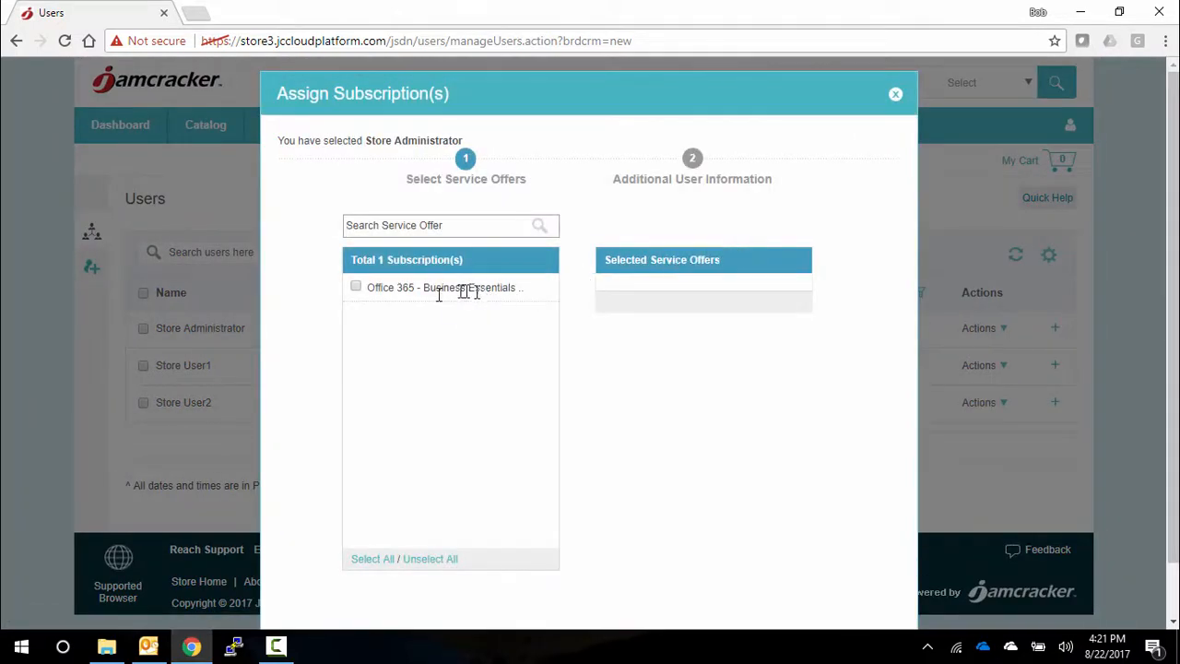
pyautogui.click(356, 289)
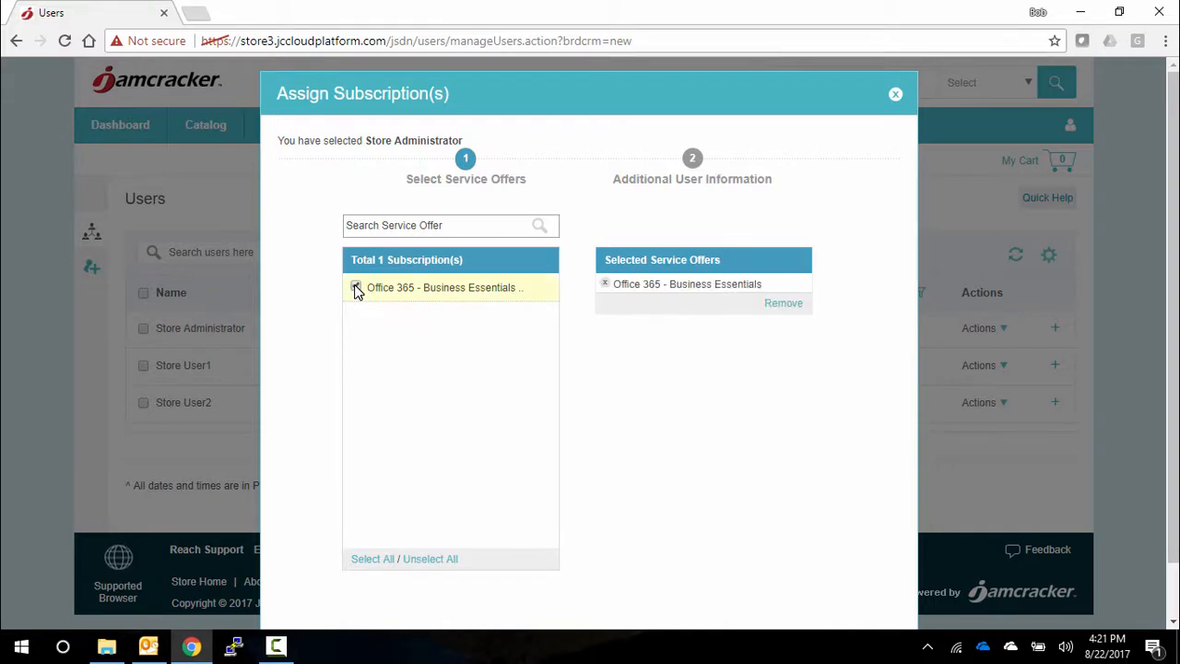
pyautogui.scroll(-1, 772, 467)
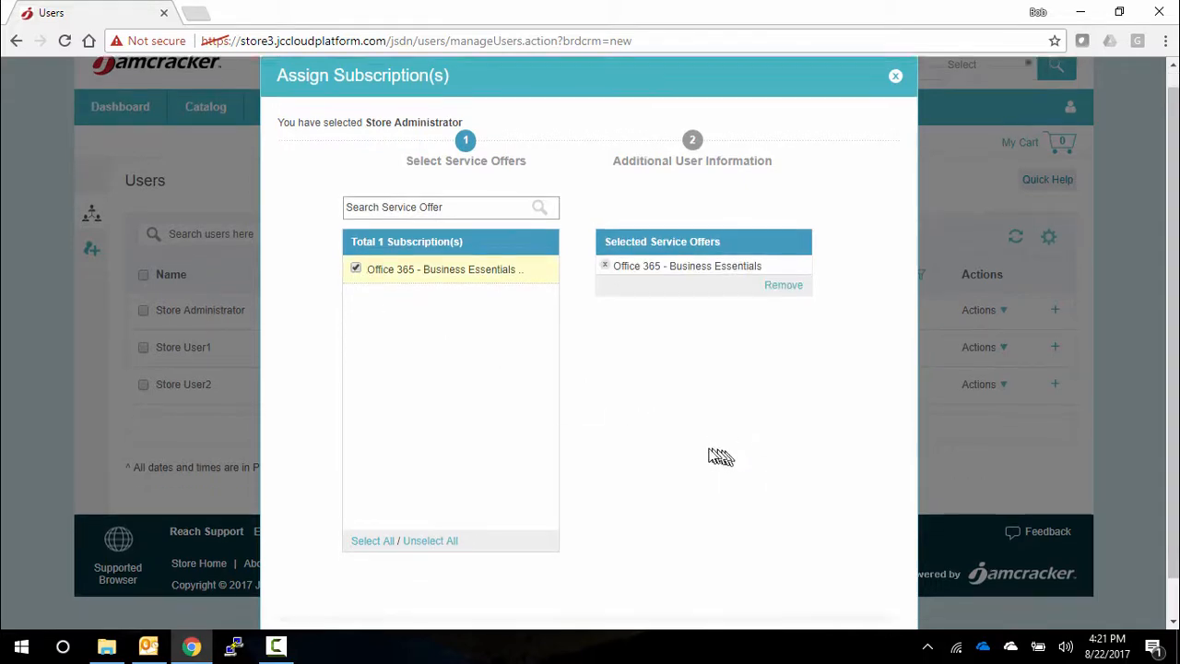
pyautogui.click(804, 600)
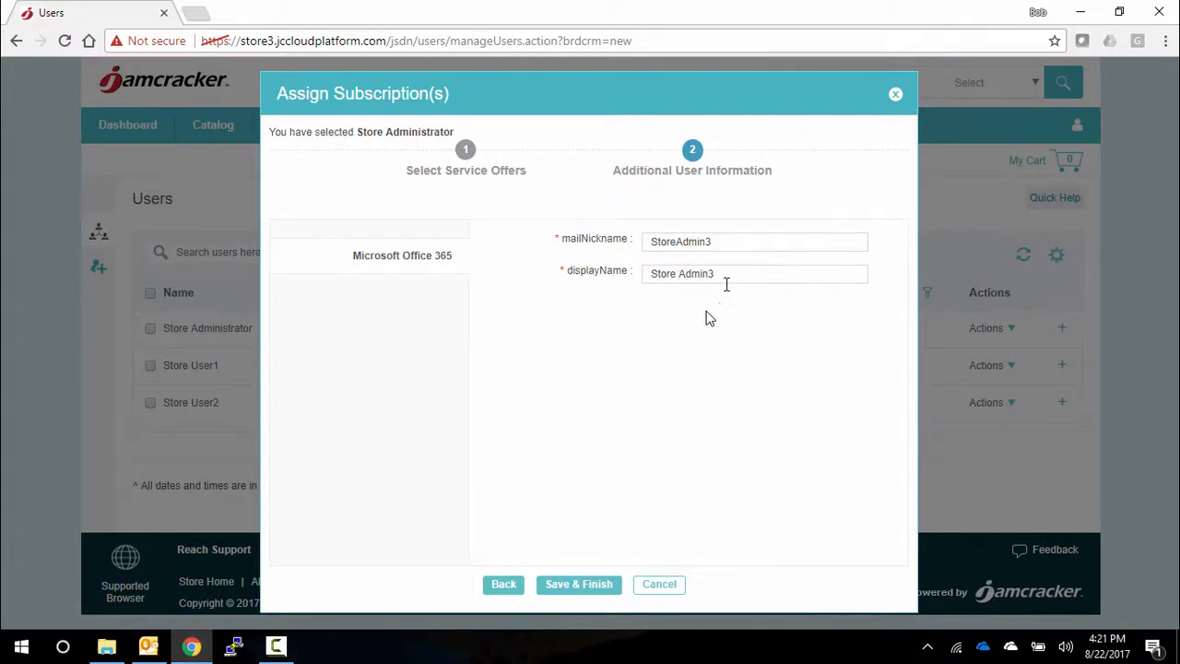
pyautogui.click(567, 594)
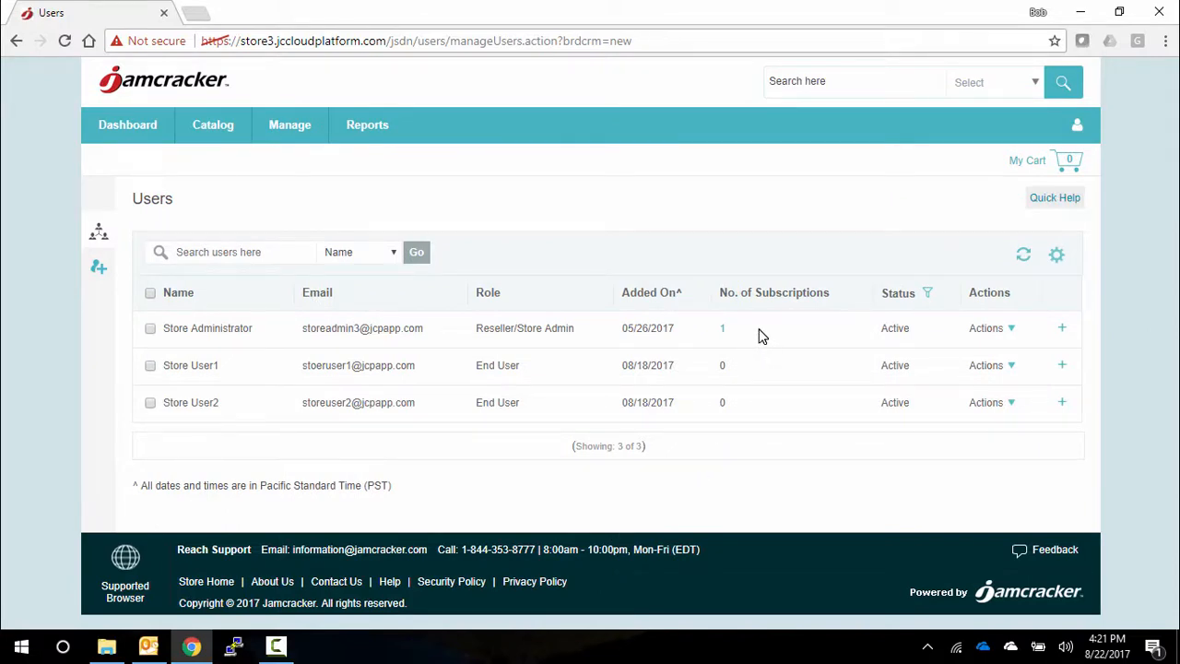
# - Launch Office 365 - Business Essentials from My Subscriptions on the Smartboard with the signed-in Microsoft account, and close the Office 365 home page
pyautogui.click(123, 129)
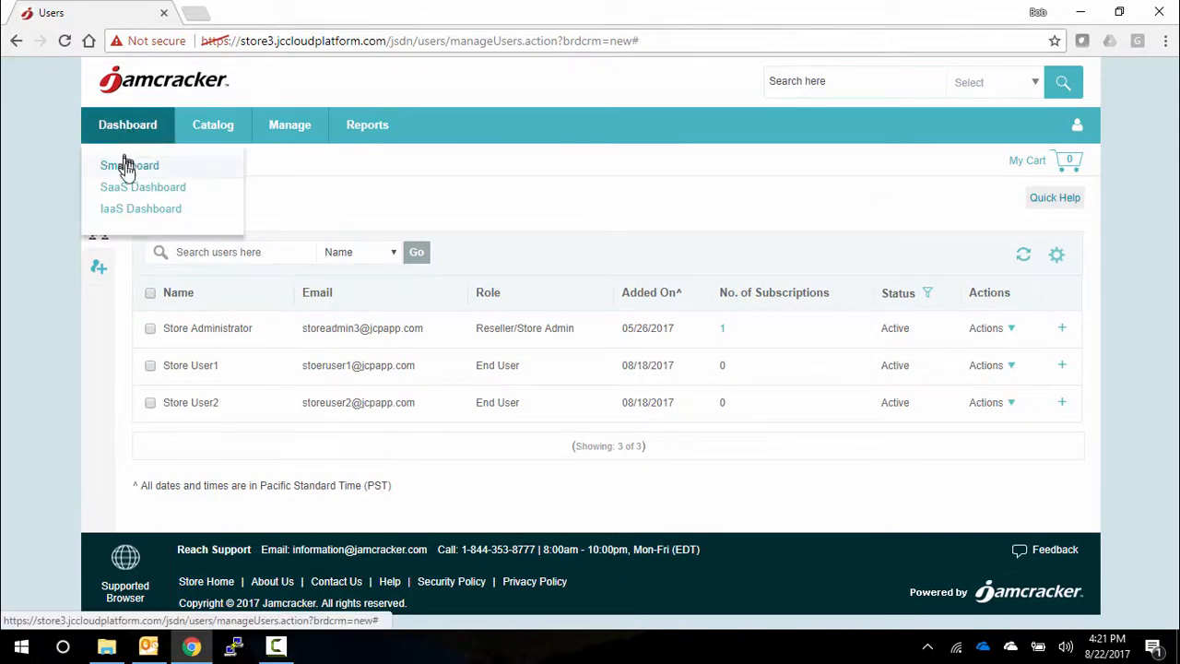
pyautogui.click(127, 172)
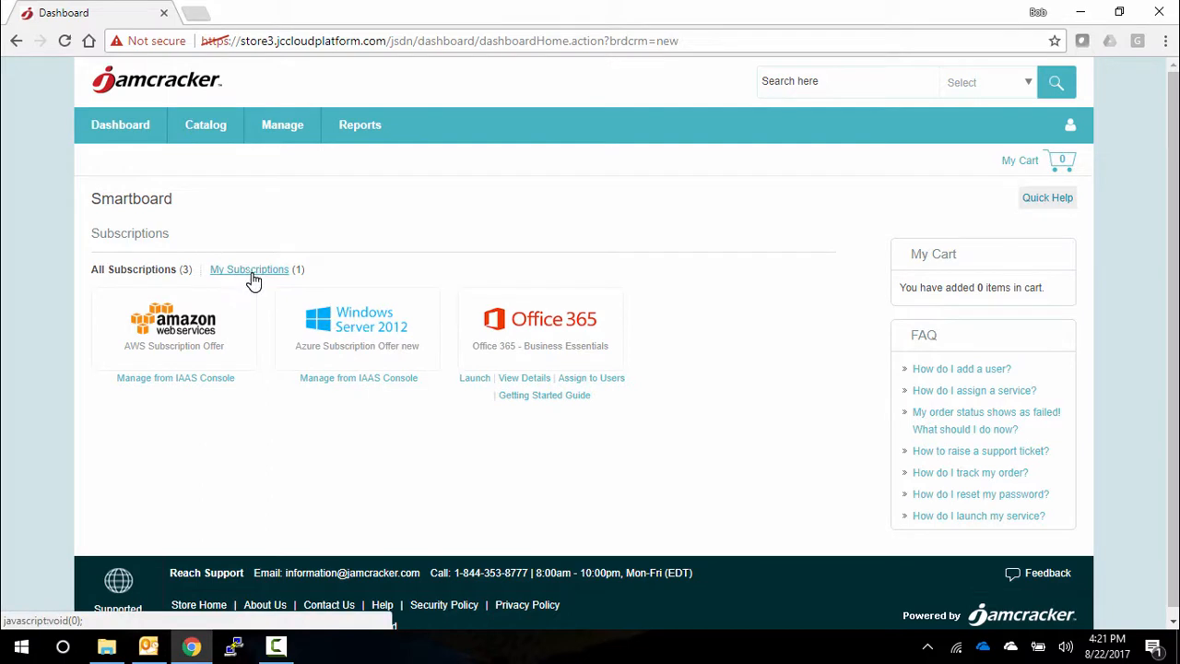
pyautogui.click(251, 276)
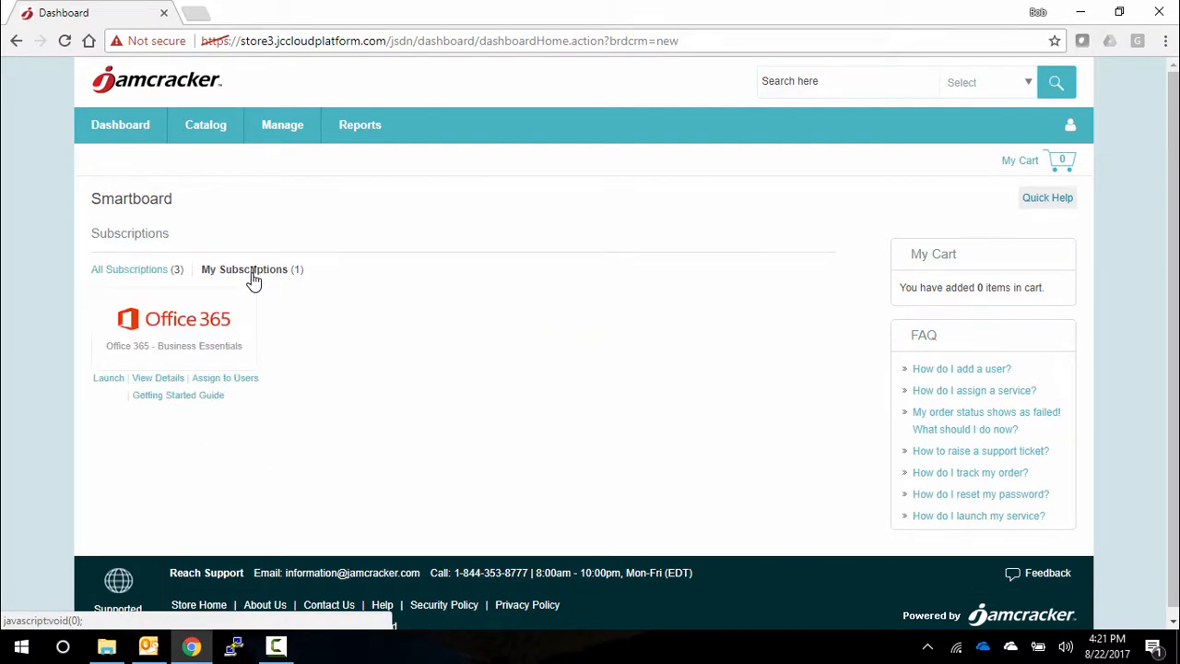
pyautogui.click(107, 379)
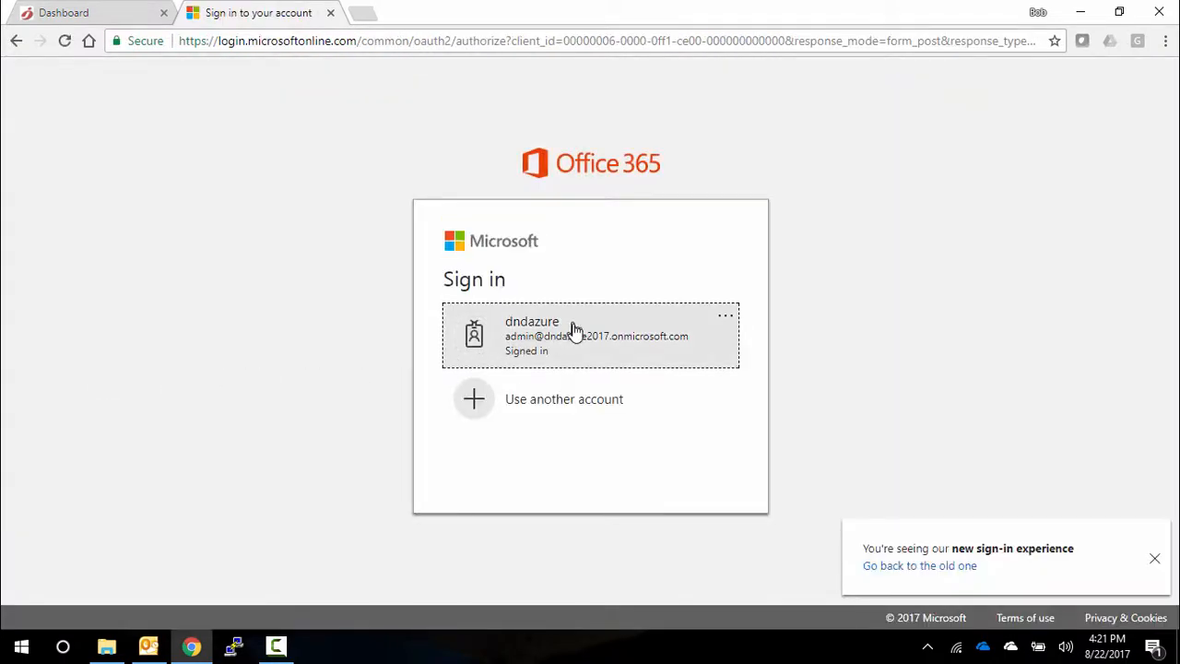
pyautogui.click(573, 334)
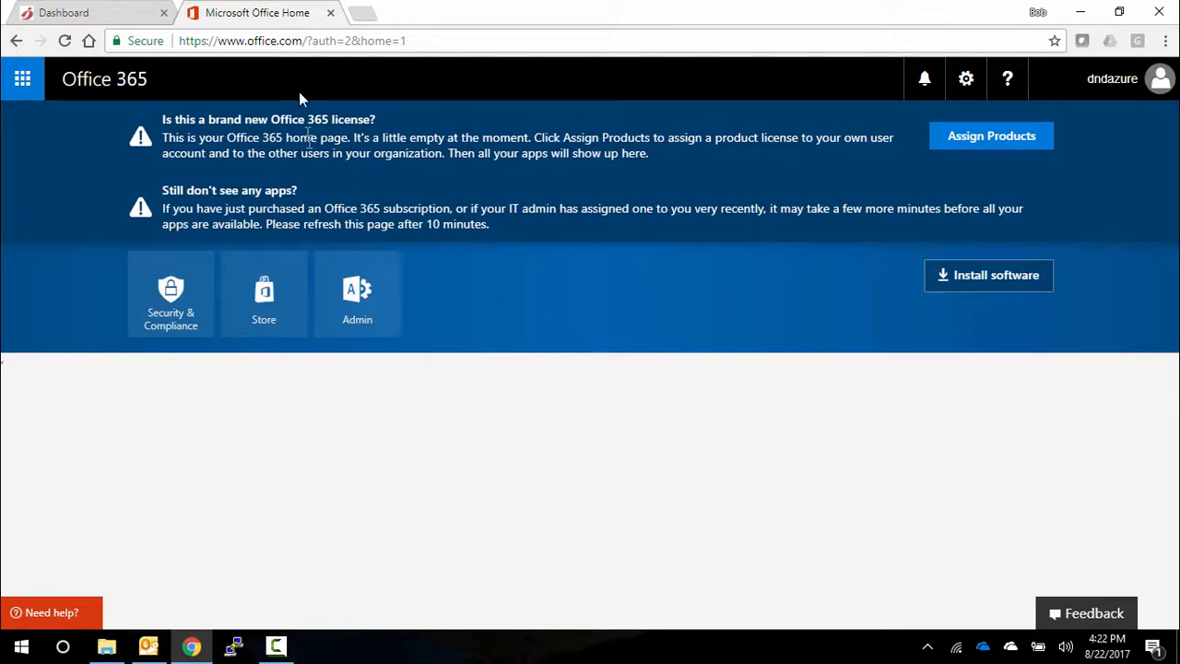
pyautogui.click(331, 13)
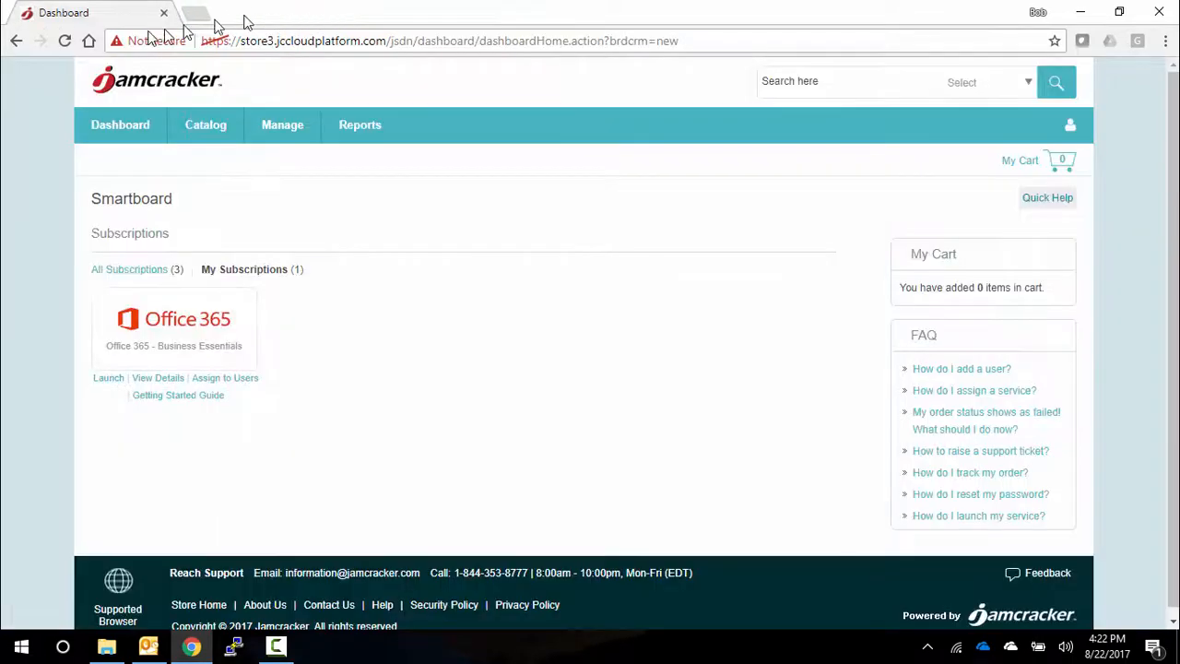
# - Increase the Office 365 - Business Essentials subscription by 2 from its subscription details, and confirm sending the increase to the shopping cart
pyautogui.click(287, 133)
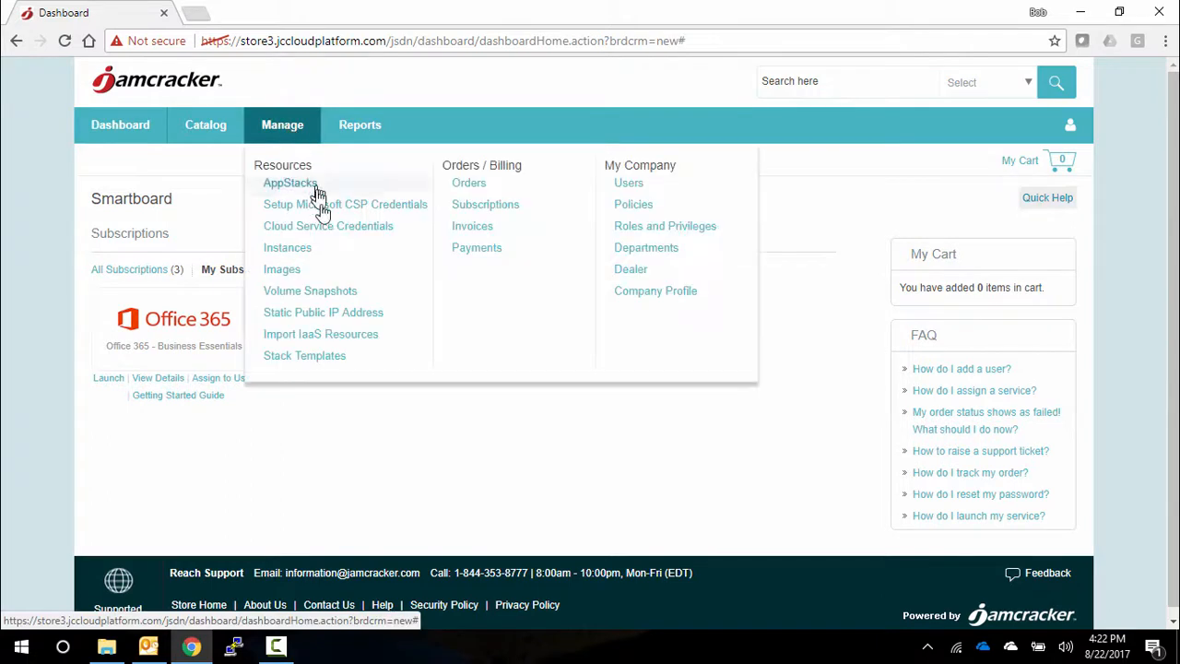
pyautogui.click(481, 212)
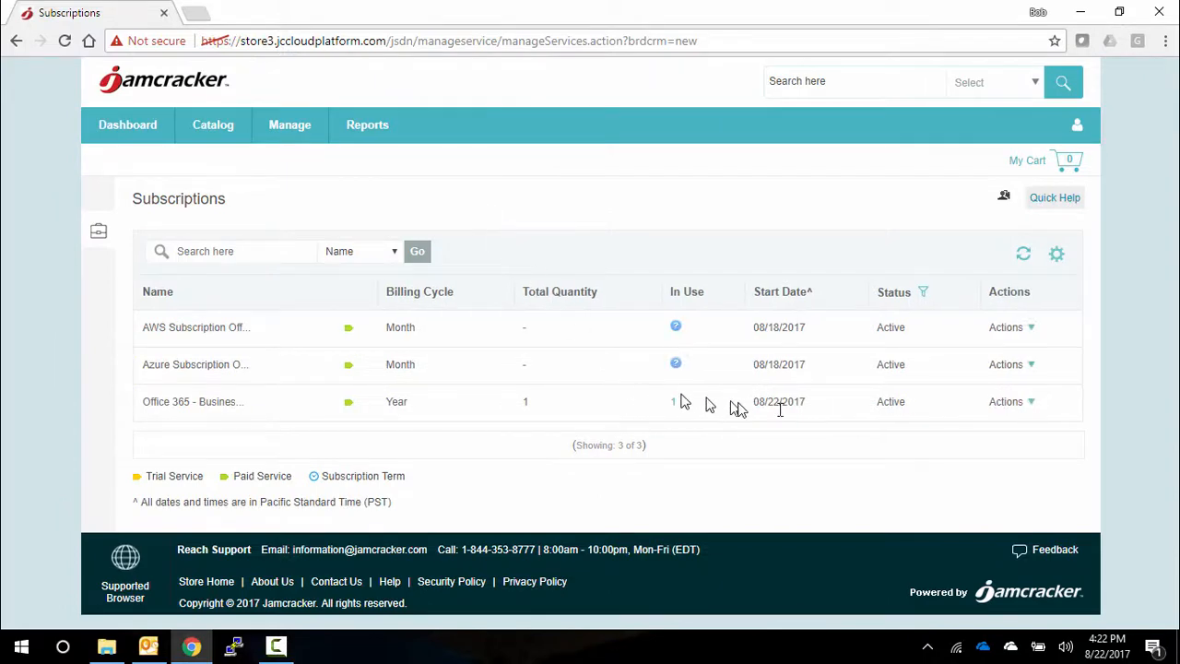
pyautogui.click(1013, 409)
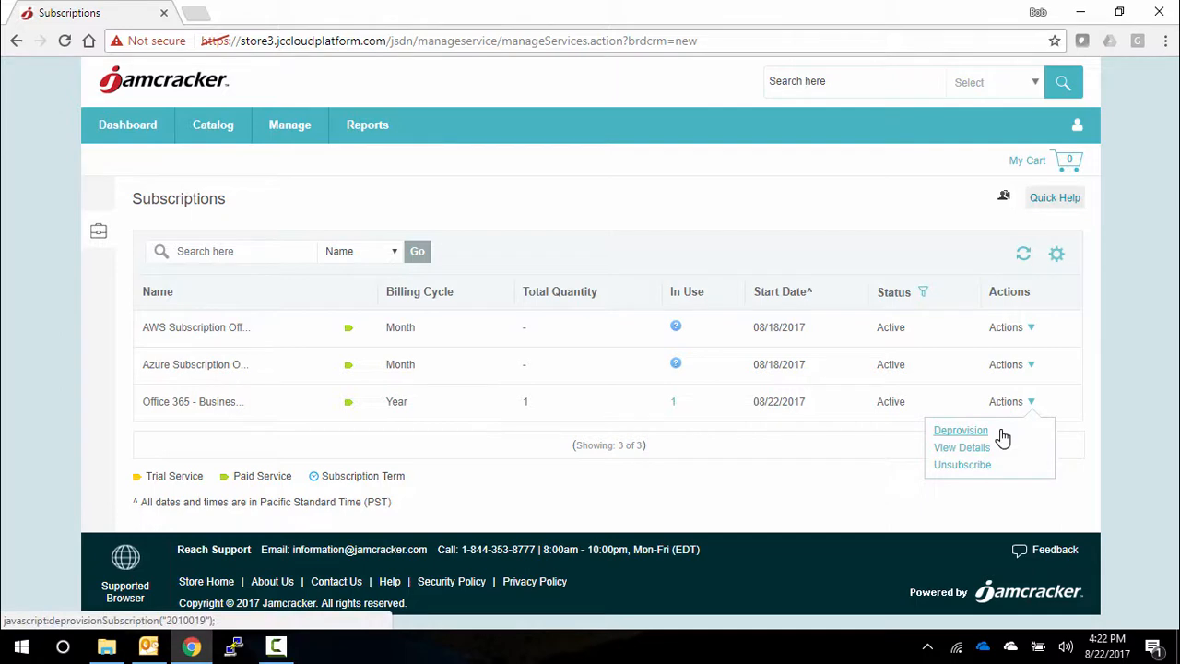
pyautogui.click(973, 449)
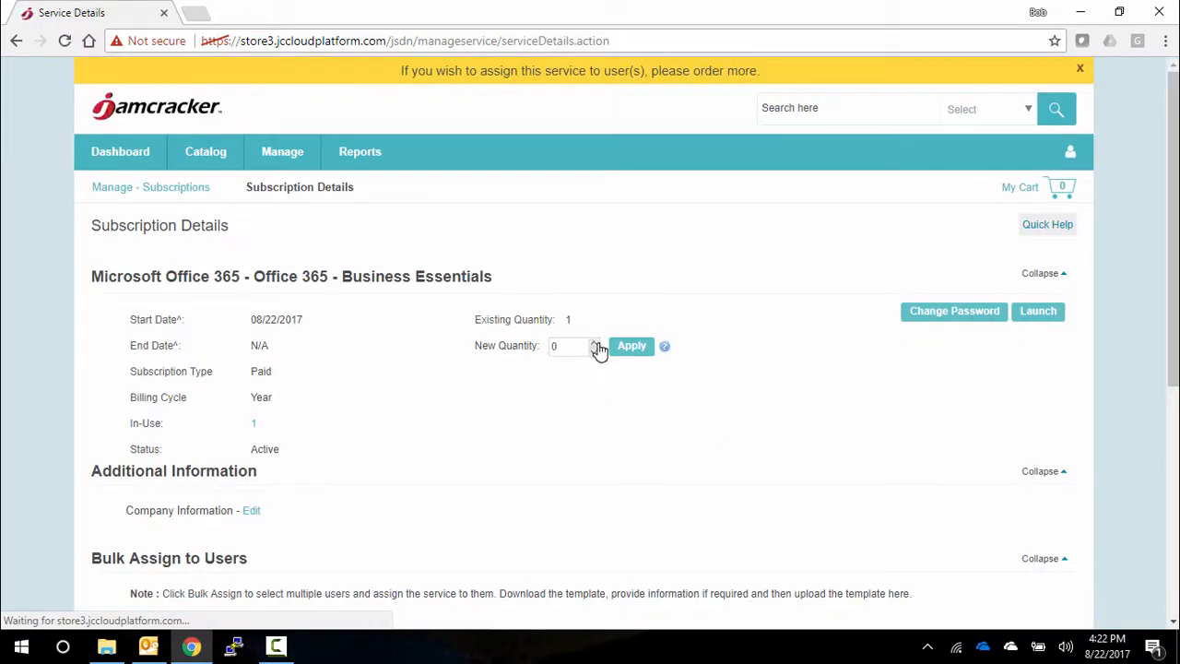
pyautogui.click(596, 342)
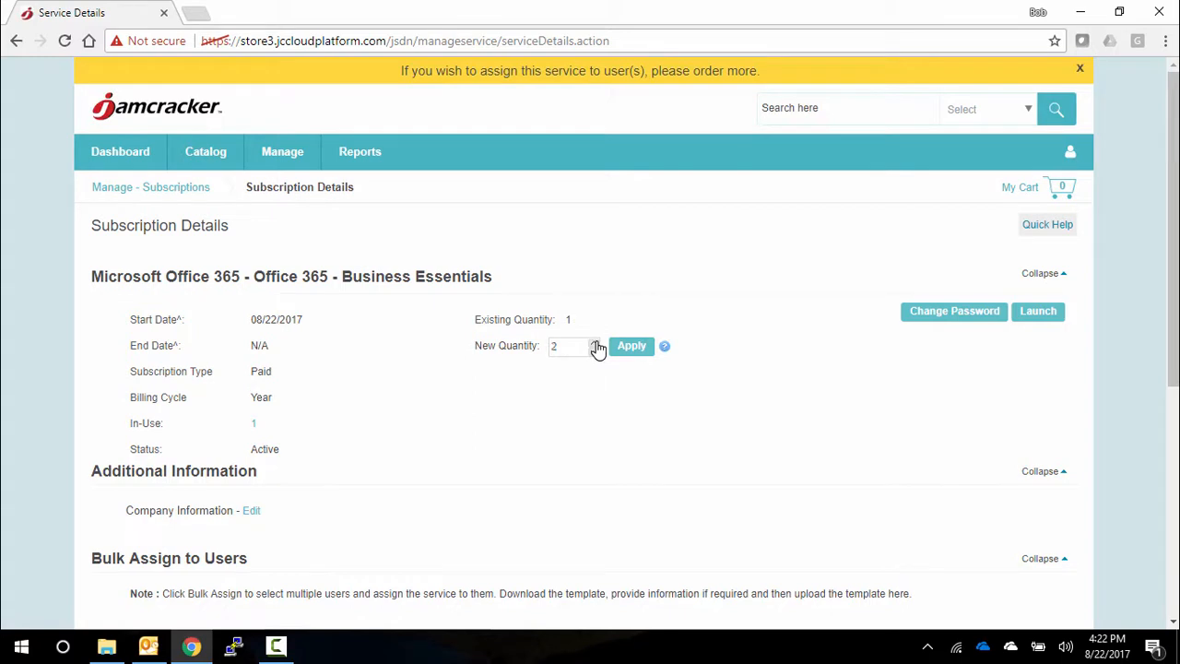
pyautogui.click(629, 348)
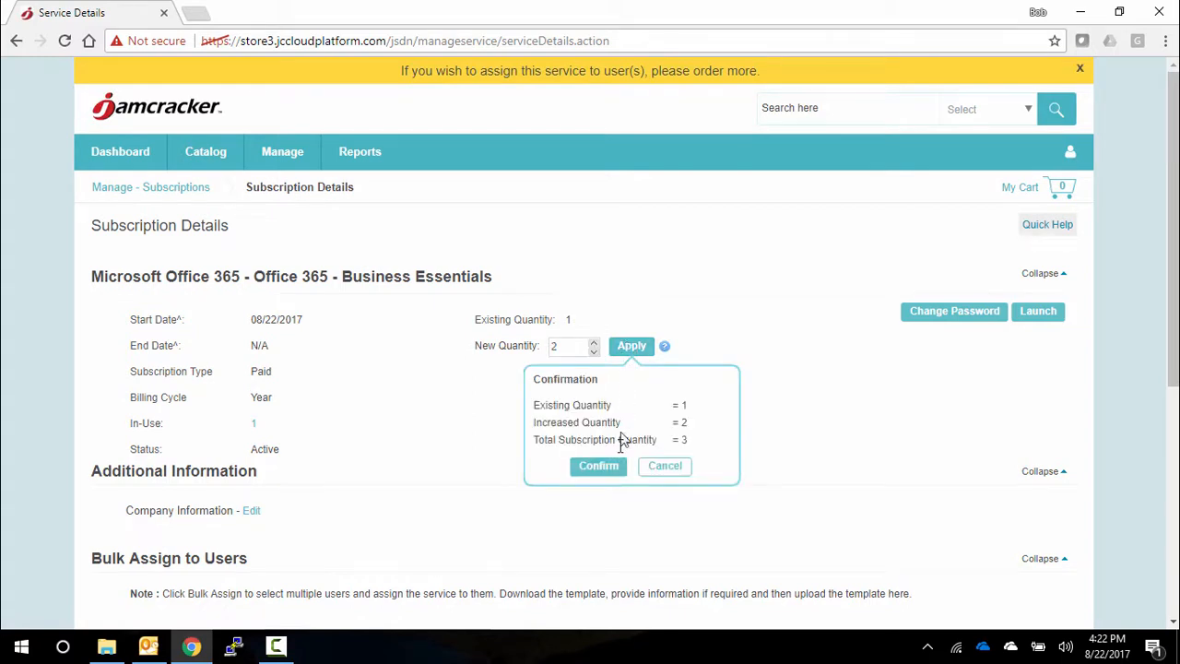
pyautogui.click(600, 467)
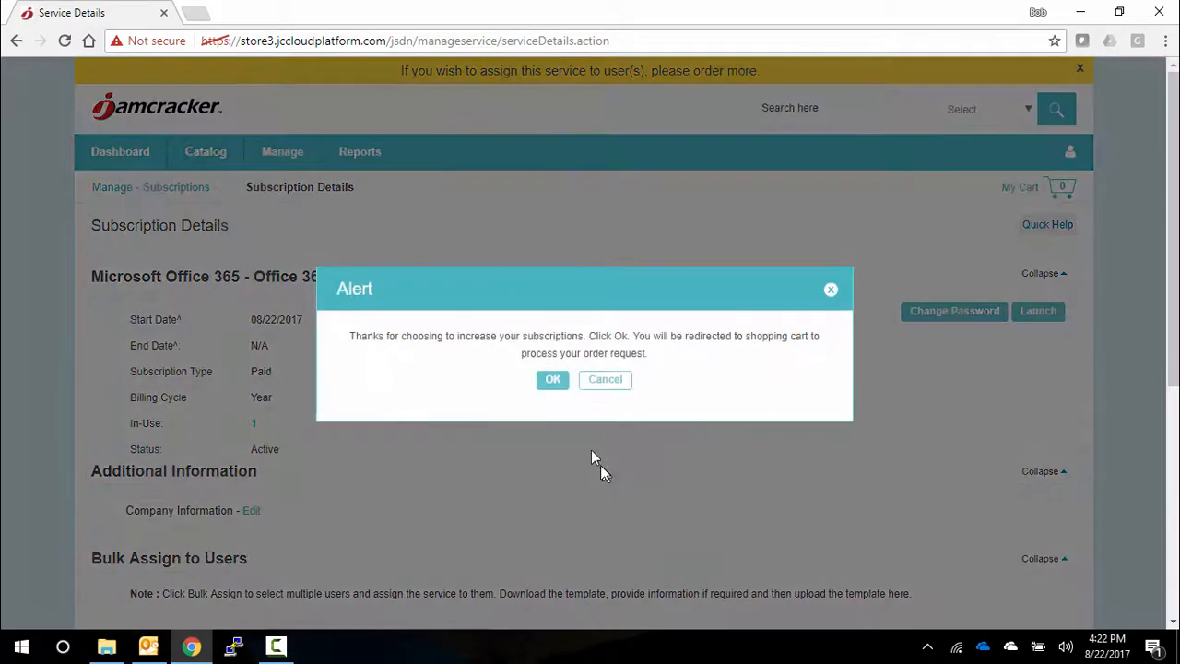
pyautogui.click(552, 380)
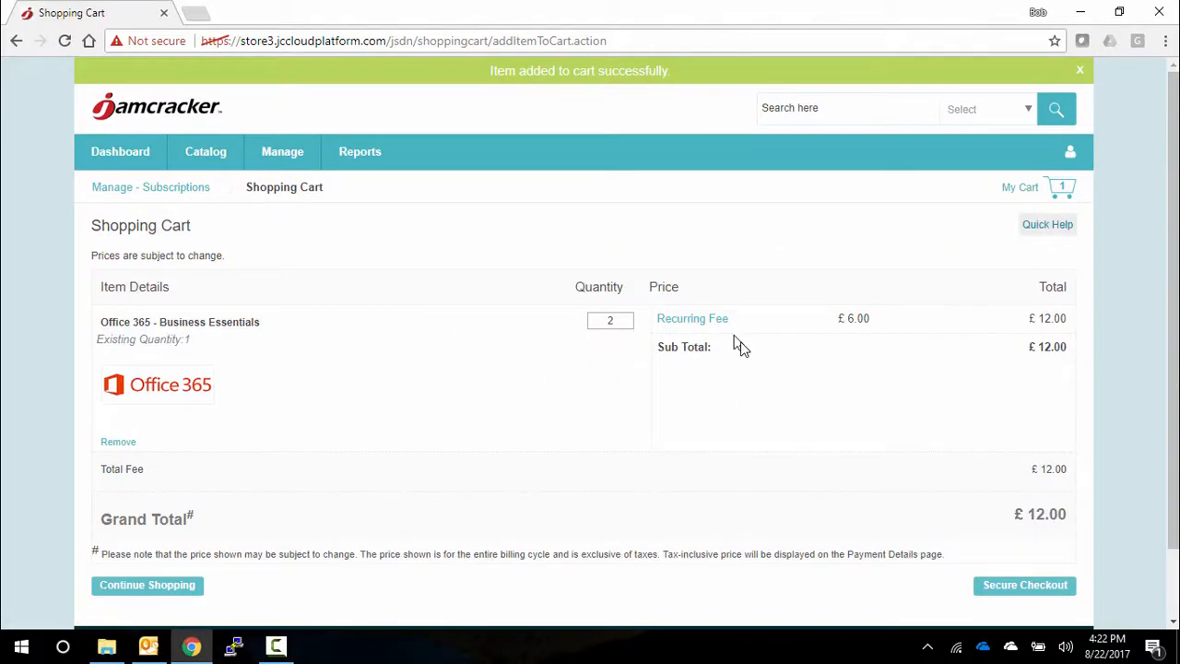
# - Check out the shopping cart and place the order with the Pre-Approved Credit billing option
pyautogui.click(1053, 590)
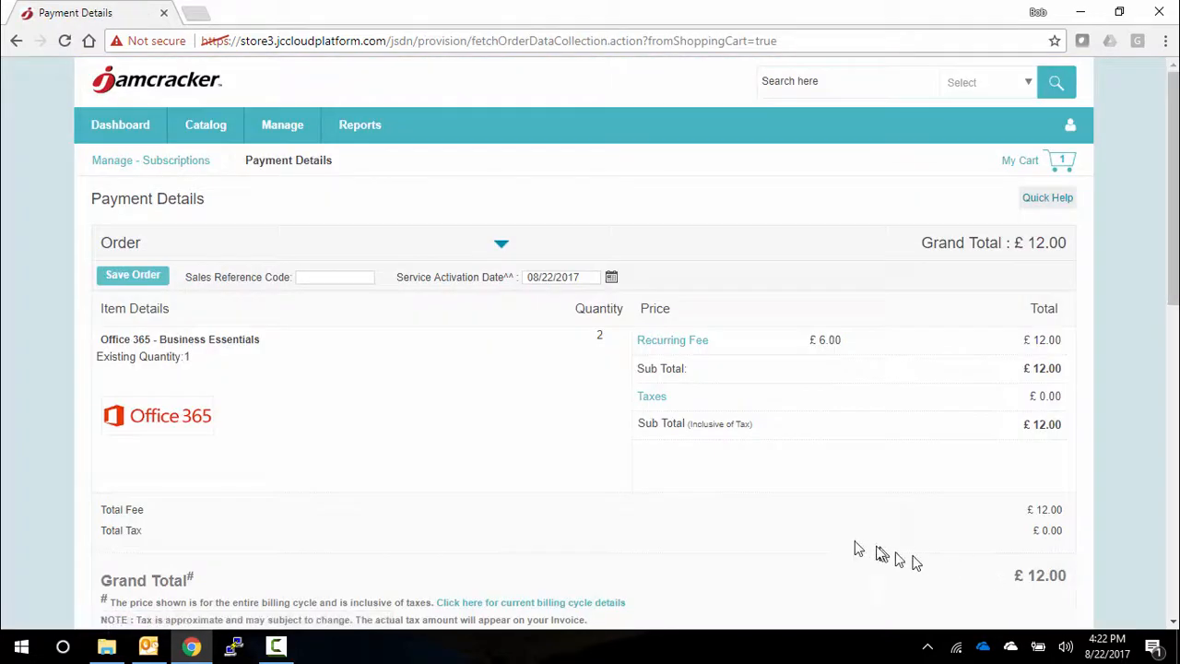
pyautogui.scroll(-2, 615, 495)
pyautogui.scroll(-6, 615, 495)
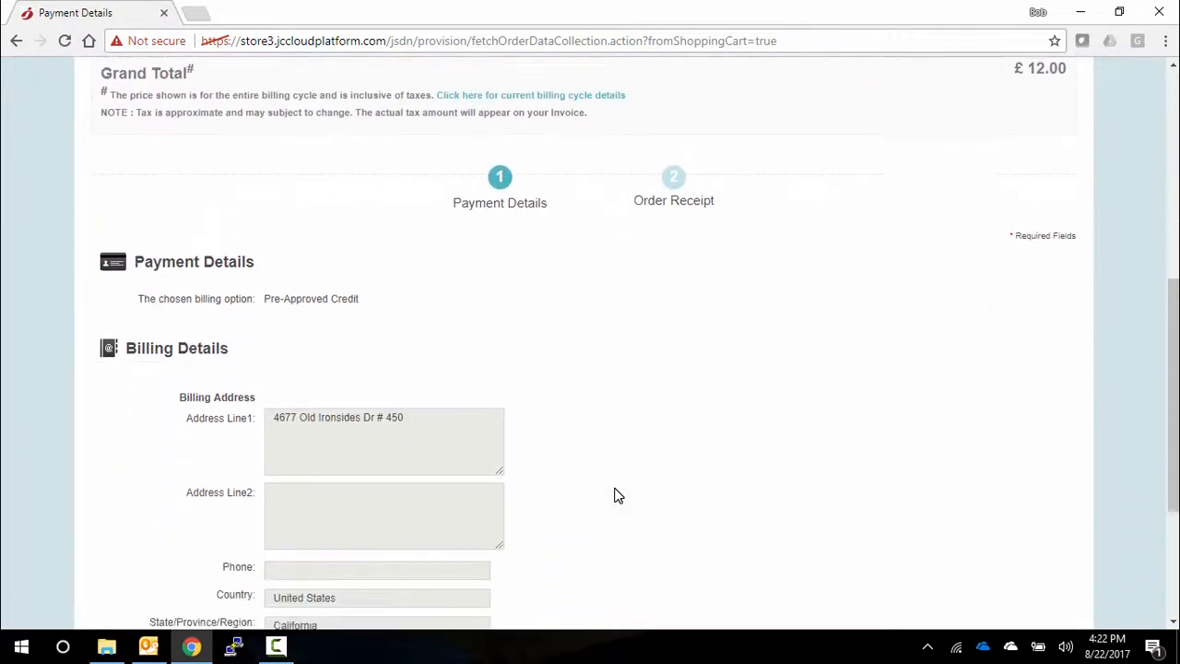
pyautogui.click(522, 461)
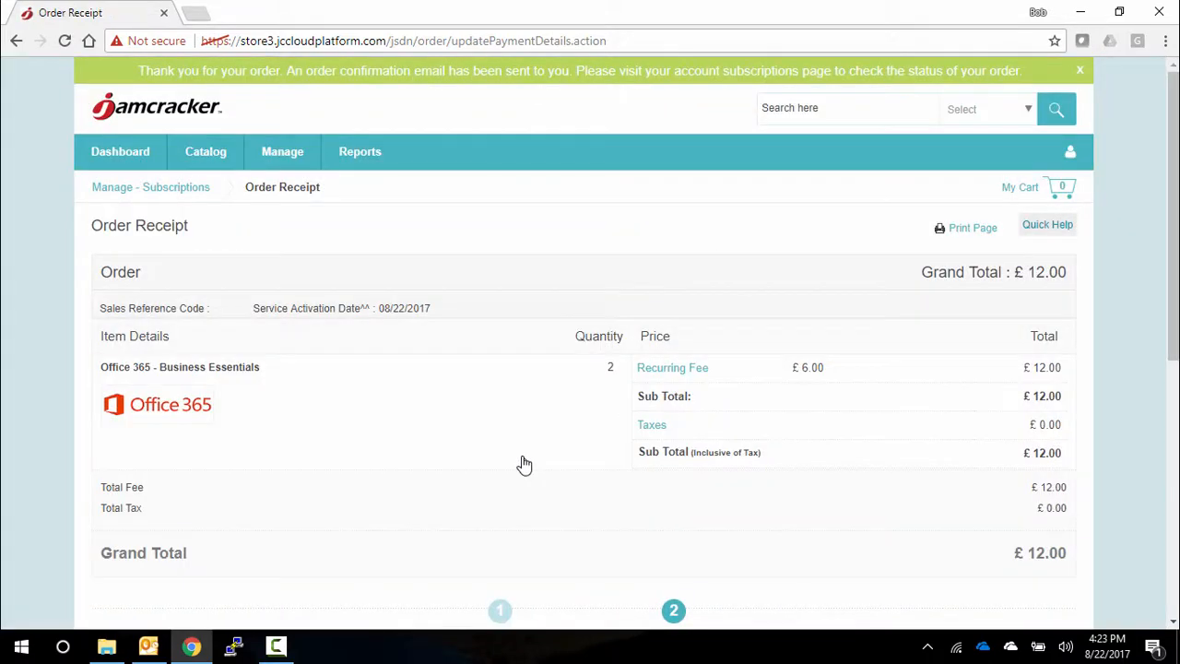
# - Deprovision the Office 365 - Business Essentials subscription from the company's subscriptions list, confirming the removal of its assigned users
pyautogui.click(282, 153)
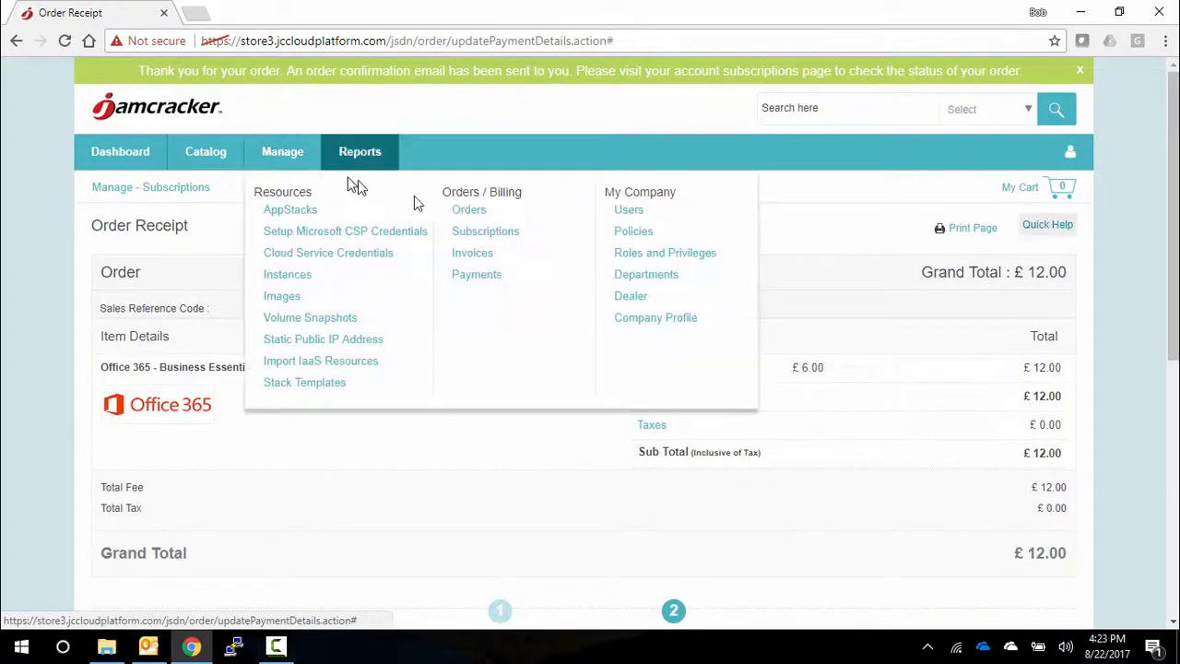
pyautogui.click(476, 235)
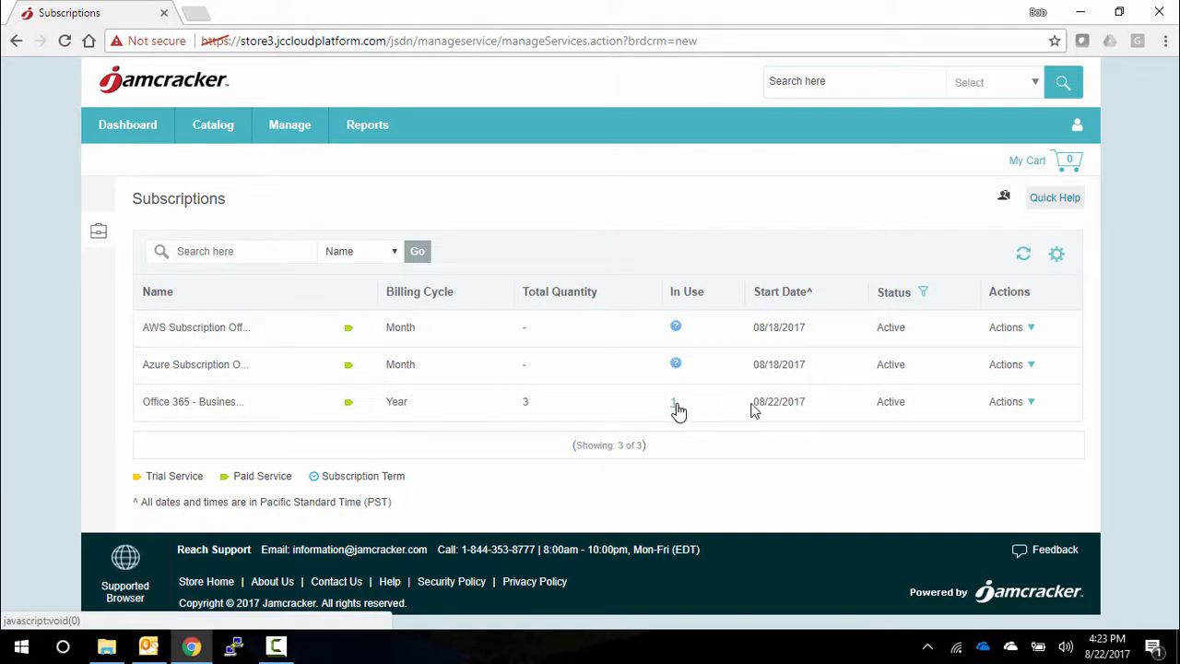
pyautogui.click(1030, 403)
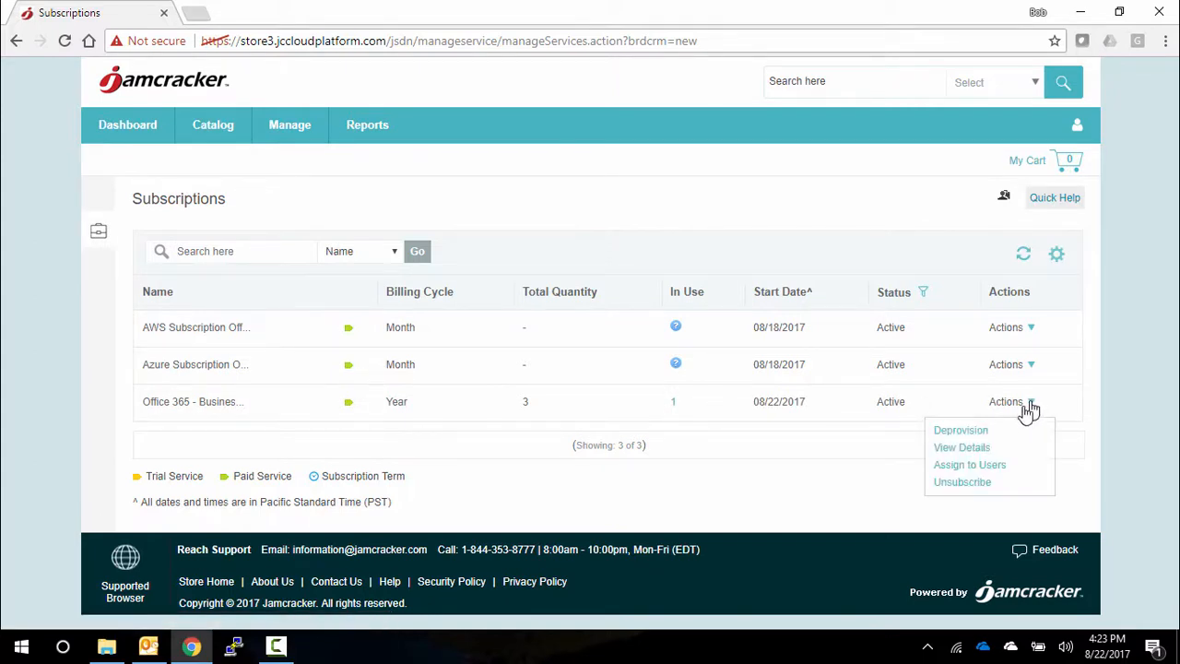
pyautogui.click(976, 435)
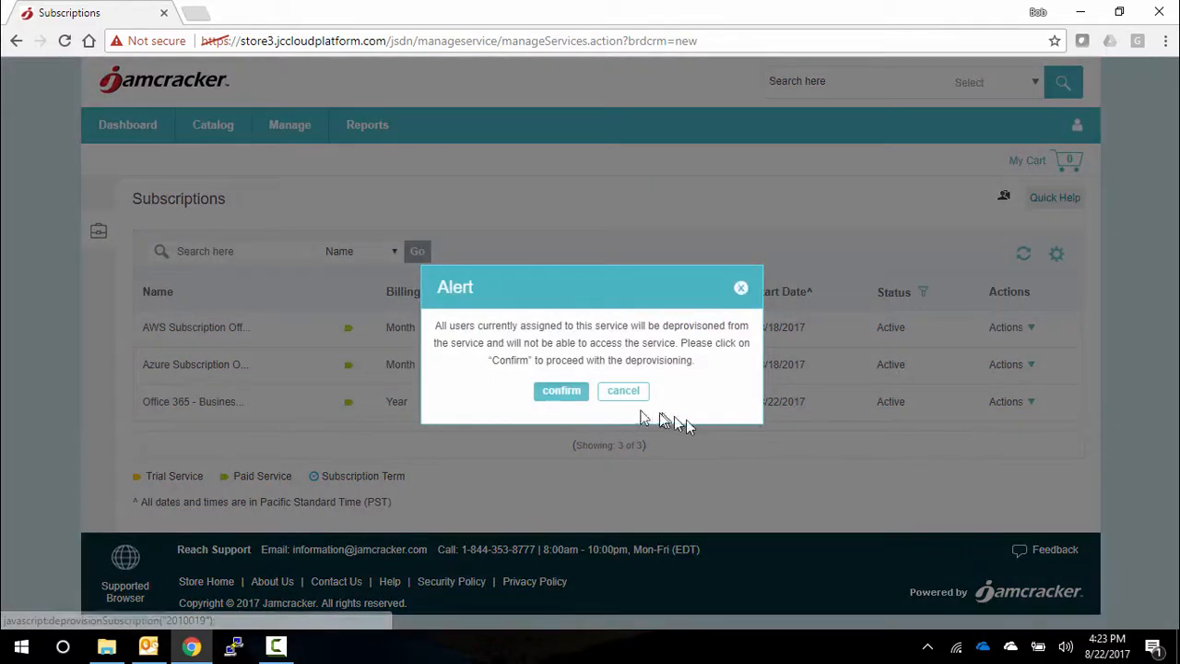
pyautogui.click(562, 402)
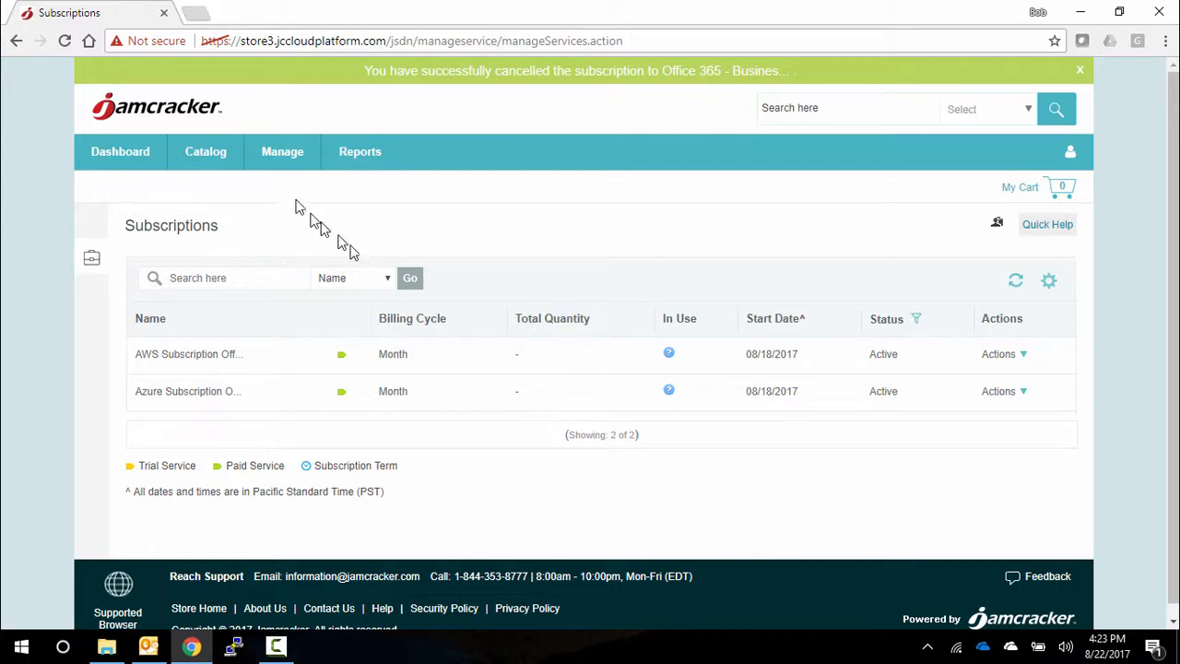
# - Open the offers for CentOS 7.1 in Azure from the catalog and launch the Generic VM for Azure stack
pyautogui.click(206, 159)
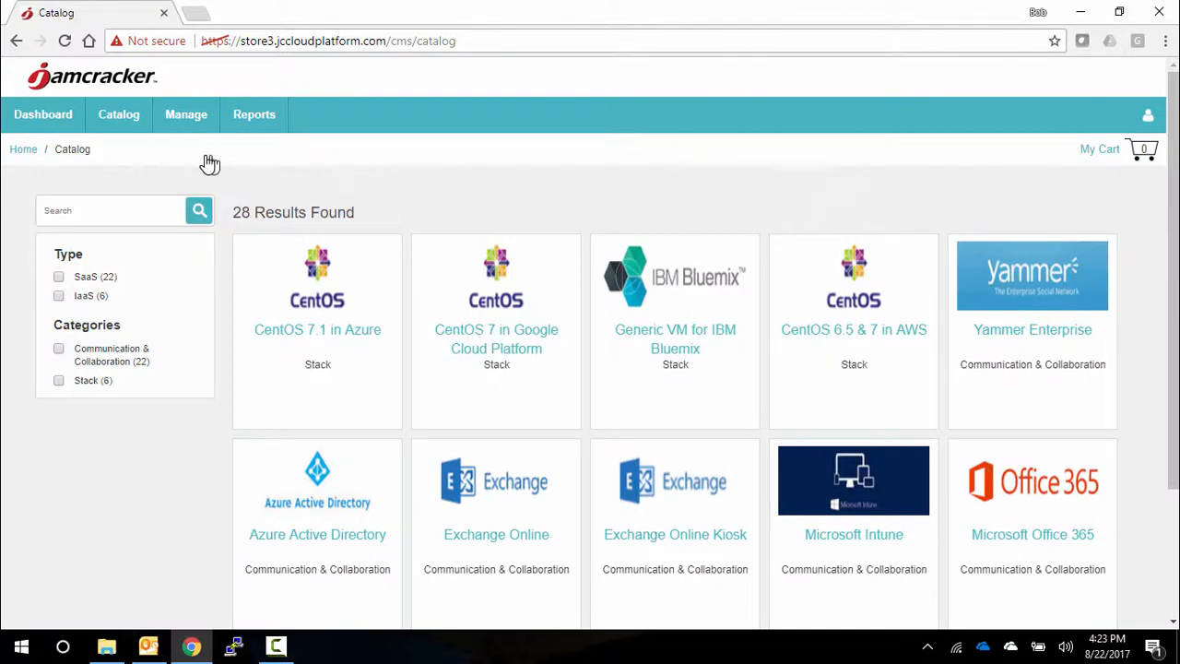
pyautogui.moveTo(317, 380)
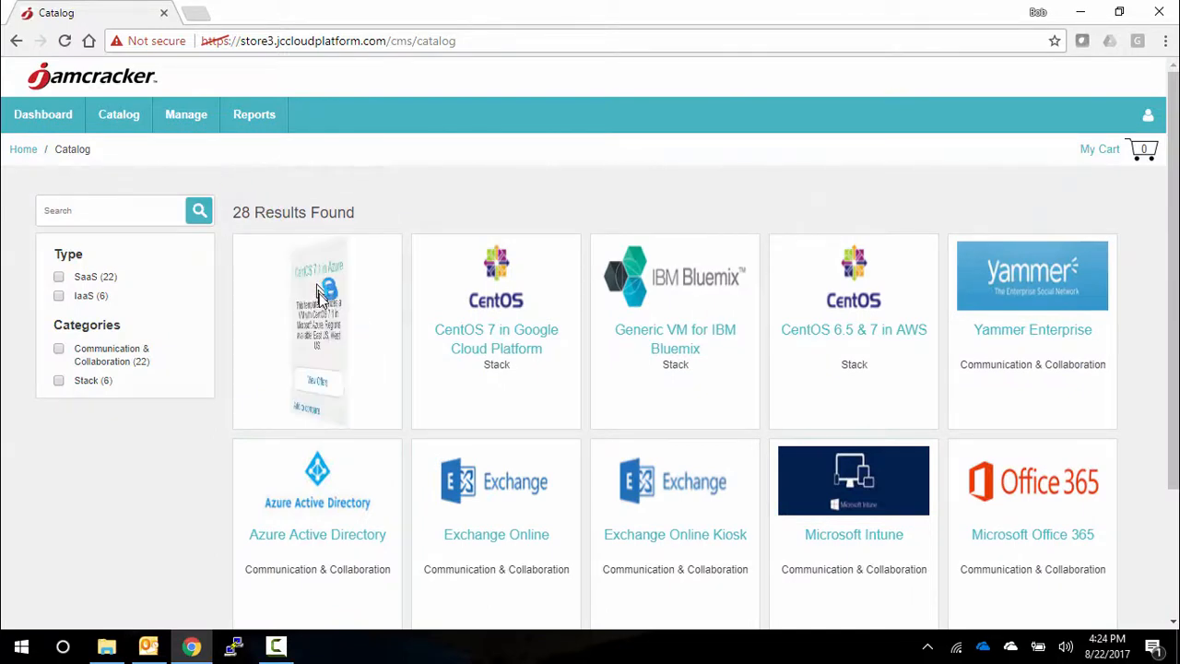
pyautogui.click(332, 389)
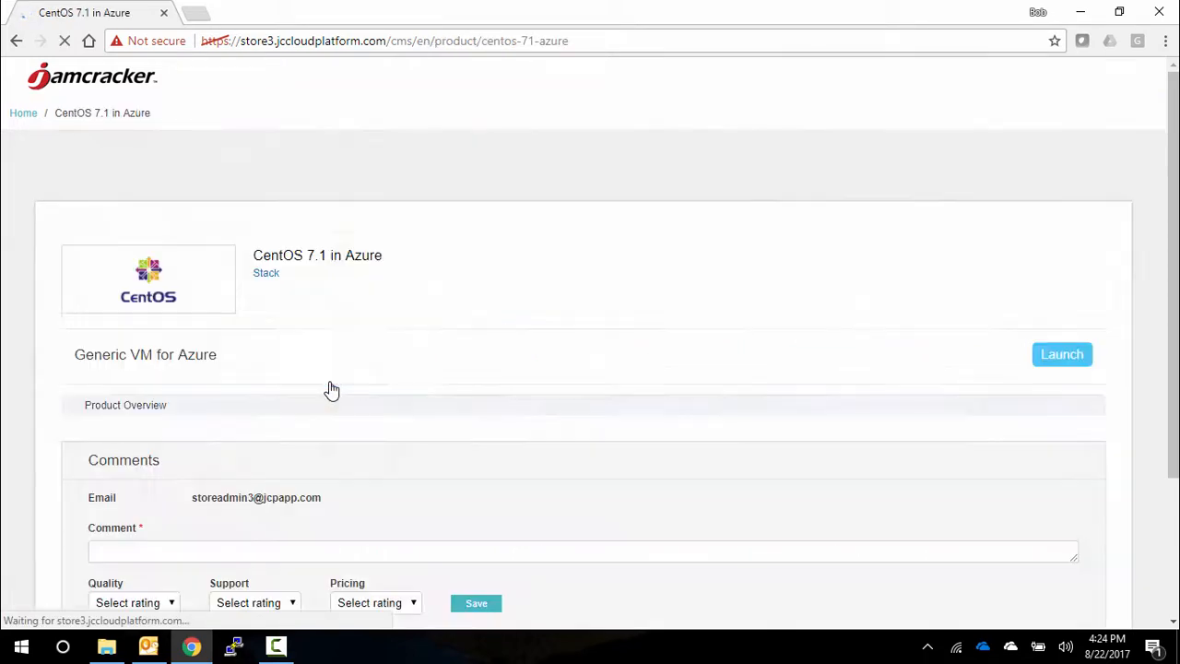
pyautogui.click(1074, 343)
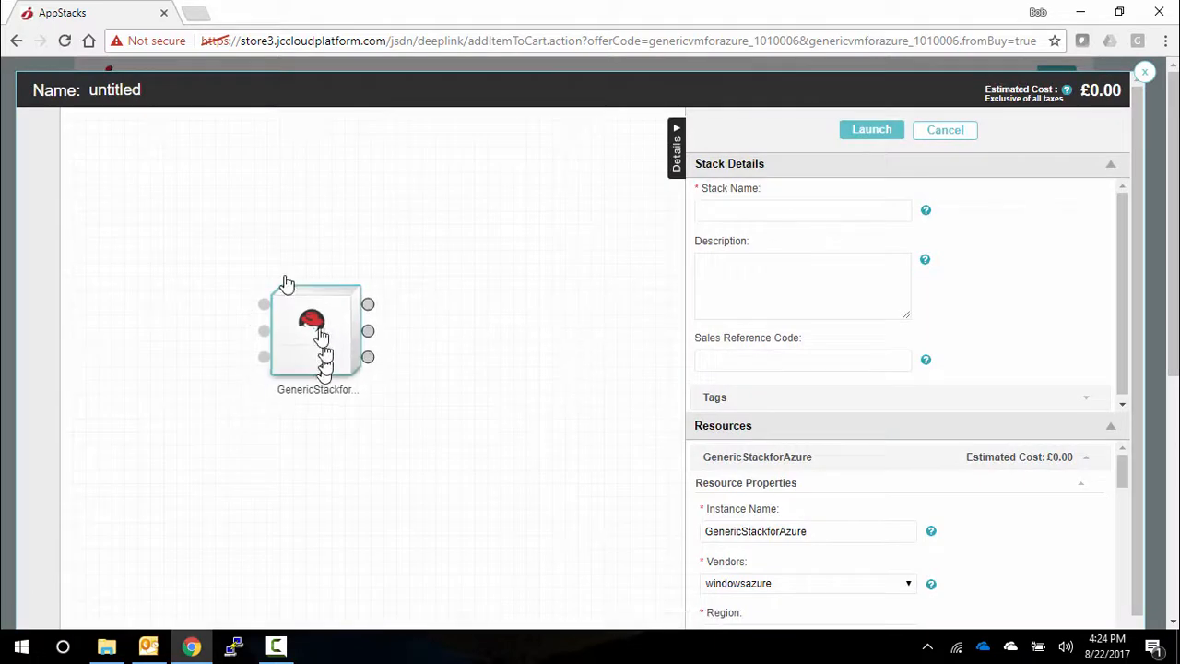
# - Move the GenericStackforAzure resource to the canvas's upper-left area, name the stack azuremachine, and enter the description "sadg asd gad"
pyautogui.moveTo(314, 369); pyautogui.dragTo(176, 258)
pyautogui.click(736, 210)
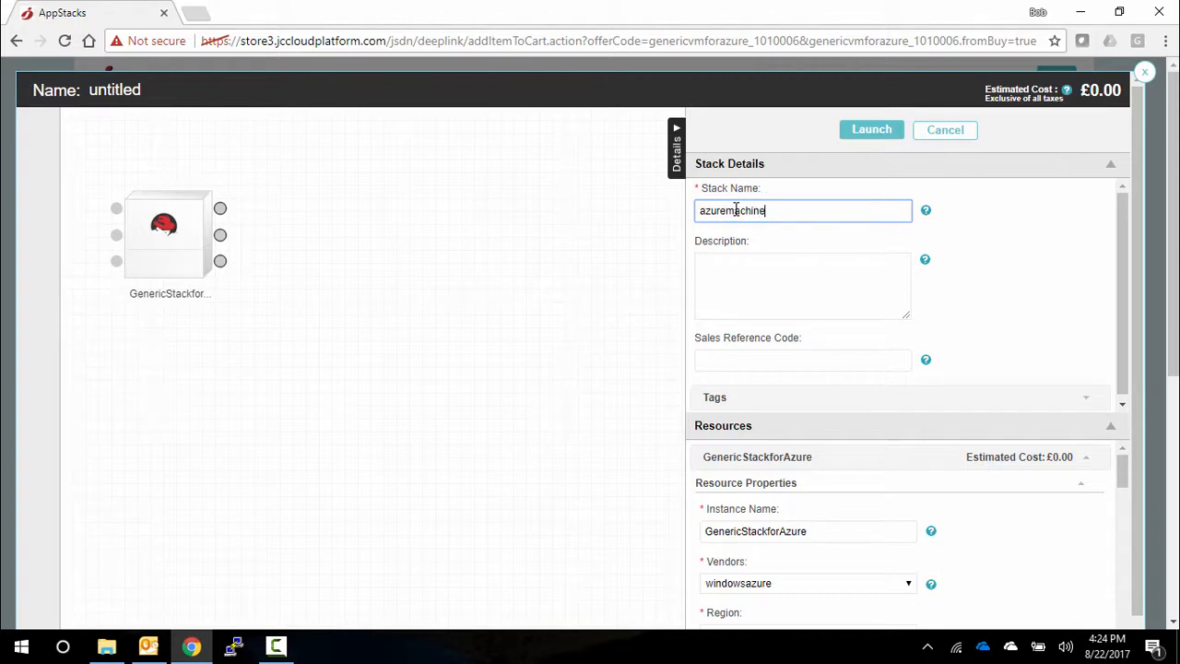
pyautogui.write('azuremachine')
pyautogui.click(765, 275)
pyautogui.write('sadg asd gad')
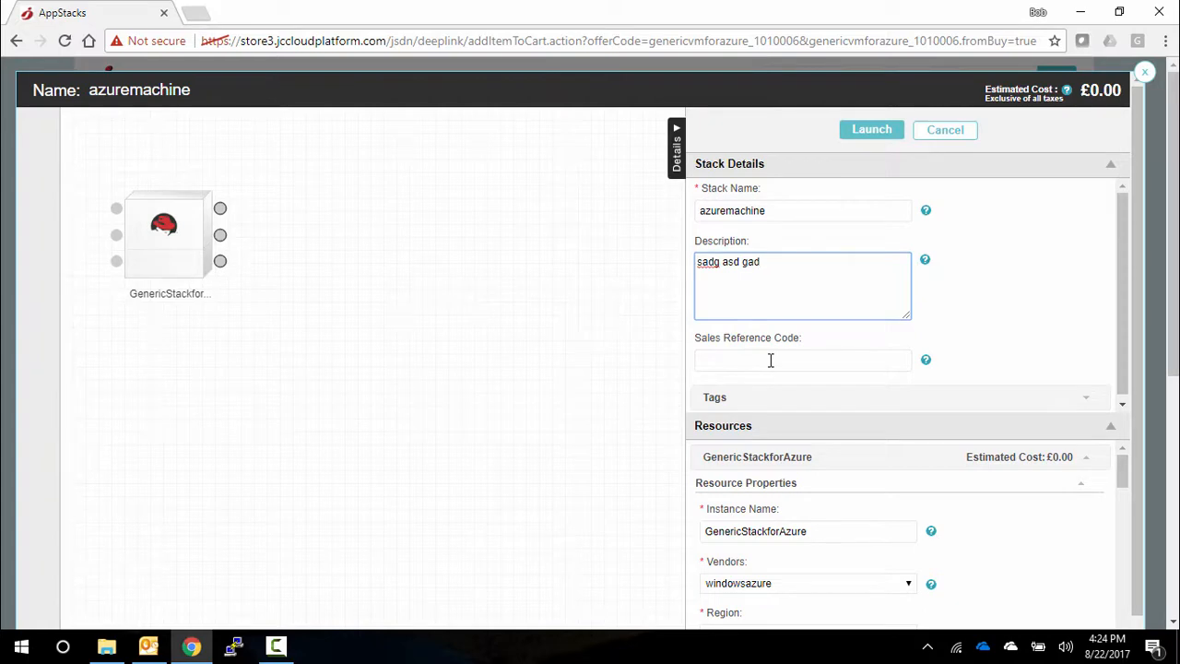
# - Expand the stack's tags and set the first tag to key Phase with value Demo
pyautogui.click(771, 394)
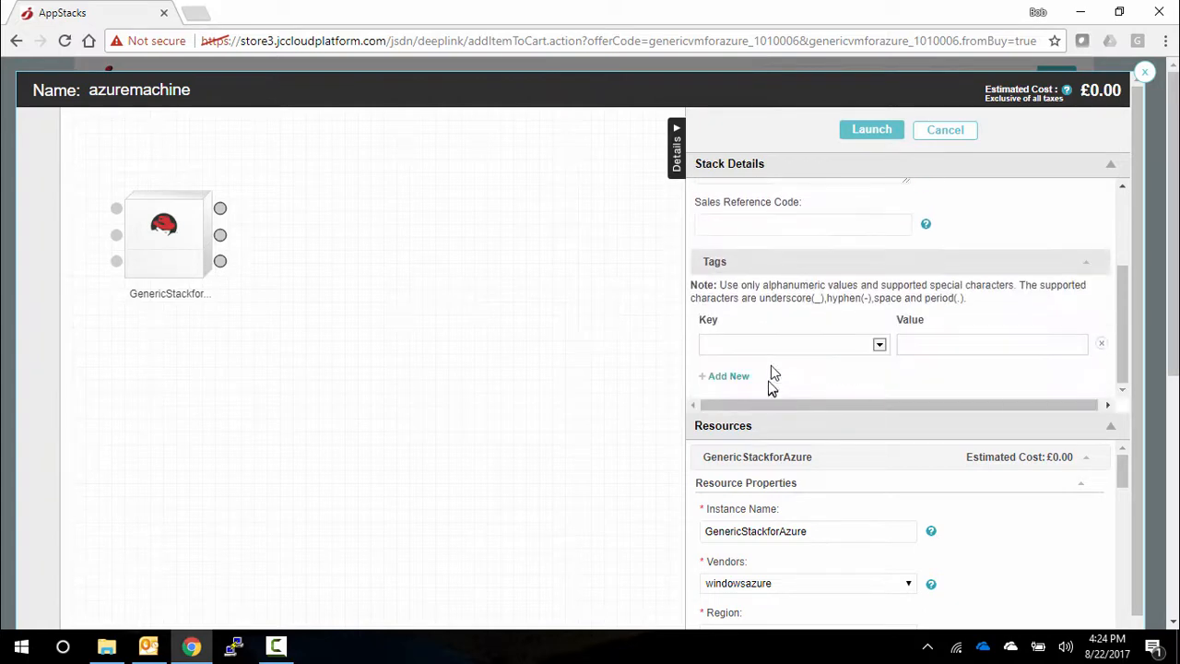
pyautogui.click(775, 345)
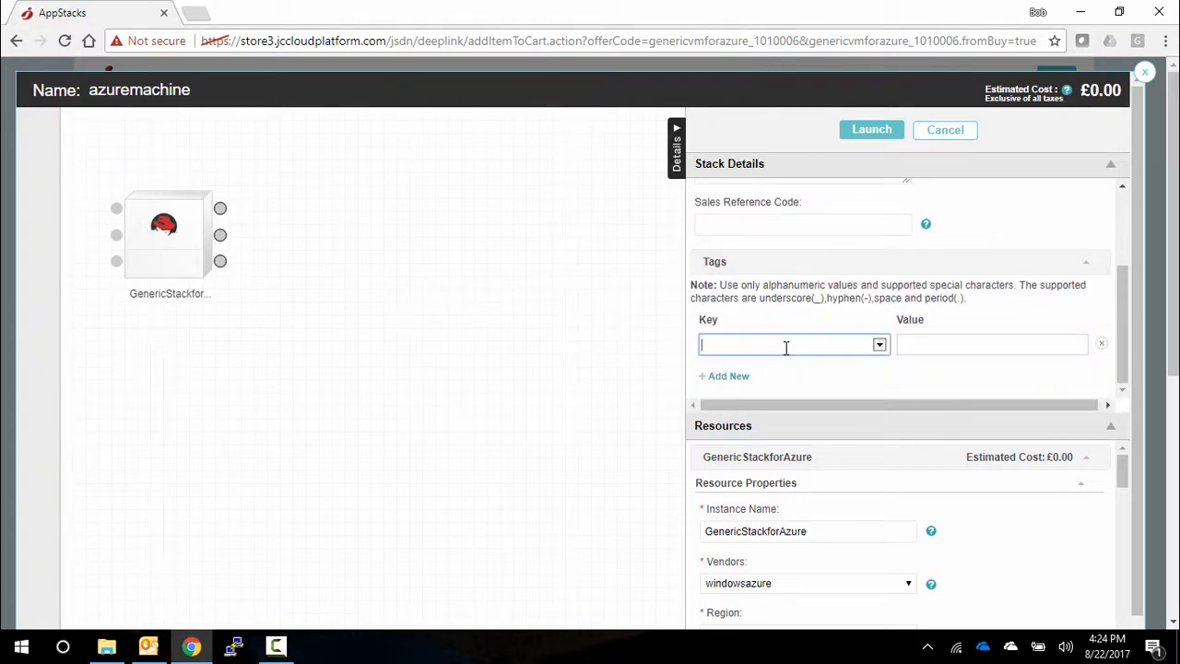
pyautogui.write('Phase')
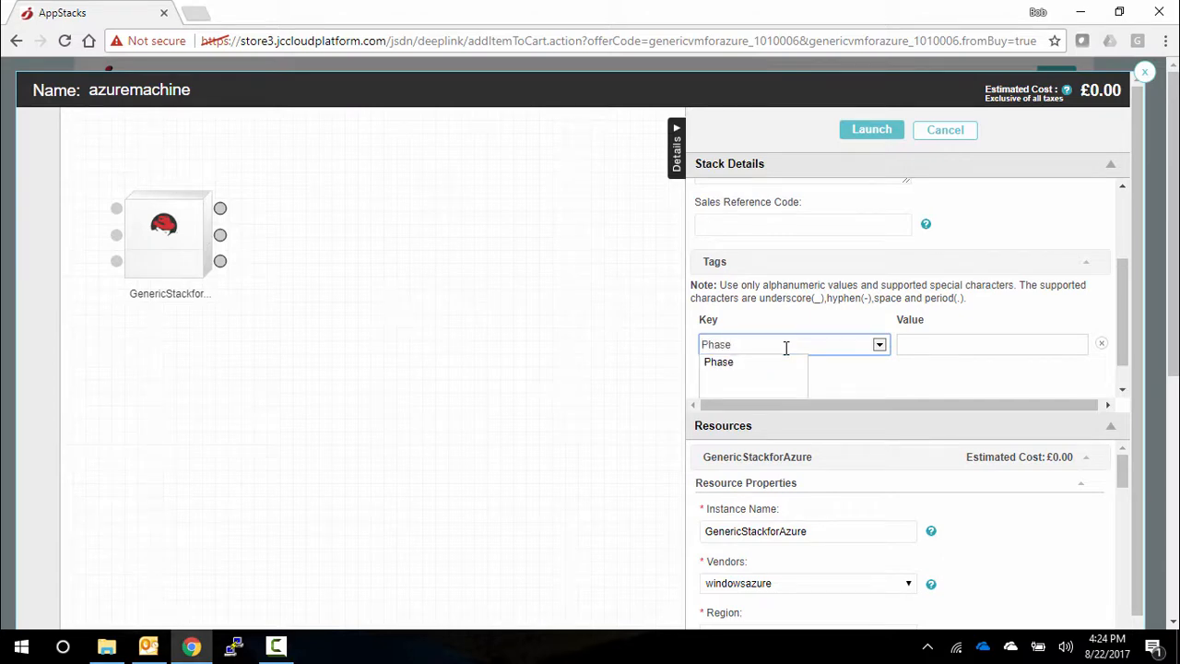
pyautogui.click(926, 342)
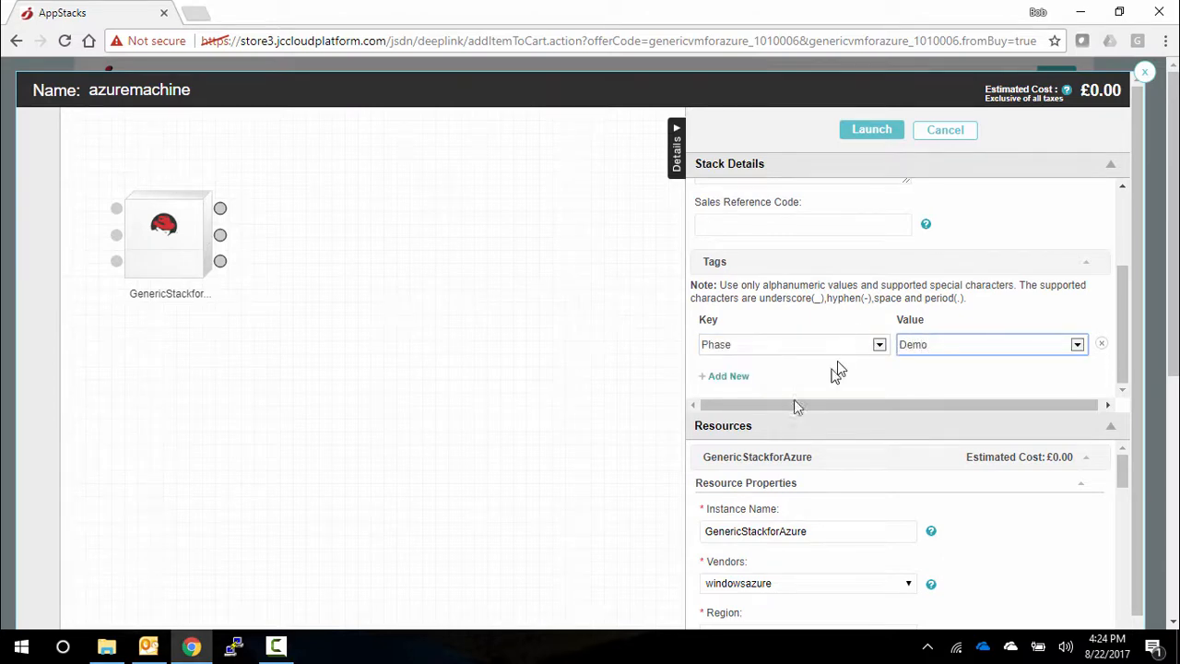
# - Add a second tag to the stack with key Project and value Condor
pyautogui.click(730, 378)
pyautogui.click(731, 377)
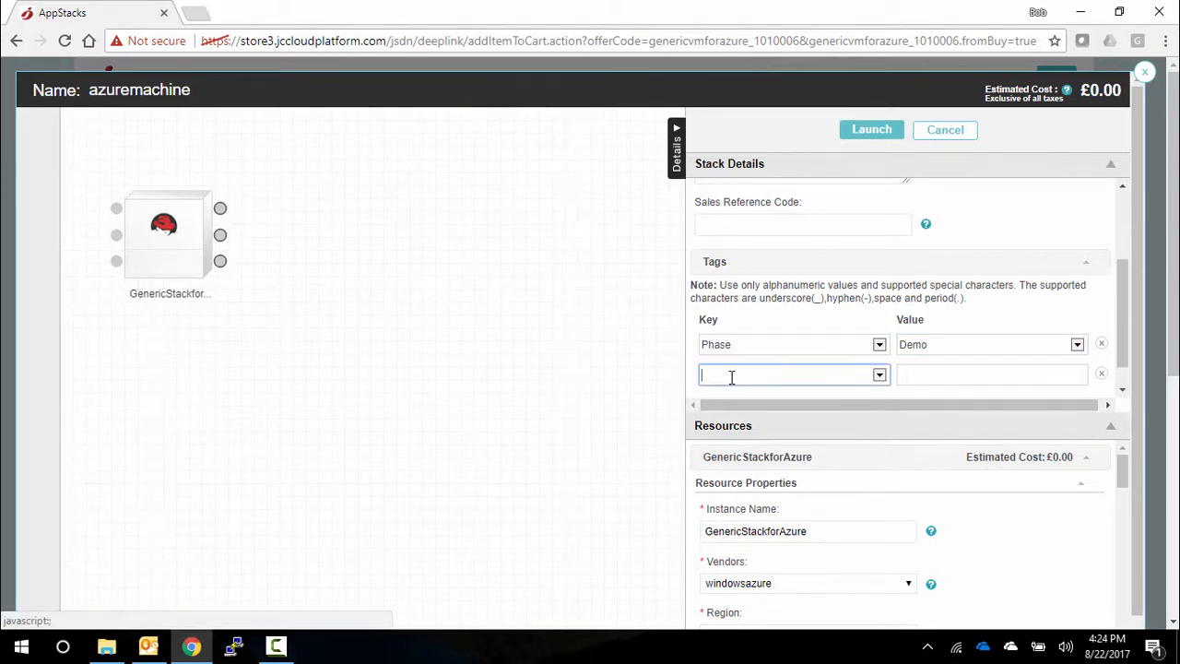
pyautogui.write('Project')
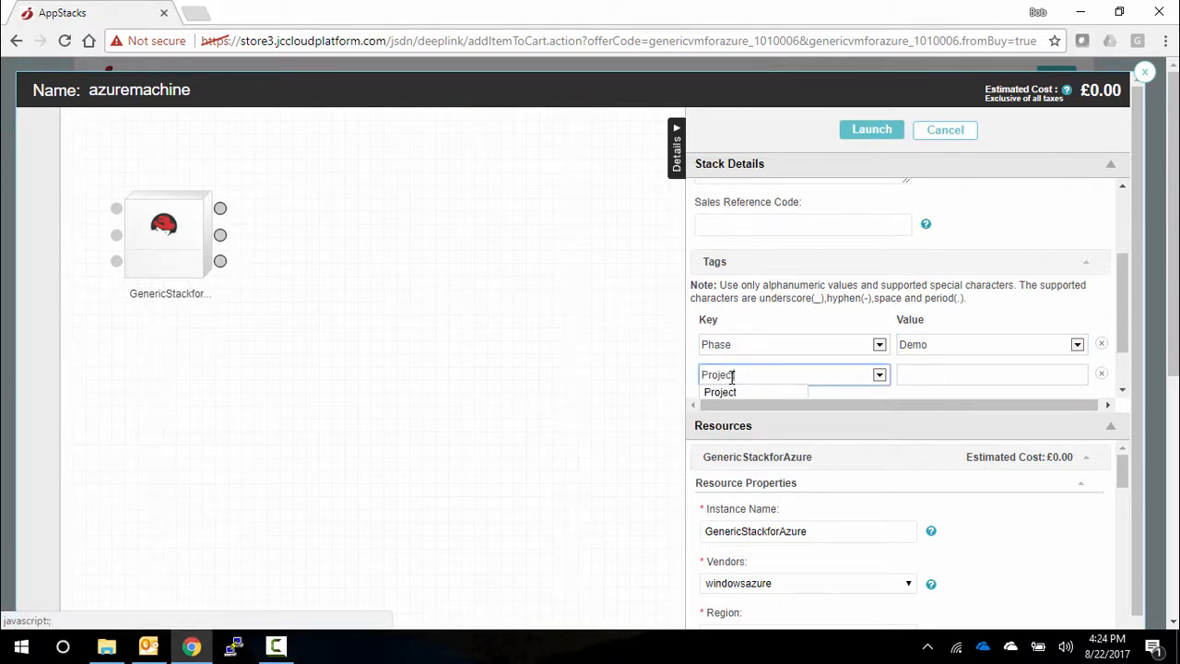
pyautogui.press('Tab')
pyautogui.write('C')
pyautogui.write('dor')
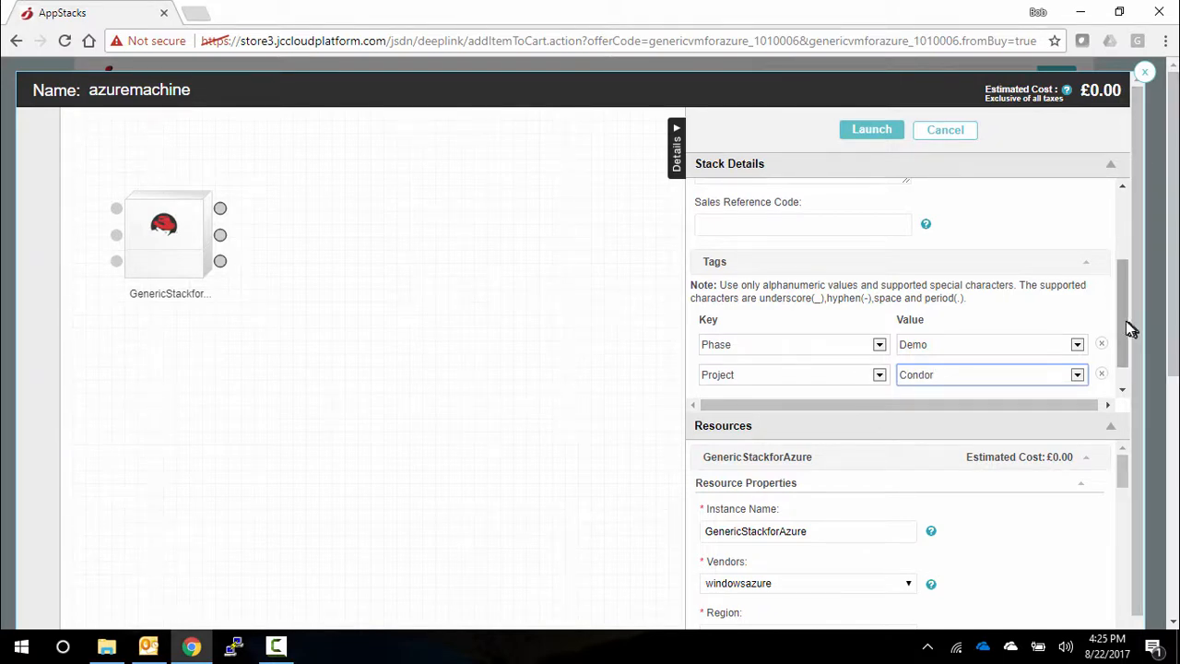
# - Collapse the stack details and rename the GenericStackforAzure resource's instance to myvm
pyautogui.moveTo(1124, 332); pyautogui.dragTo(1128, 348)
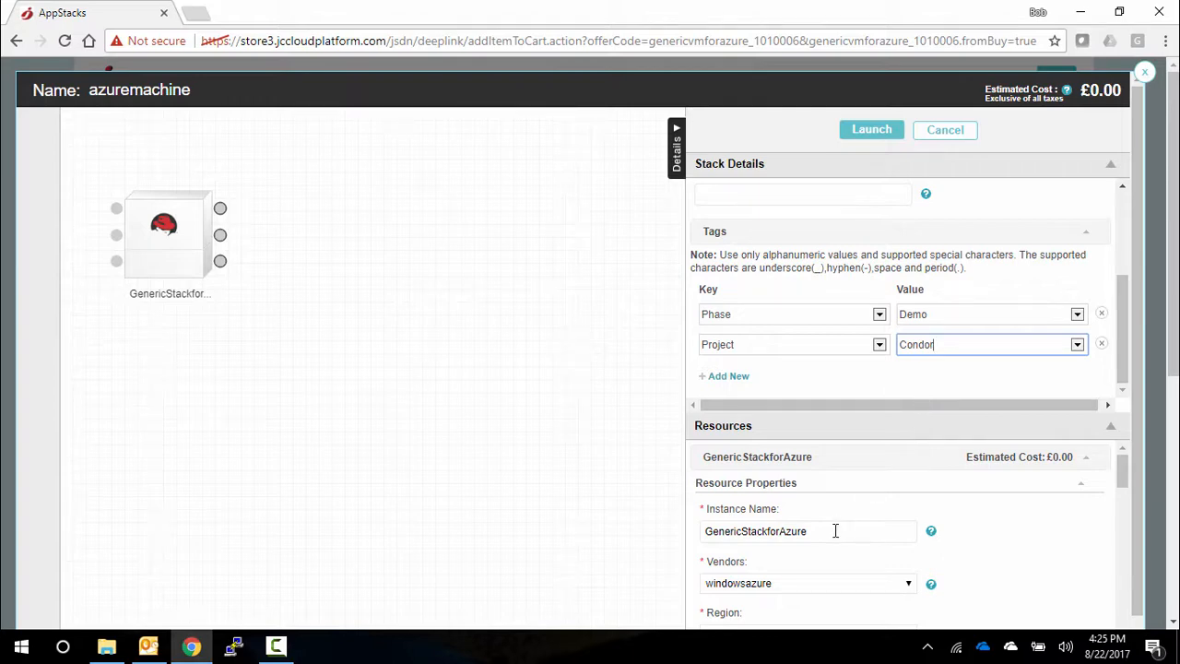
pyautogui.scroll(-1, 836, 529)
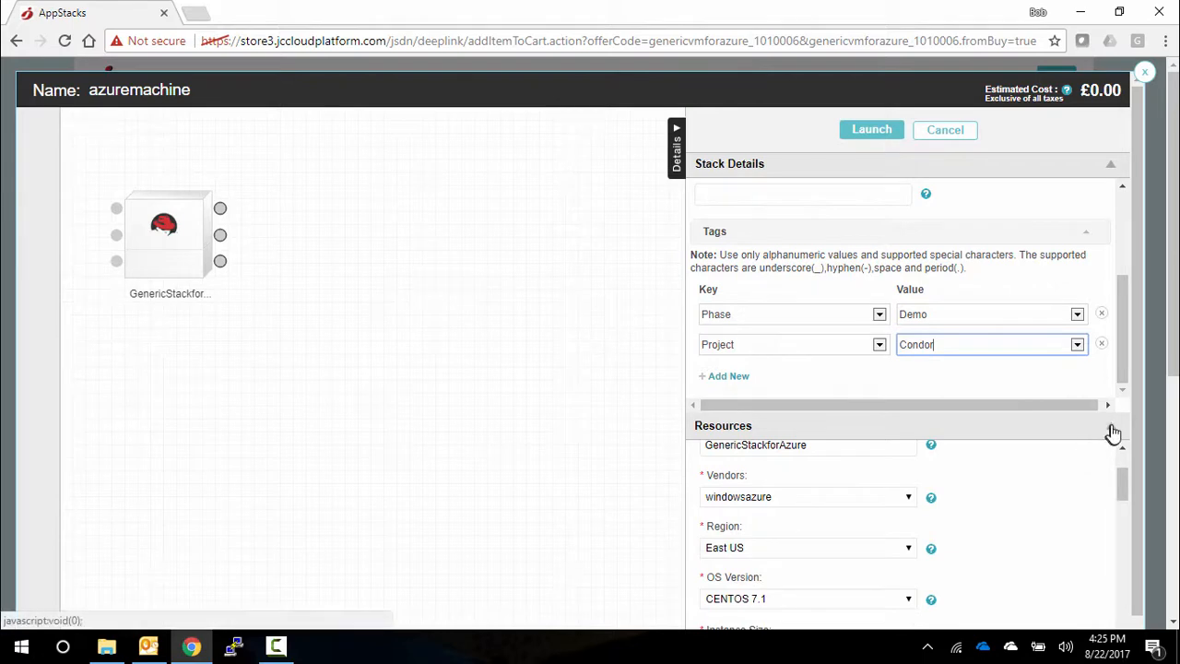
pyautogui.click(1109, 427)
pyautogui.scroll(1, 1024, 330)
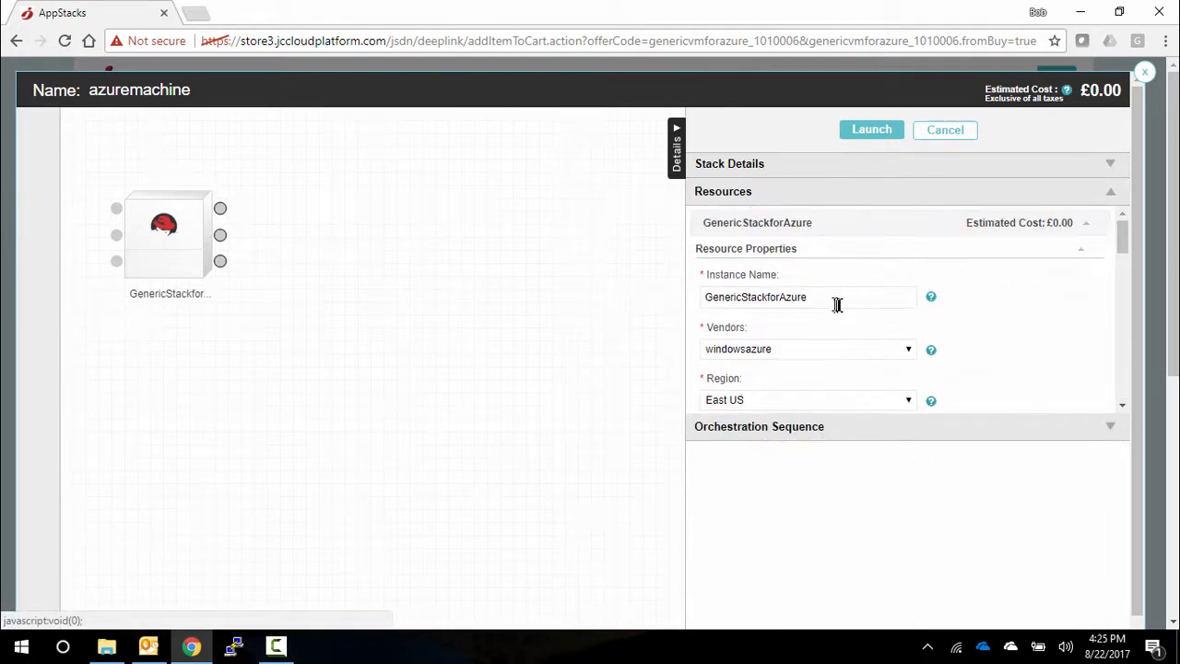
pyautogui.moveTo(837, 298); pyautogui.dragTo(609, 297)
pyautogui.write('myvm')
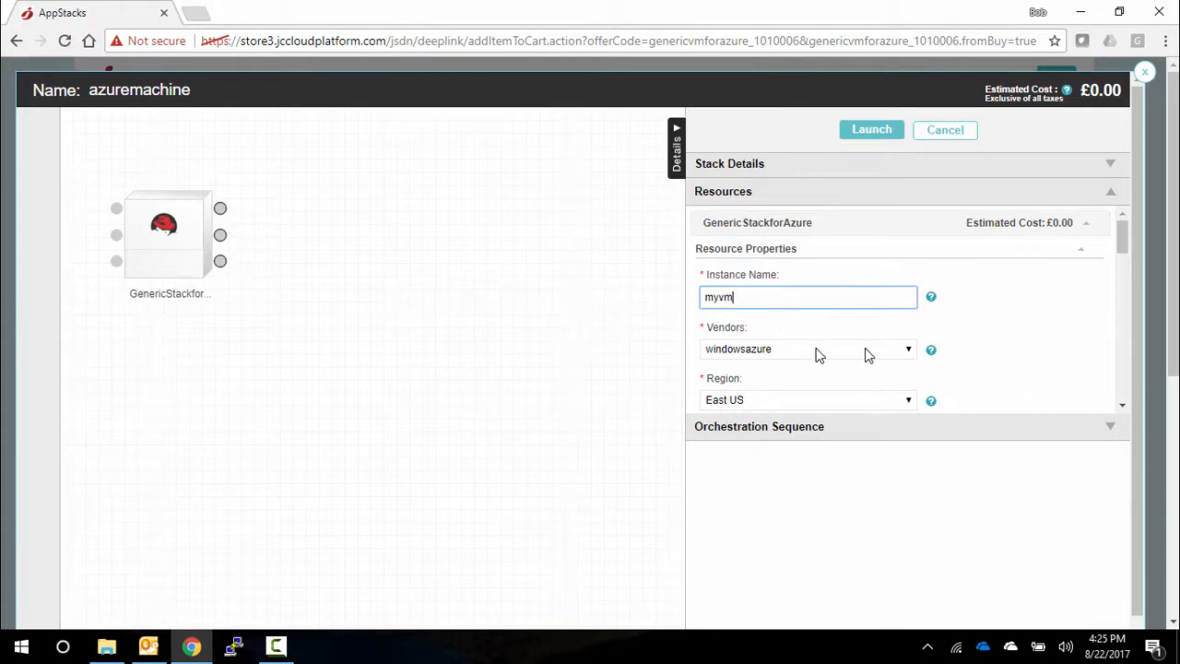
# - Keep windowsazure as the vendor for myvm and set its instance size to A1 Basic
pyautogui.click(909, 358)
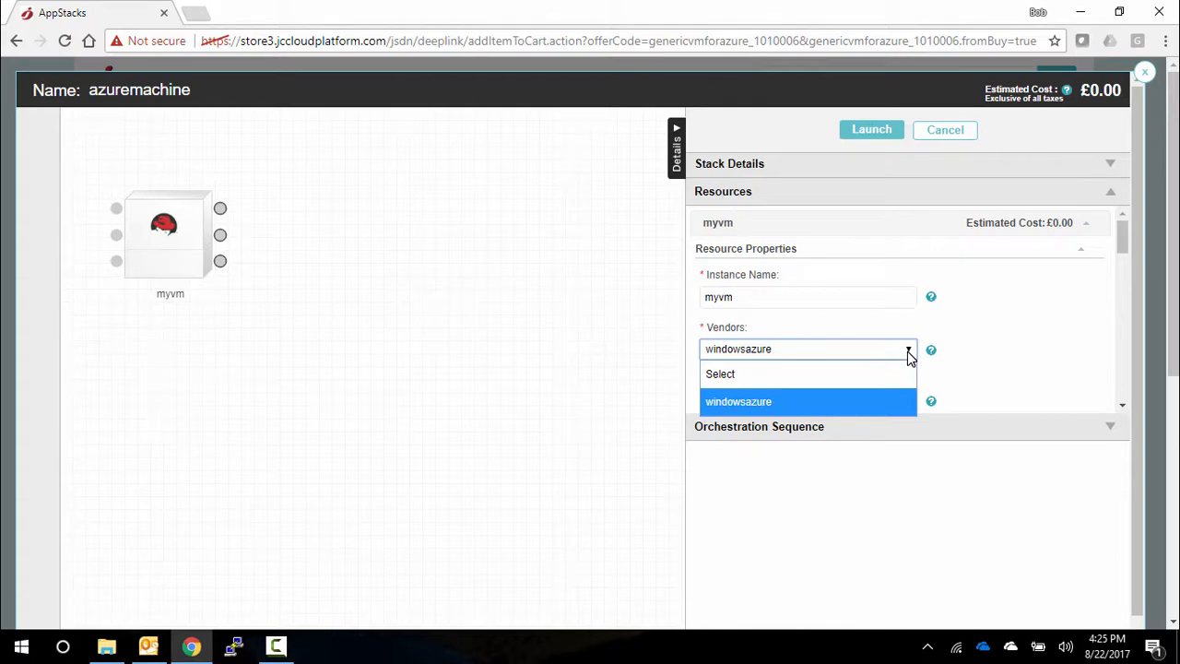
pyautogui.click(908, 356)
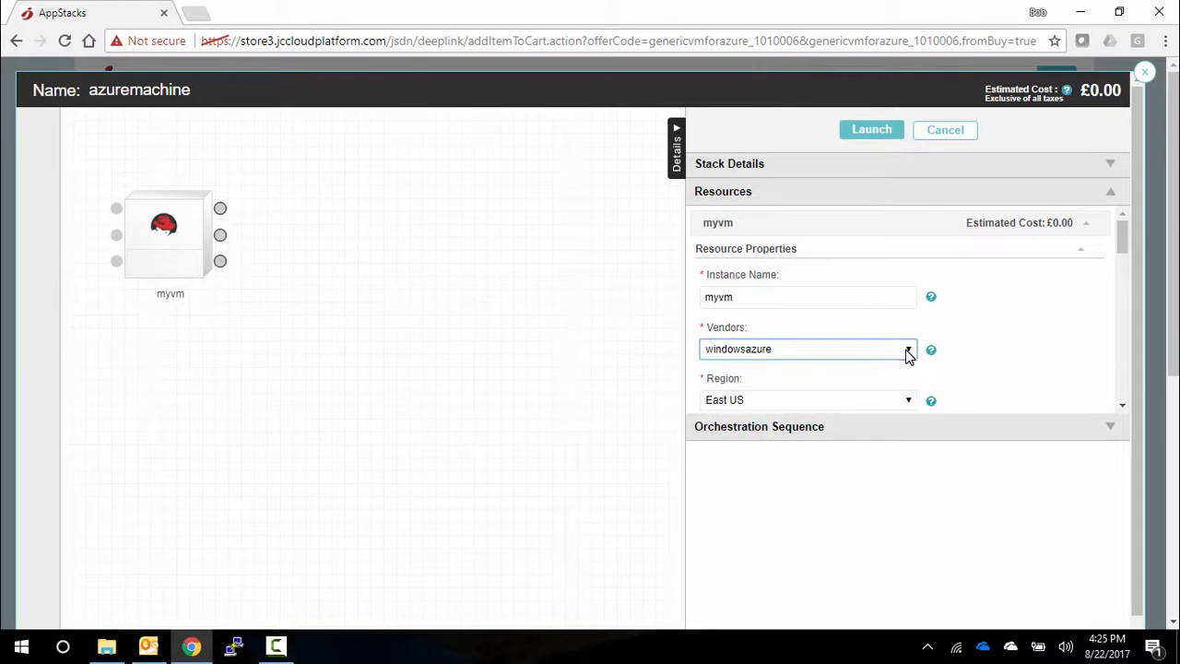
pyautogui.moveTo(1120, 236); pyautogui.dragTo(1123, 284)
pyautogui.click(909, 252)
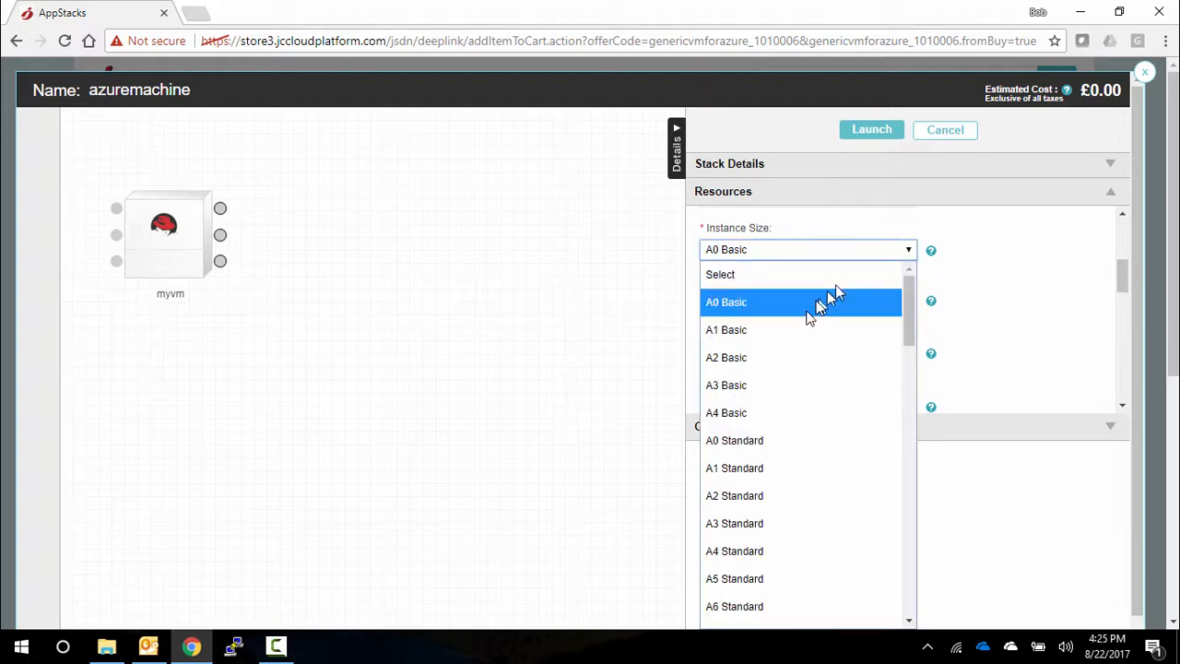
pyautogui.click(786, 338)
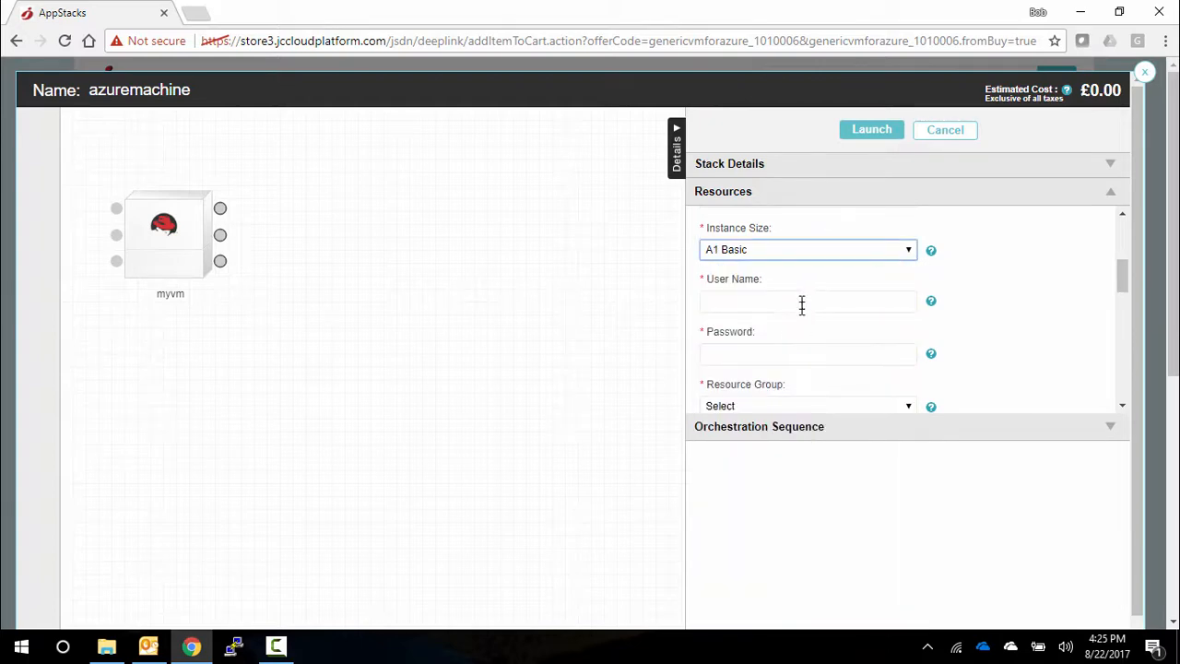
# - Enter the login user name and password for the myvm instance
pyautogui.click(802, 298)
pyautogui.write('bobdemo')
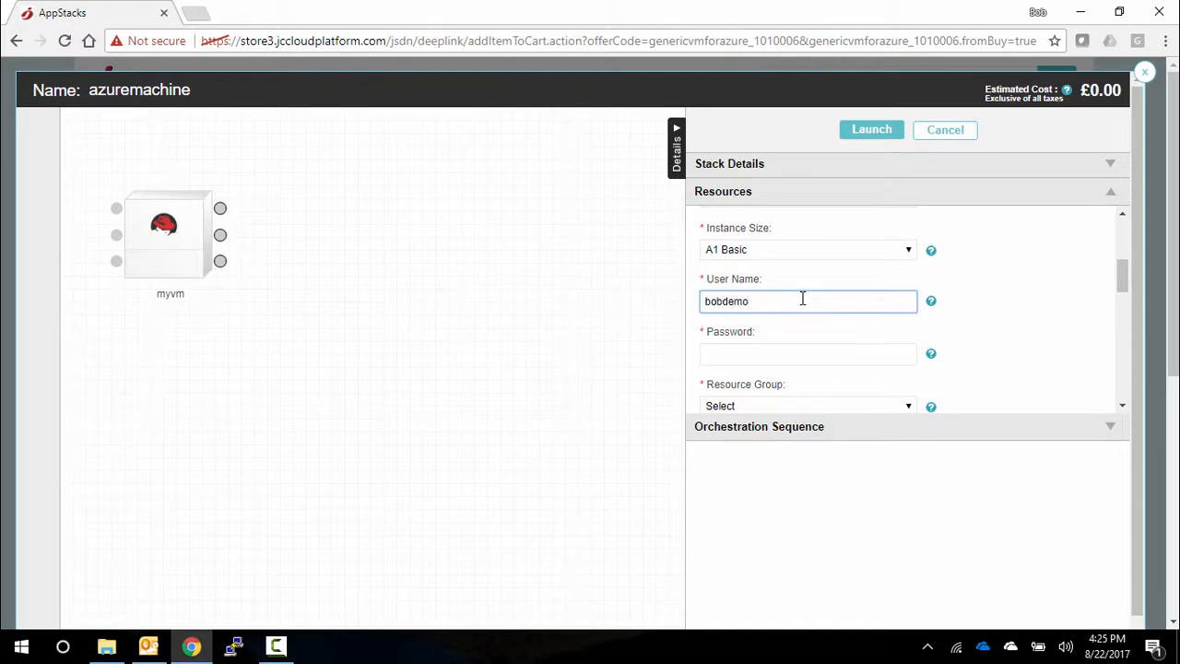
pyautogui.press('Tab')
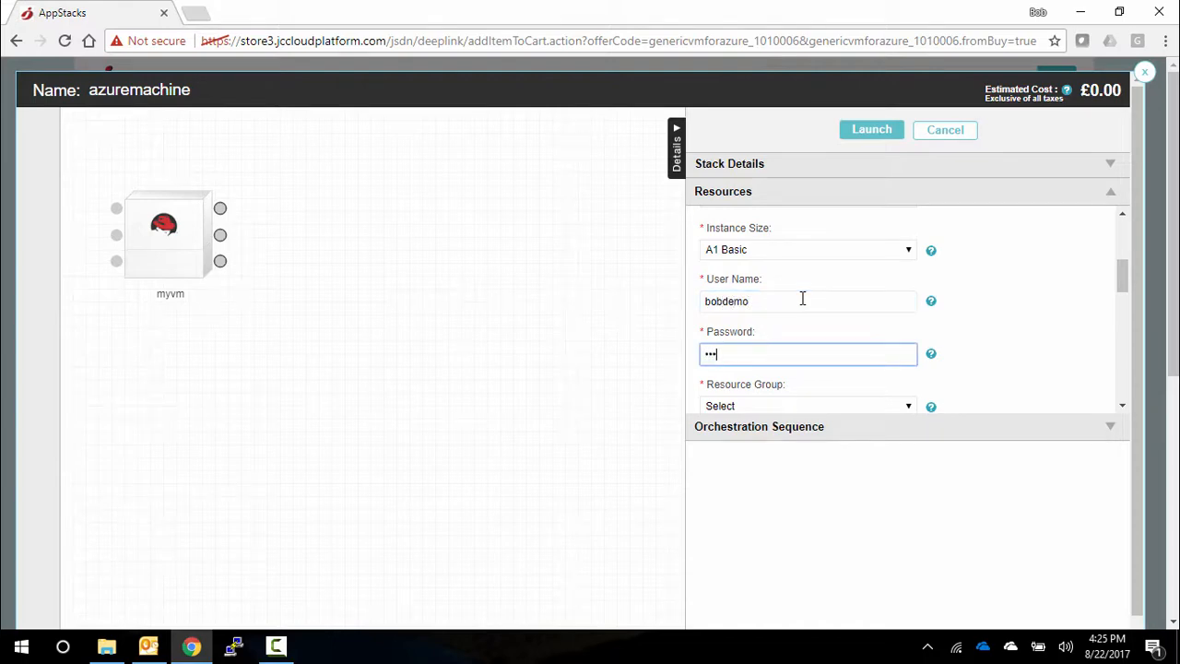
pyautogui.write('••••••••')
# - Assign the myvm instance to the resource group resource2017
pyautogui.scroll(-1, 848, 338)
pyautogui.click(840, 323)
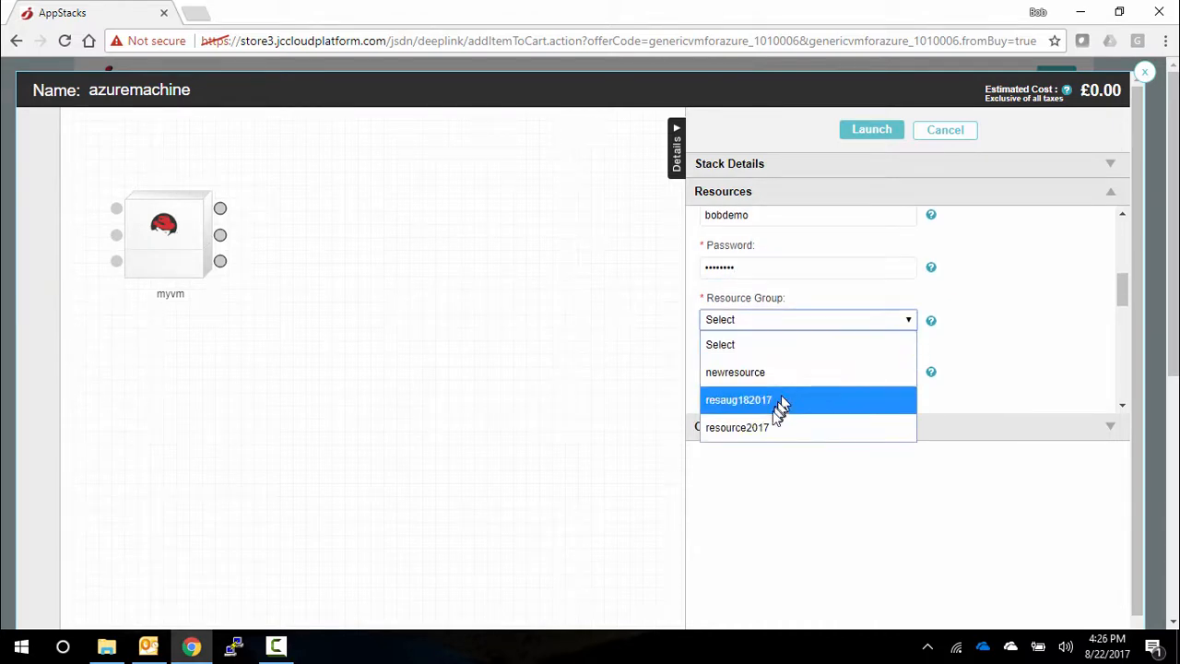
pyautogui.click(766, 427)
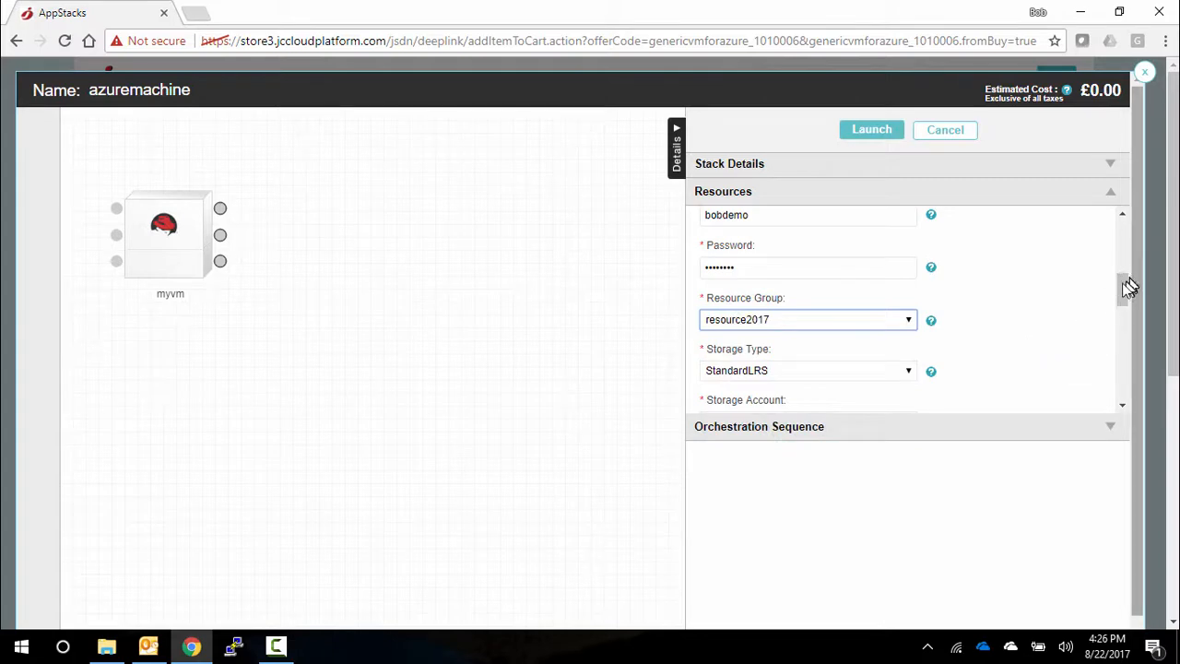
# - Set the instance's storage account to azurestorage2017 and its availability set to azureset2017
pyautogui.moveTo(1123, 292); pyautogui.dragTo(1123, 304)
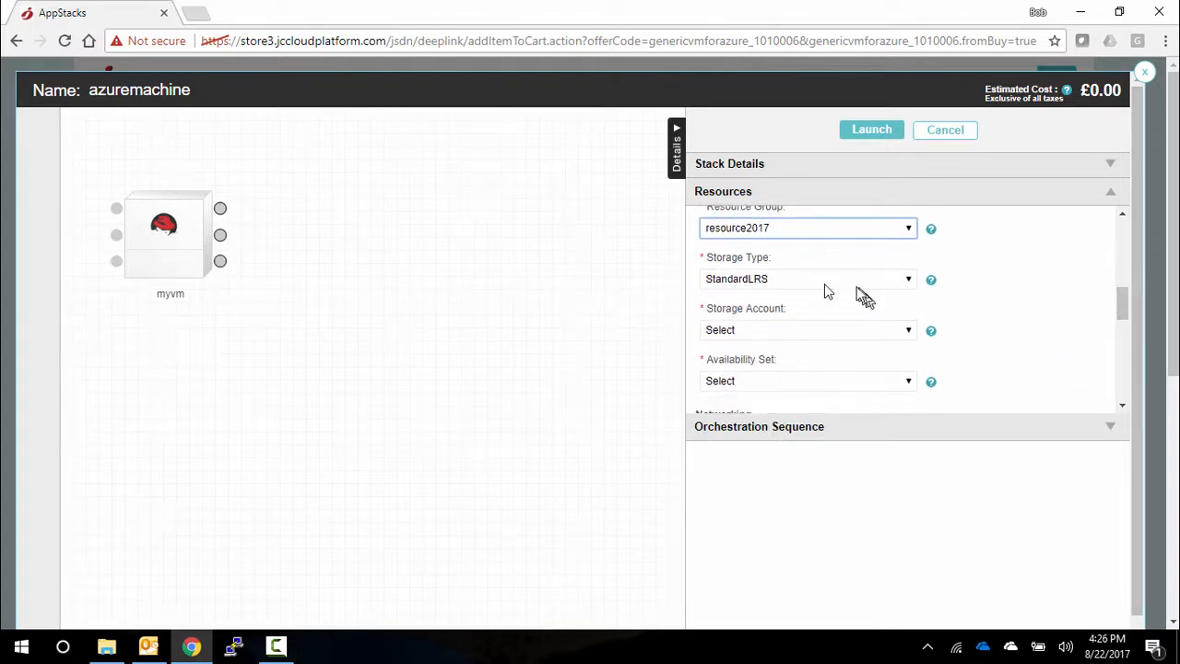
pyautogui.click(800, 330)
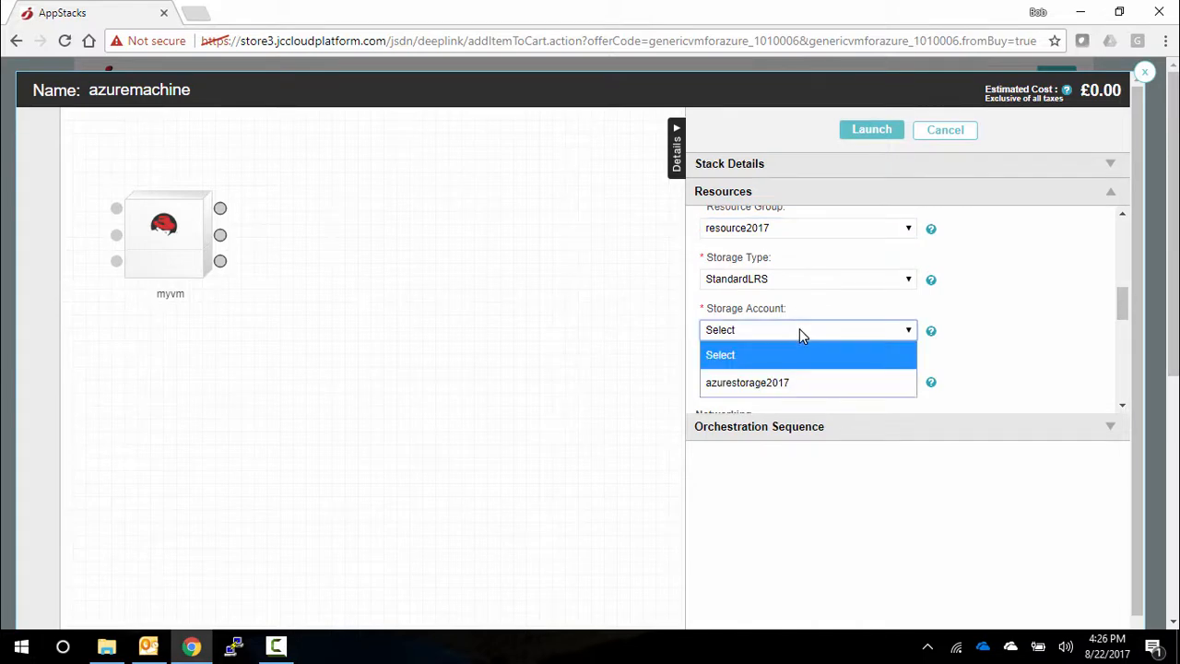
pyautogui.click(797, 382)
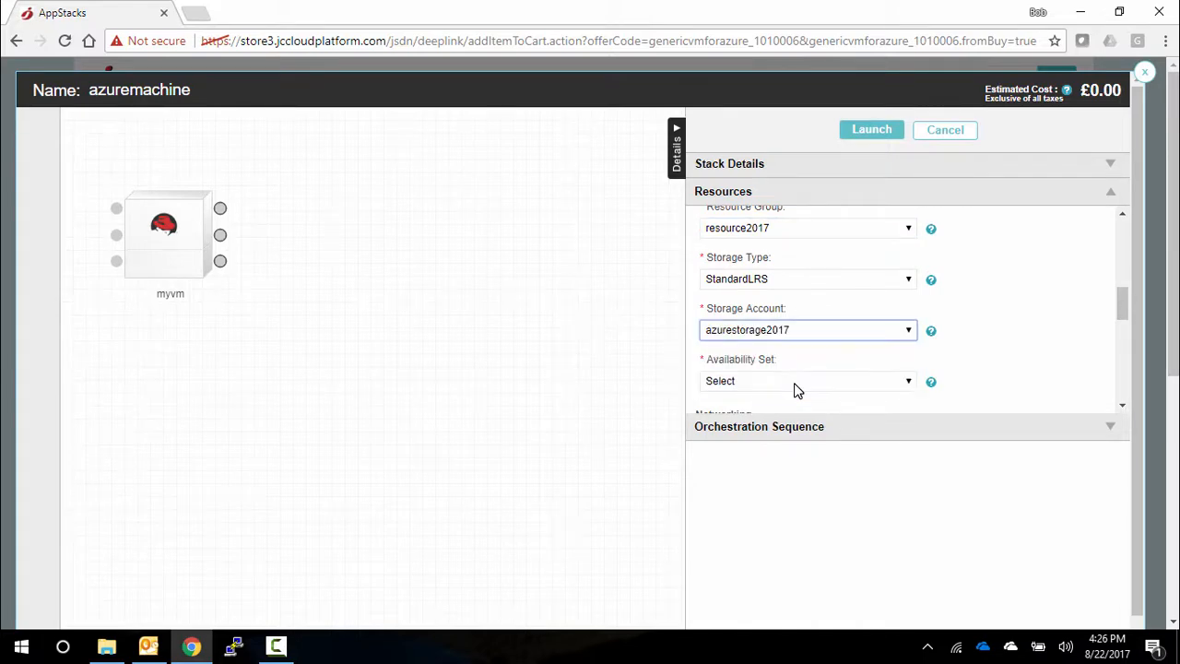
pyautogui.click(798, 386)
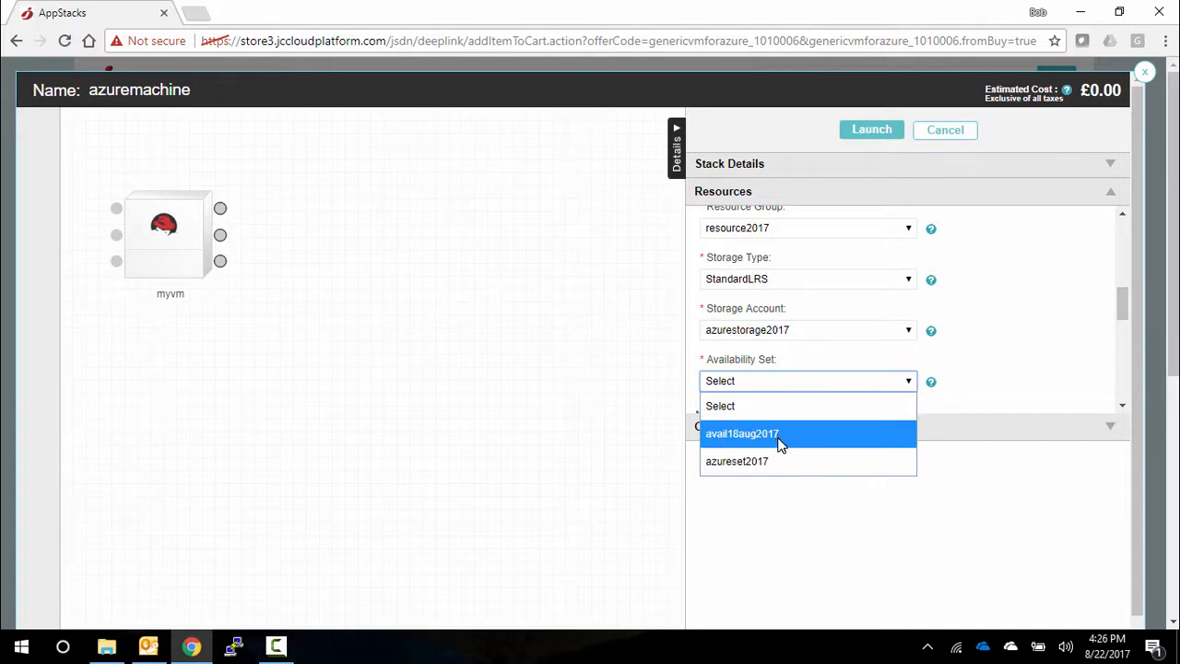
pyautogui.click(780, 460)
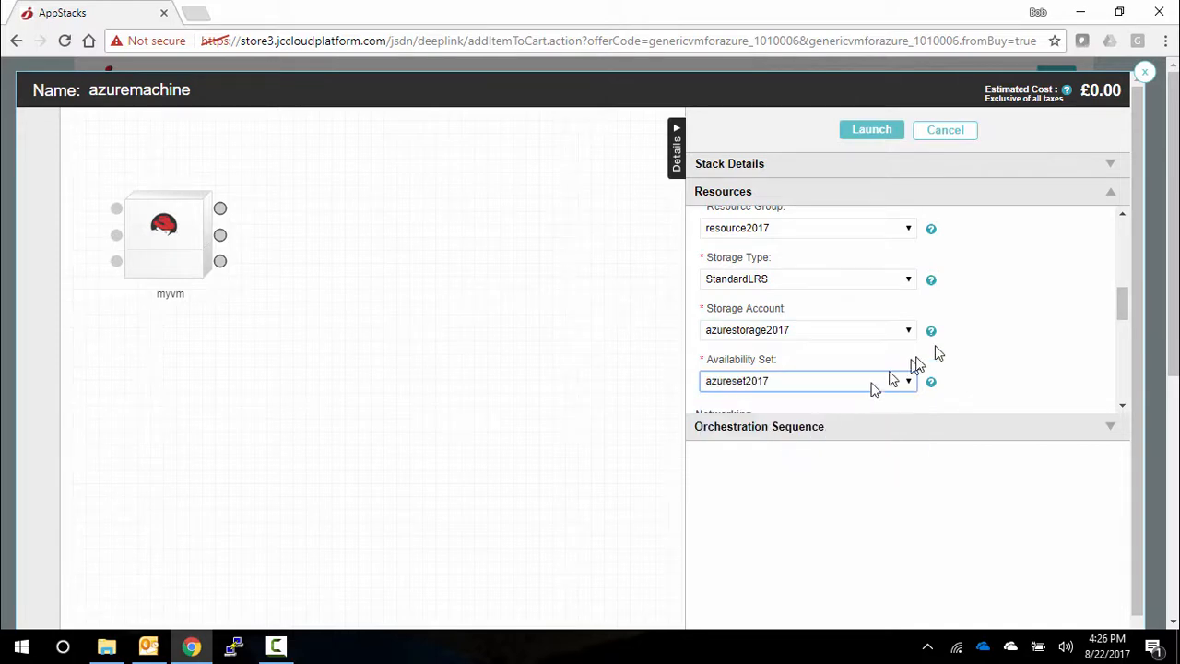
# - Set the instance's network to azurevirtual2017(10.0.0.0/24) and name its network interface mywinnic
pyautogui.scroll(-1, 959, 342)
pyautogui.scroll(-2, 965, 335)
pyautogui.click(844, 291)
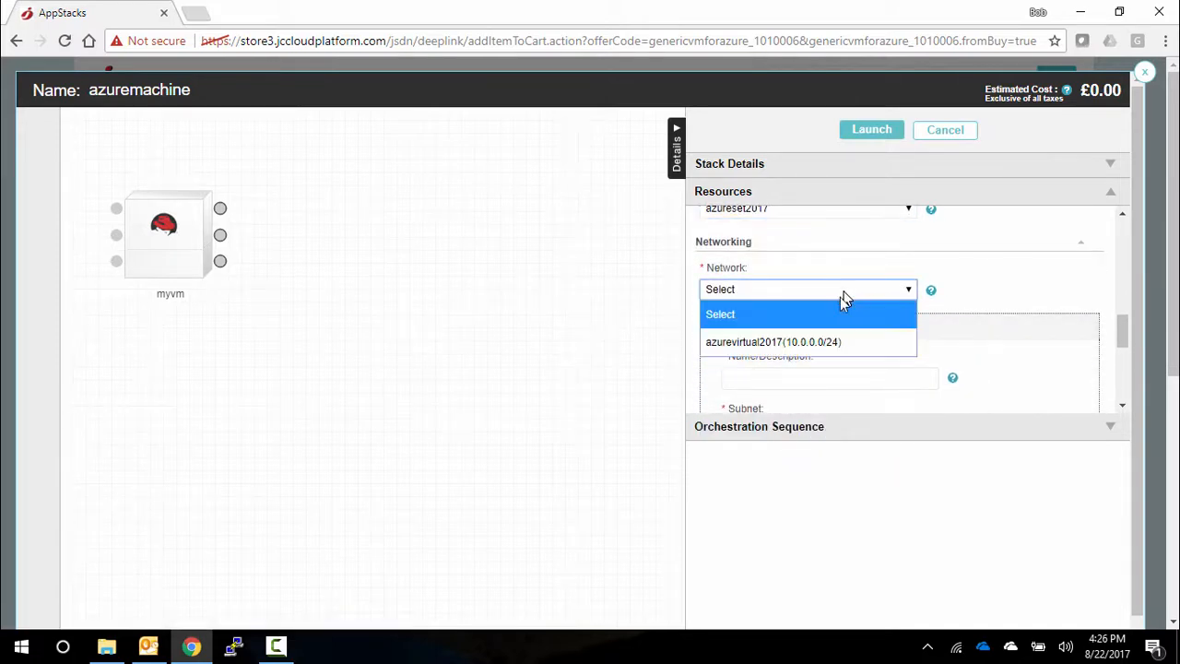
pyautogui.click(829, 342)
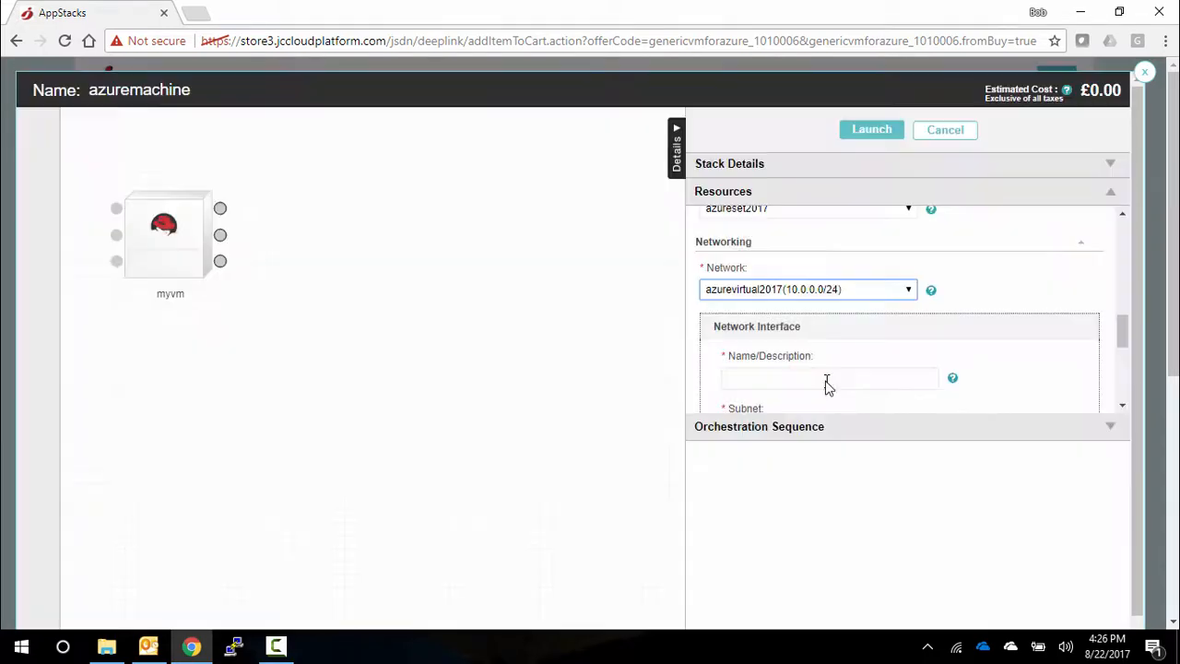
pyautogui.click(827, 381)
pyautogui.write('mywinnic')
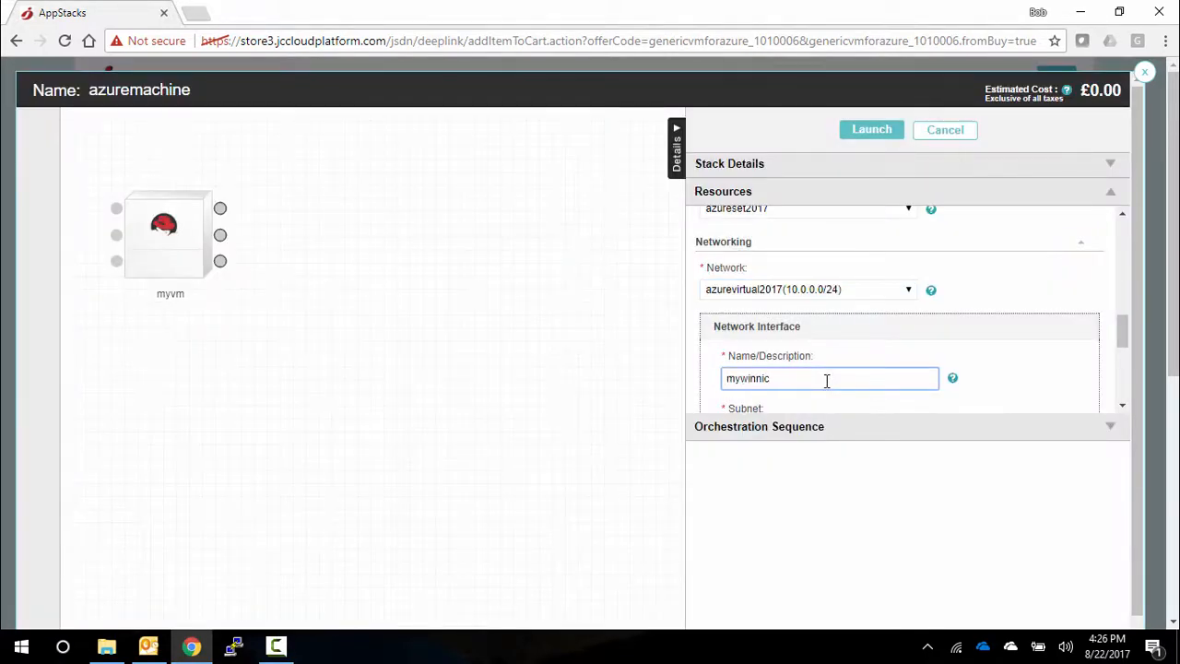
# - Set the network interface's subnet to default(10.0.0.0/24) and keep its public IP on Auto Assign
pyautogui.scroll(-2, 827, 381)
pyautogui.click(824, 356)
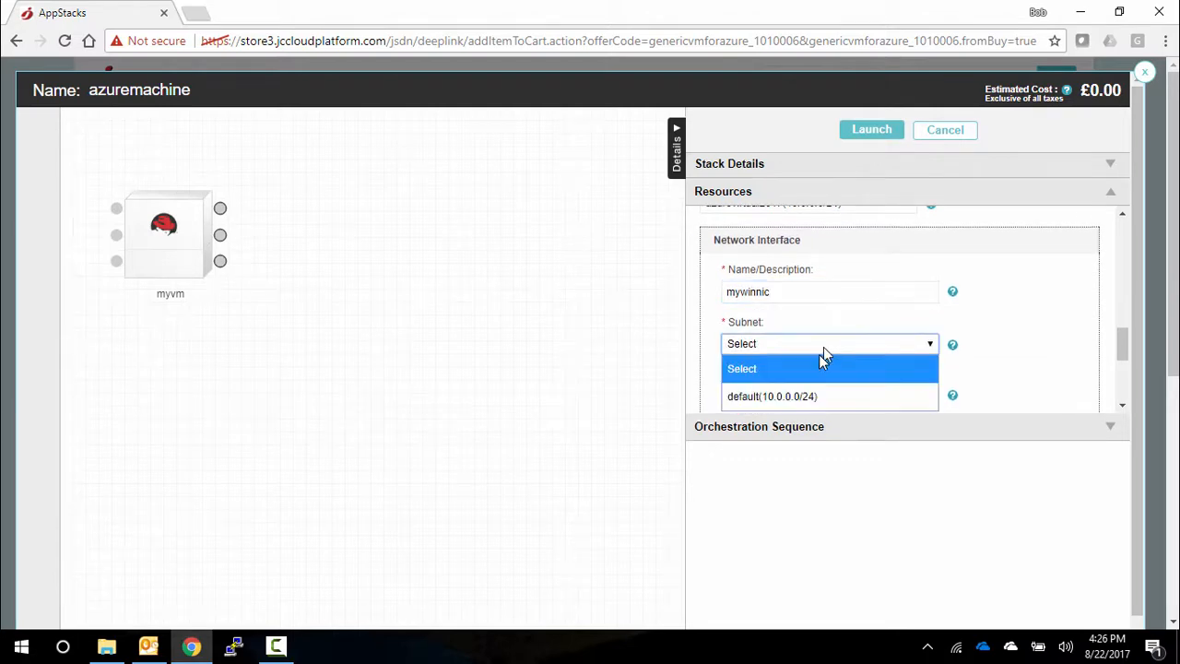
pyautogui.click(804, 396)
pyautogui.scroll(-1, 841, 377)
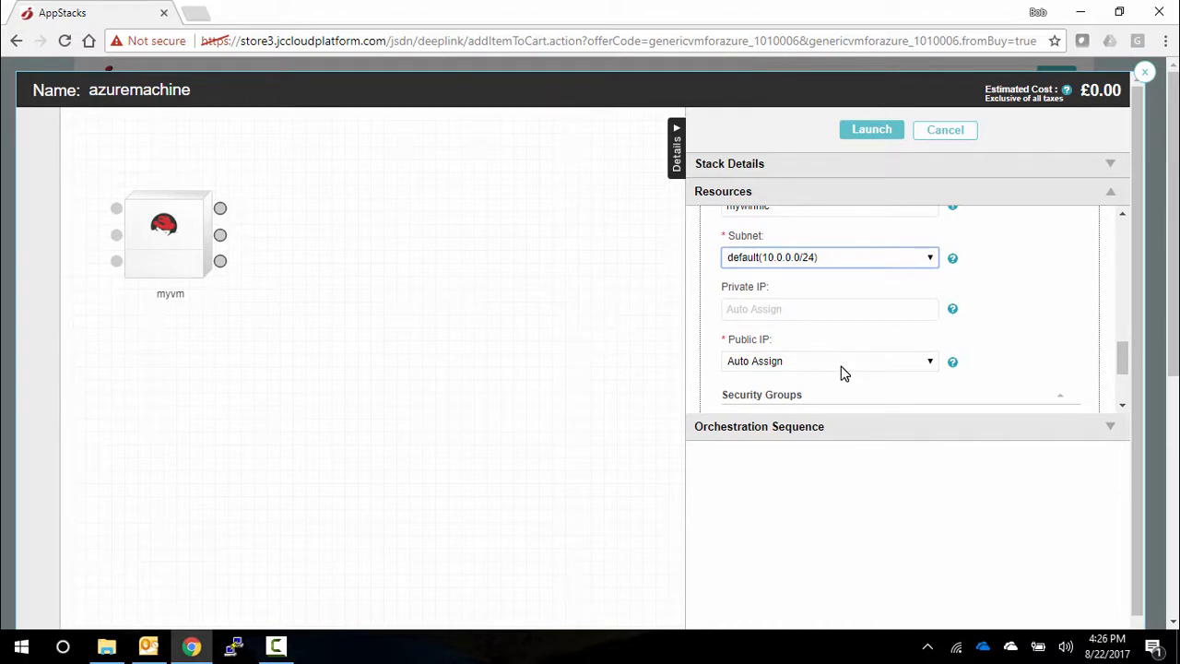
pyautogui.click(840, 366)
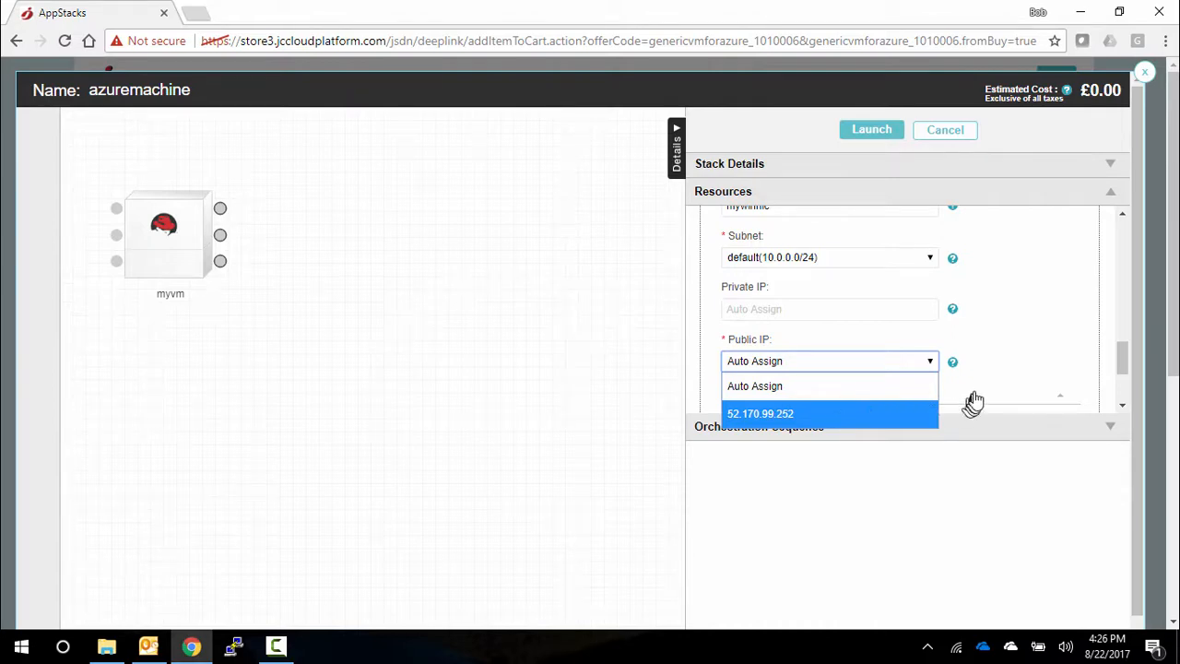
pyautogui.click(979, 397)
# - Expand the network interface's security groups and examine the port rules of GenericStackAzure
pyautogui.scroll(-3, 982, 397)
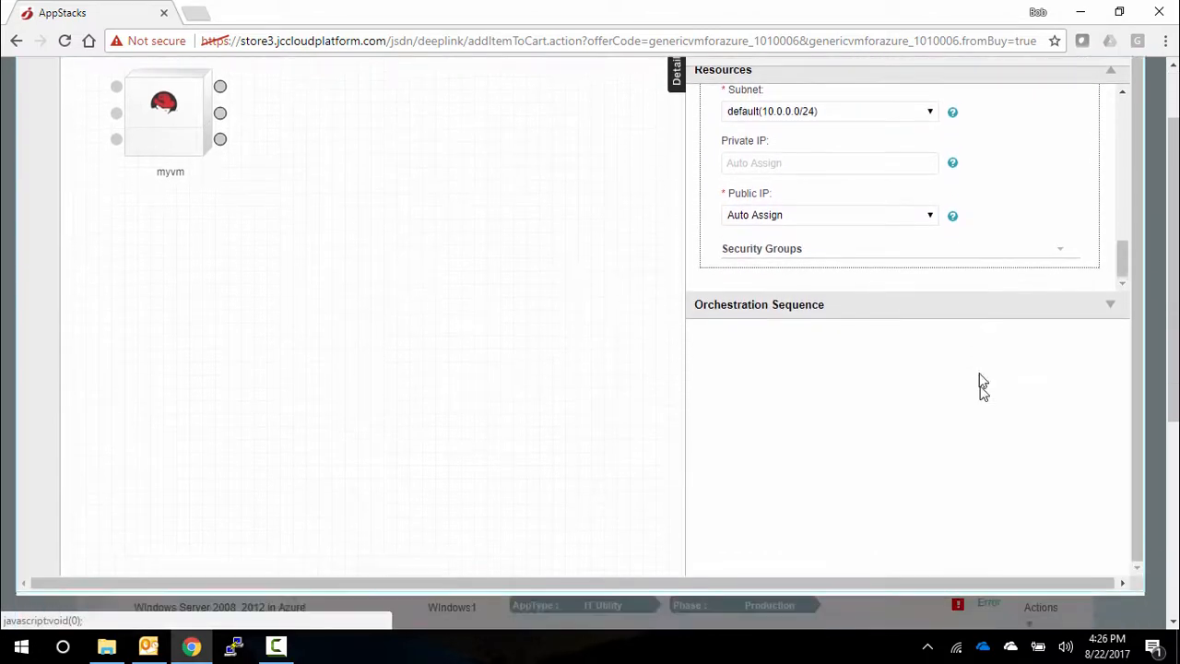
pyautogui.click(1060, 255)
pyautogui.scroll(-2, 1057, 253)
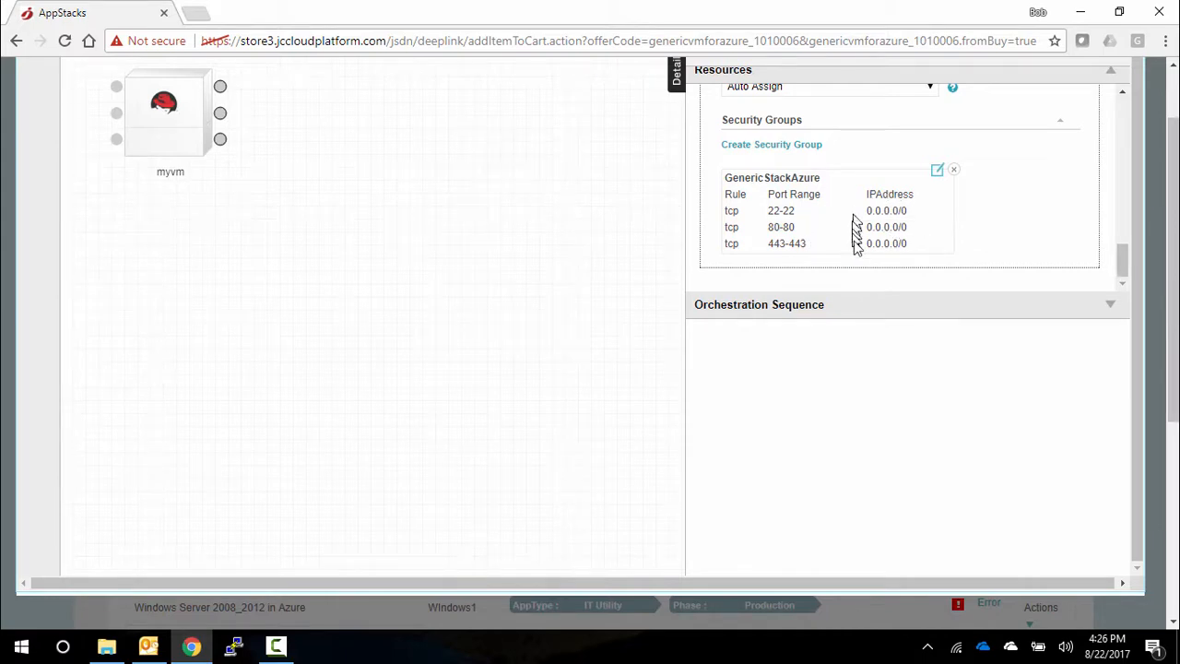
# - Launch the configured azuremachine stack
pyautogui.scroll(3, 877, 264)
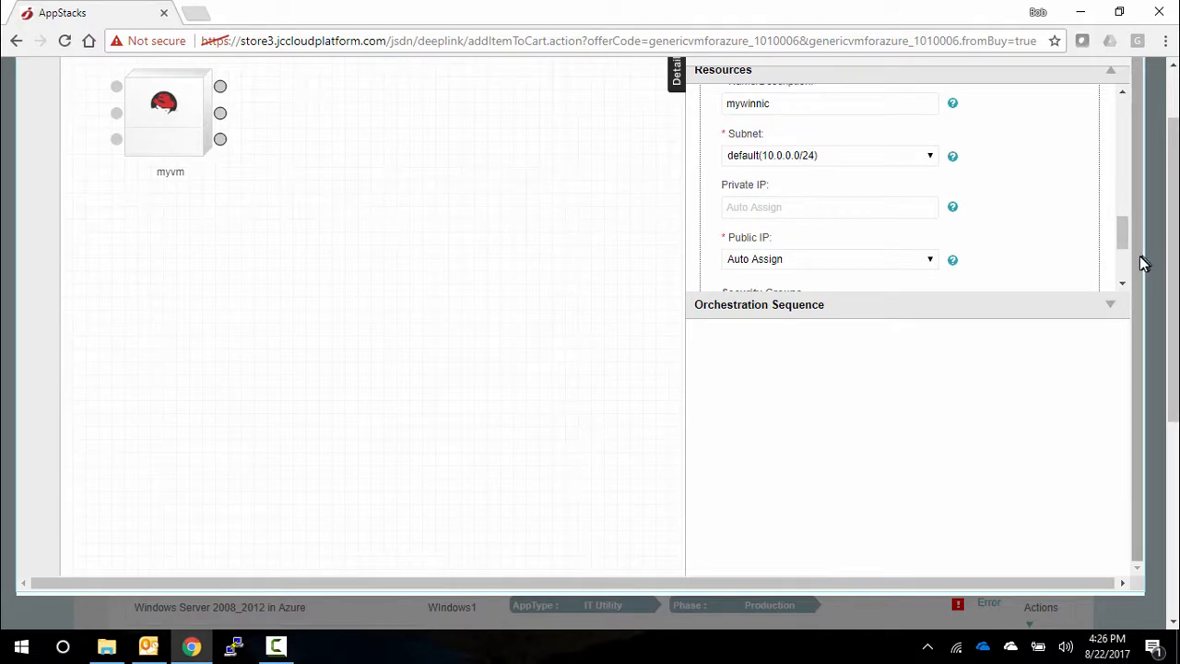
pyautogui.scroll(1, 1143, 230)
pyautogui.scroll(2, 1157, 120)
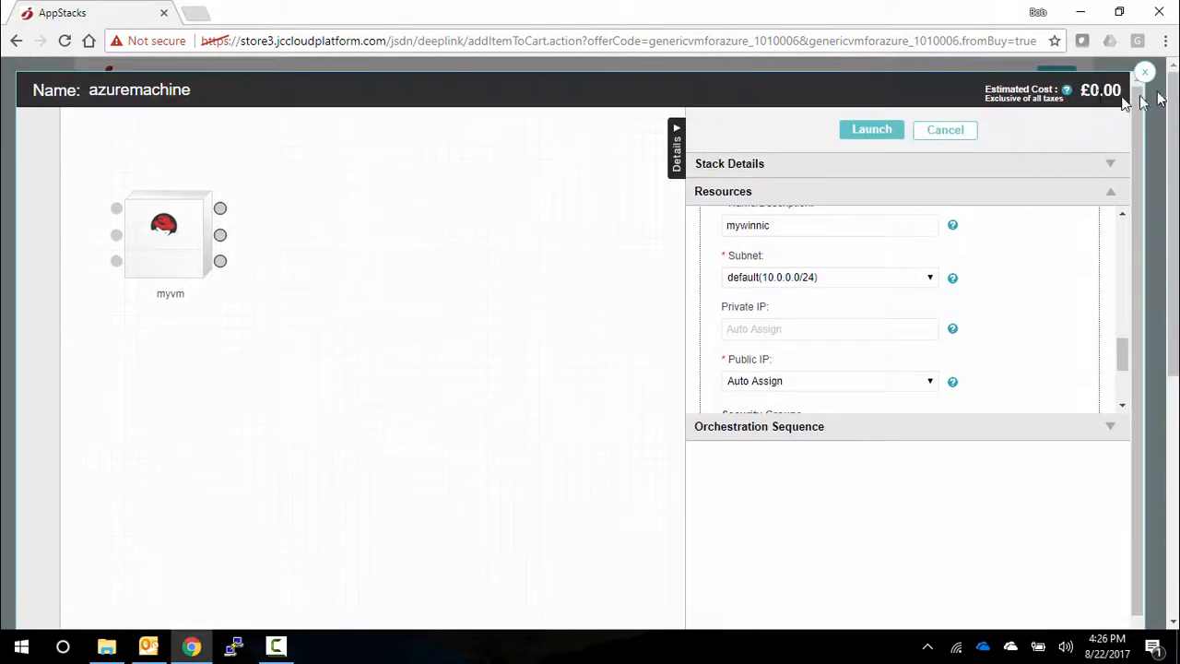
pyautogui.click(857, 131)
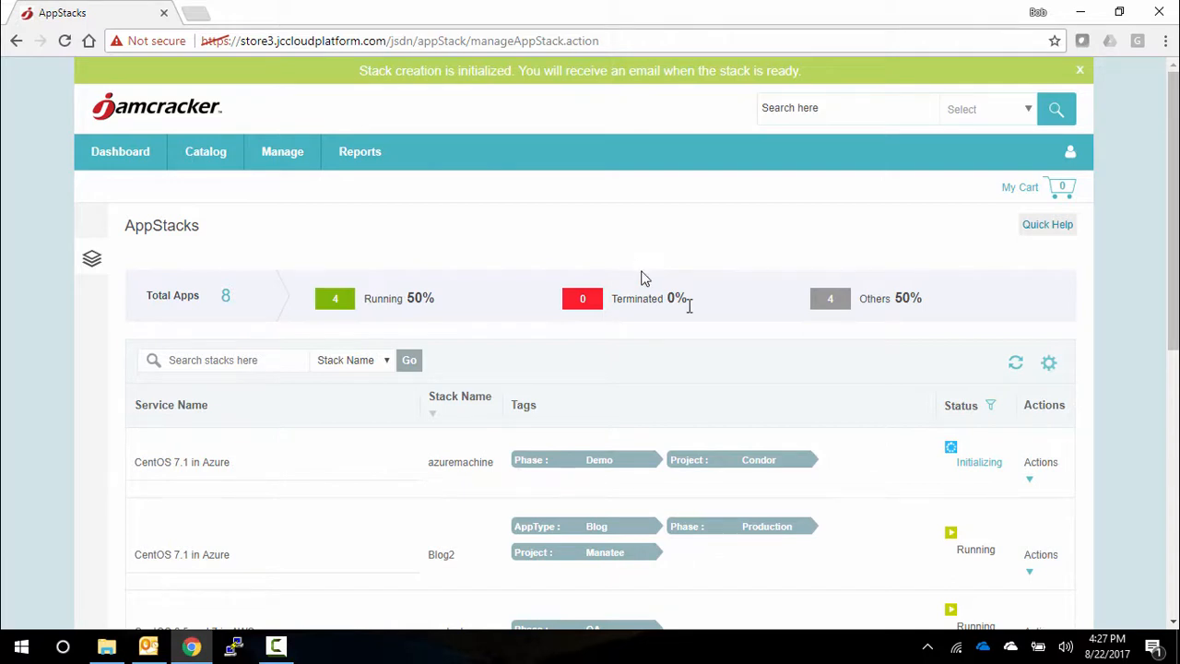
# - Examine the creation progress log of the azuremachine stack and reload the AppStacks list
pyautogui.click(978, 466)
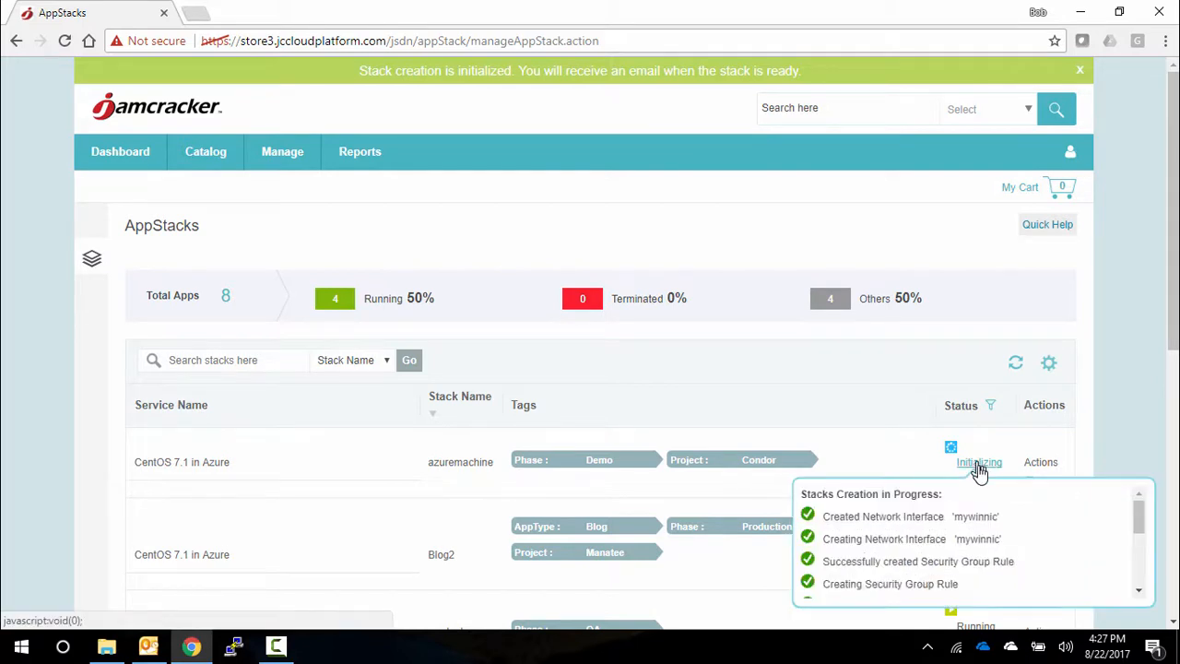
pyautogui.moveTo(1141, 518); pyautogui.dragTo(1141, 573)
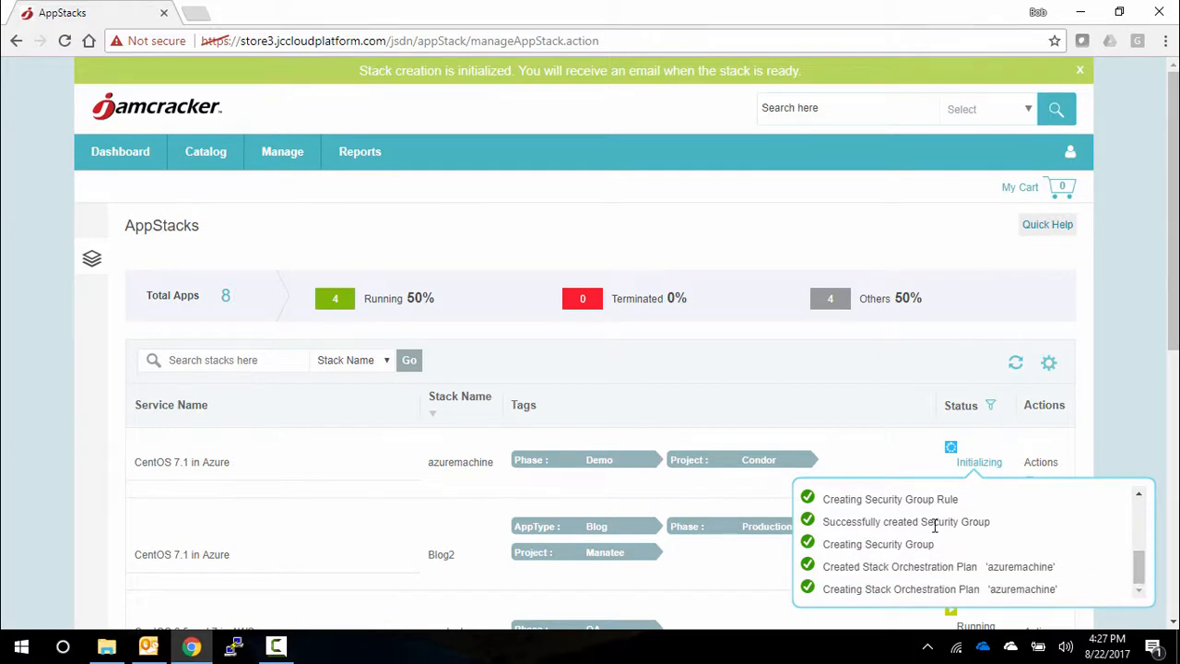
pyautogui.scroll(5, 933, 530)
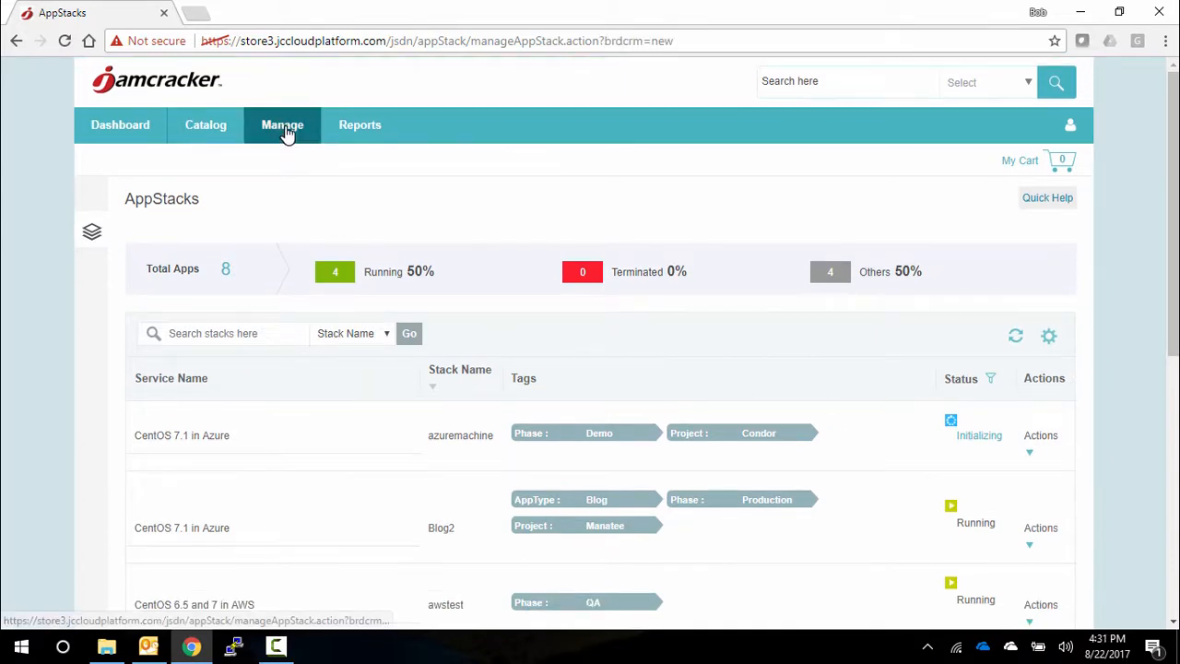
pyautogui.click(286, 132)
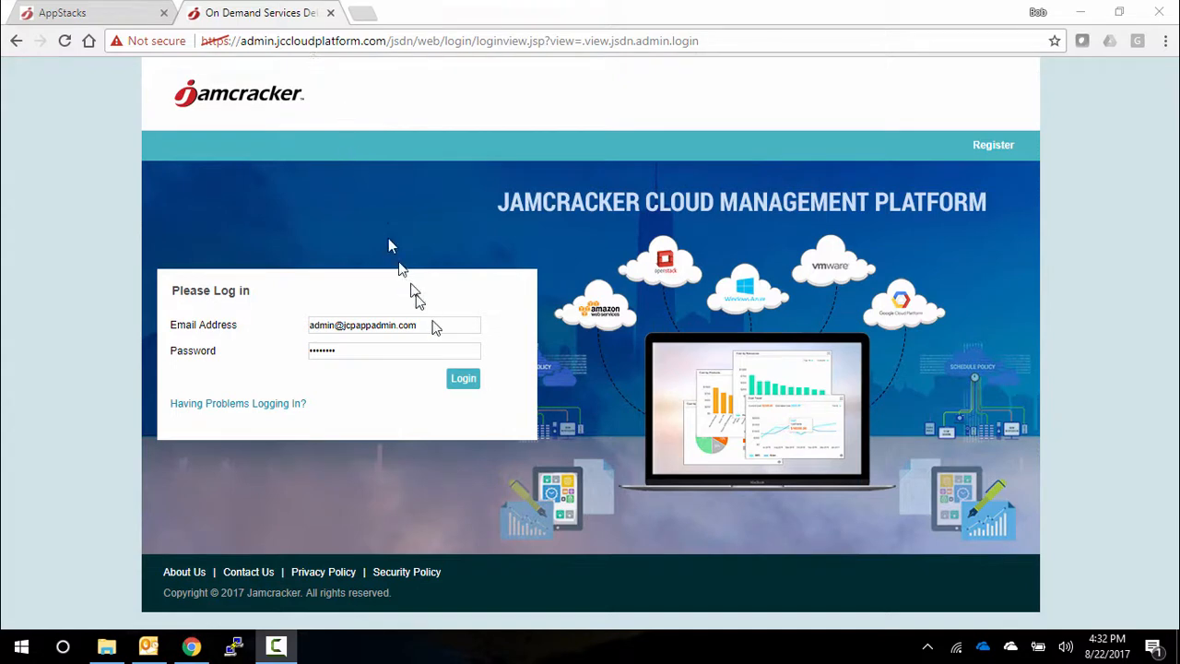
# - Log in to the Jamcracker admin portal with the prefilled credentials and open the list of IaaS stack templates
pyautogui.click(464, 385)
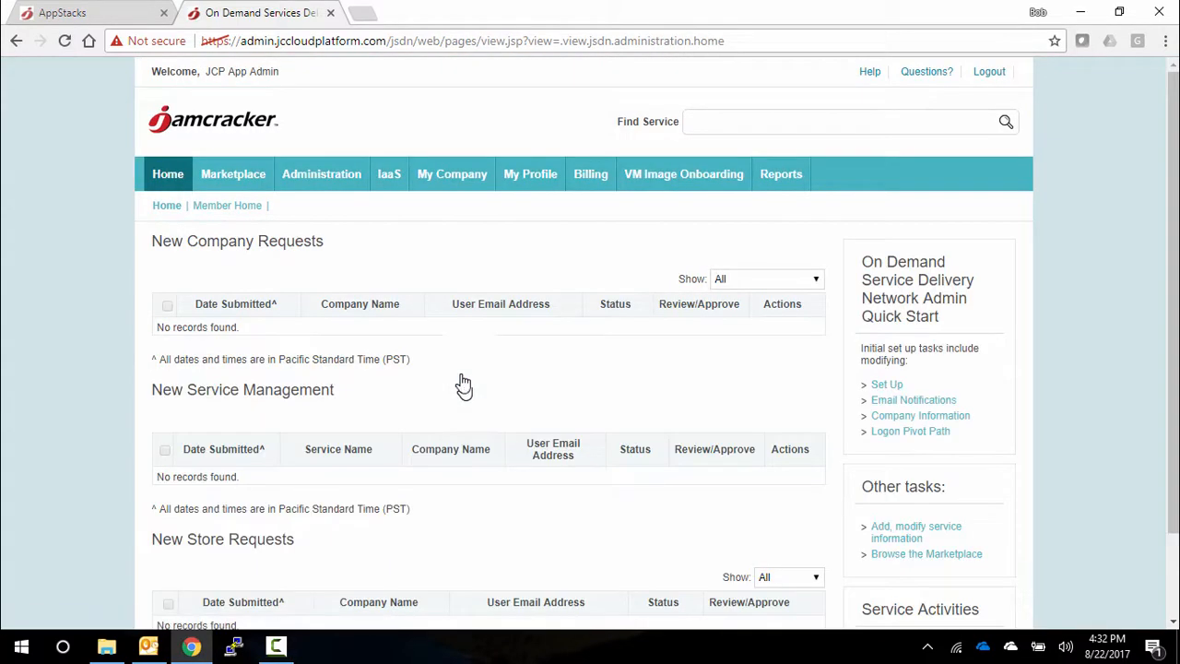
pyautogui.click(400, 179)
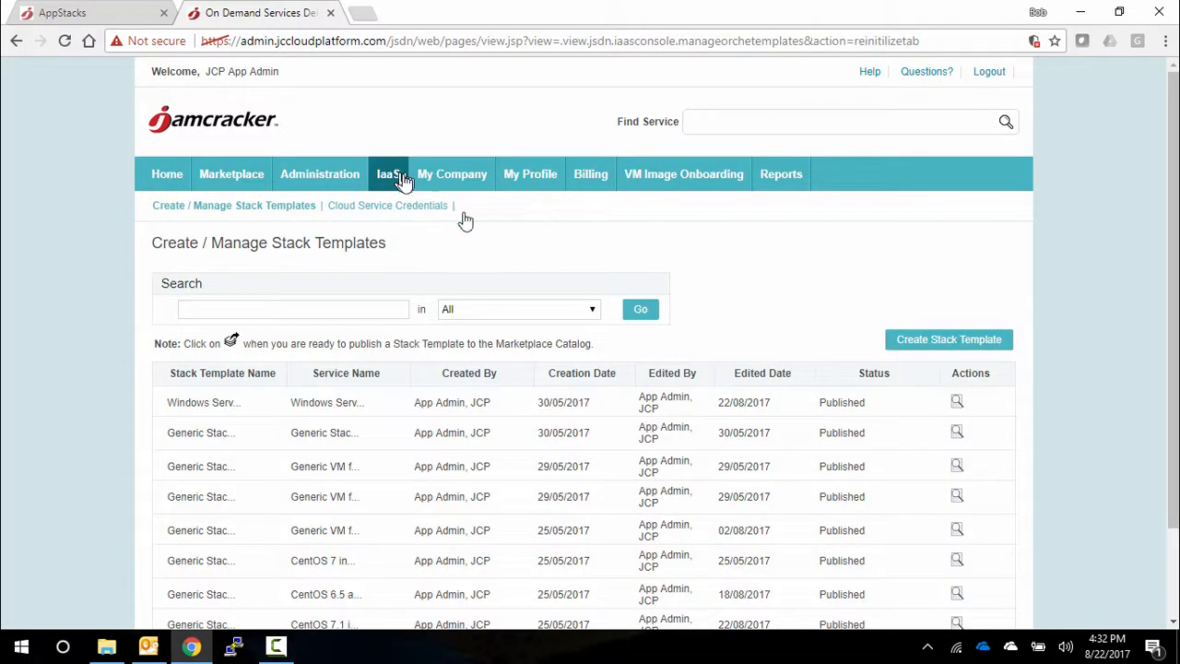
pyautogui.scroll(-1, 849, 332)
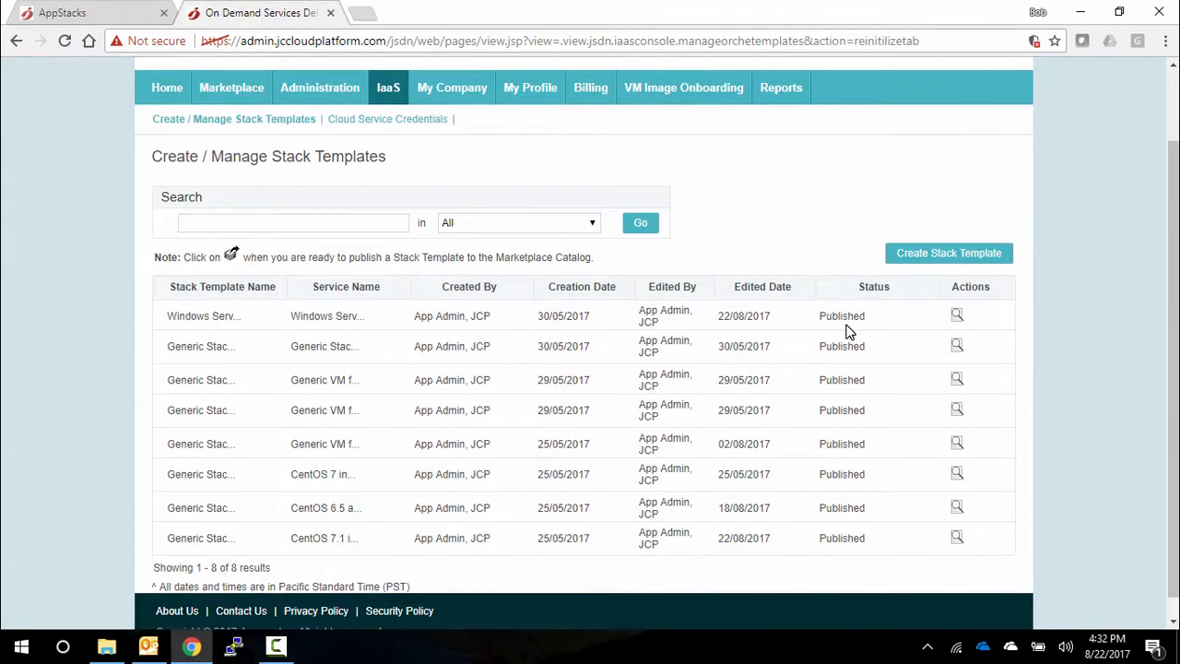
# - Create a new stack template and place two Linux instances on its design canvas
pyautogui.click(923, 258)
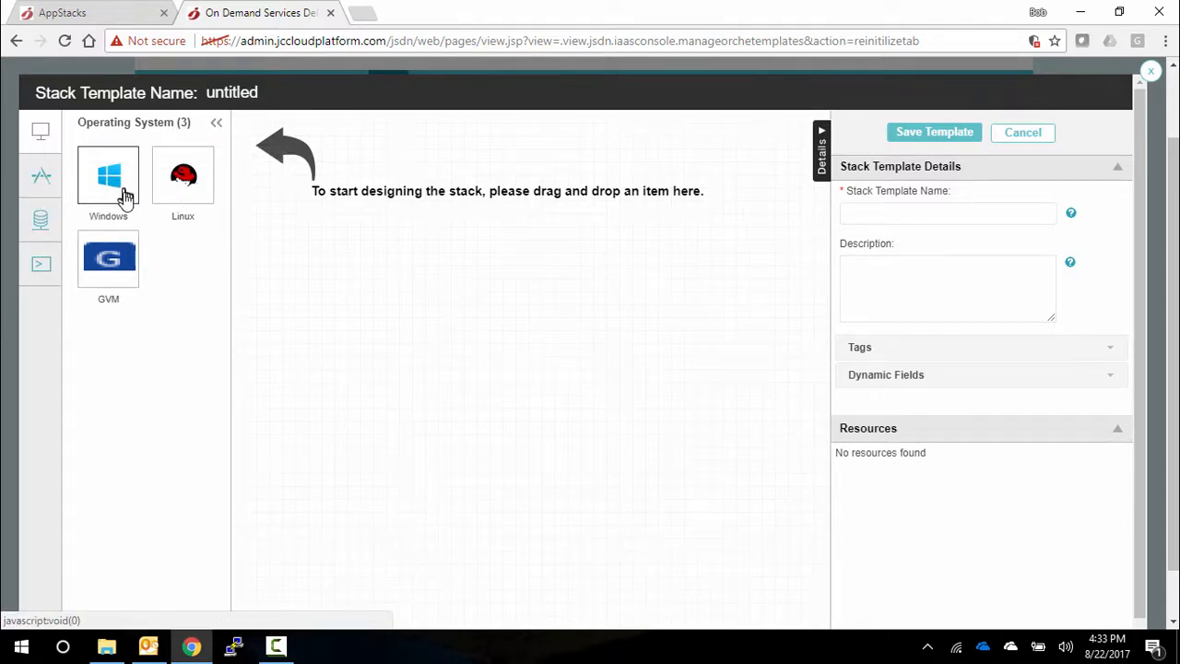
pyautogui.moveTo(126, 195); pyautogui.dragTo(325, 293)
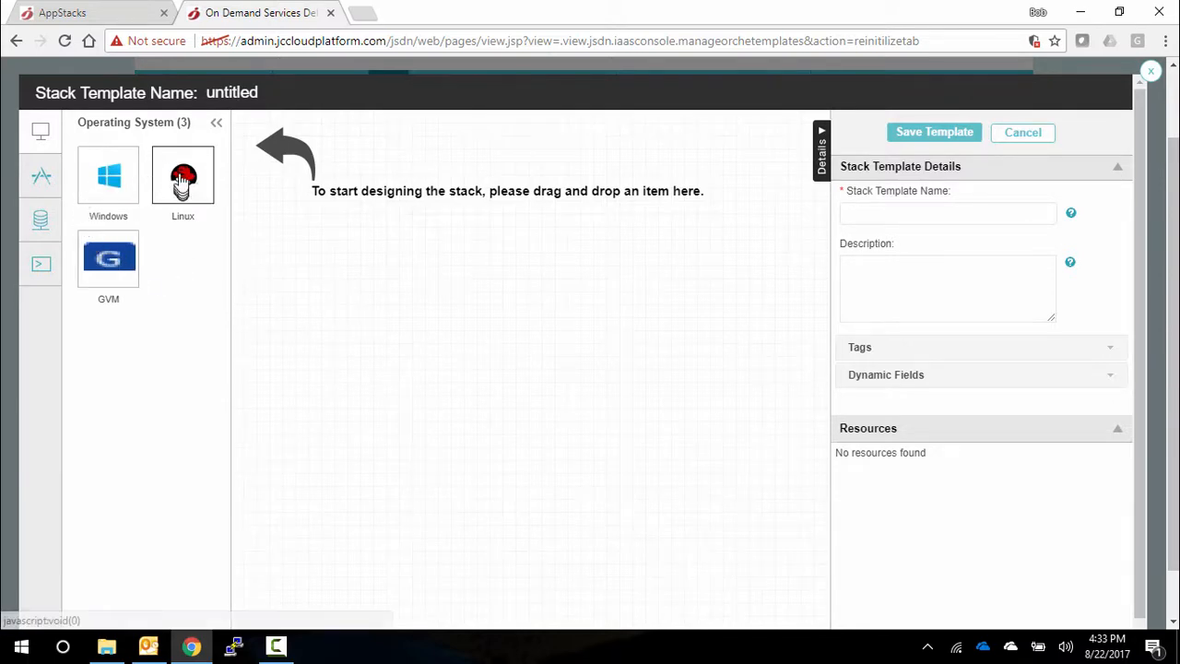
pyautogui.moveTo(182, 184); pyautogui.dragTo(332, 270)
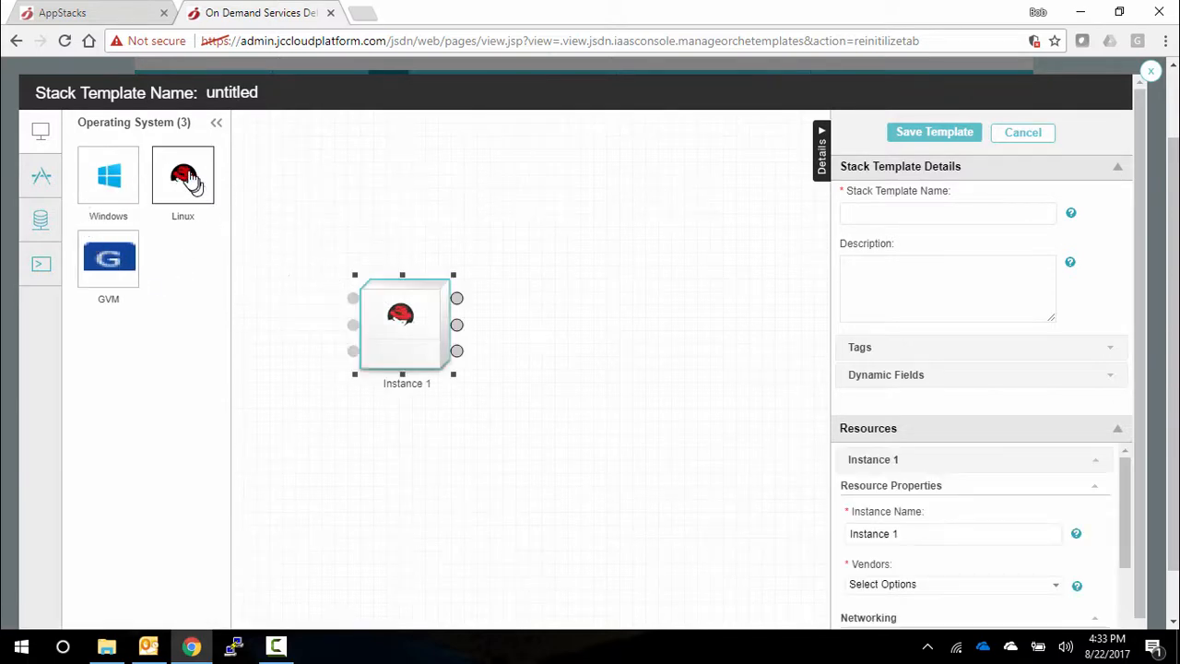
pyautogui.moveTo(190, 180); pyautogui.dragTo(516, 242)
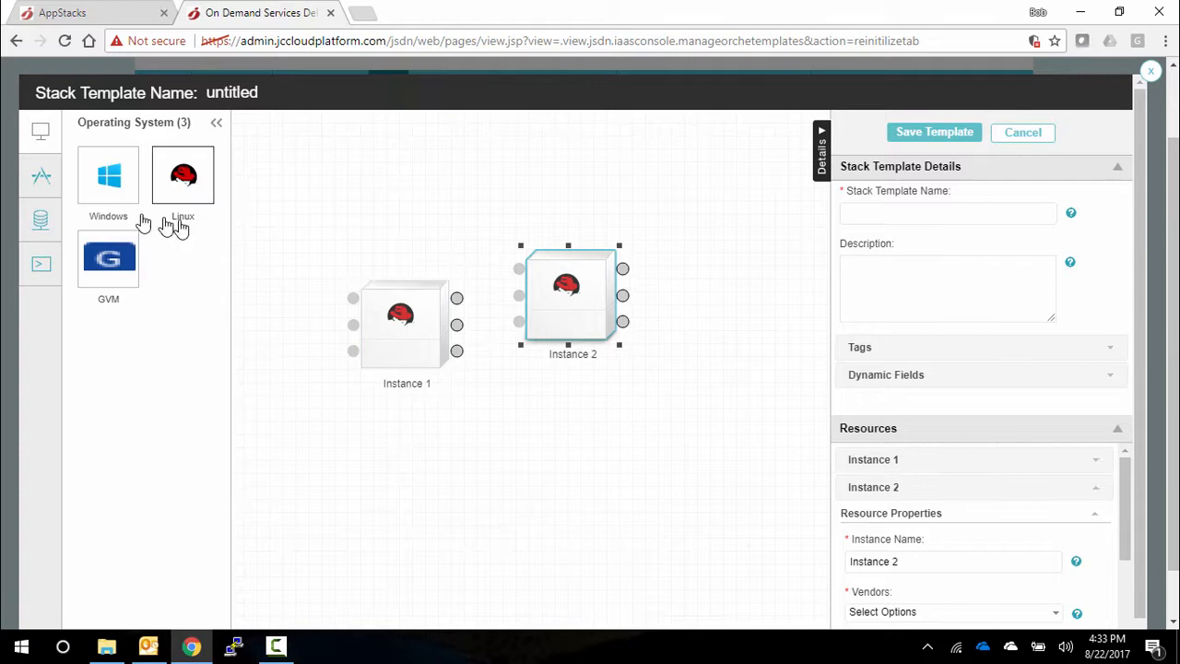
# - Add a MySQL database instance to the canvas and rearrange the three instances with the second Linux instance above the others
pyautogui.click(41, 221)
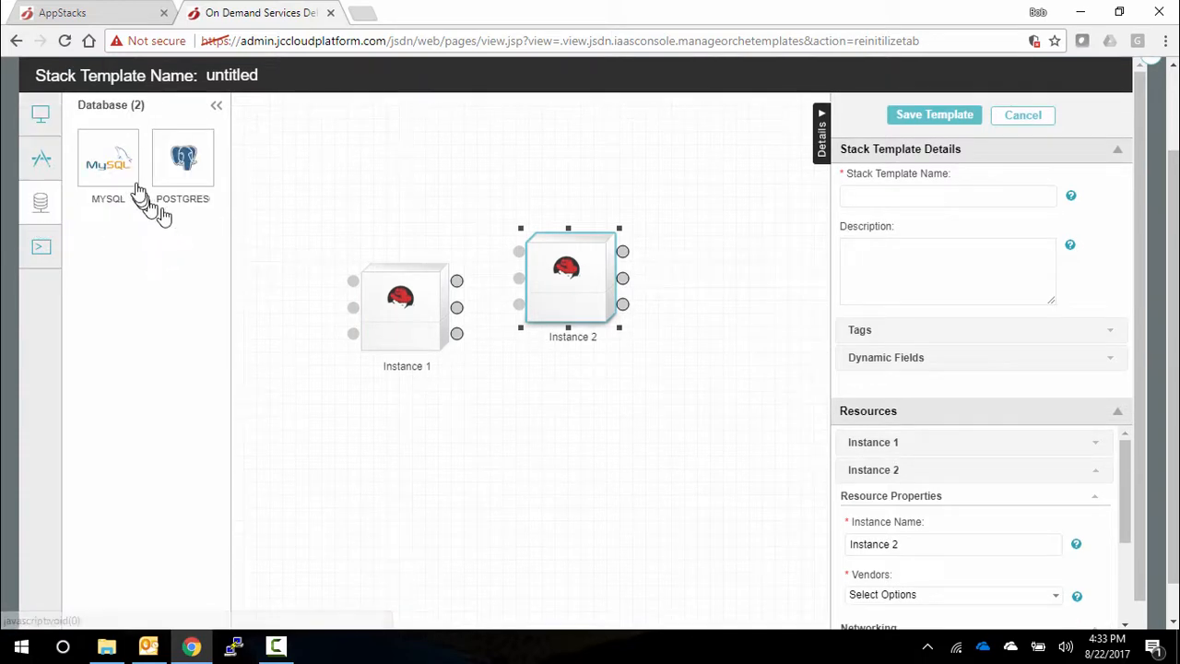
pyautogui.moveTo(137, 189); pyautogui.dragTo(674, 359)
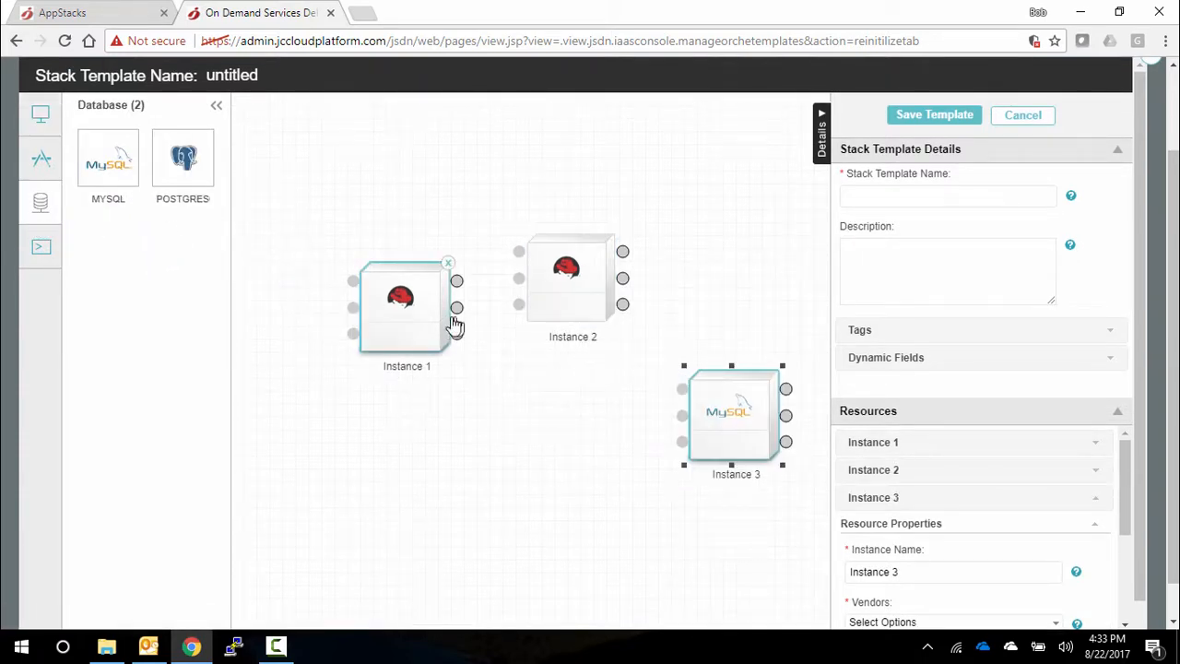
pyautogui.moveTo(455, 325); pyautogui.dragTo(369, 327)
pyautogui.moveTo(559, 329); pyautogui.dragTo(488, 268)
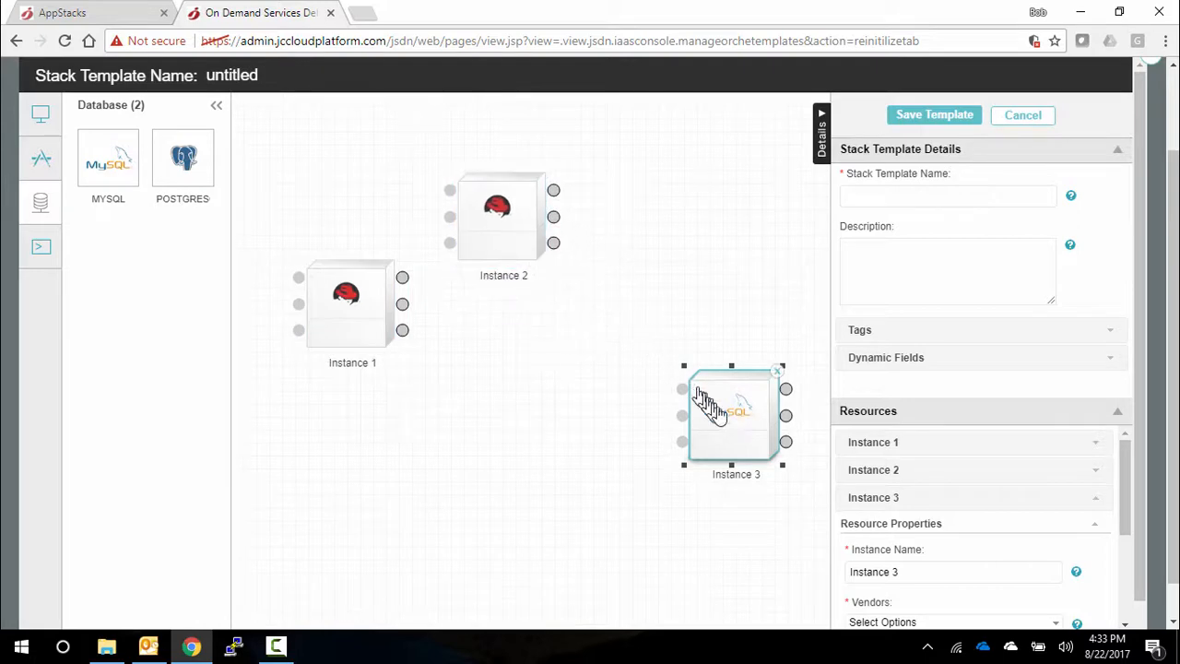
pyautogui.moveTo(705, 401); pyautogui.dragTo(634, 318)
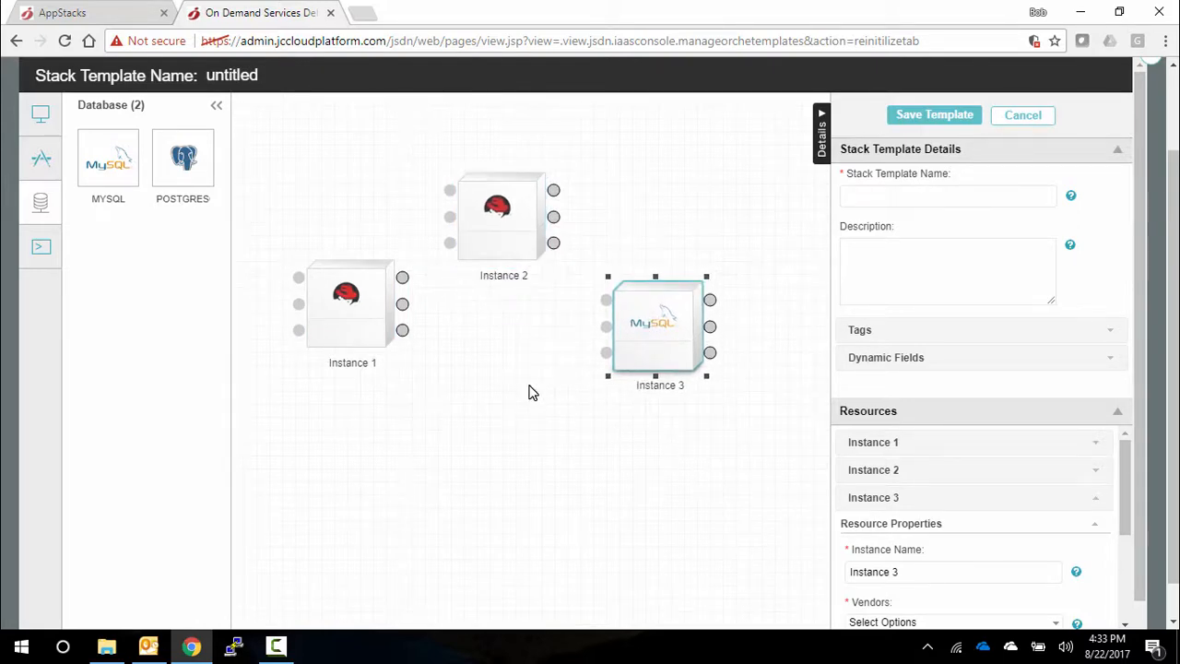
# - Name the stack template demastack and rename Instance 1 as web
pyautogui.click(919, 196)
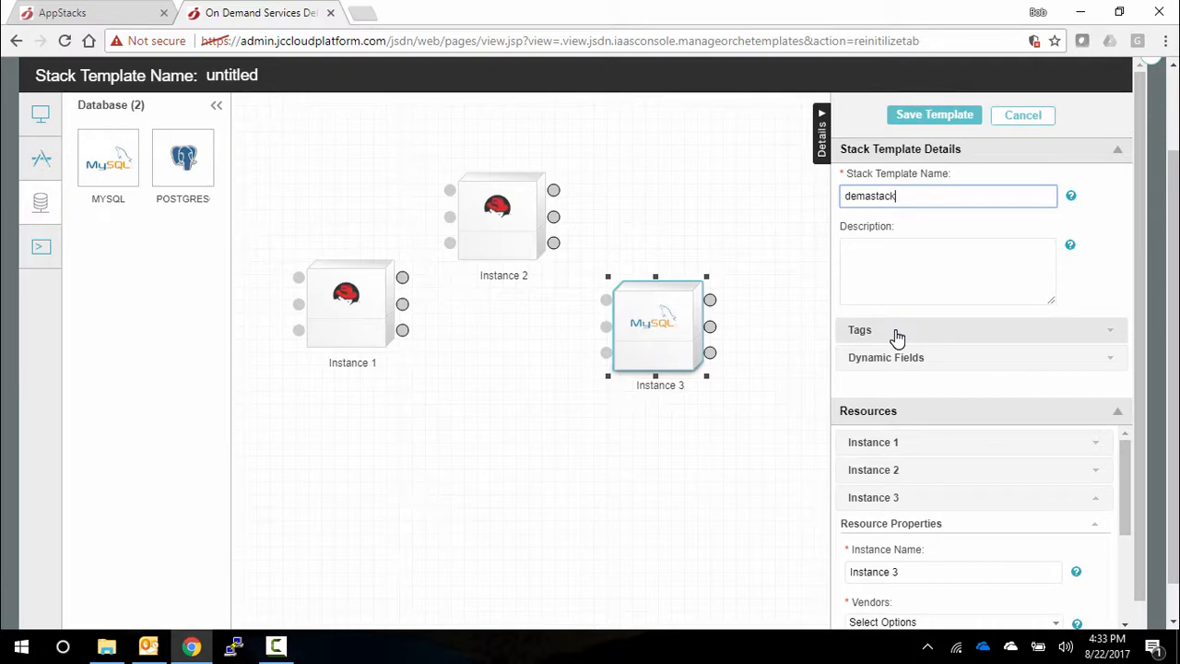
pyautogui.click(387, 318)
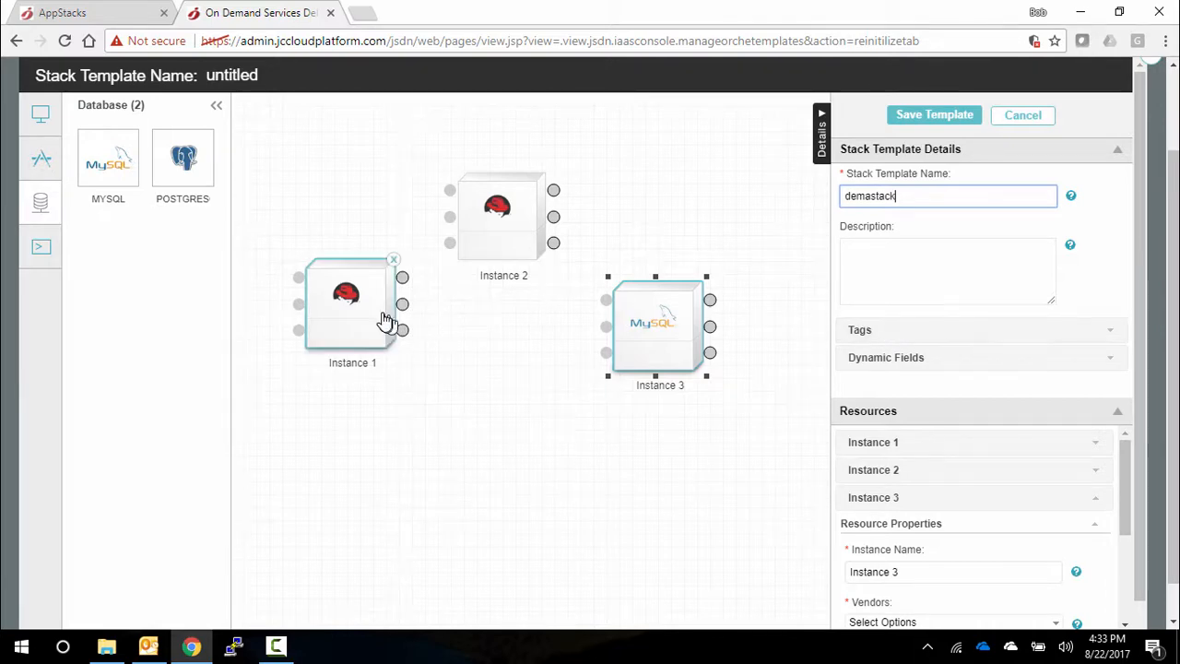
pyautogui.click(1118, 412)
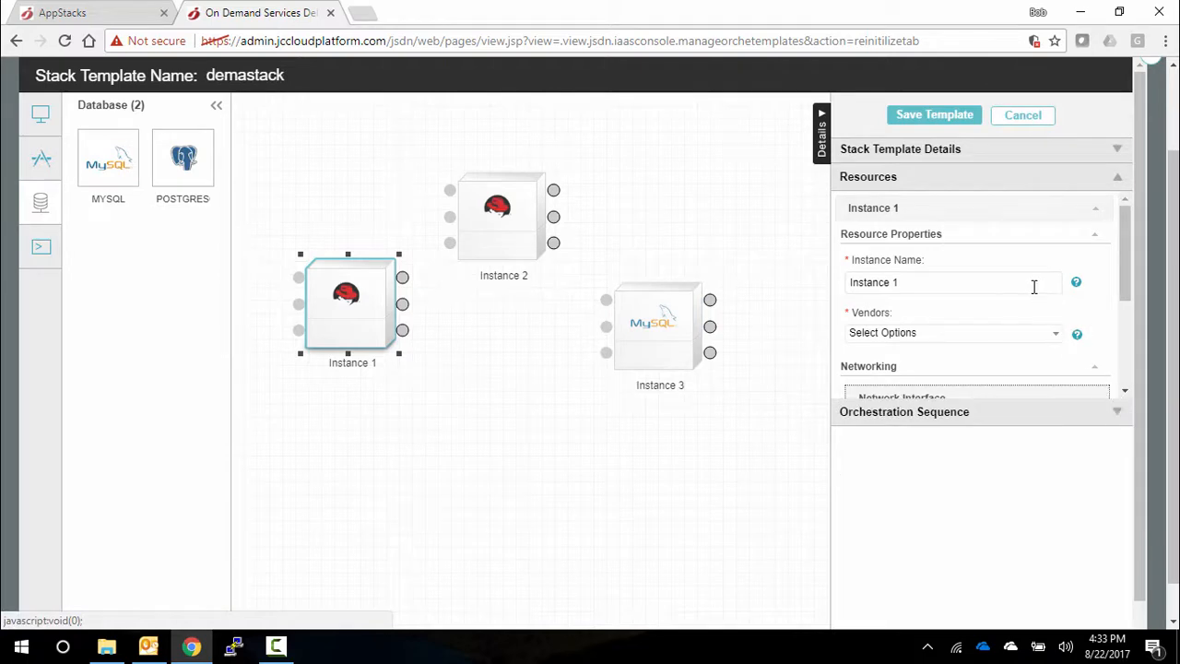
pyautogui.moveTo(1030, 282); pyautogui.dragTo(806, 287)
pyautogui.write('we')
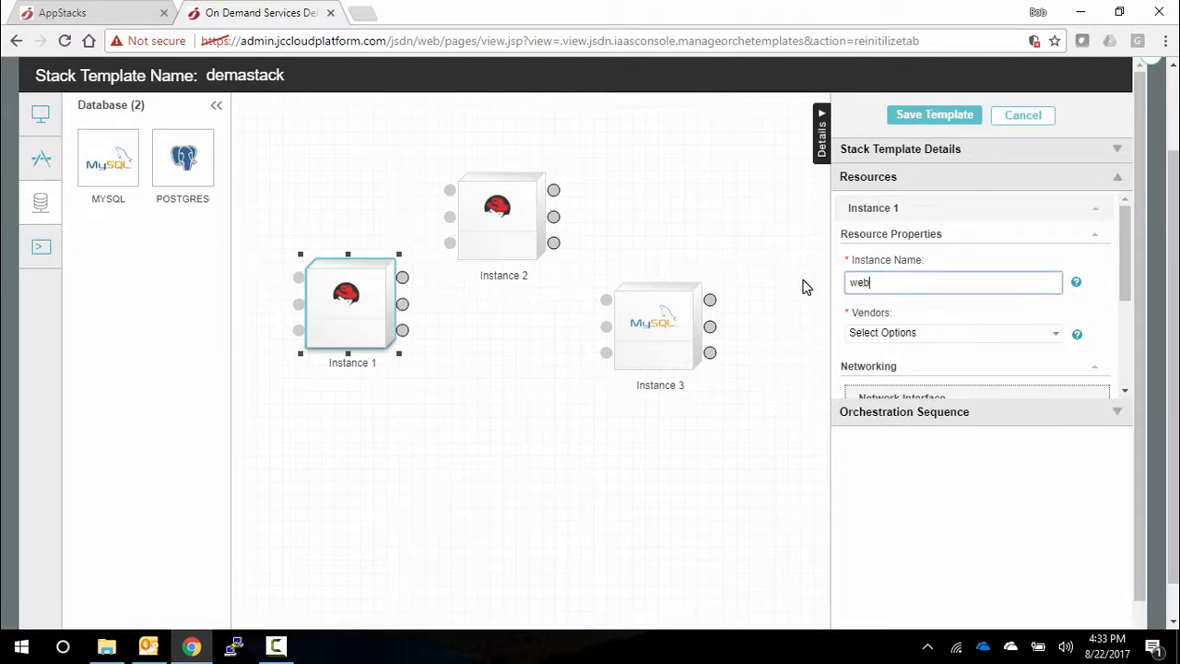
pyautogui.write('b')
# - Select aws and windowsazure as the vendors of the web instance and view its network interface settings
pyautogui.click(933, 334)
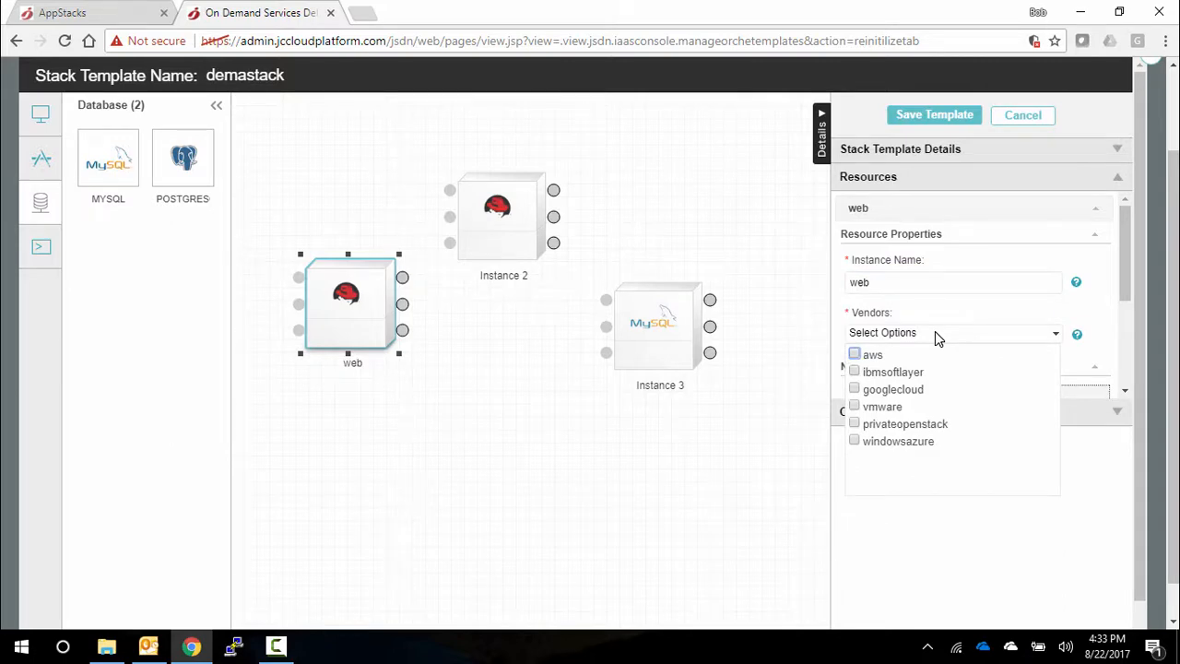
pyautogui.click(855, 357)
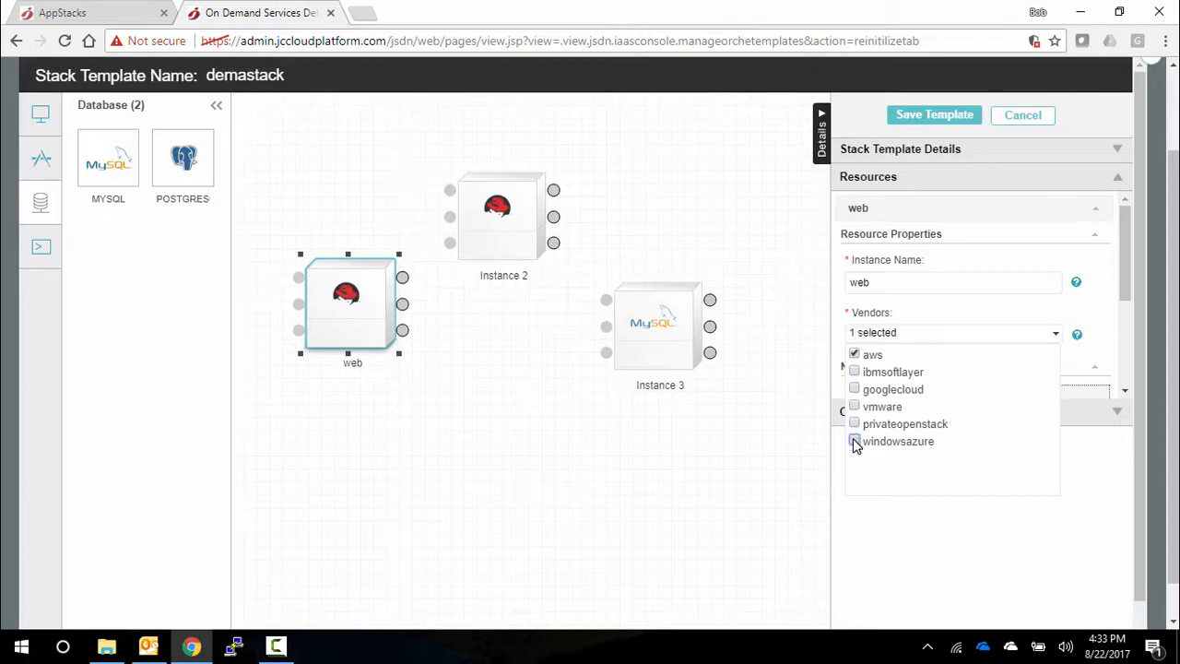
pyautogui.click(1105, 353)
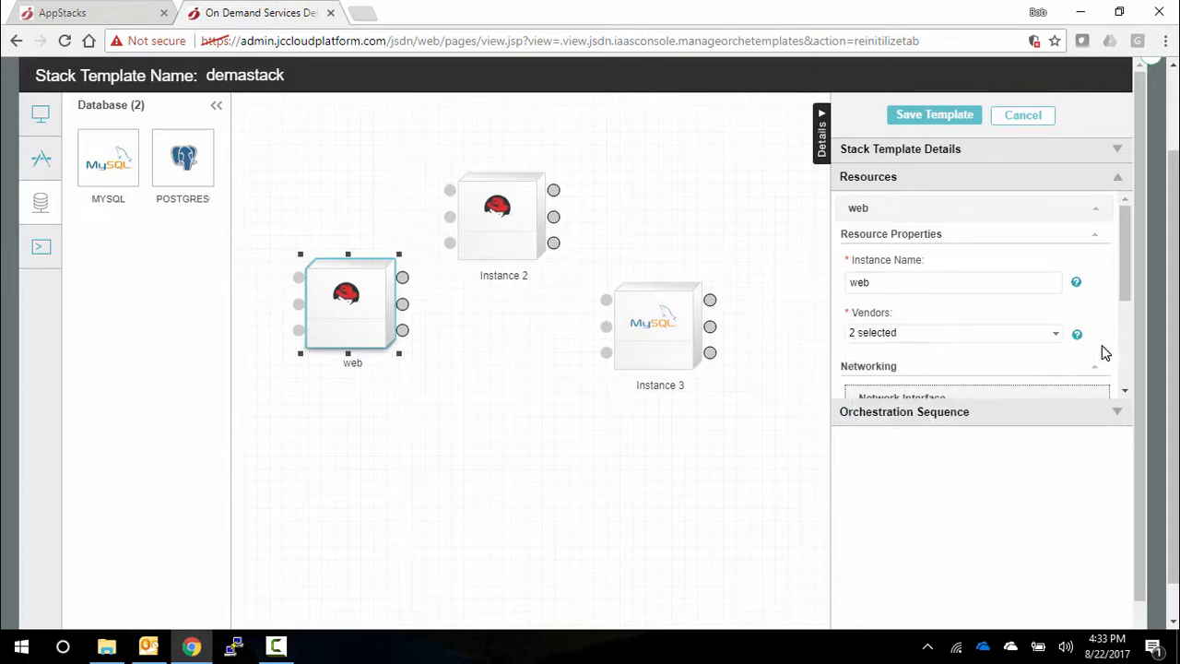
pyautogui.scroll(-3, 1104, 350)
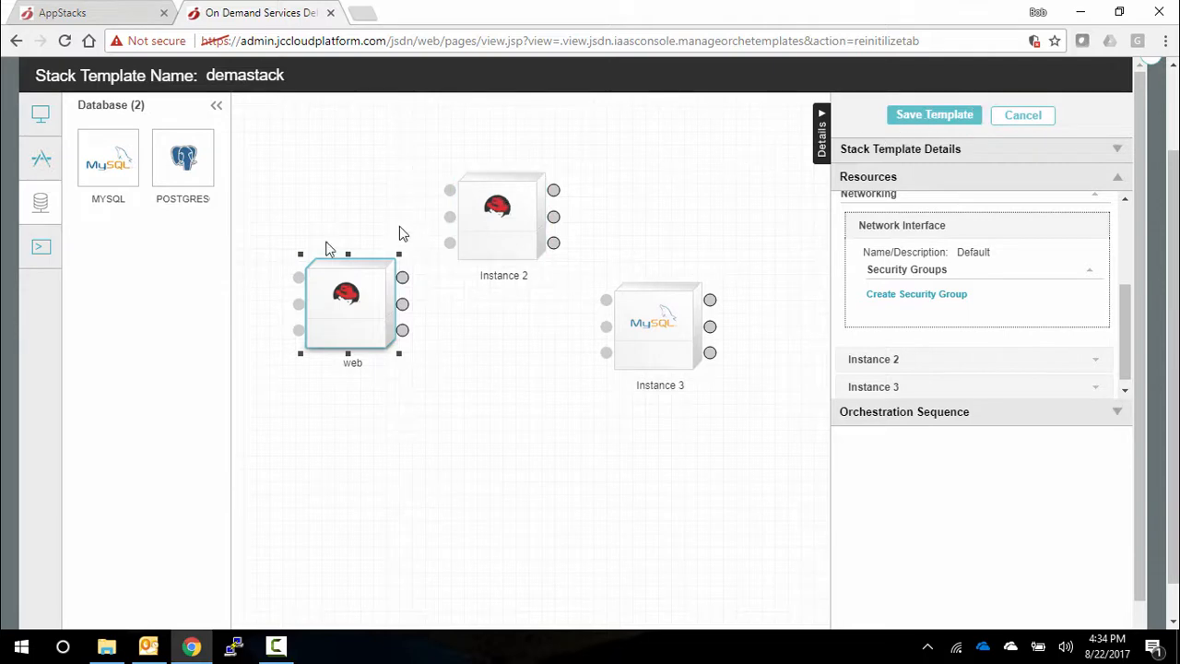
# - Attach a Chef script to the web instance, set its Chef type to Enterprise Chef, and review the cookbook sequence settings
pyautogui.click(41, 255)
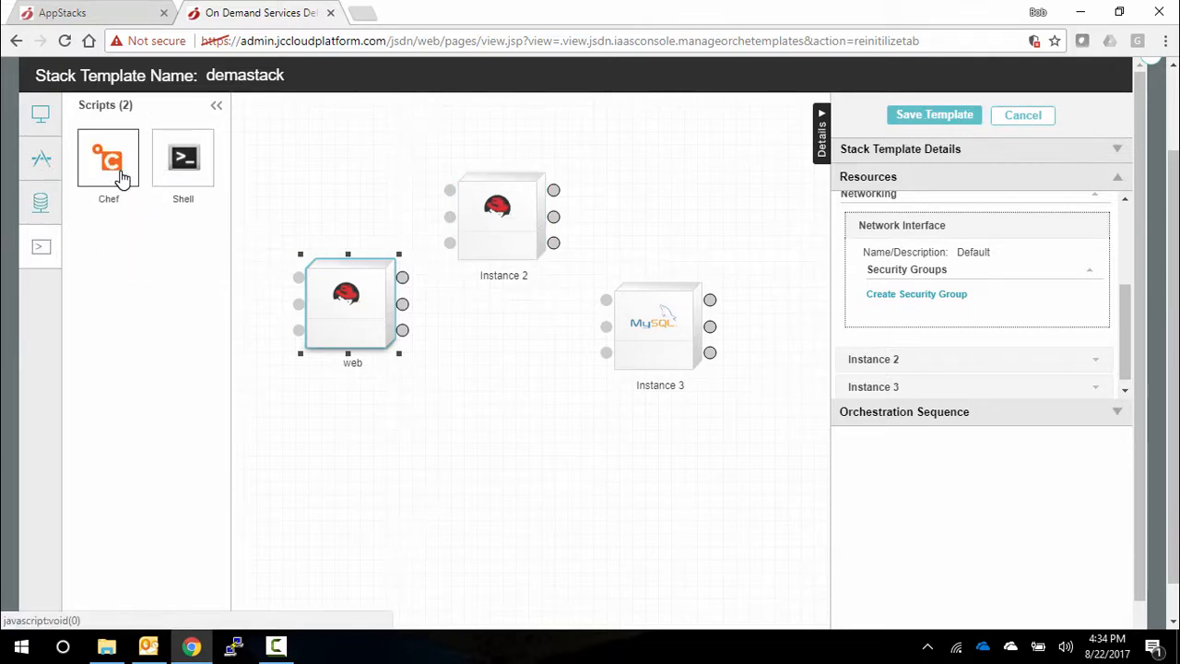
pyautogui.moveTo(118, 172); pyautogui.dragTo(317, 295)
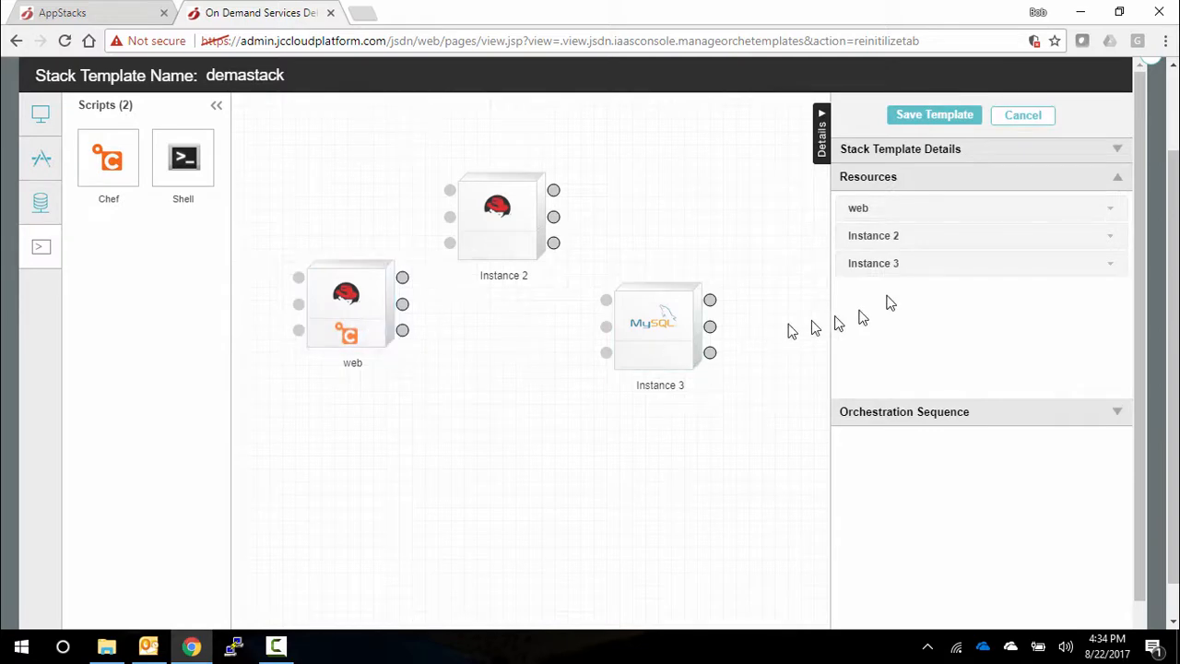
pyautogui.click(1113, 214)
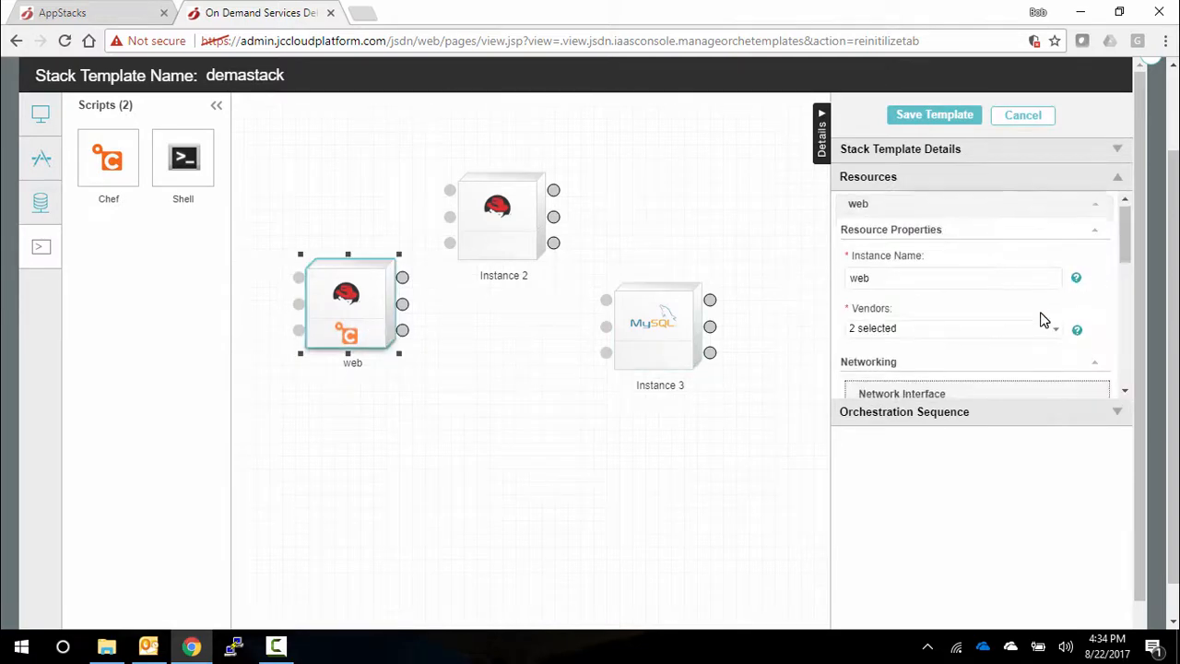
pyautogui.scroll(-5, 1044, 319)
pyautogui.scroll(3, 1044, 319)
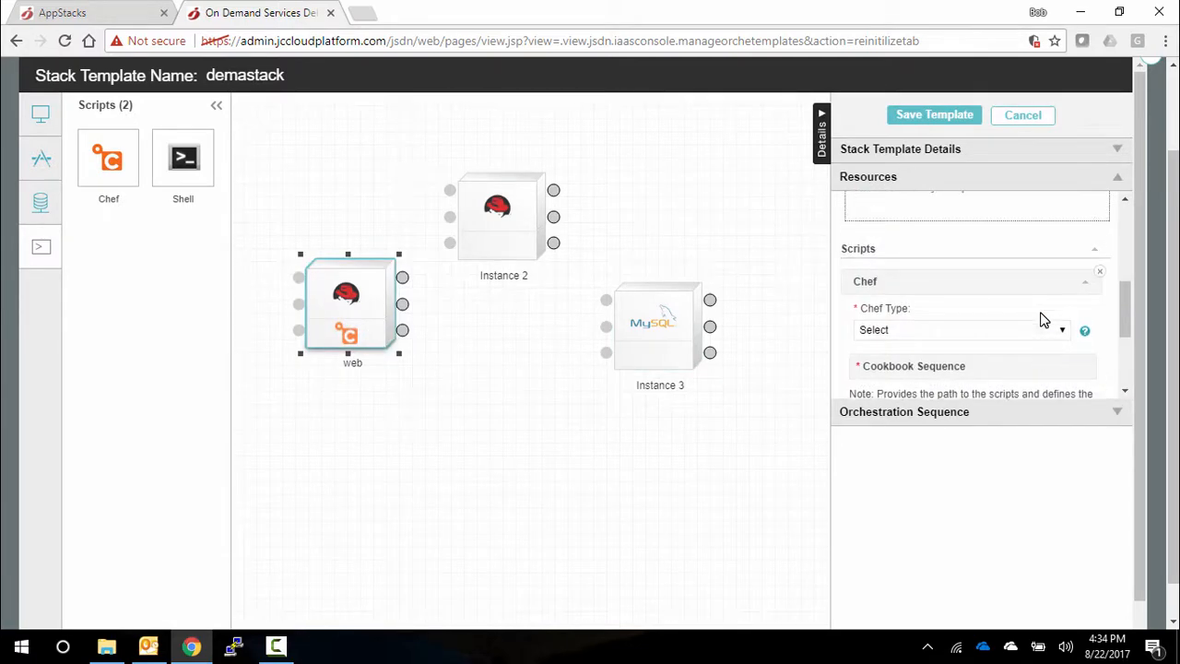
pyautogui.click(936, 334)
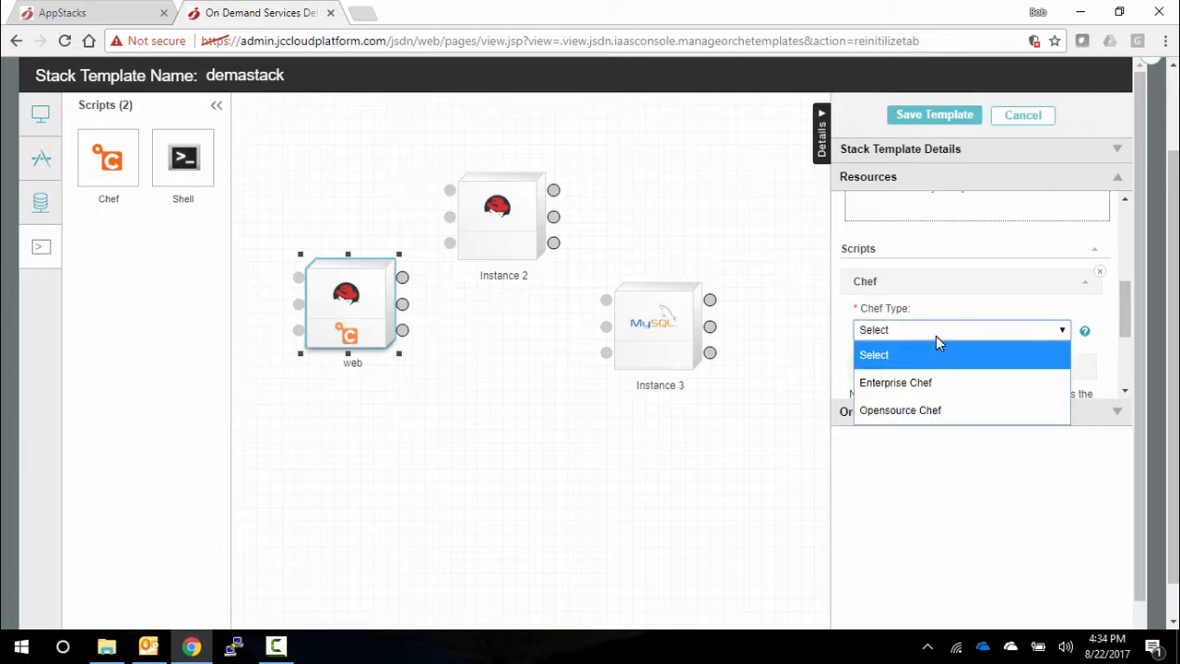
pyautogui.click(938, 388)
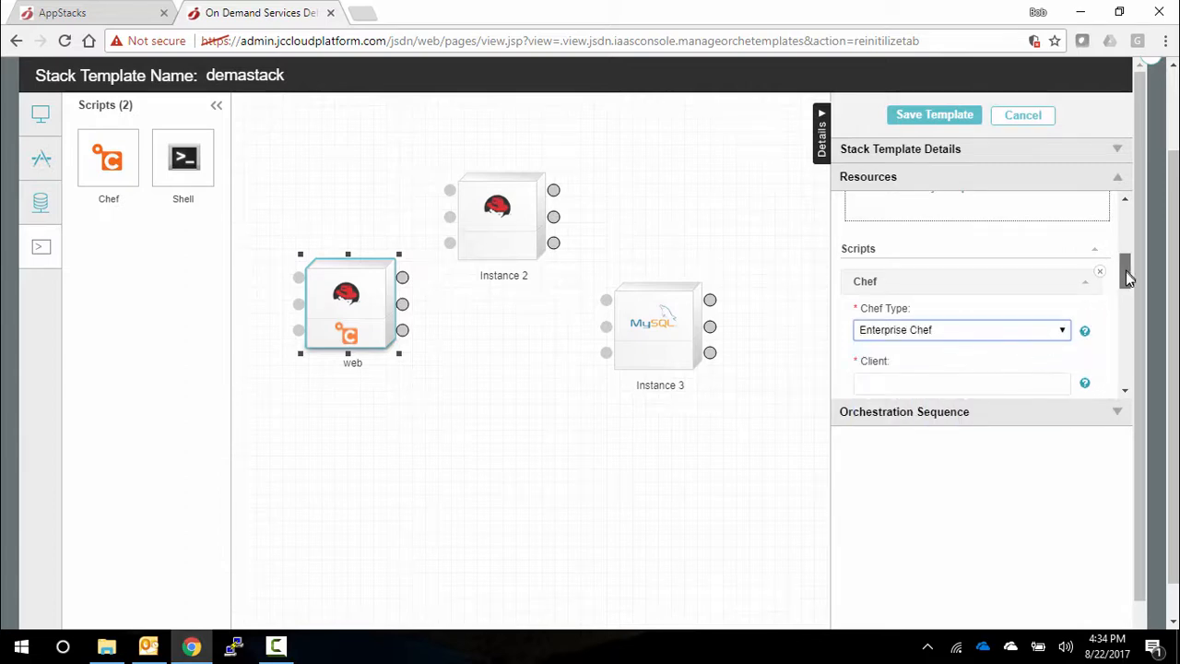
pyautogui.moveTo(1128, 271); pyautogui.dragTo(1135, 369)
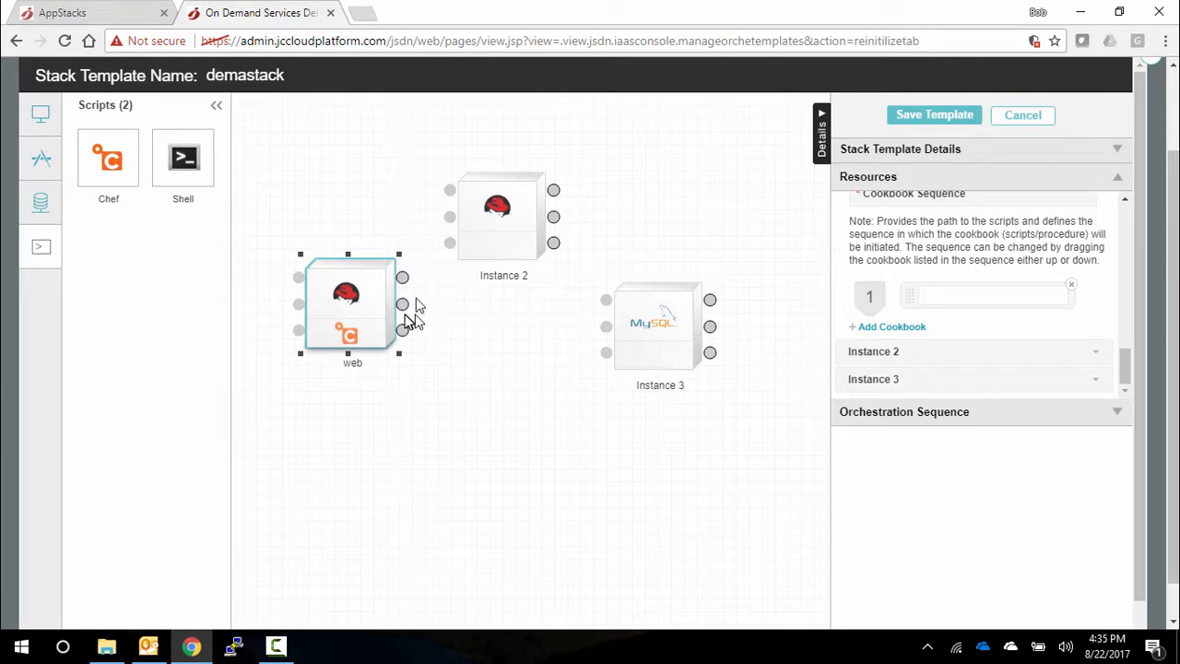
# - Connect the web instance to Instance 2 with a new security group named web to app, allowing tcp ports 500 to 500
pyautogui.moveTo(402, 278); pyautogui.dragTo(447, 190)
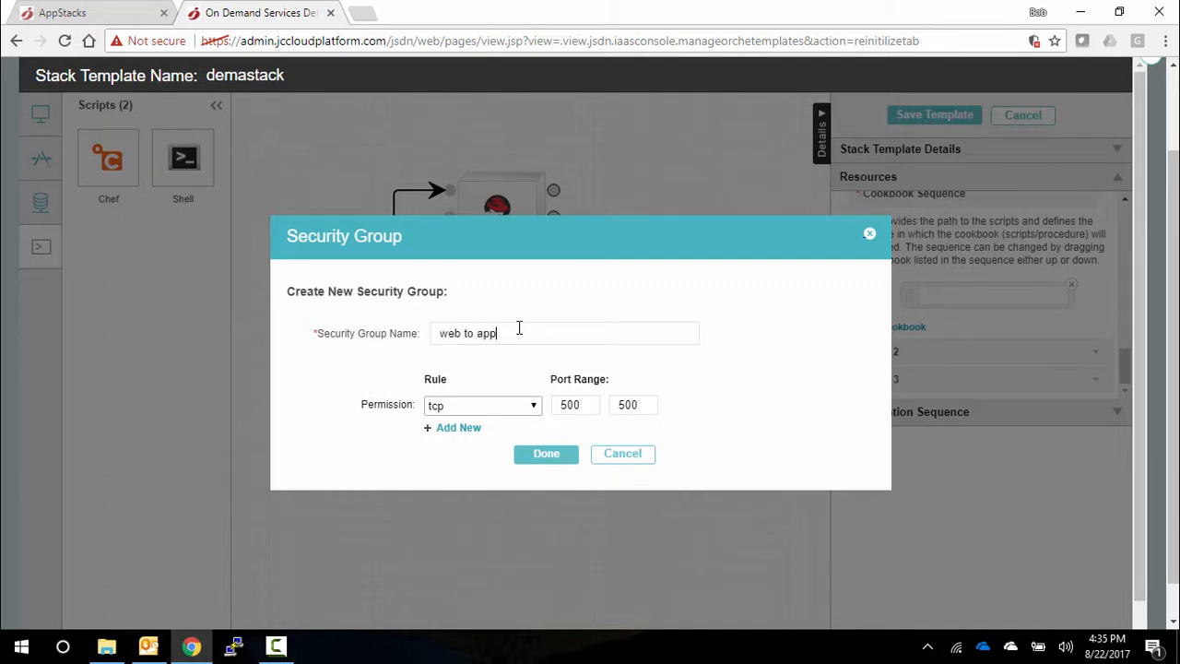
pyautogui.click(550, 456)
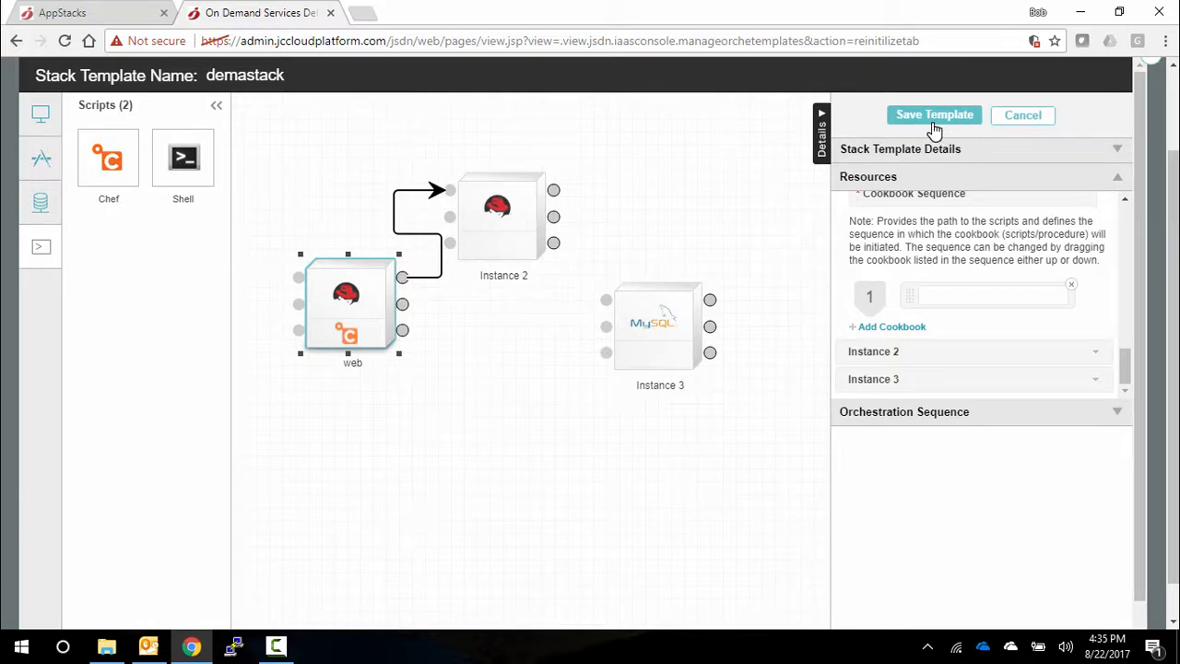
# - Return to the customer store's AppStacks page and open the Catalog
pyautogui.click(138, 13)
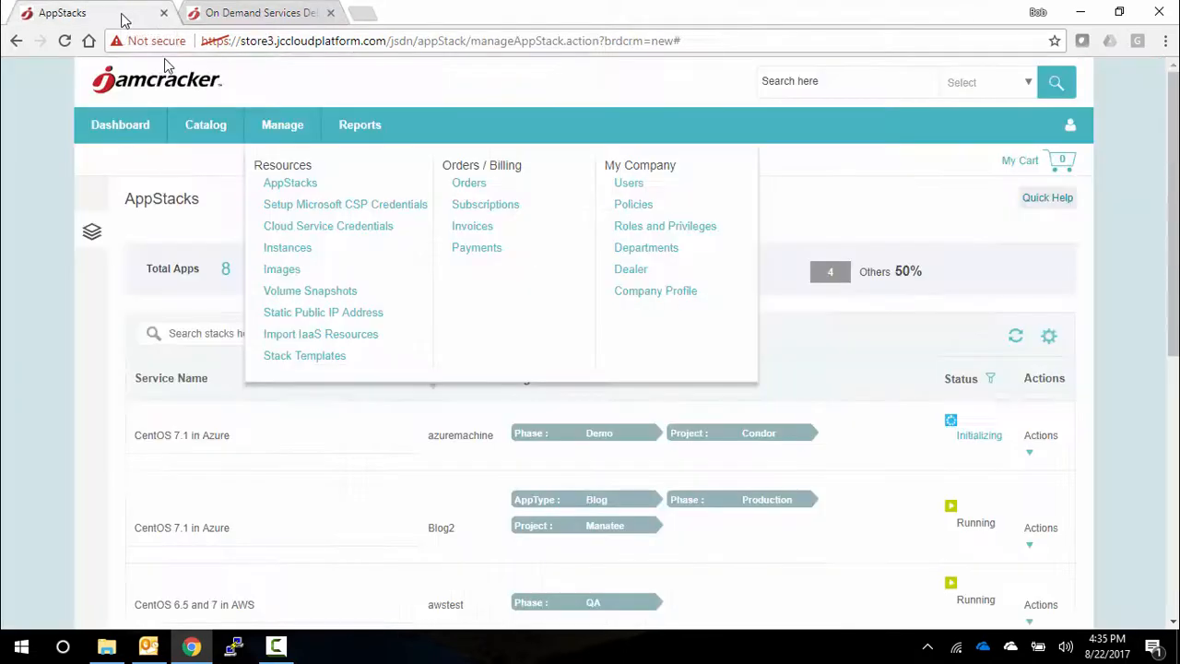
pyautogui.click(206, 136)
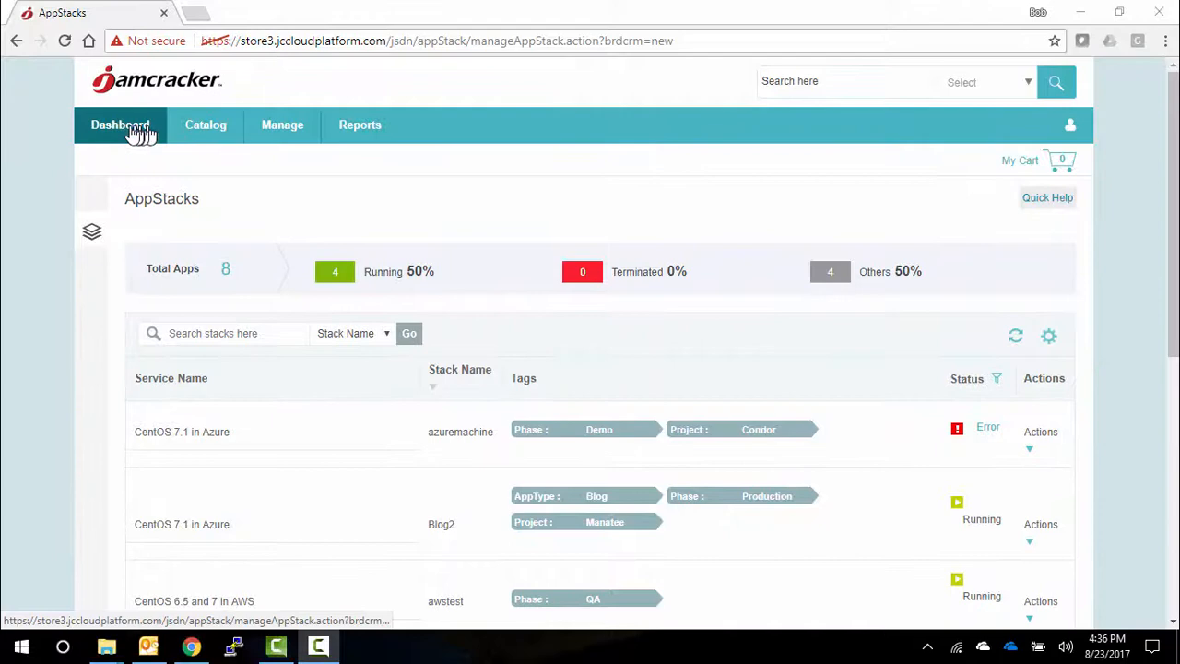
# - Open the SaaS Dashboard and examine its provider cost, license status, order status and service offer cost charts
pyautogui.moveTo(126, 135)
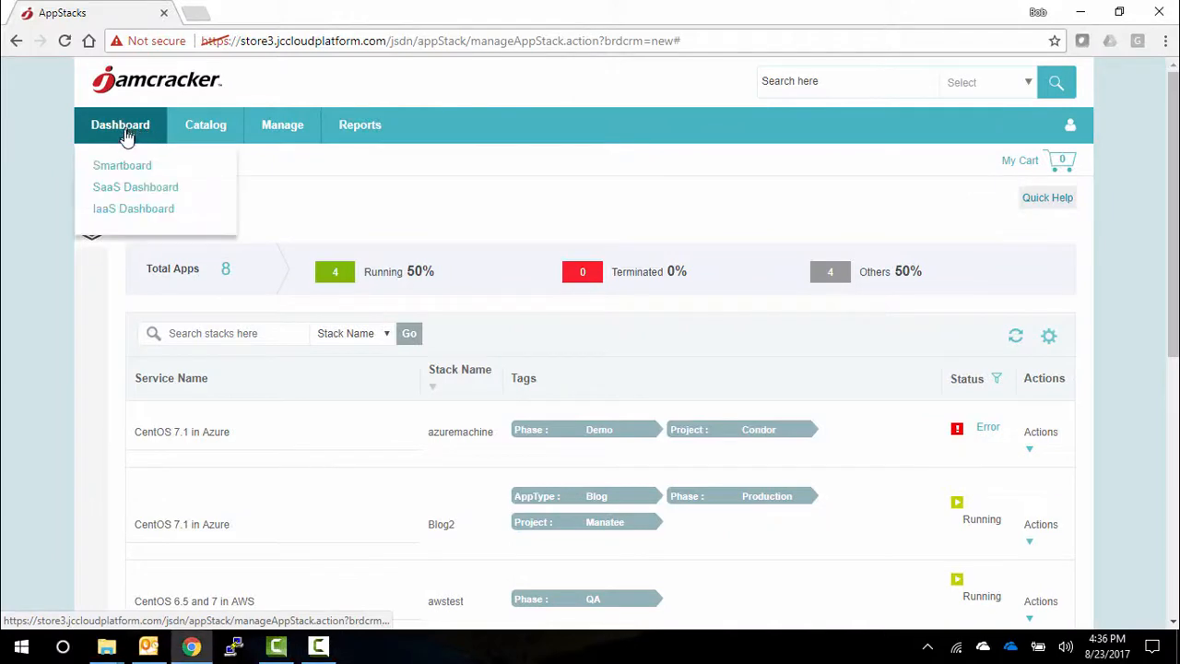
pyautogui.click(136, 187)
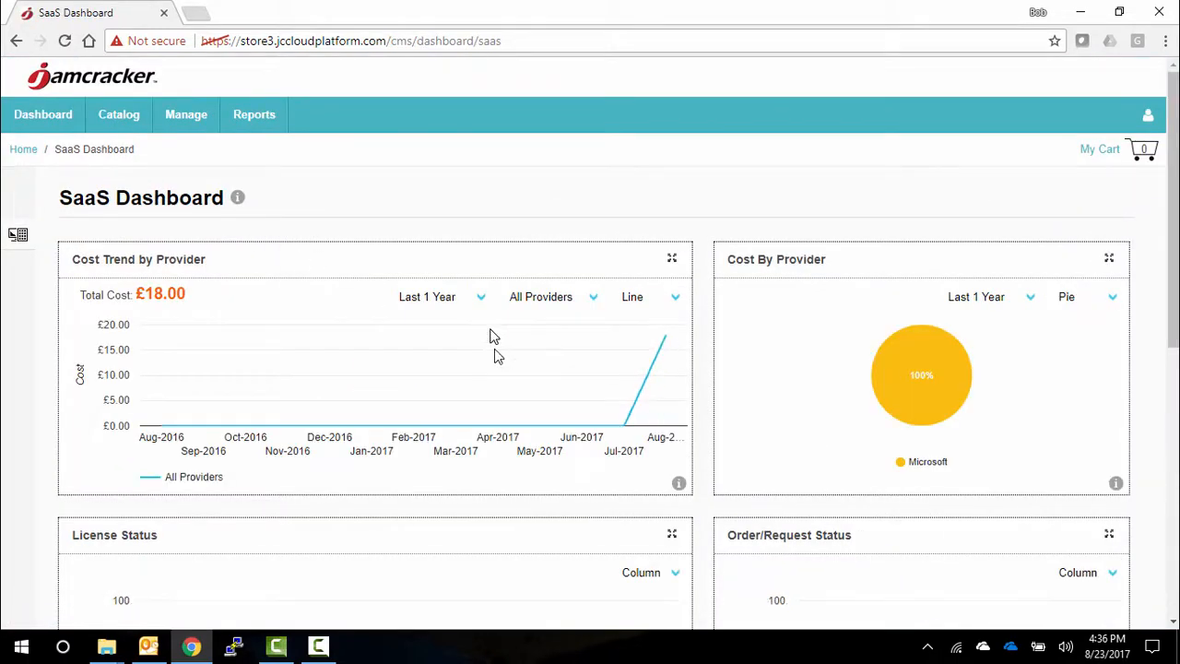
pyautogui.moveTo(876, 388)
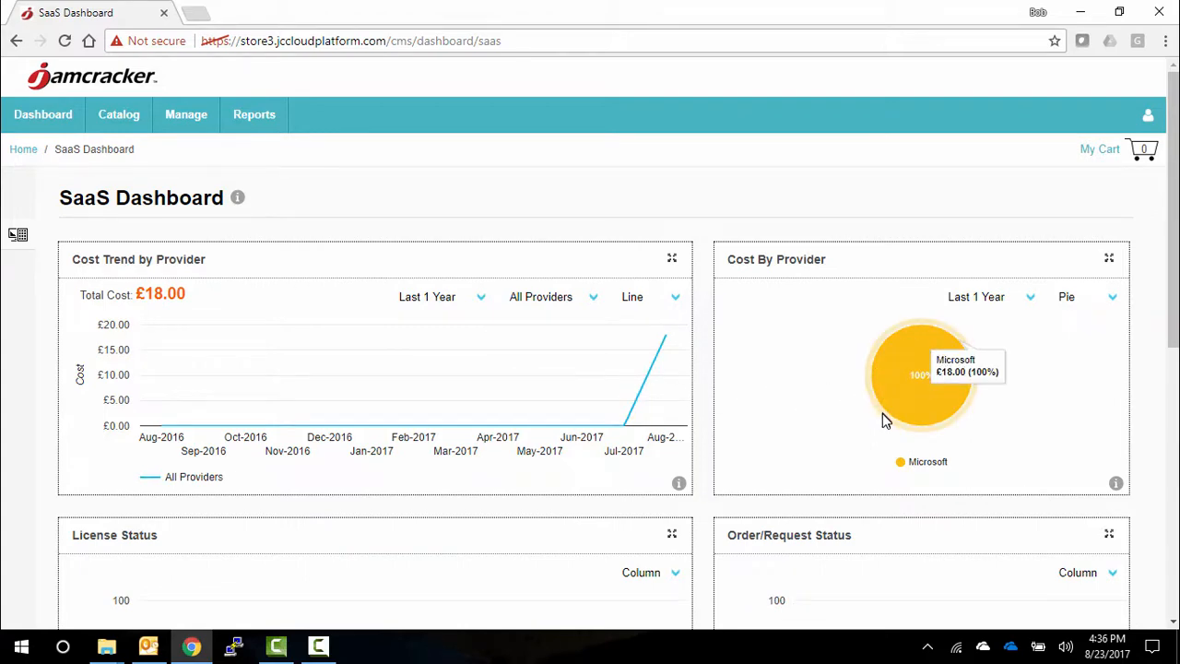
pyautogui.scroll(-3, 865, 447)
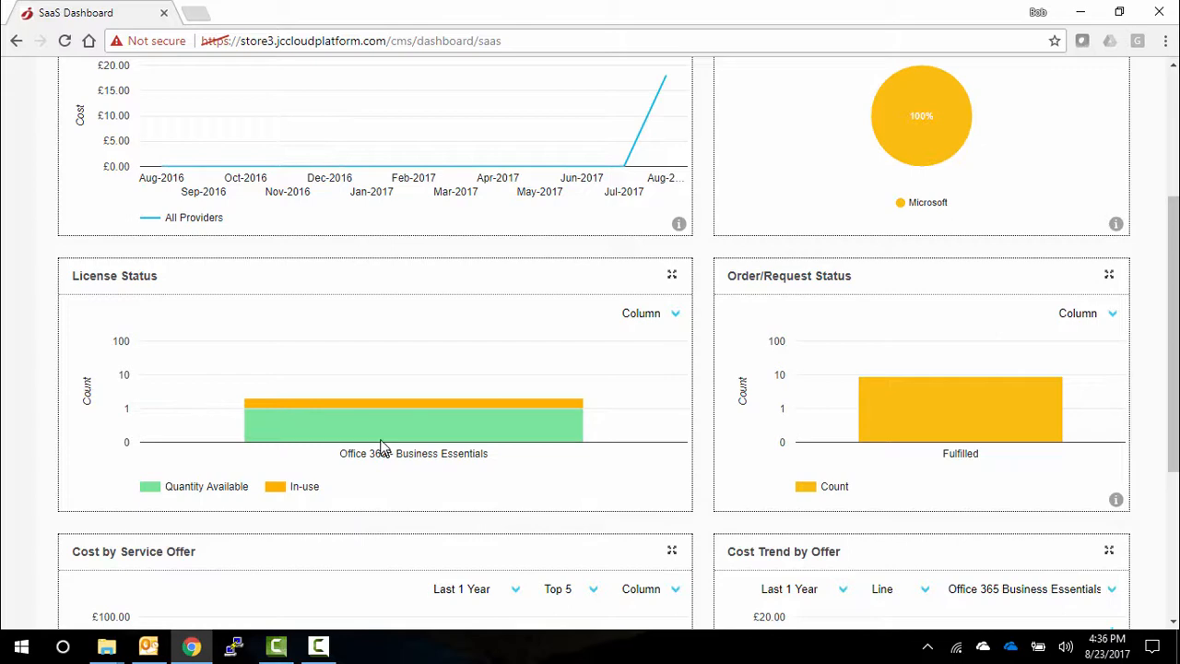
pyautogui.moveTo(382, 440)
pyautogui.moveTo(381, 412)
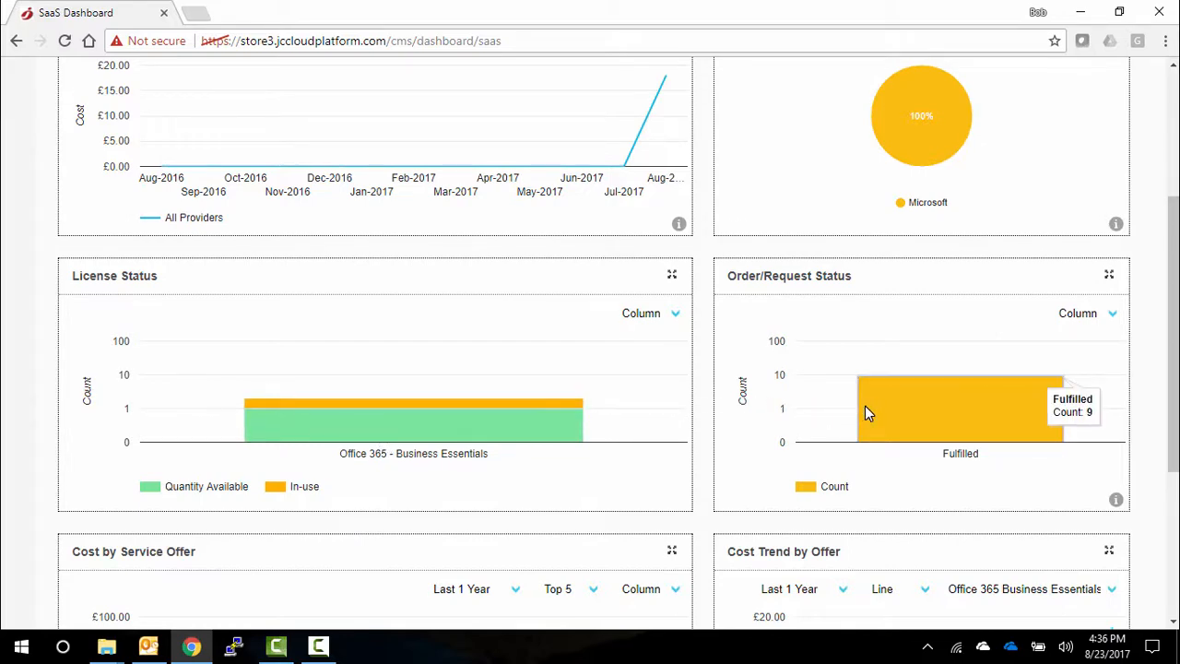
pyautogui.scroll(-1, 865, 405)
pyautogui.scroll(-2, 864, 413)
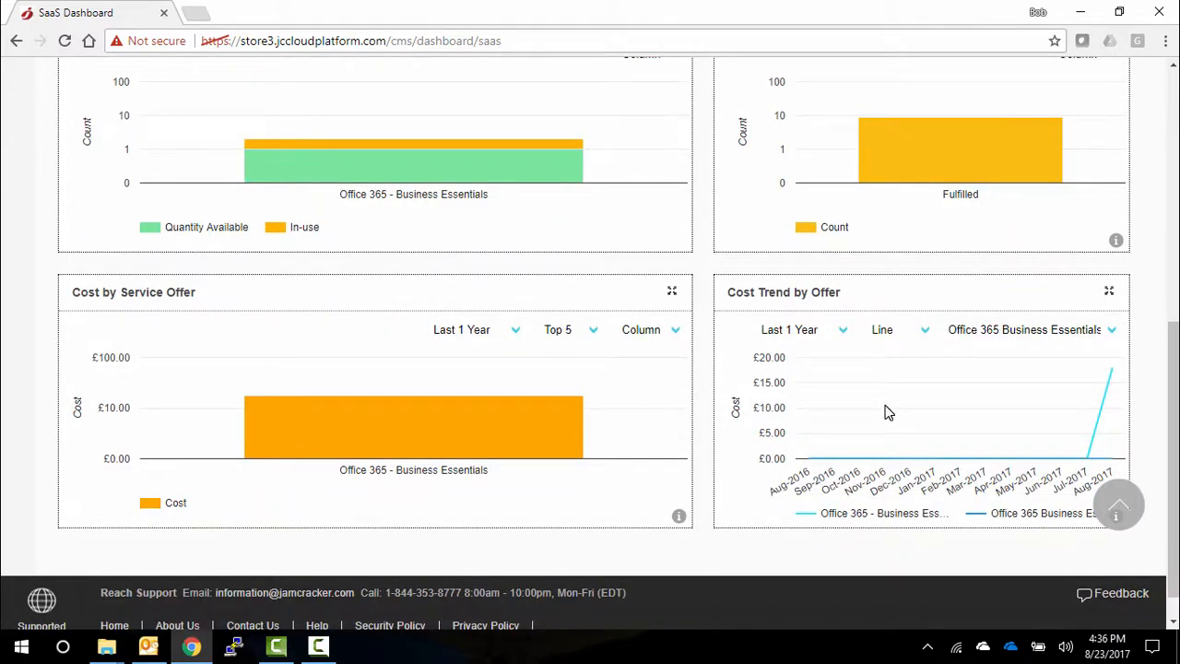
pyautogui.scroll(6, 885, 412)
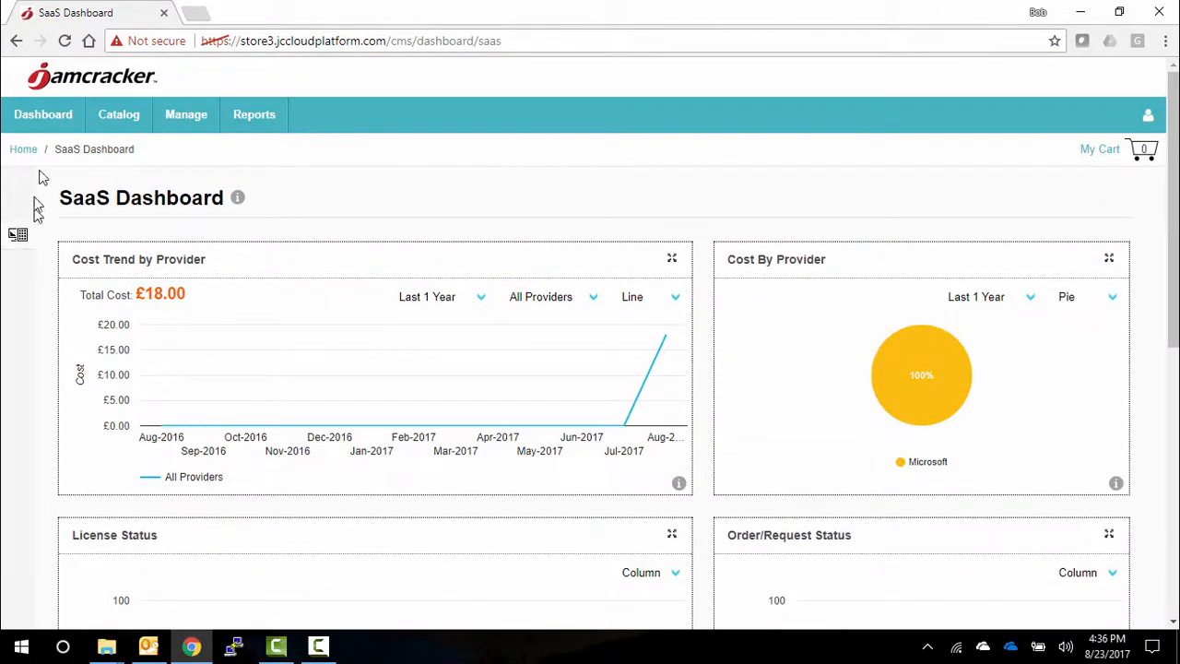
# - Open the IaaS Dashboard and review the Cloud Resources summary chart and the instances list
pyautogui.click(44, 134)
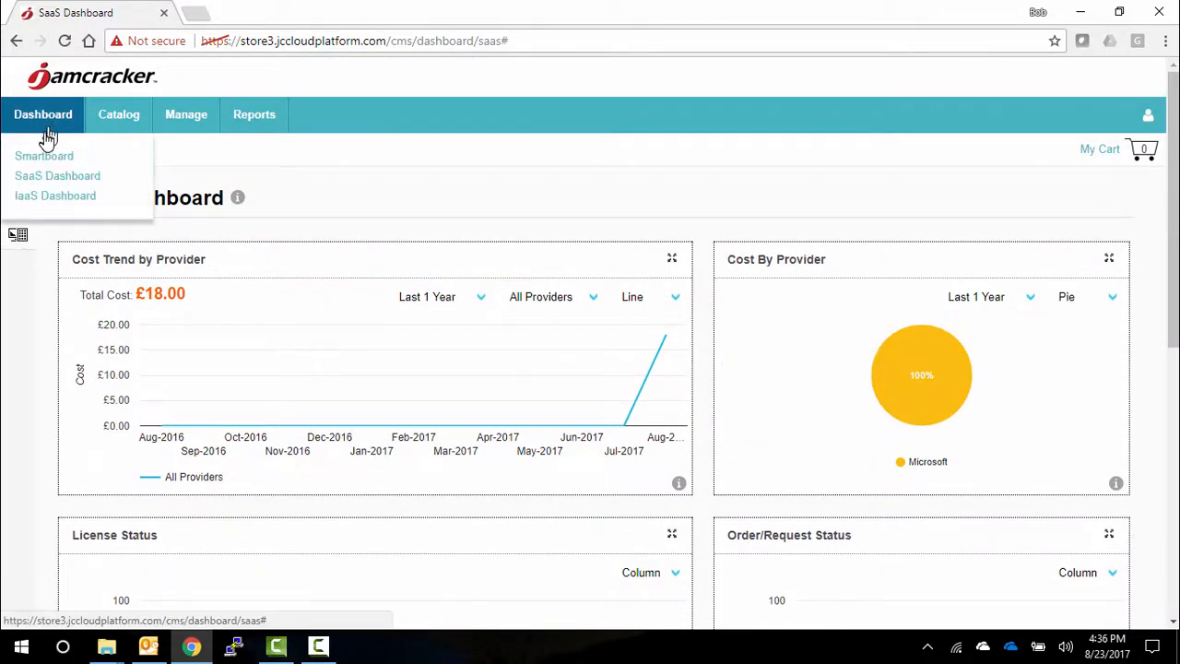
pyautogui.click(53, 197)
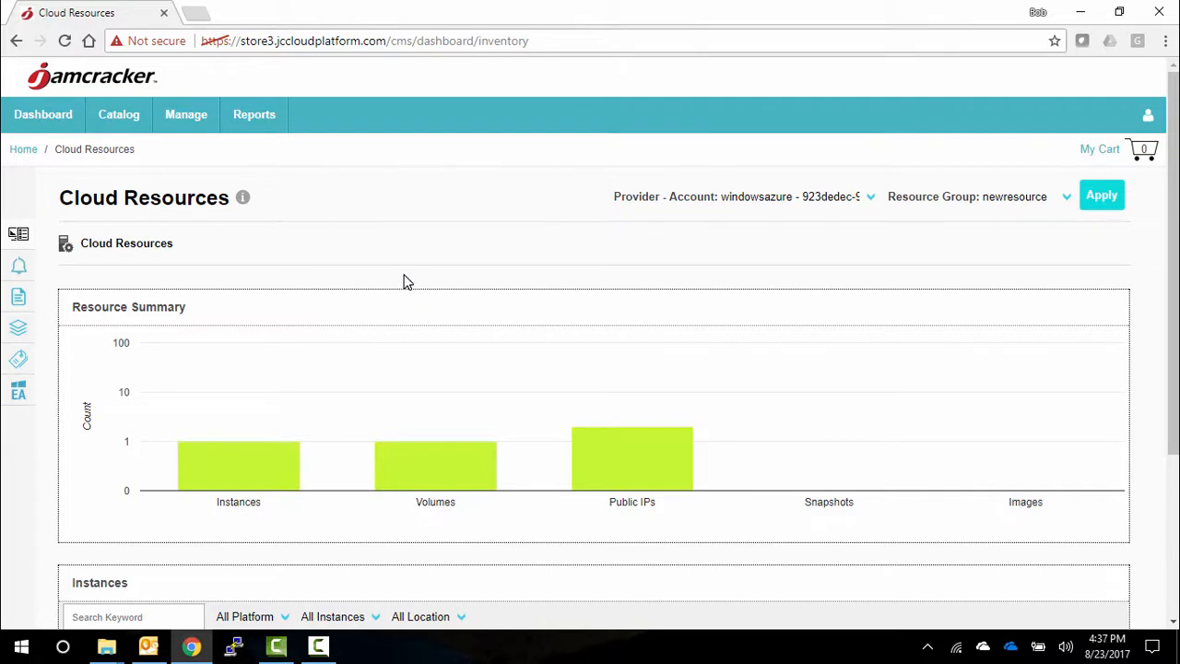
pyautogui.scroll(-2, 405, 281)
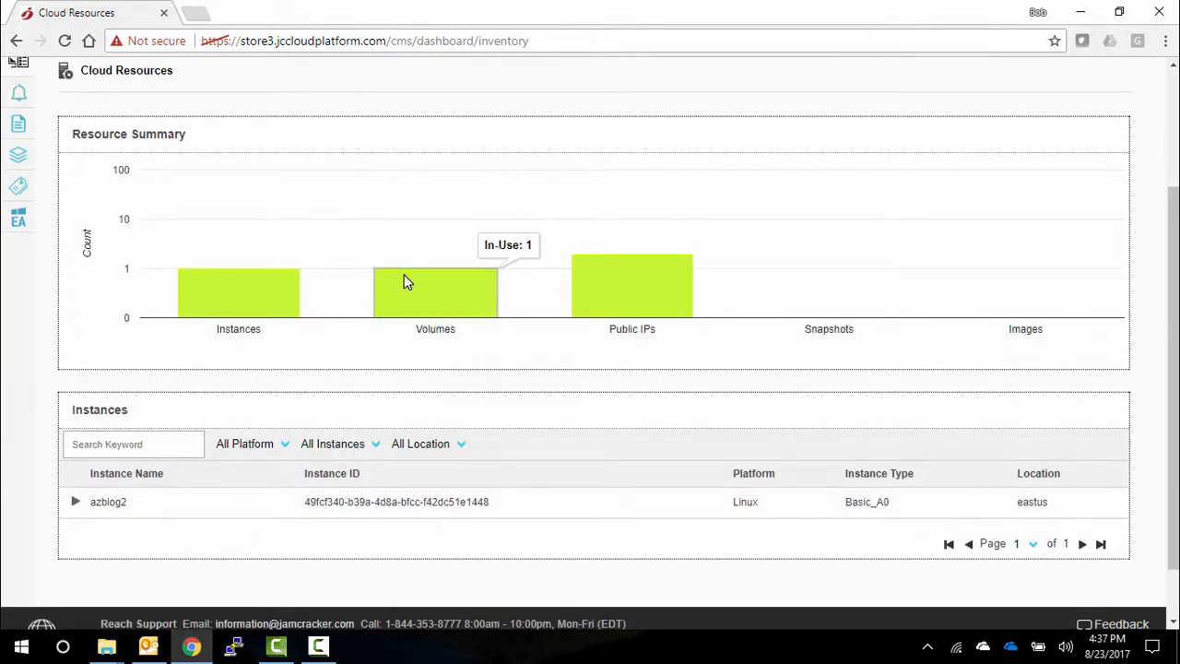
# - Open the Recommendations dashboard and review the underutilized instances and the security groups needing attention
pyautogui.scroll(1, 405, 281)
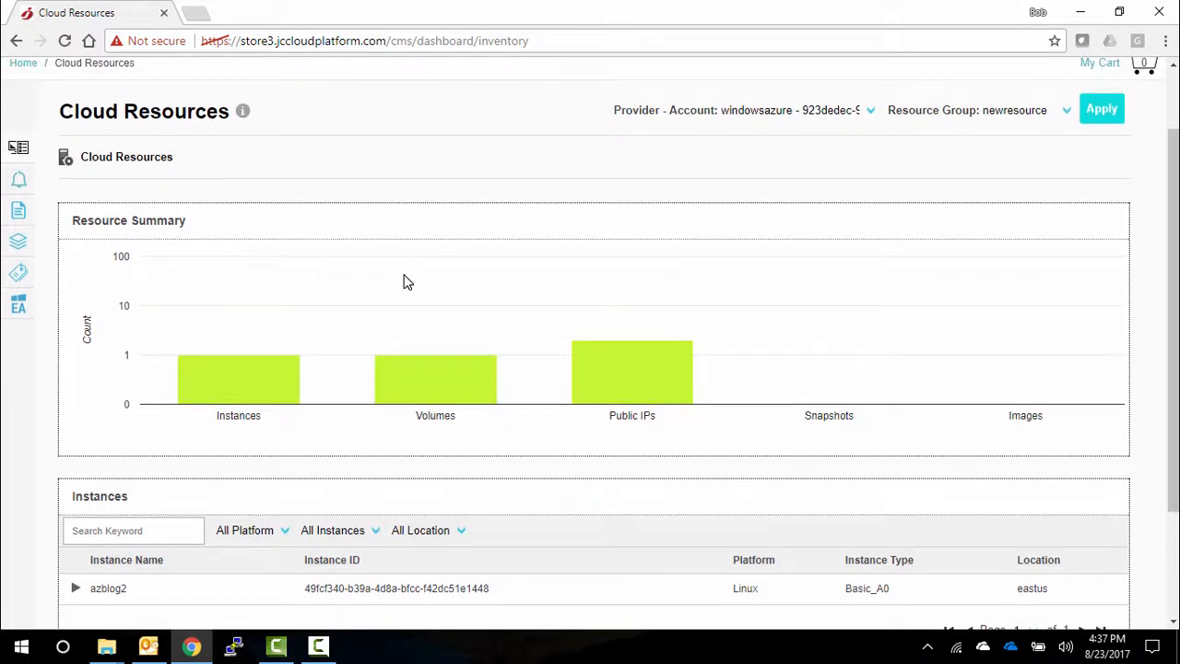
pyautogui.click(22, 186)
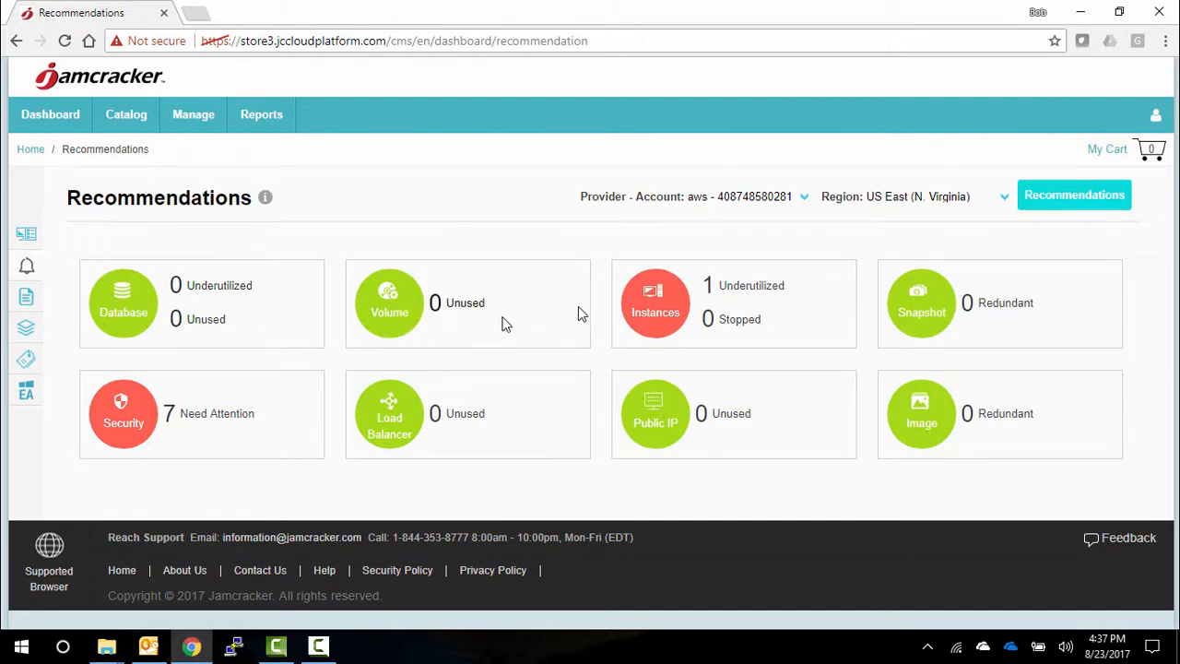
pyautogui.click(789, 323)
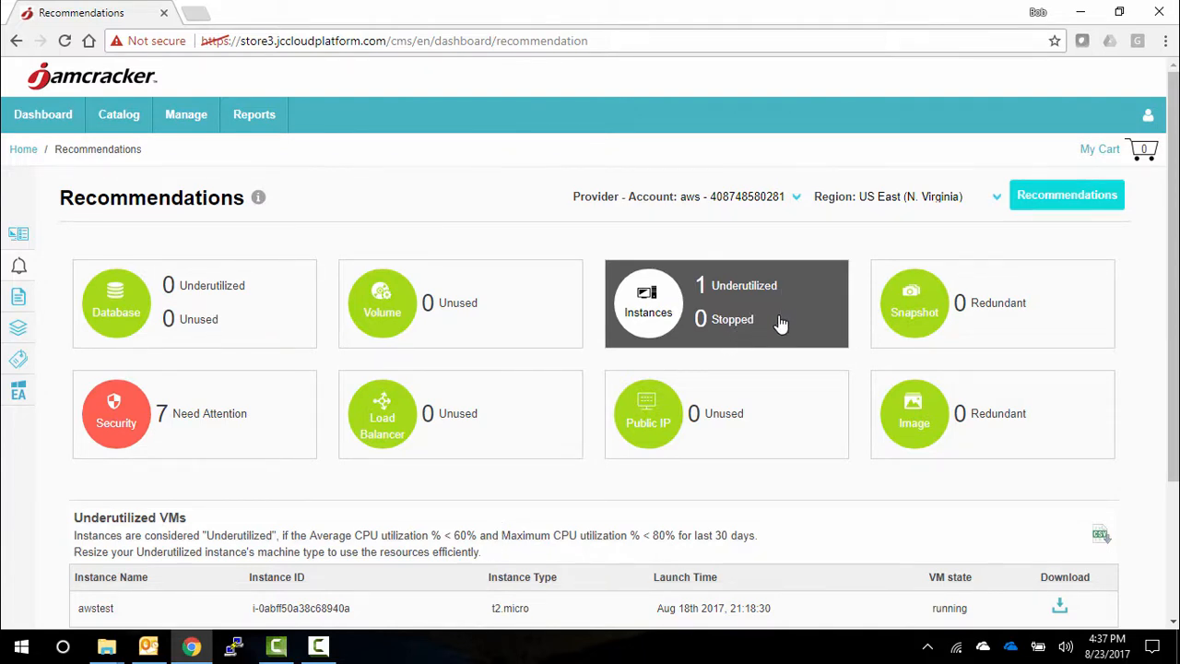
pyautogui.click(751, 428)
pyautogui.click(184, 422)
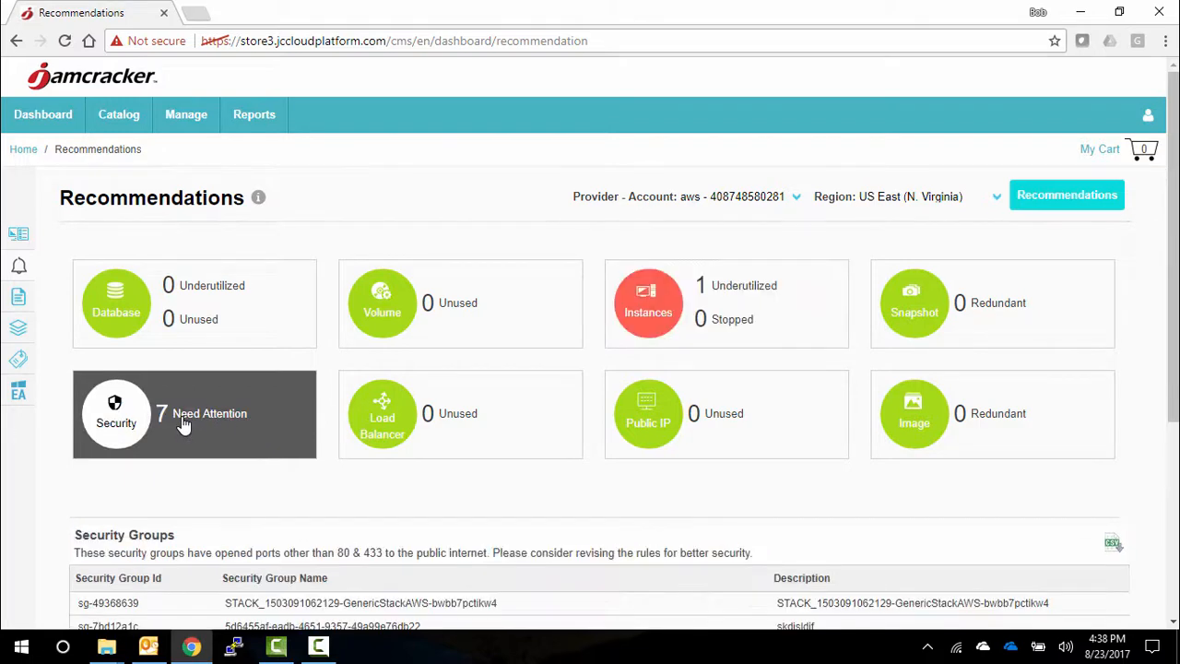
pyautogui.scroll(-2, 184, 423)
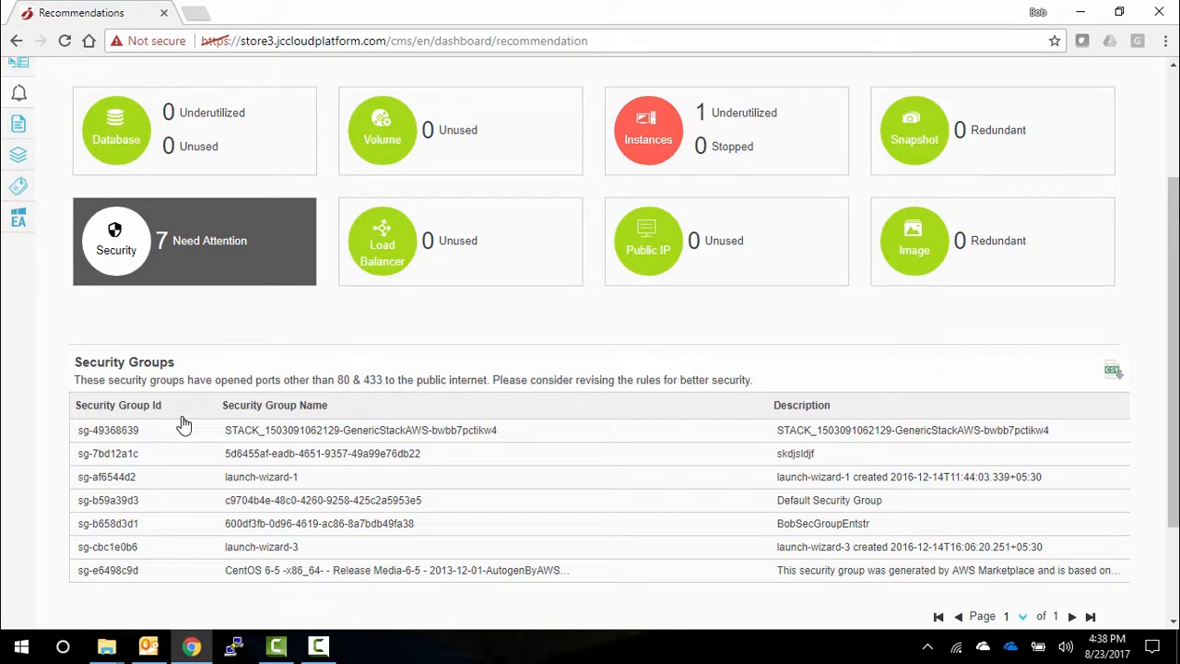
# - Open the Executive Dashboard and change the Cloud Cost Trend chart type to Column
pyautogui.scroll(2, 185, 424)
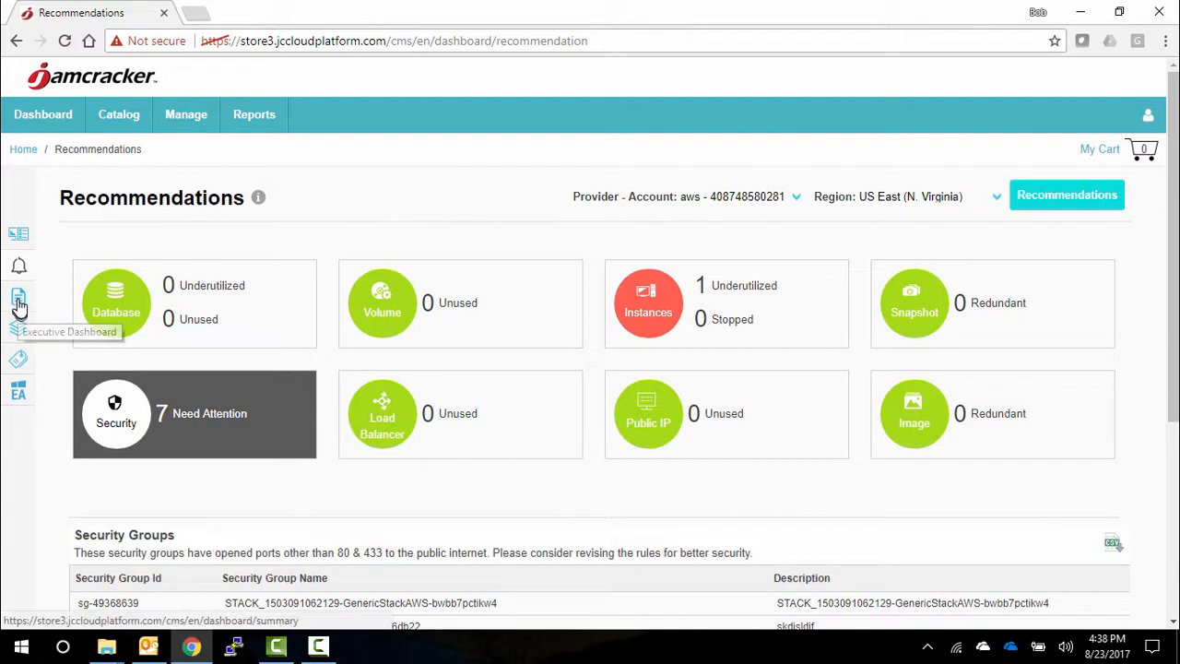
pyautogui.click(18, 300)
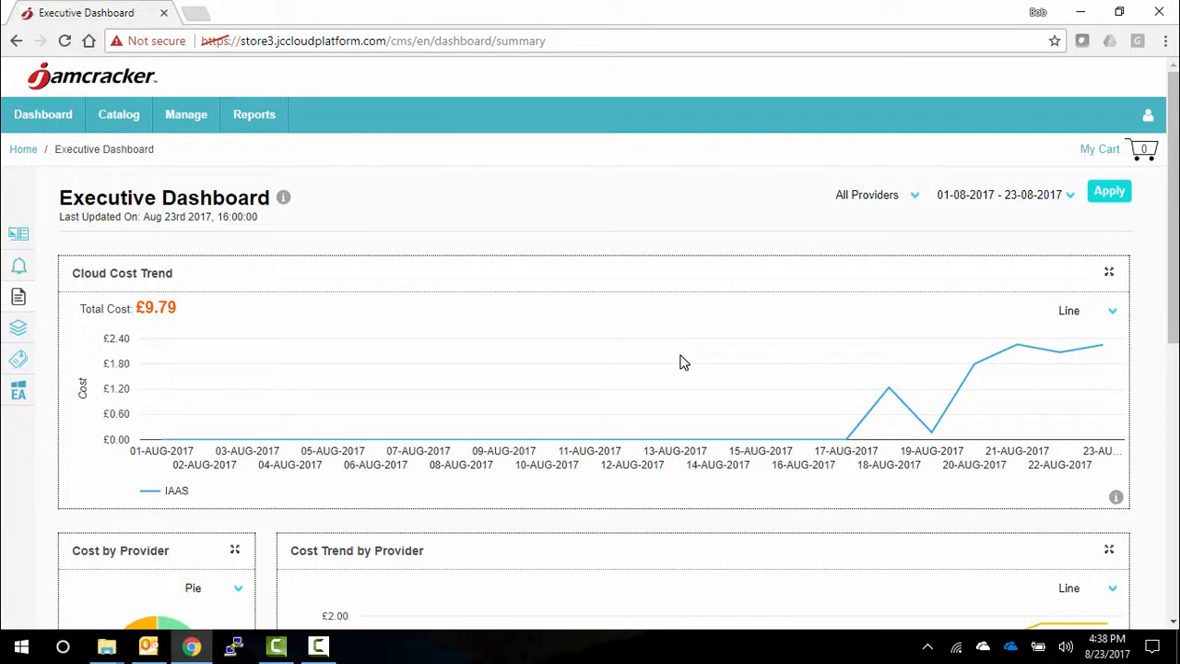
pyautogui.scroll(-1, 679, 361)
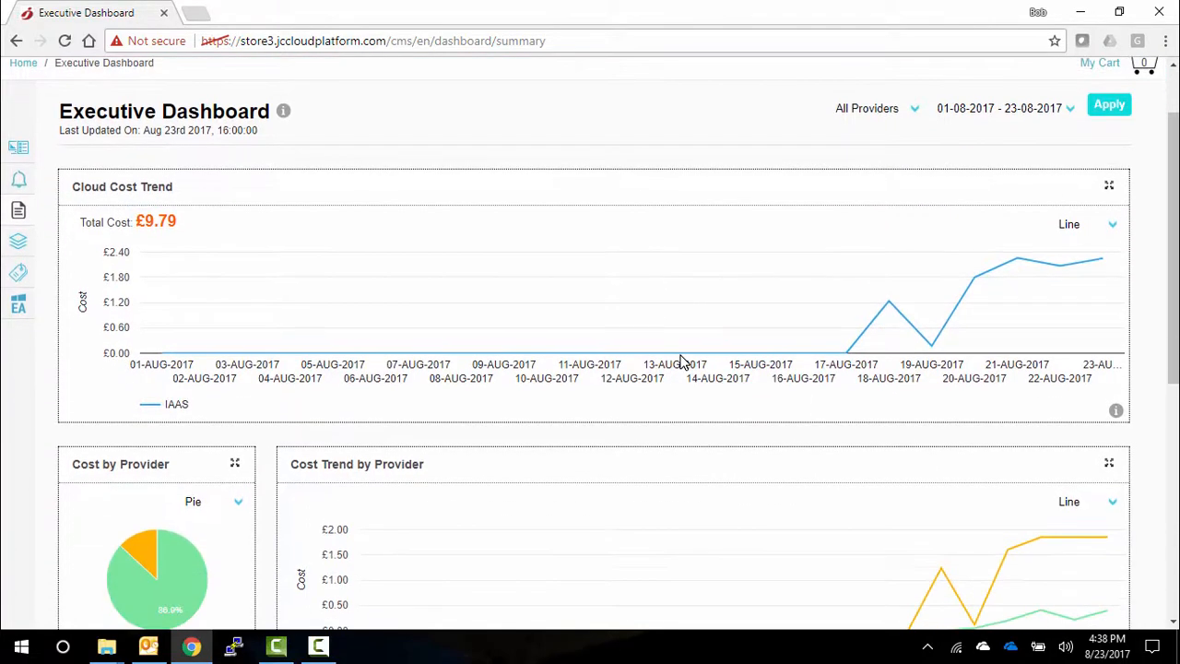
pyautogui.click(1113, 227)
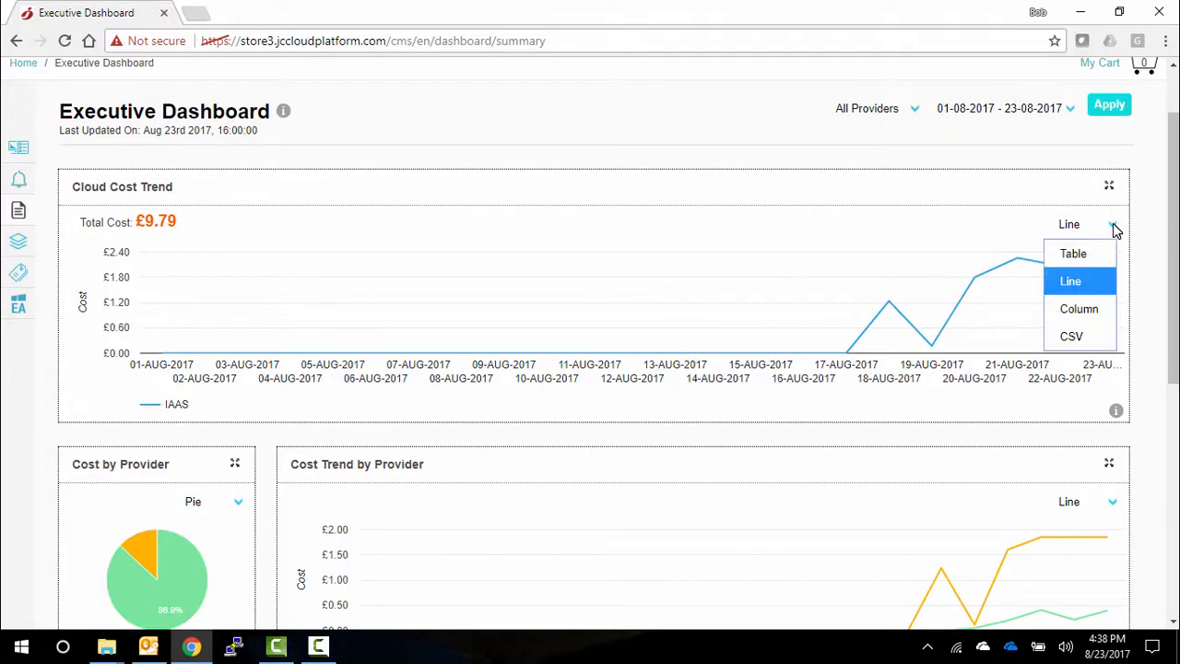
pyautogui.click(1097, 313)
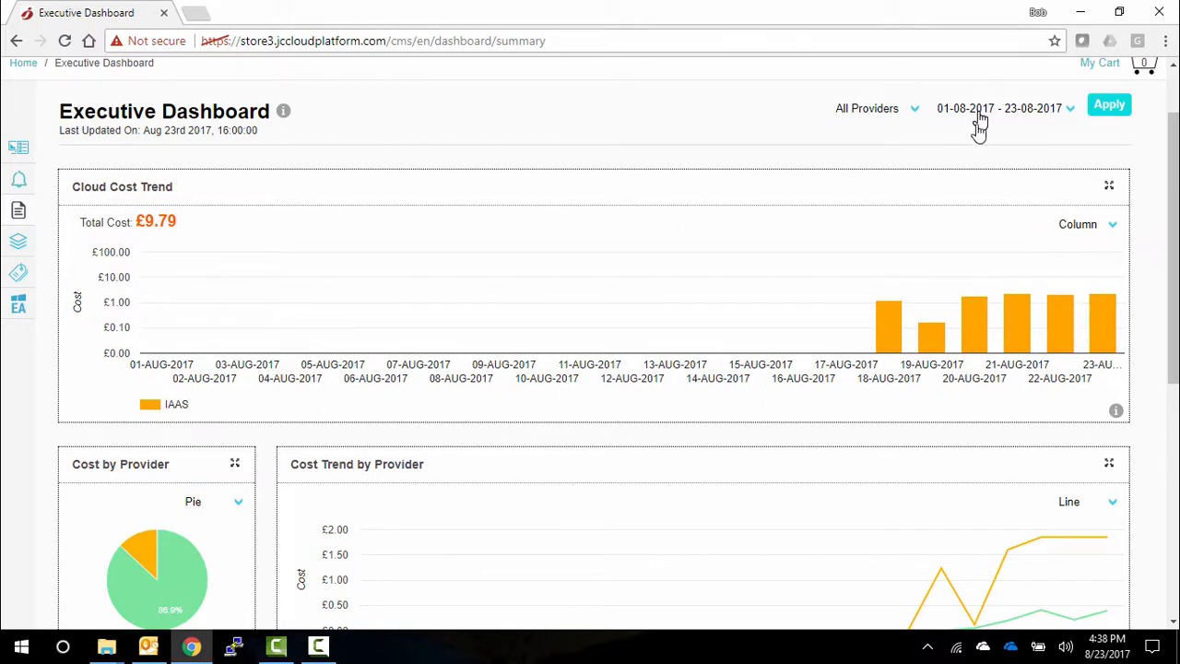
# - Check the daily figures in Cost Trend by Provider and set the Cost by Resources chart to Top 10
pyautogui.scroll(-2, 733, 340)
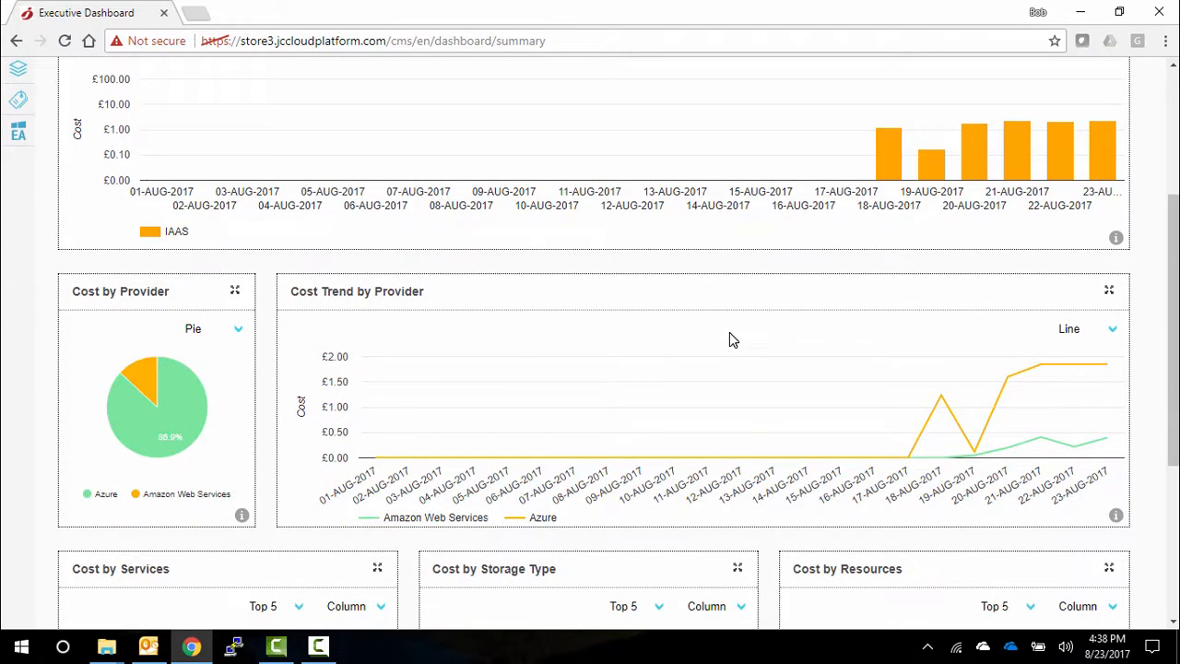
pyautogui.scroll(-2, 730, 339)
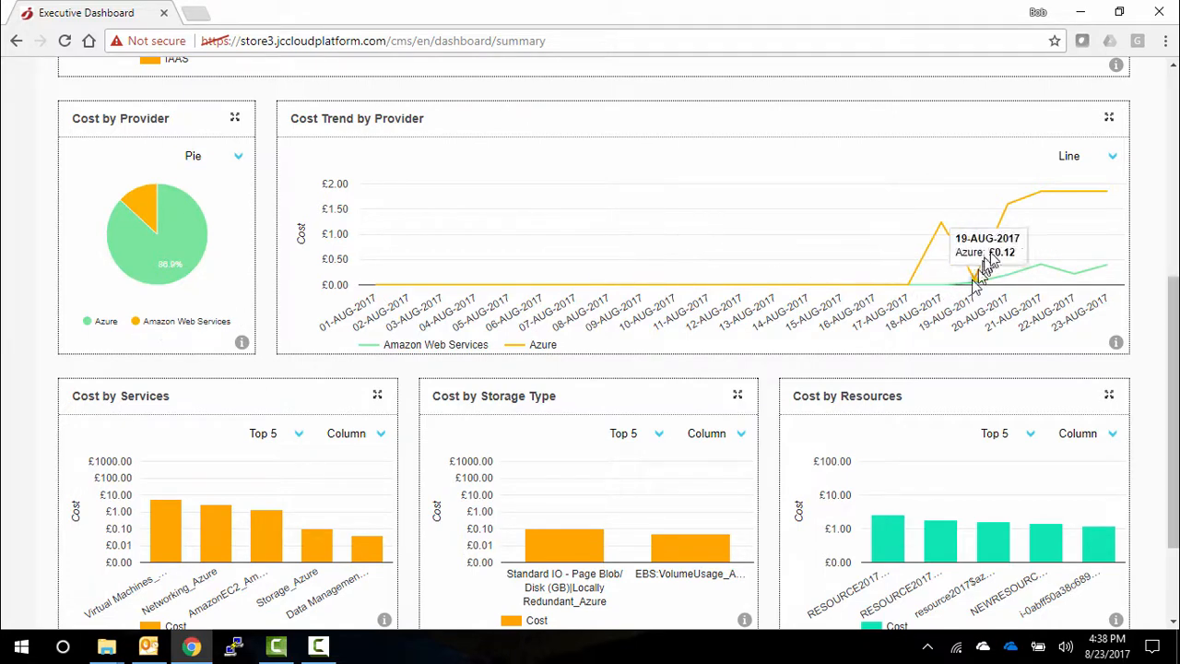
pyautogui.moveTo(1040, 264)
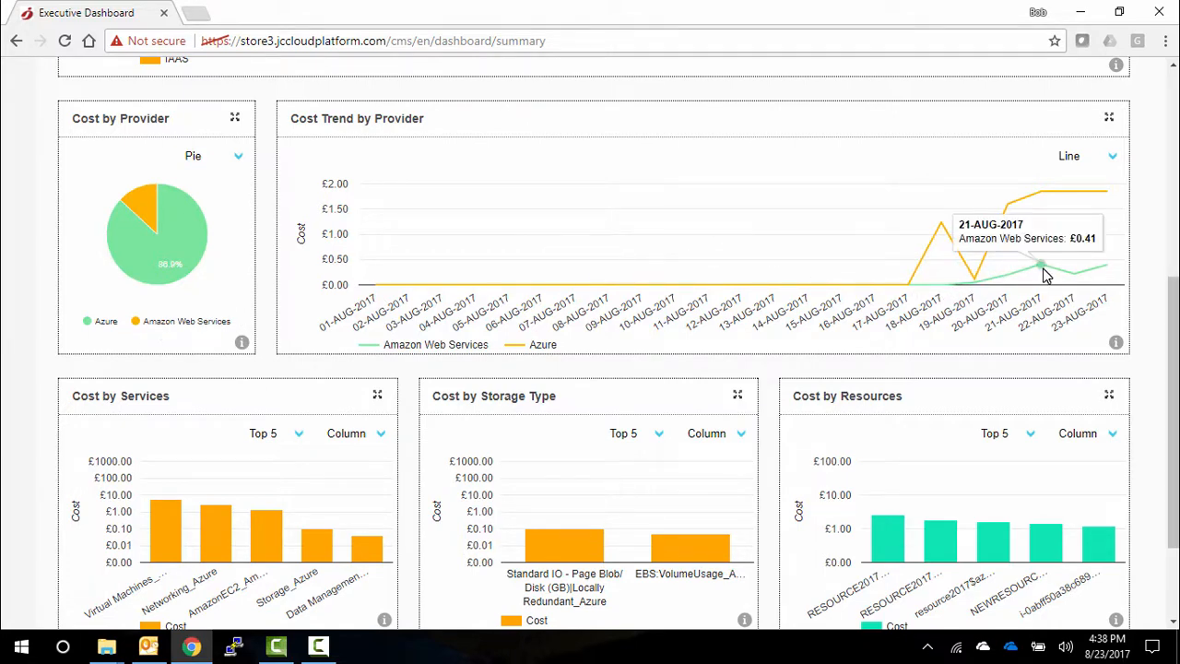
pyautogui.scroll(-3, 636, 304)
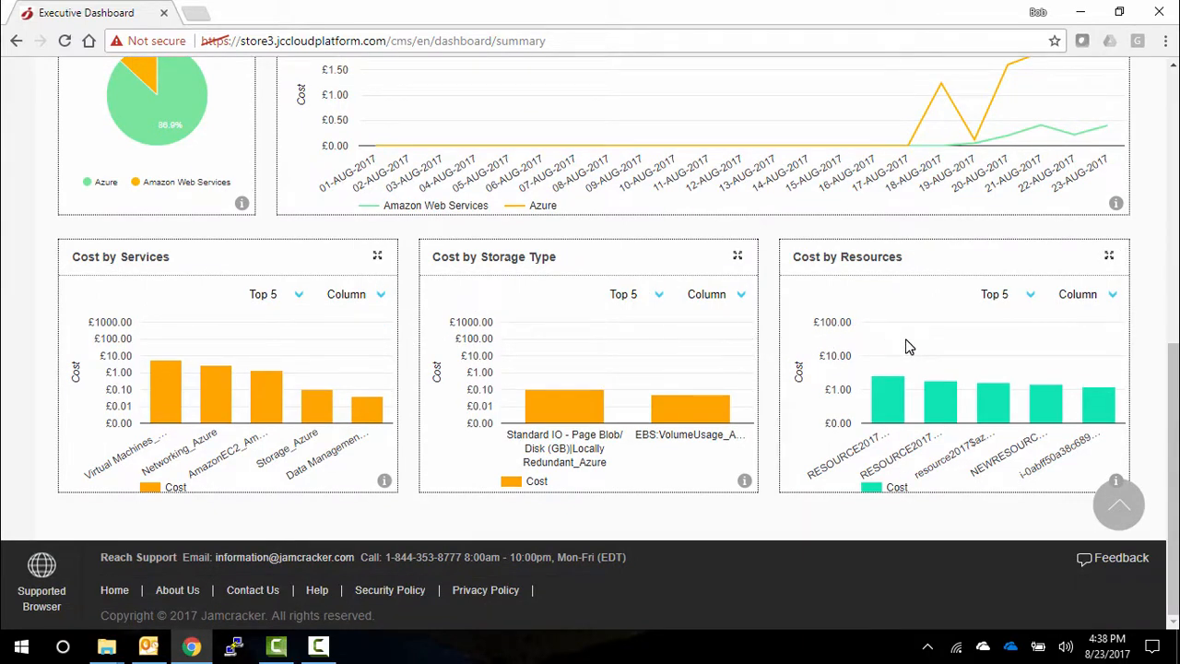
pyautogui.click(1027, 297)
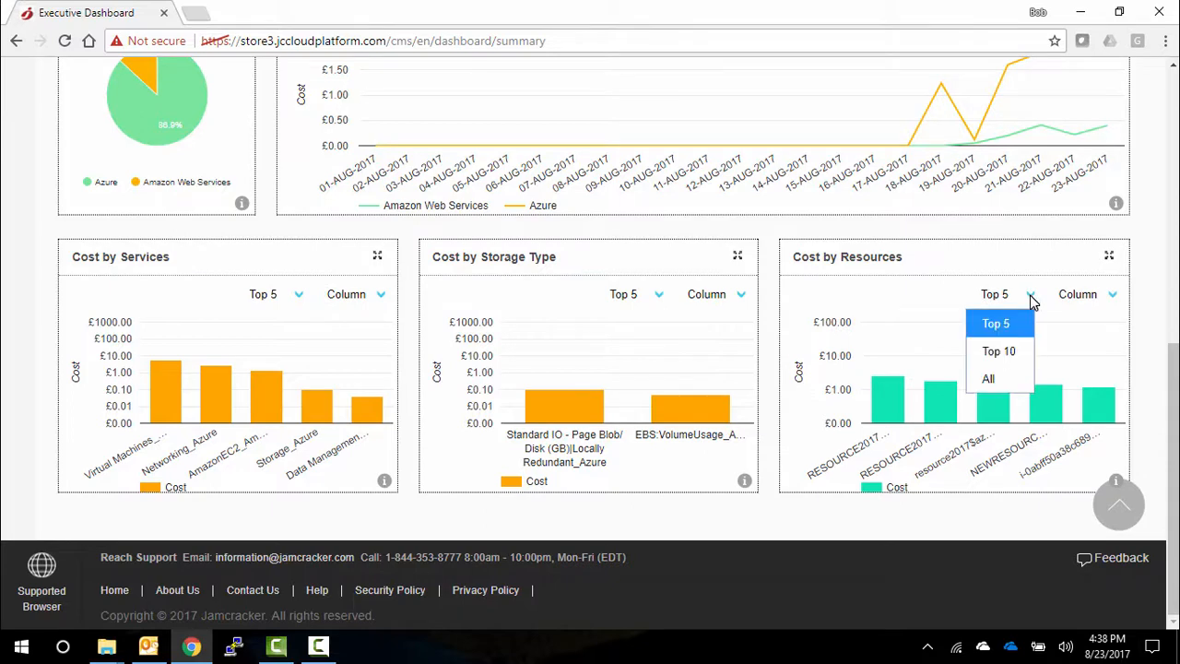
pyautogui.click(1007, 356)
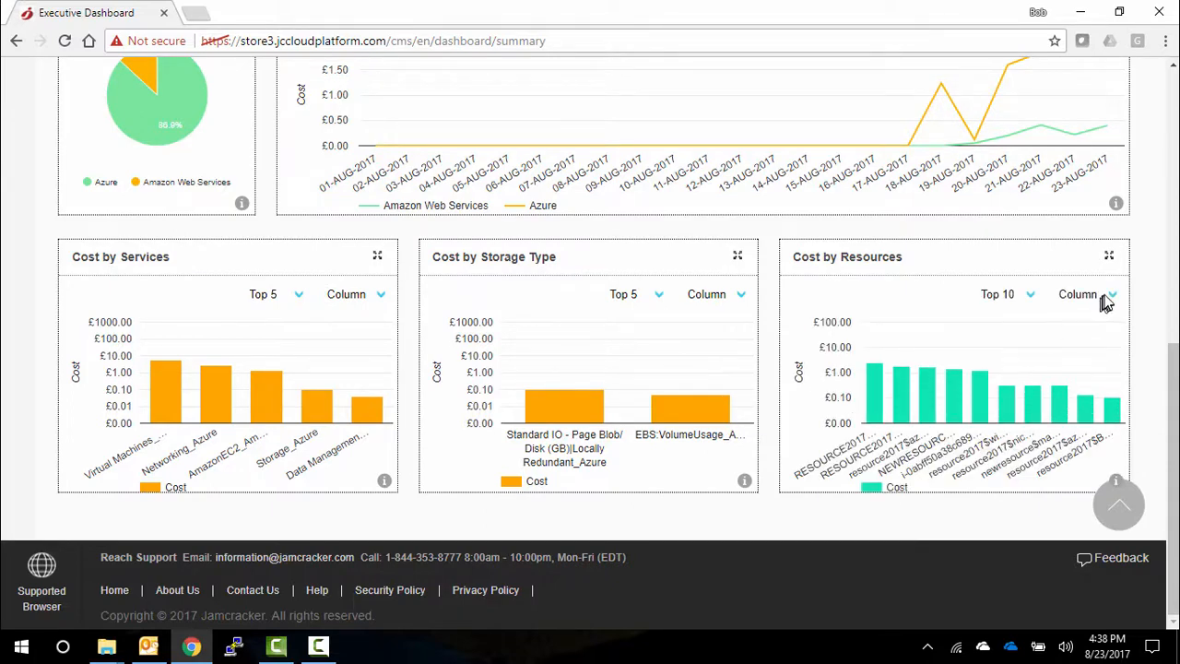
# - Open Cost Analytics and examine the product, platform, instance type, usage type, region and source of creation charts
pyautogui.scroll(5, 590, 345)
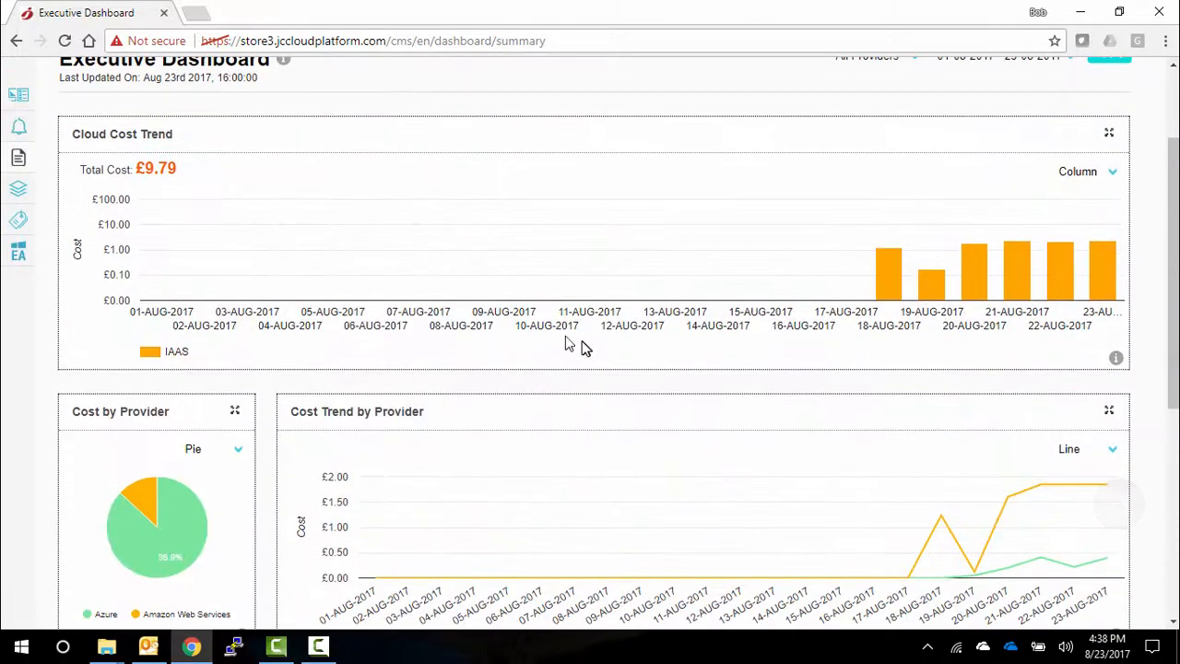
pyautogui.scroll(2, 17, 202)
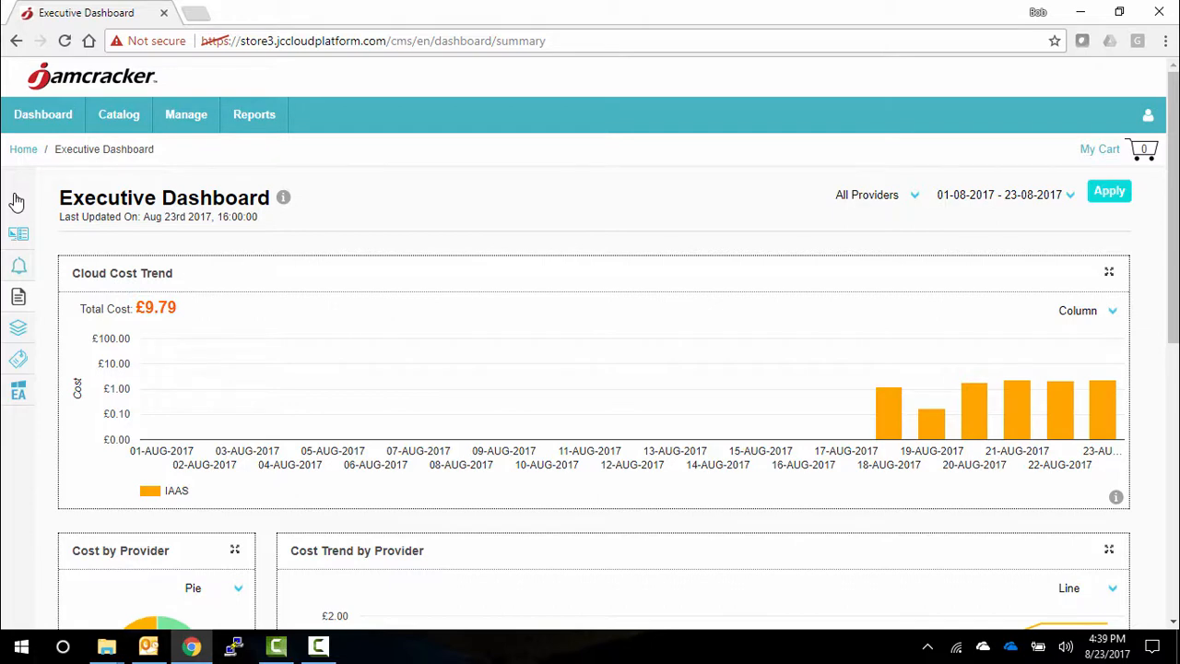
pyautogui.click(19, 330)
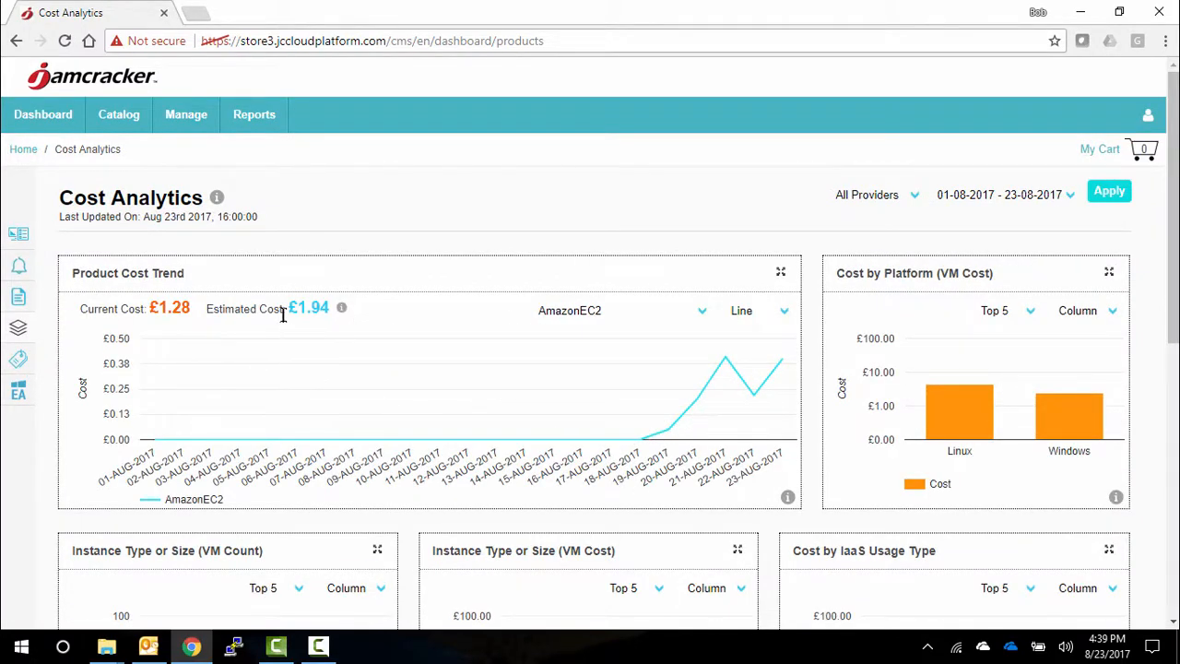
pyautogui.moveTo(961, 429)
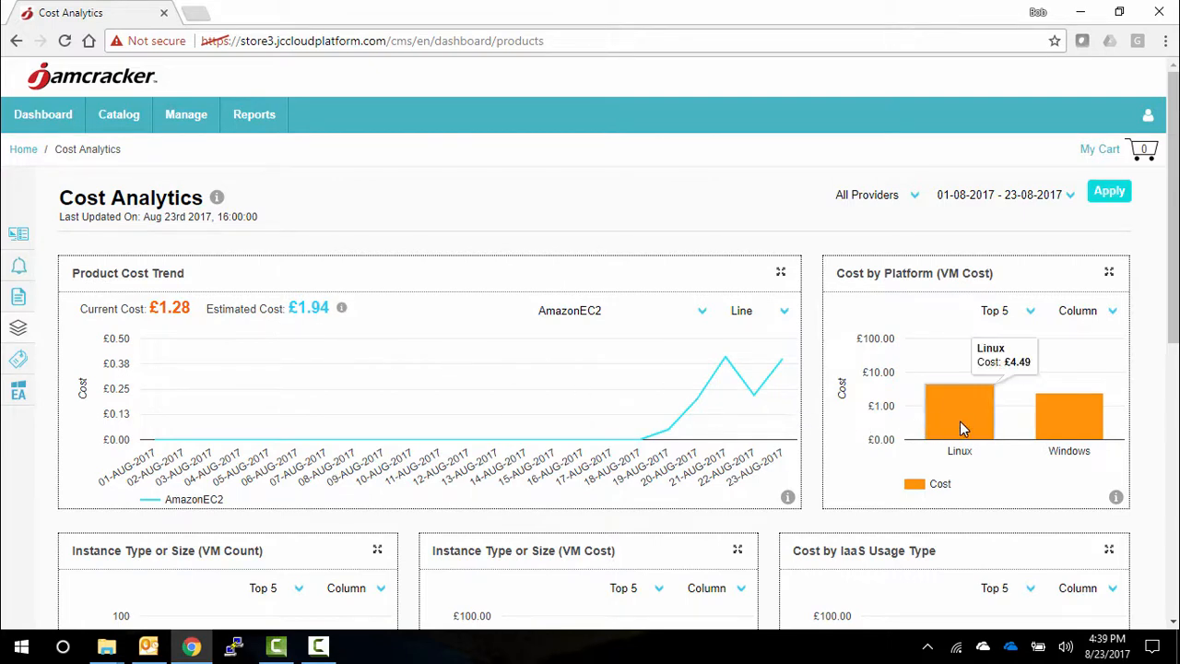
pyautogui.scroll(-3, 959, 420)
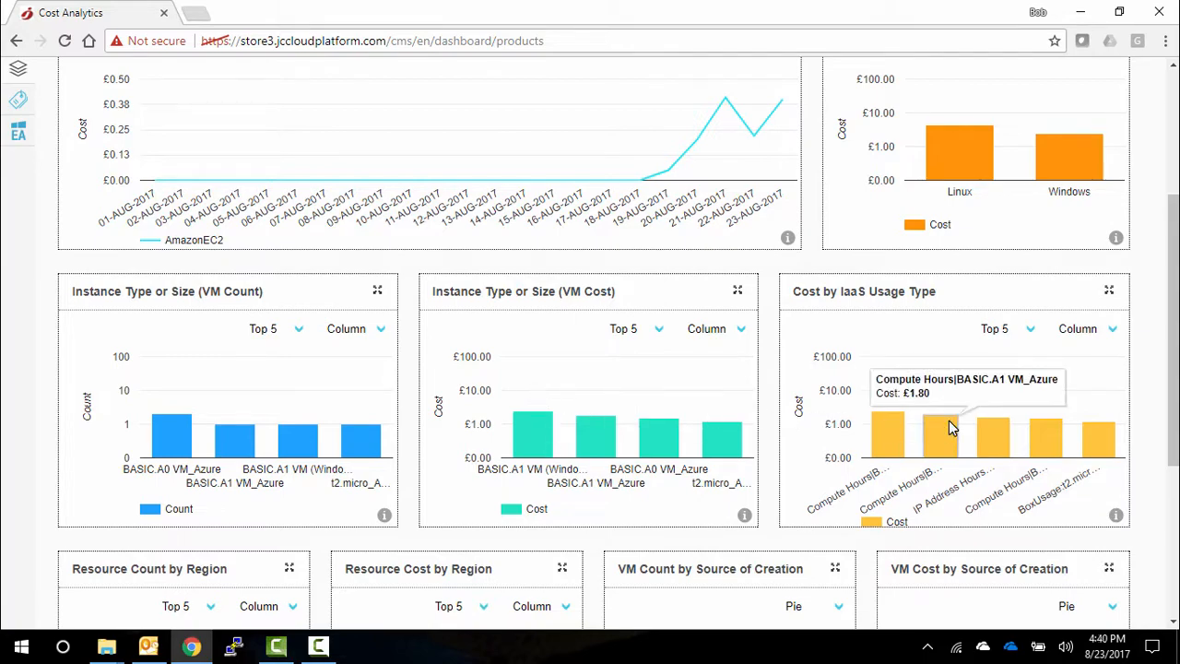
pyautogui.scroll(-4, 951, 427)
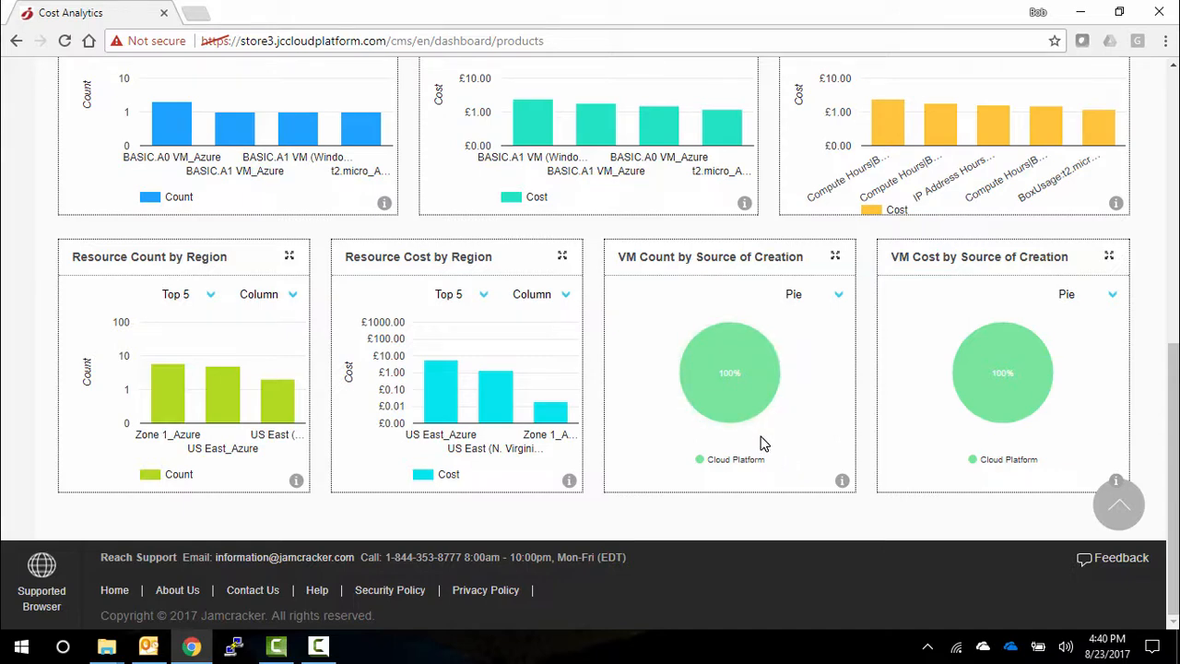
# - Open Tag Analytics and examine the Cost by Tags, Tag Cost Trend, VM count and cost, instance and product cost charts
pyautogui.scroll(6, 762, 443)
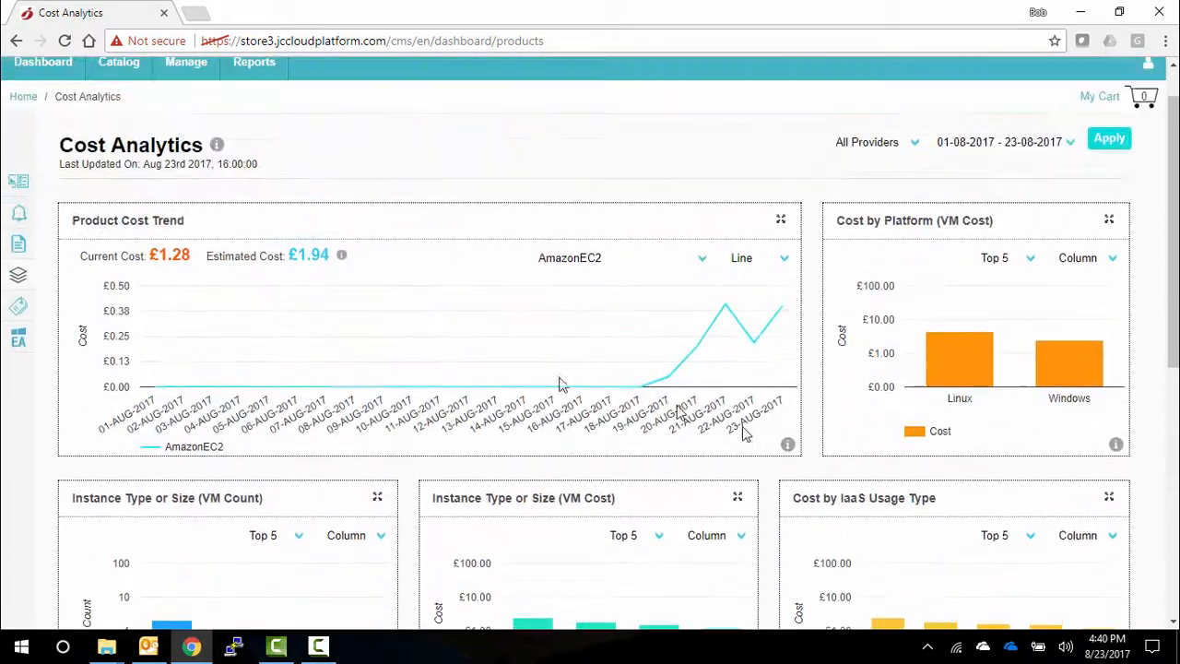
pyautogui.click(18, 310)
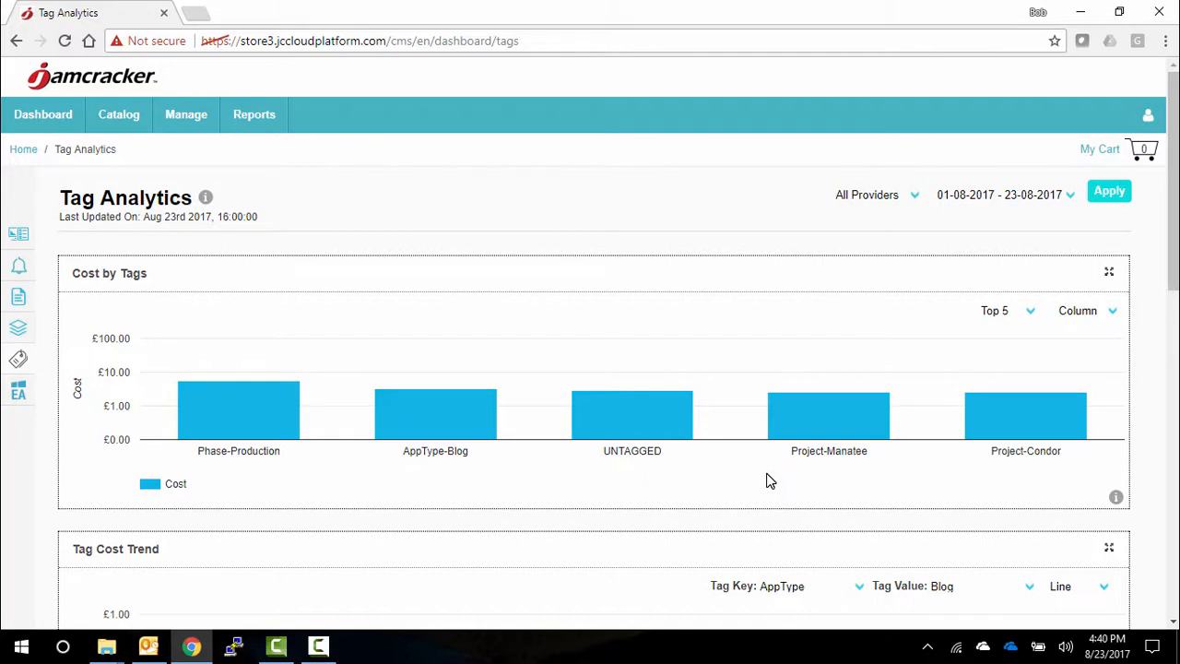
pyautogui.scroll(-1, 772, 478)
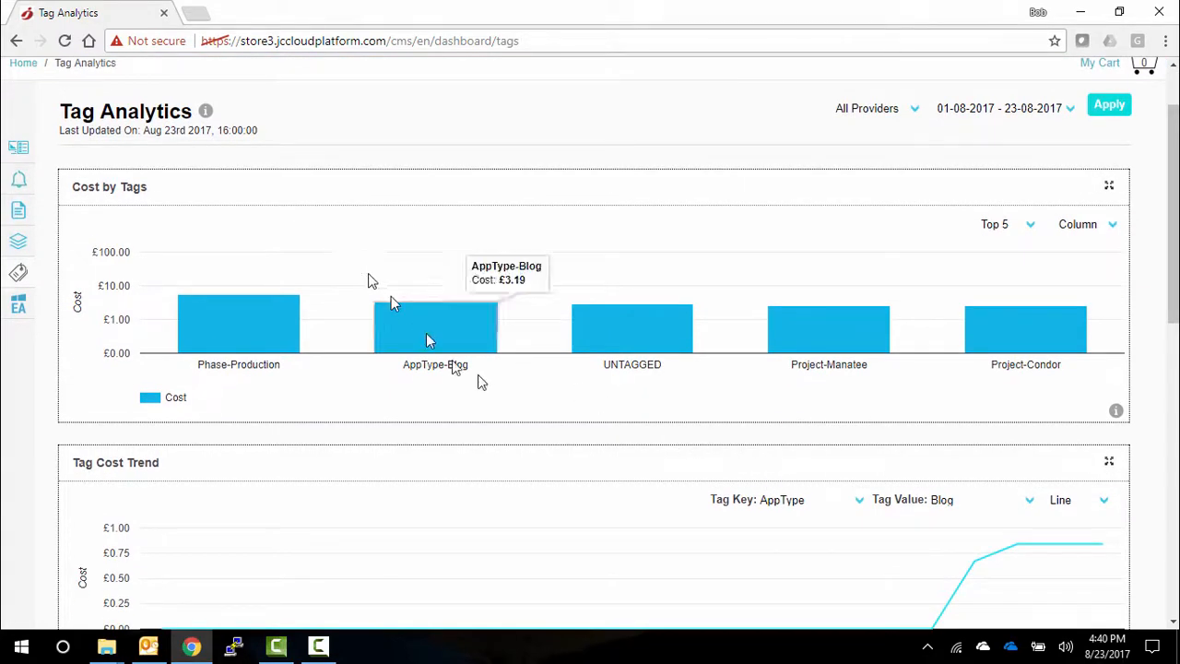
pyautogui.click(1030, 226)
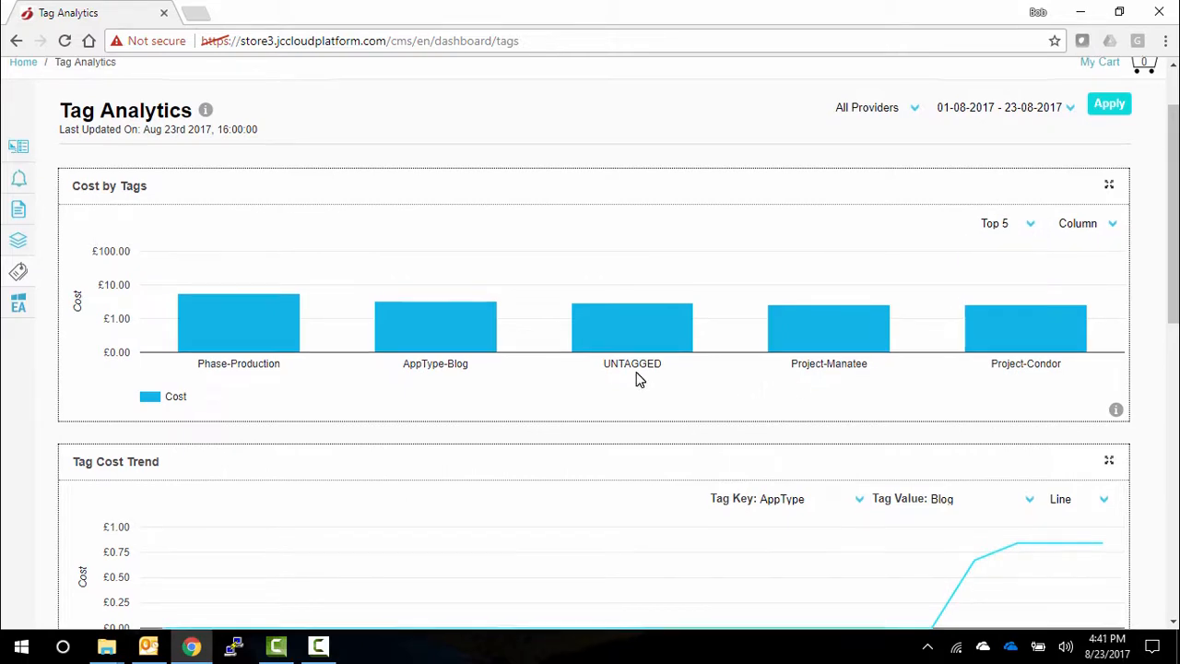
pyautogui.scroll(-3, 637, 377)
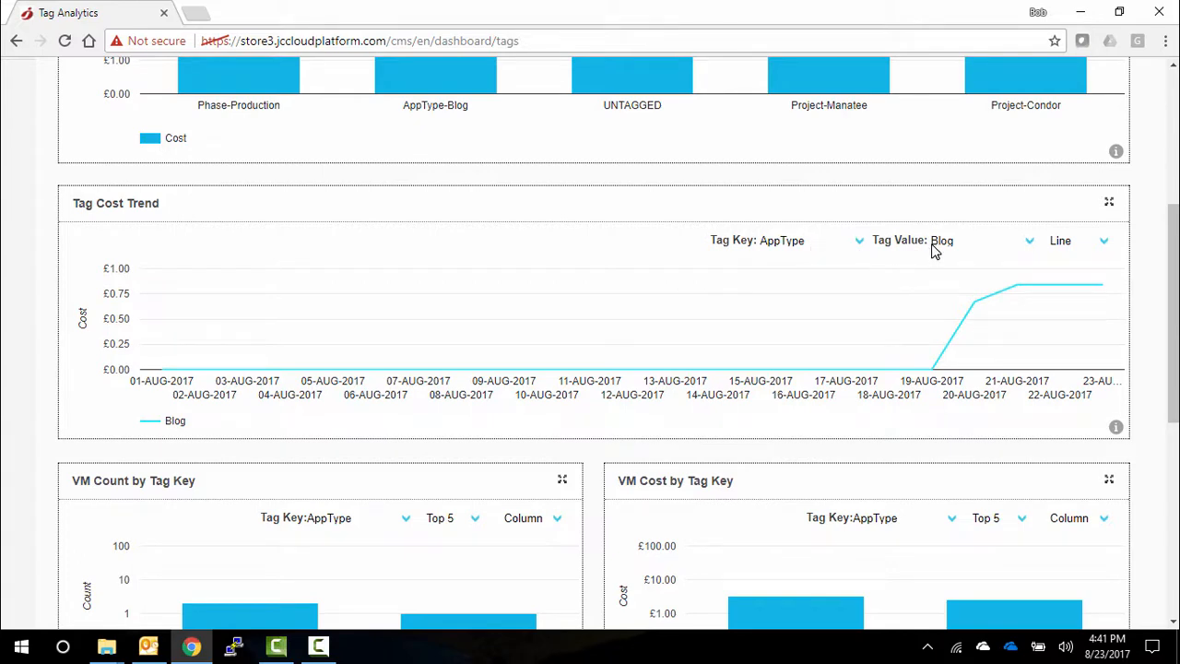
pyautogui.scroll(-3, 674, 376)
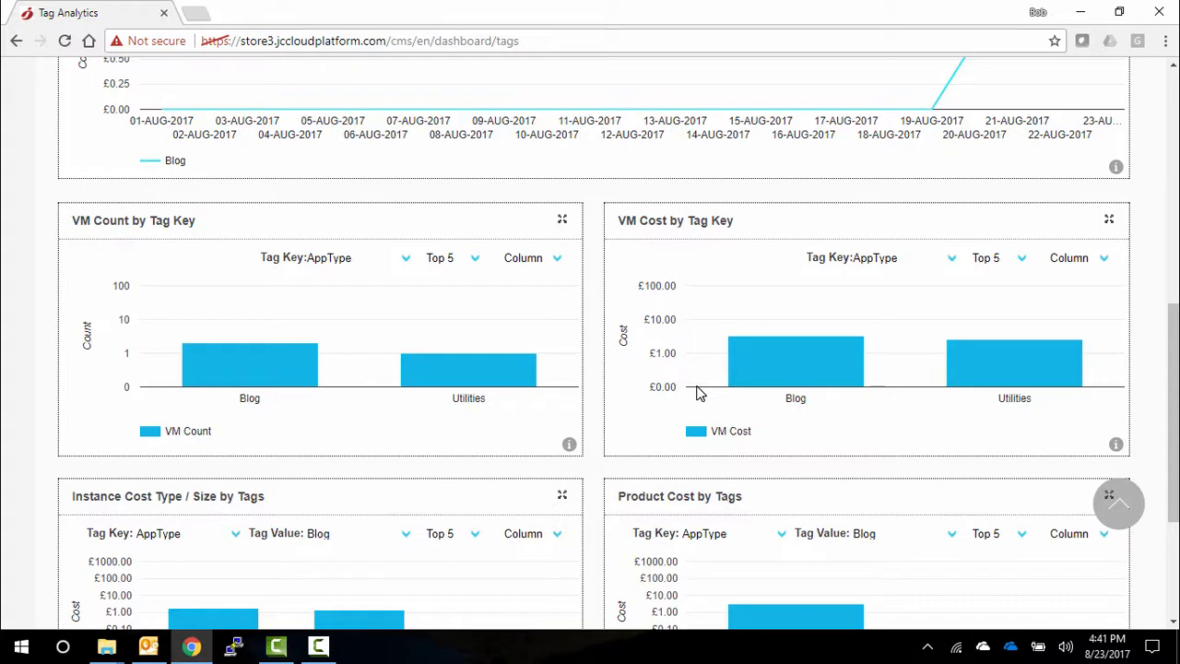
pyautogui.scroll(-3, 698, 392)
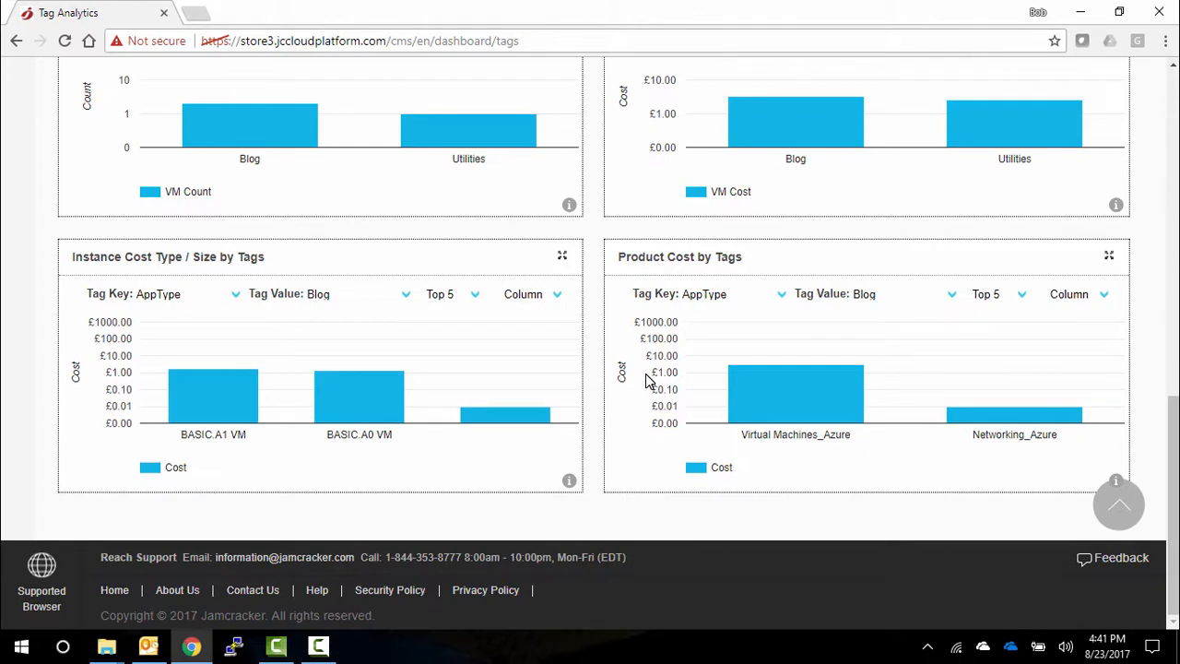
pyautogui.scroll(8, 646, 378)
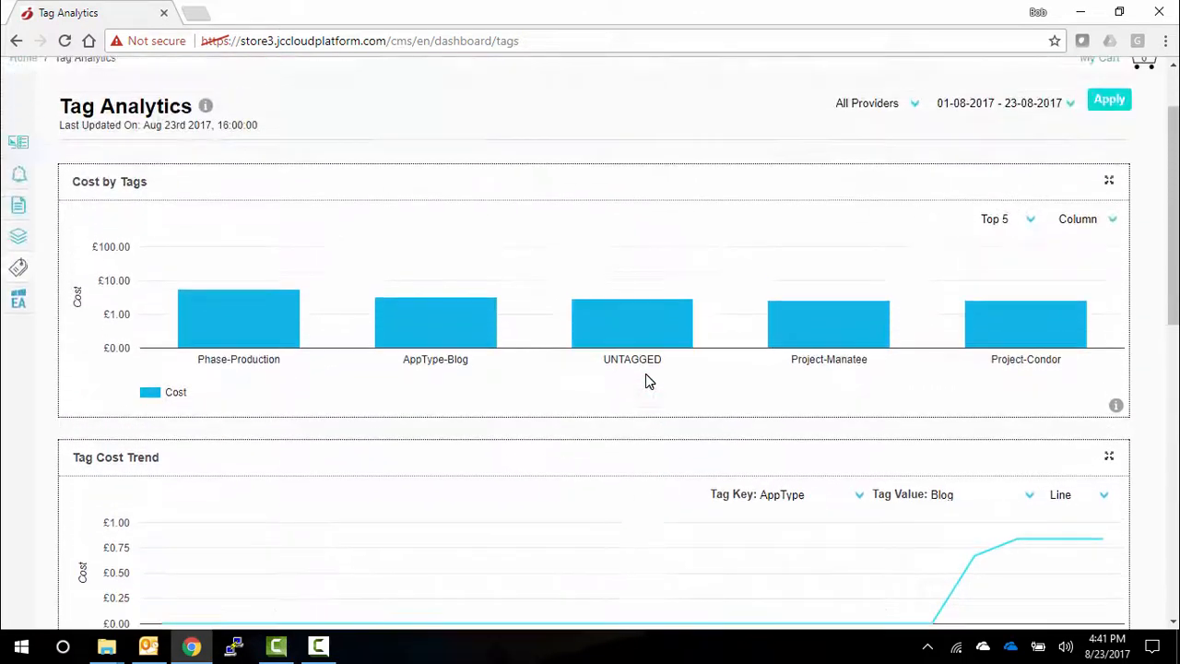
pyautogui.scroll(1, 645, 374)
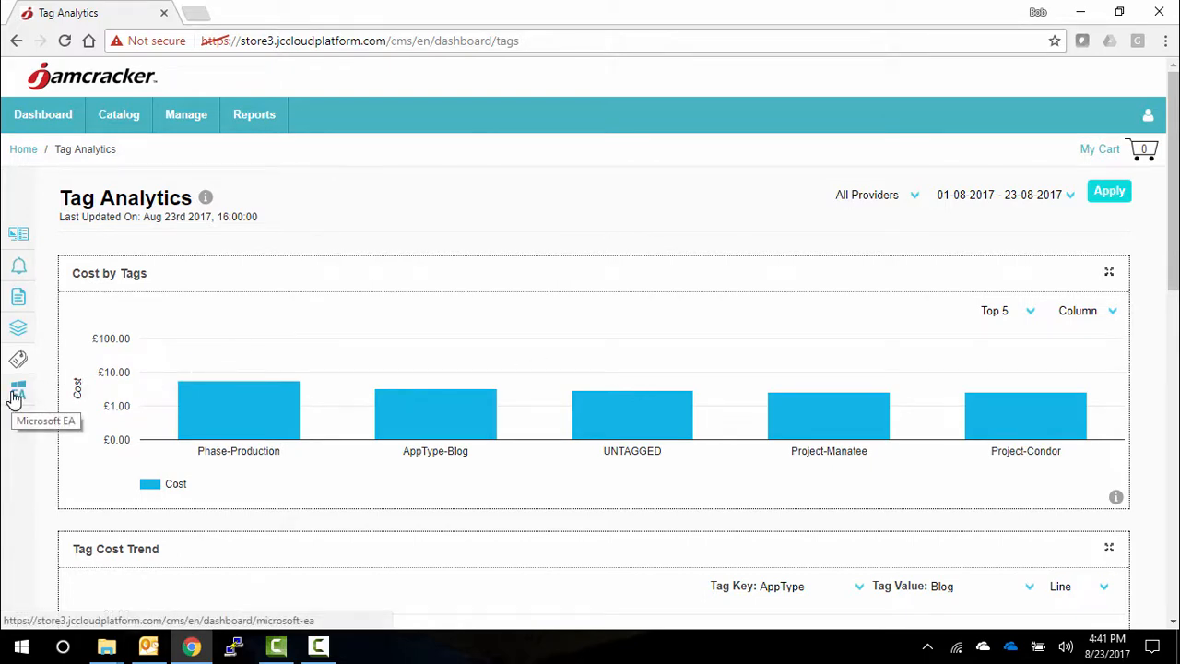
# - Start a new company policy and set it to apply to Instance
pyautogui.click(194, 120)
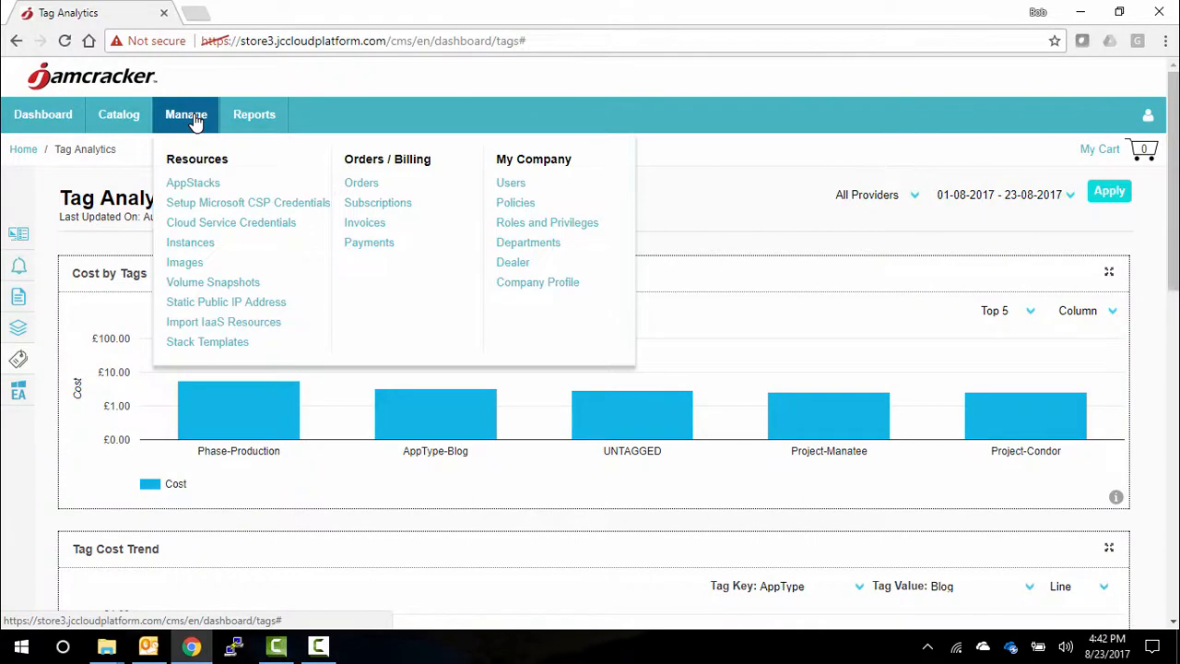
pyautogui.click(519, 204)
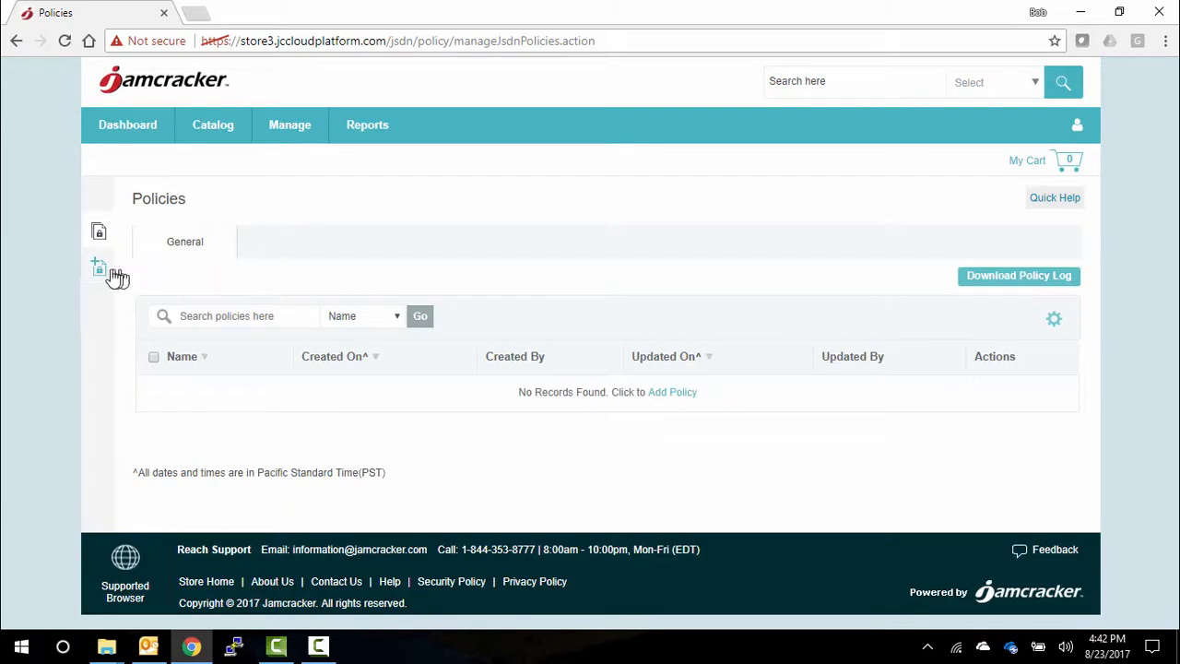
pyautogui.click(101, 268)
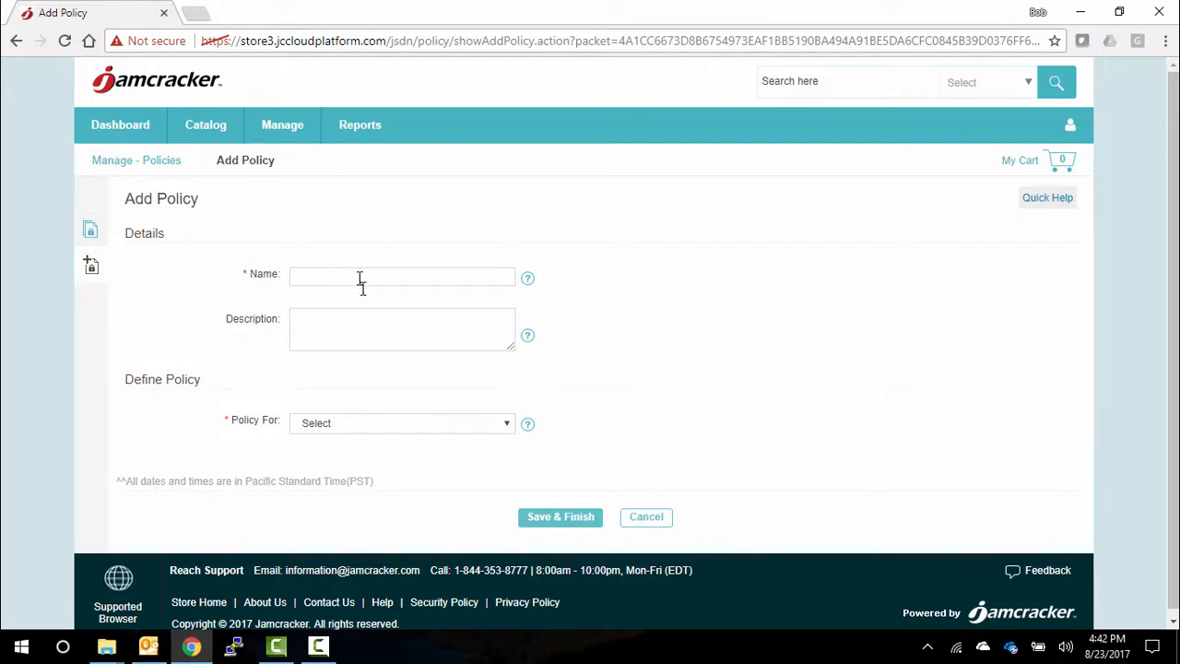
pyautogui.click(369, 428)
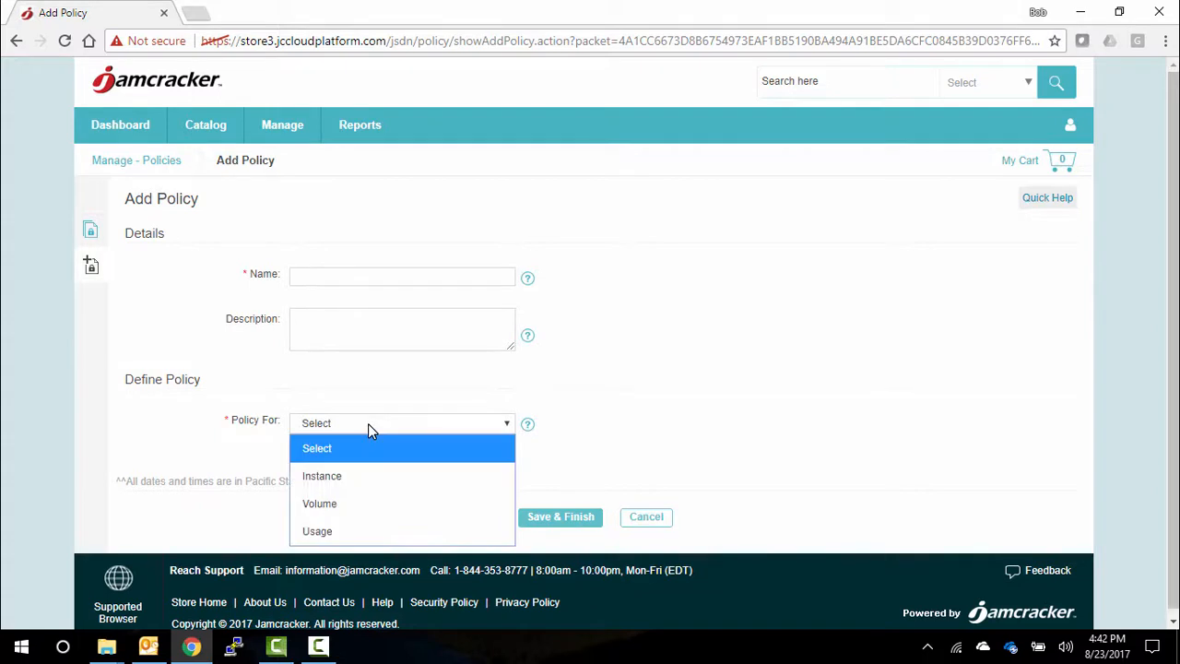
pyautogui.click(363, 486)
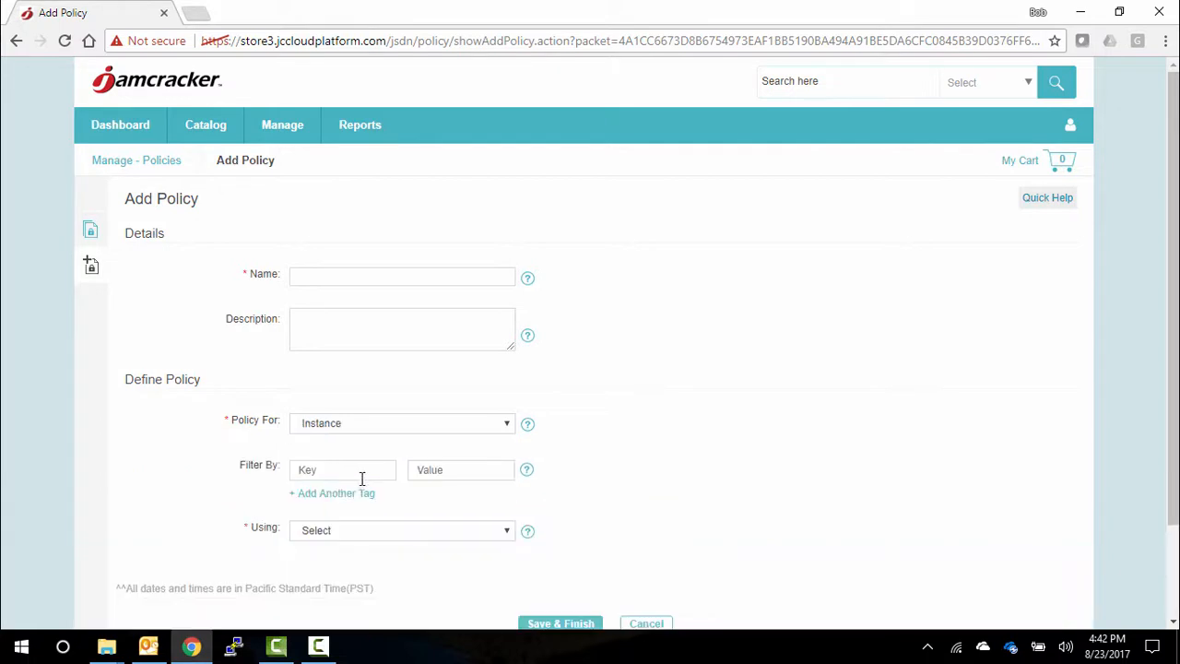
pyautogui.scroll(-1, 359, 477)
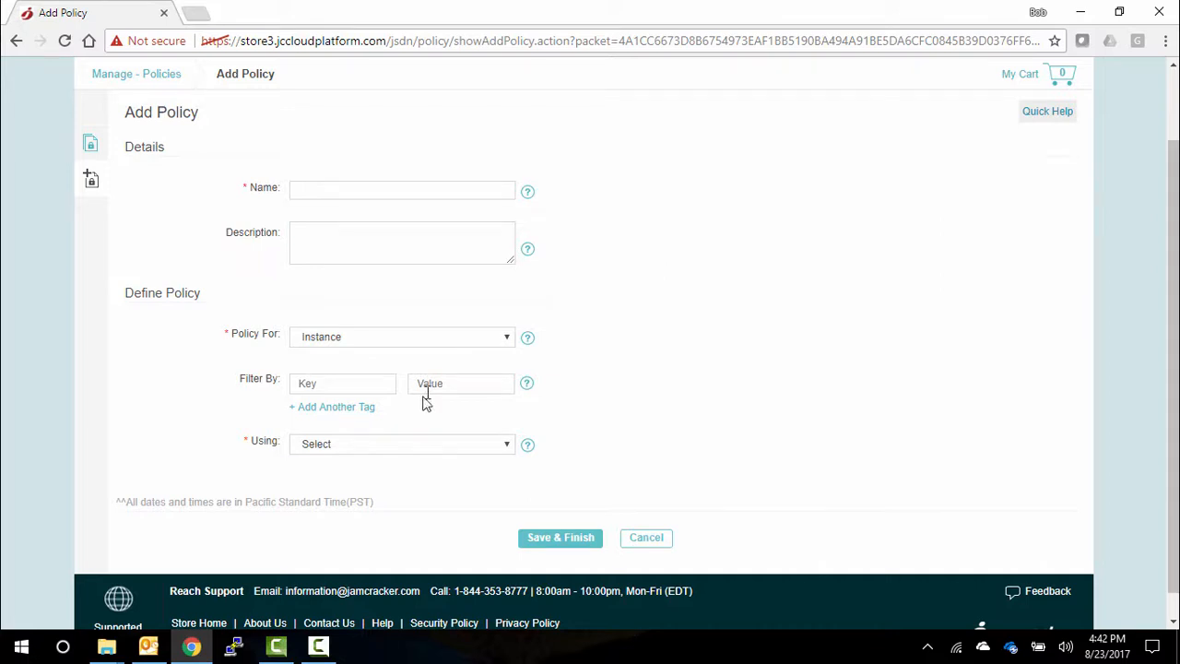
# - Base the instance policy on Calendar and set its recurrence to Weekly
pyautogui.click(385, 445)
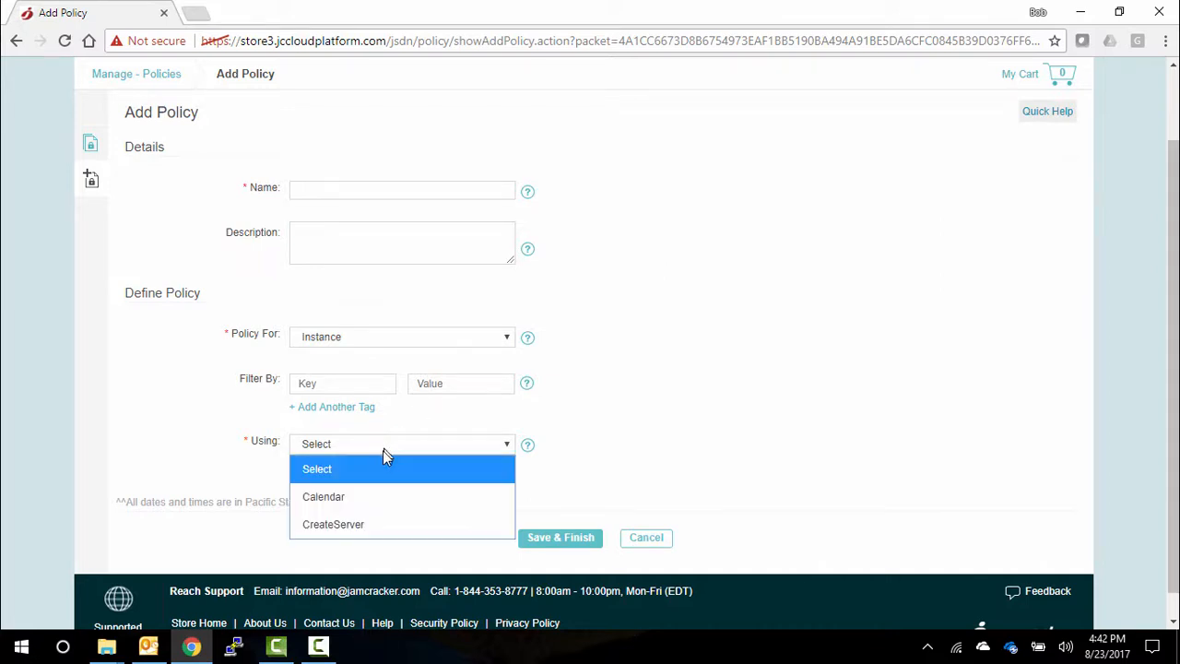
pyautogui.click(361, 499)
pyautogui.scroll(-1, 361, 503)
pyautogui.scroll(-1, 360, 496)
pyautogui.click(357, 339)
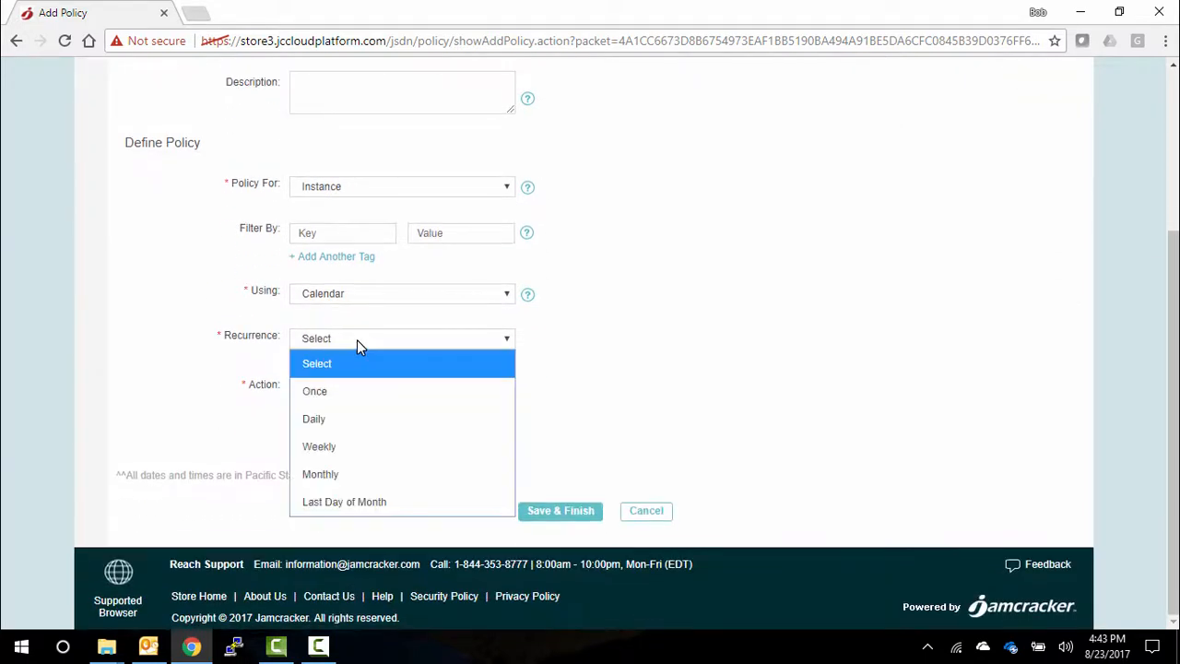
pyautogui.click(333, 446)
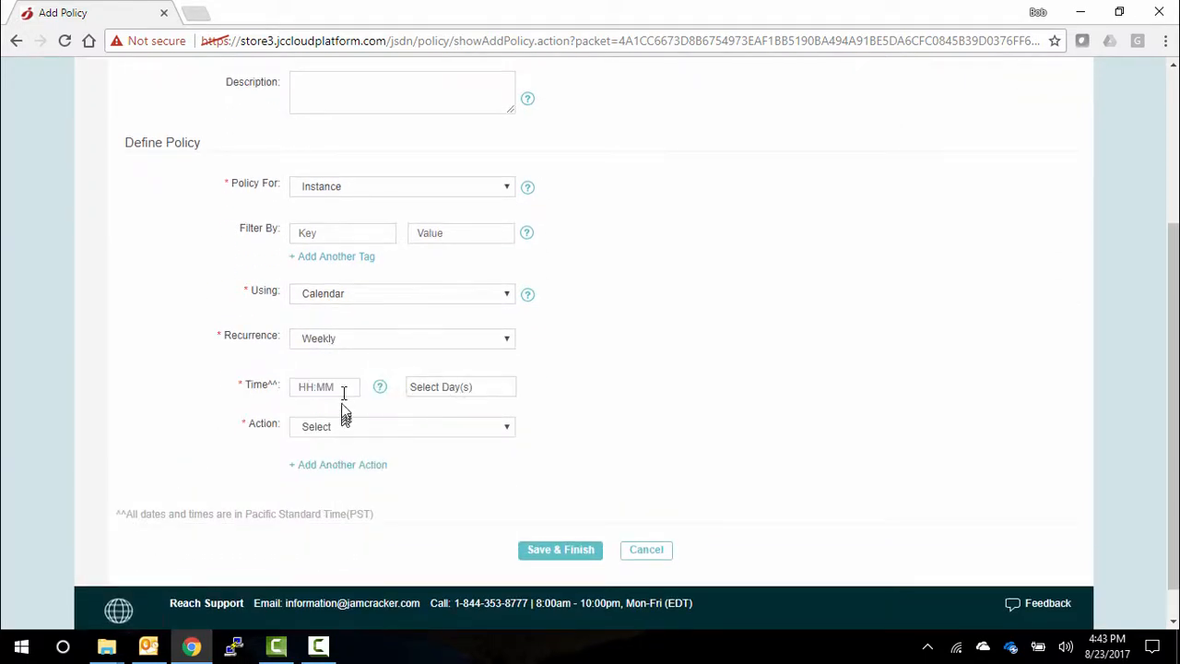
# - Review the weekday choices and the available actions for the weekly instance policy
pyautogui.click(459, 394)
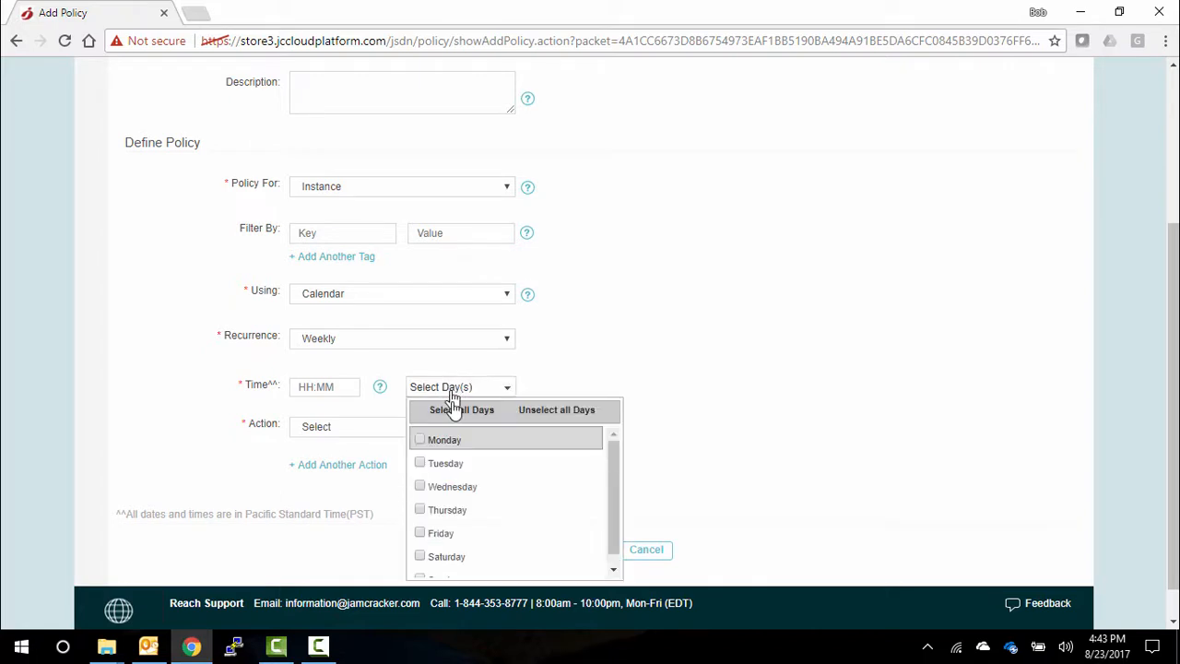
pyautogui.click(448, 513)
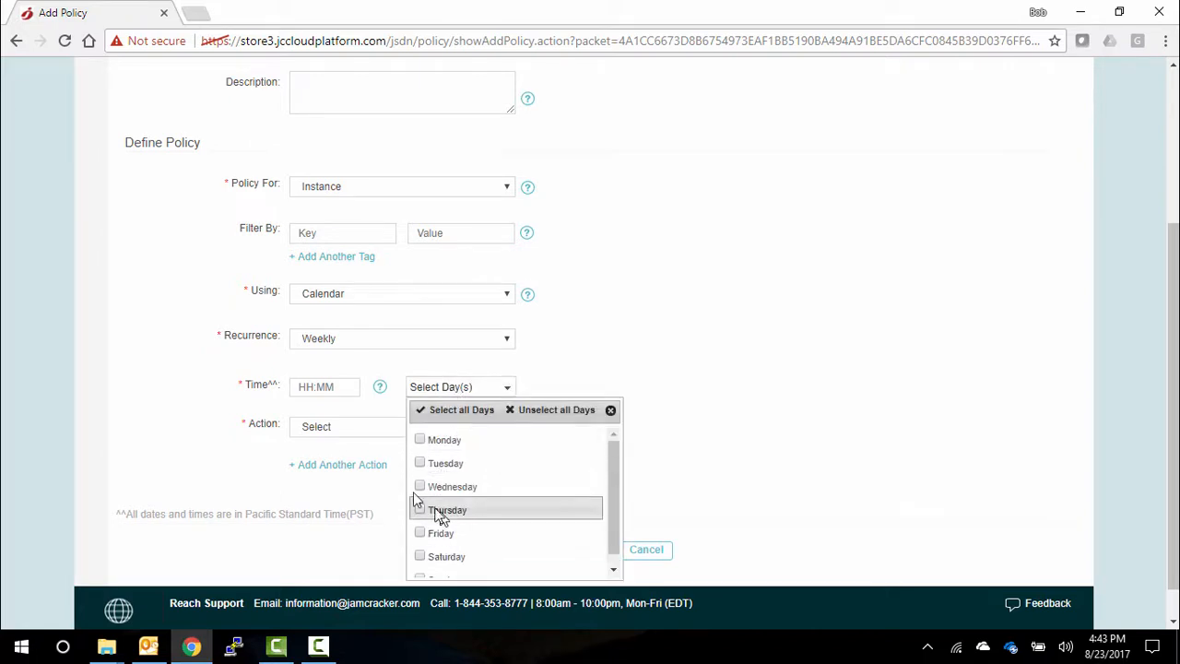
pyautogui.click(359, 425)
pyautogui.click(359, 425)
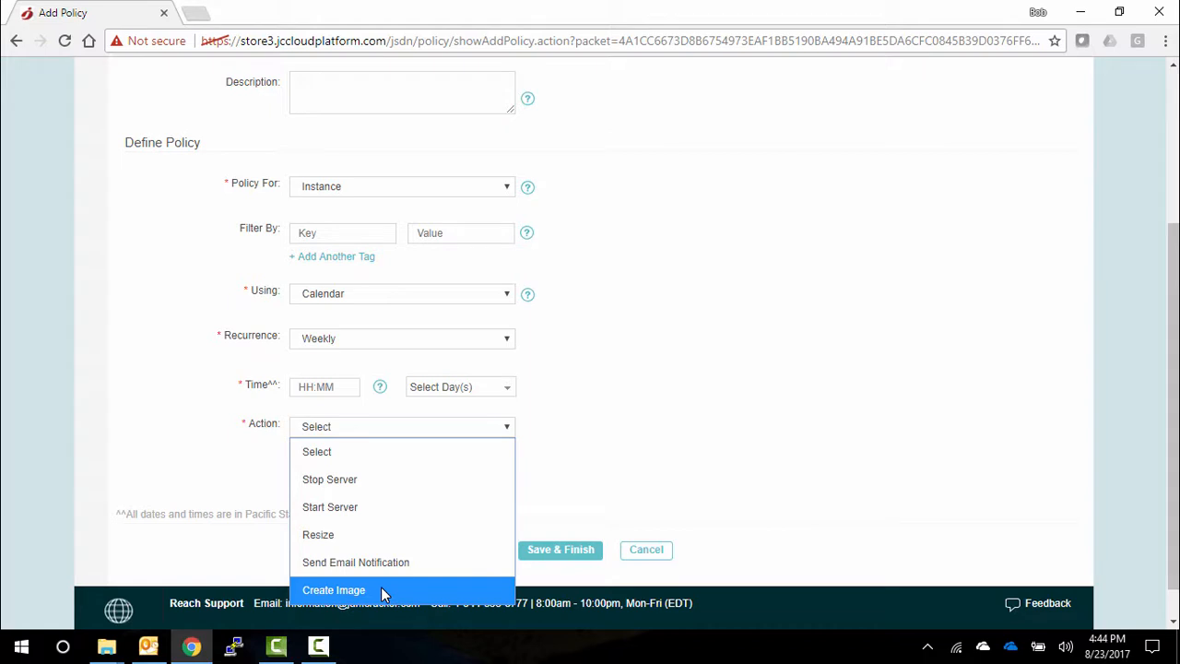
# - Switch the new policy to Volume using Calendar and review the actions offered for volumes
pyautogui.click(366, 187)
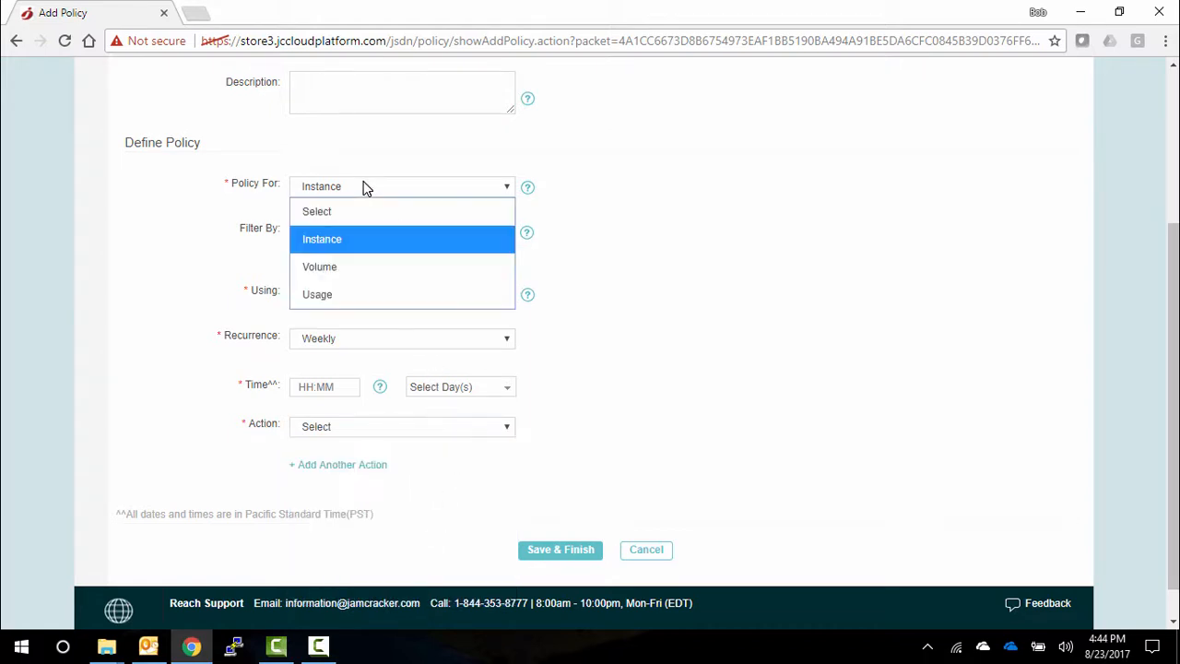
pyautogui.click(349, 270)
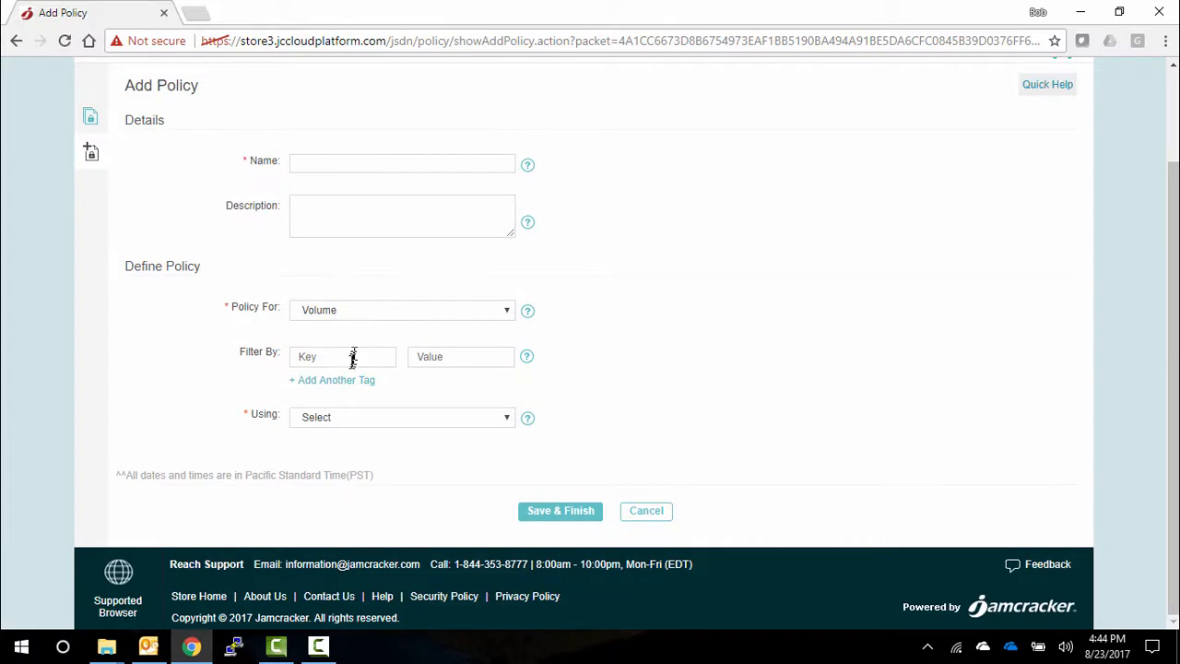
pyautogui.click(379, 420)
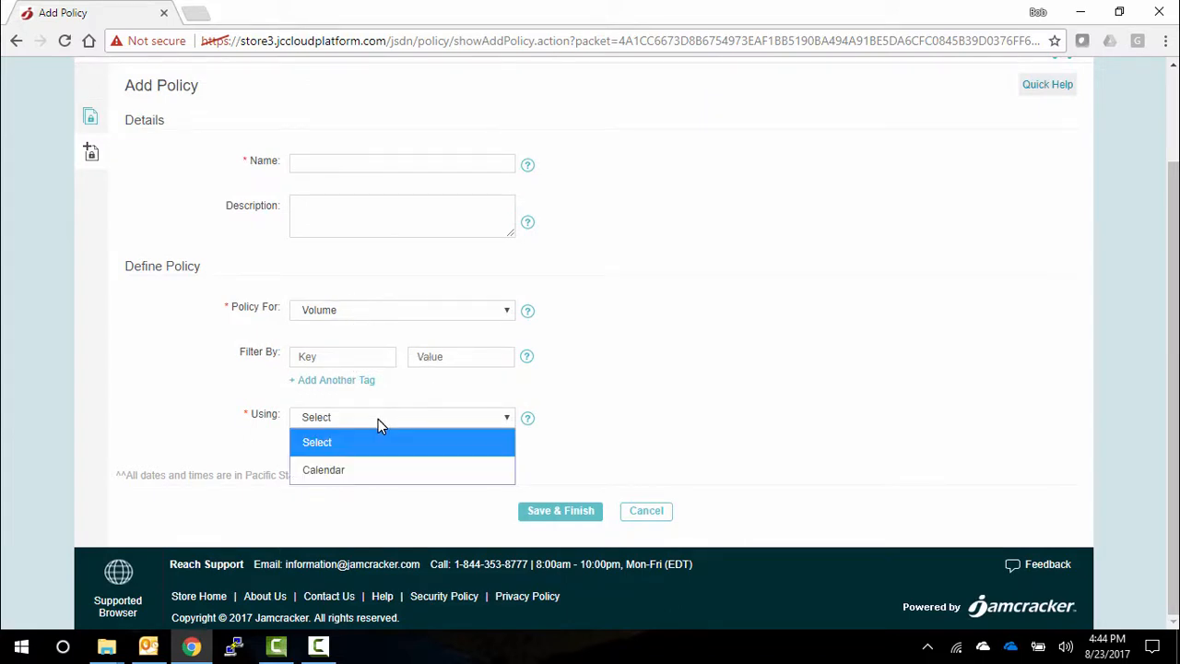
pyautogui.click(363, 471)
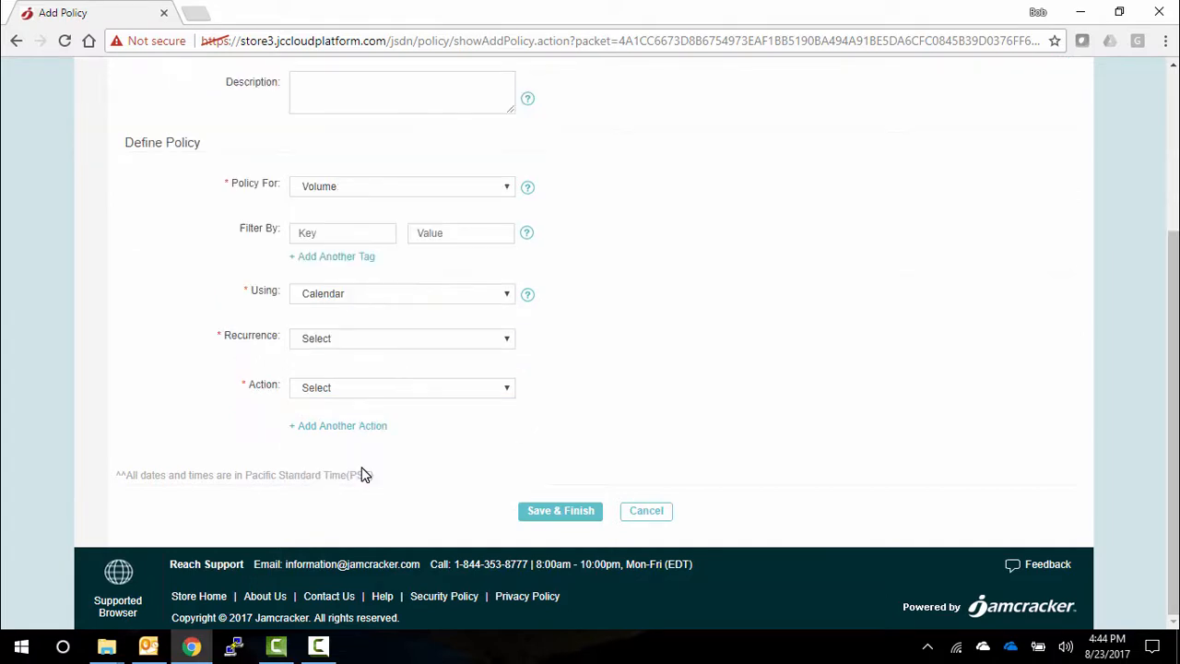
pyautogui.click(363, 388)
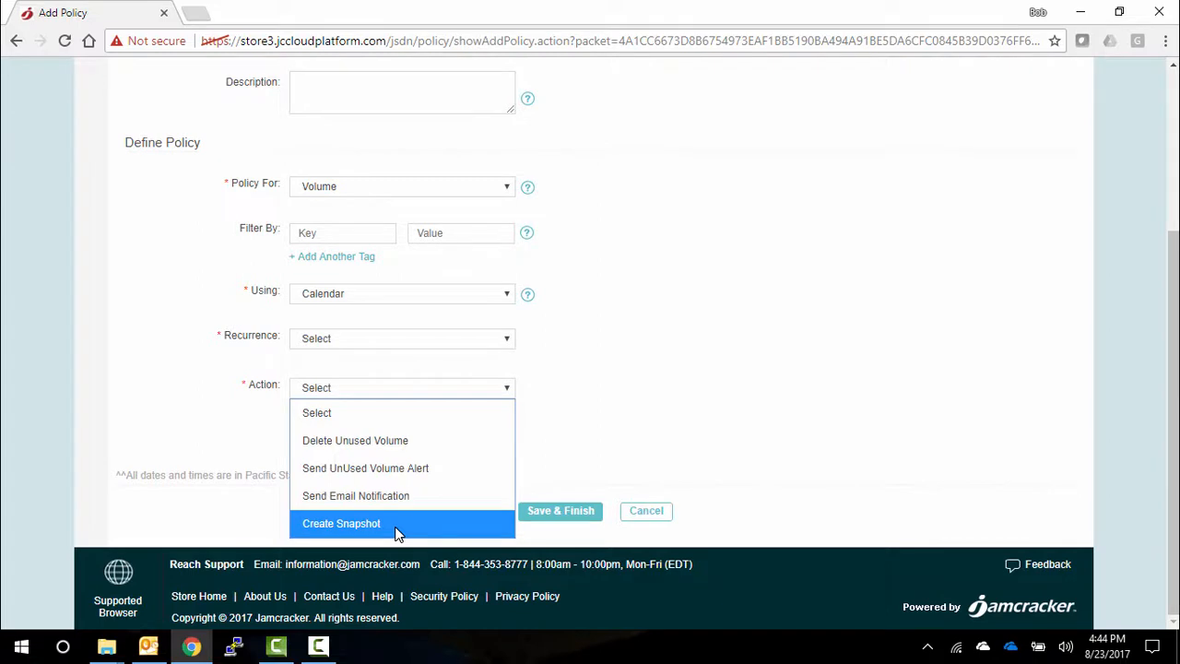
# - Switch the new policy to Usage, based on Calendar with a Weekly recurrence
pyautogui.click(359, 185)
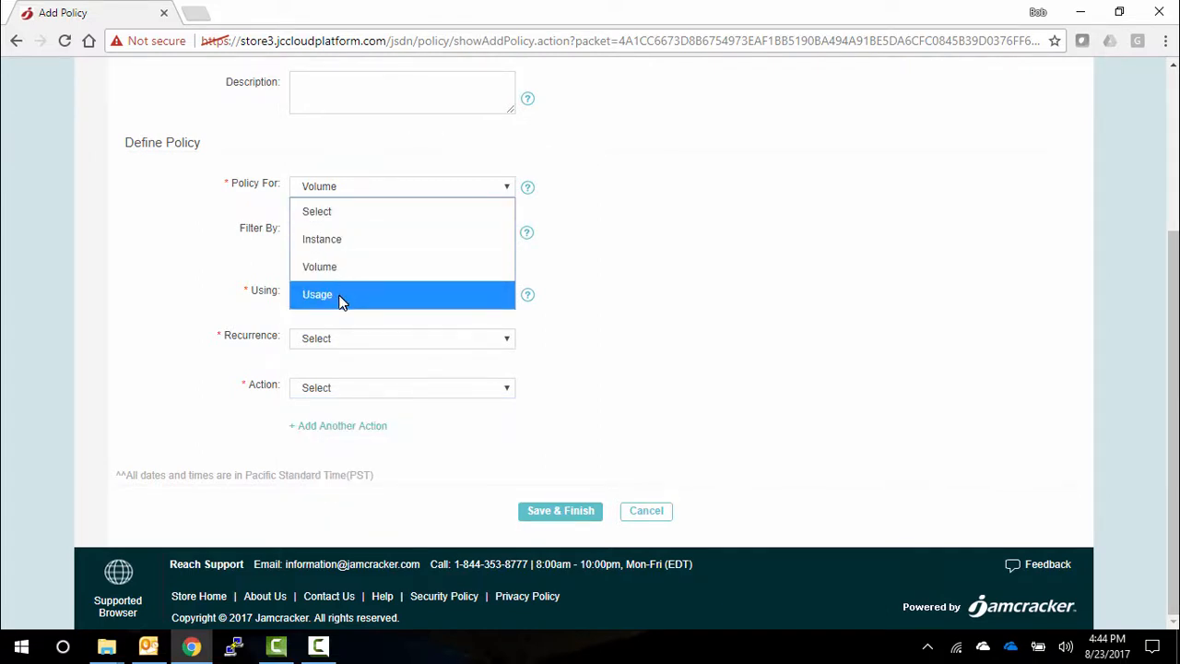
pyautogui.click(339, 296)
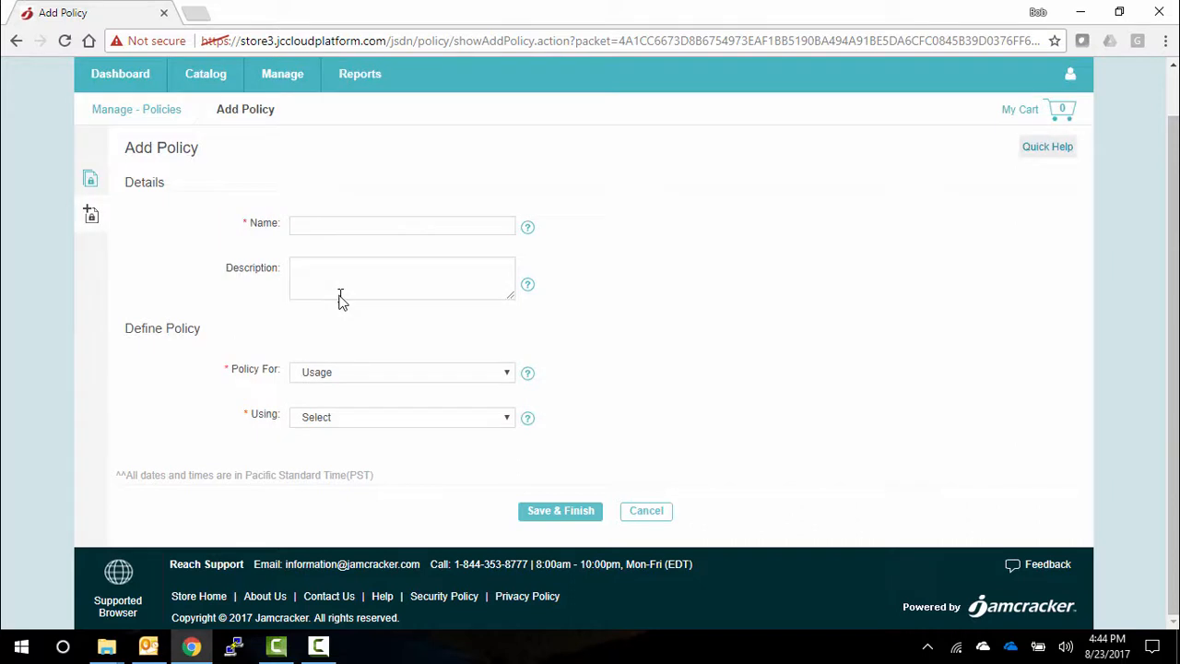
pyautogui.click(361, 416)
pyautogui.click(356, 470)
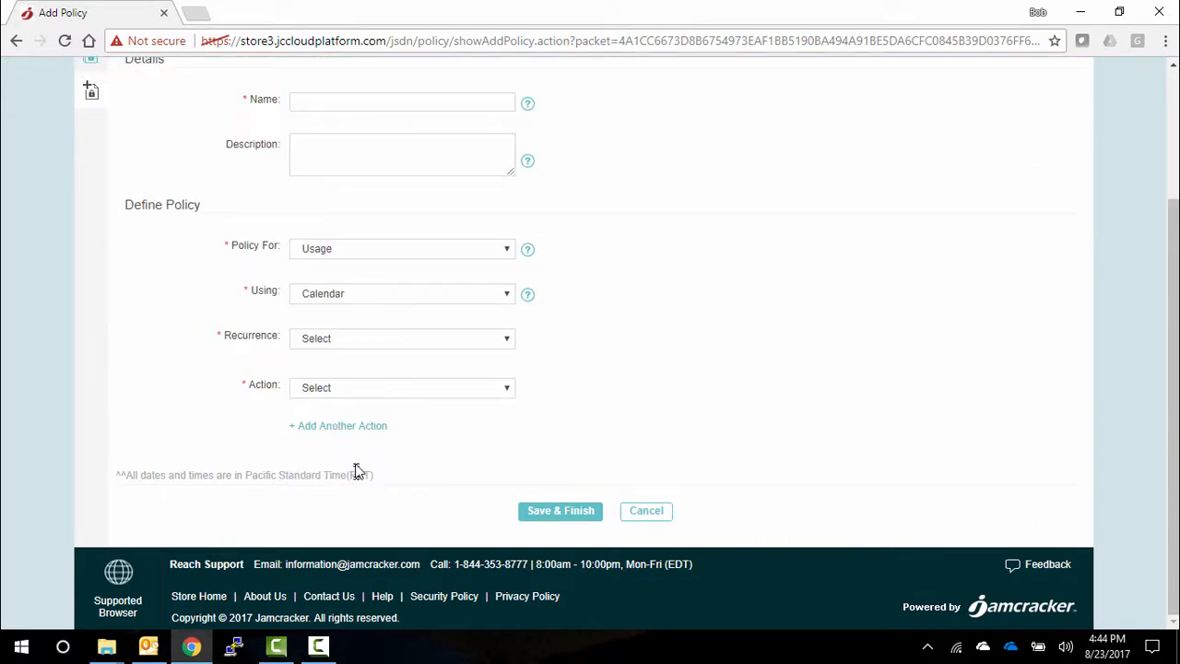
pyautogui.click(372, 339)
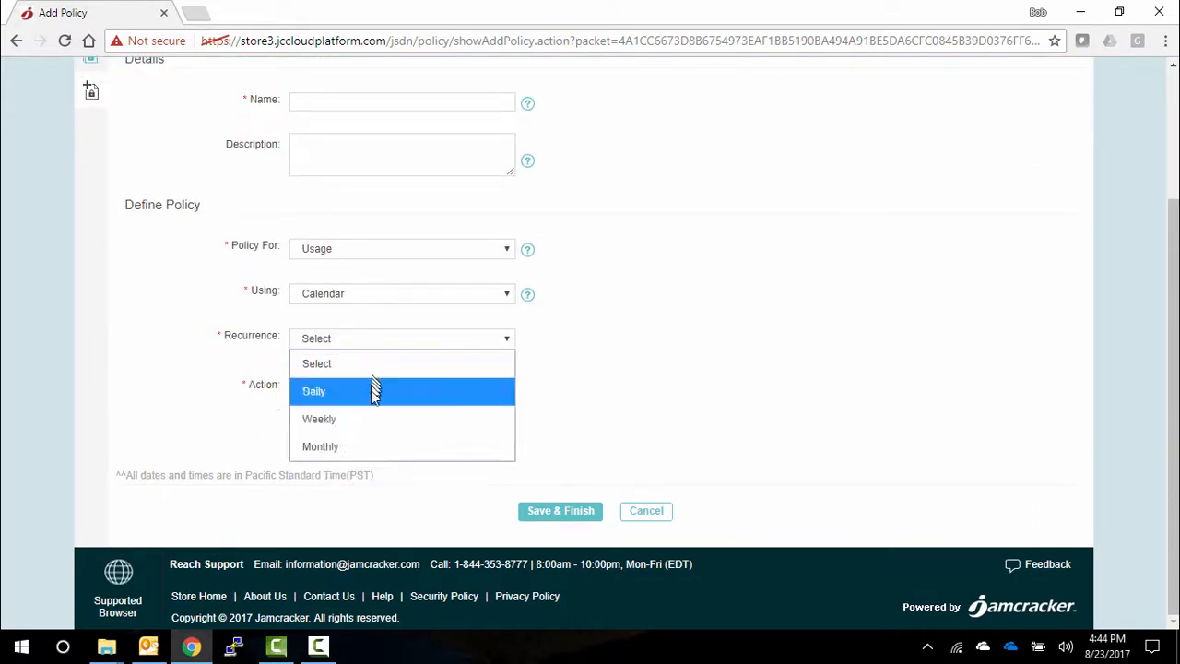
pyautogui.click(369, 420)
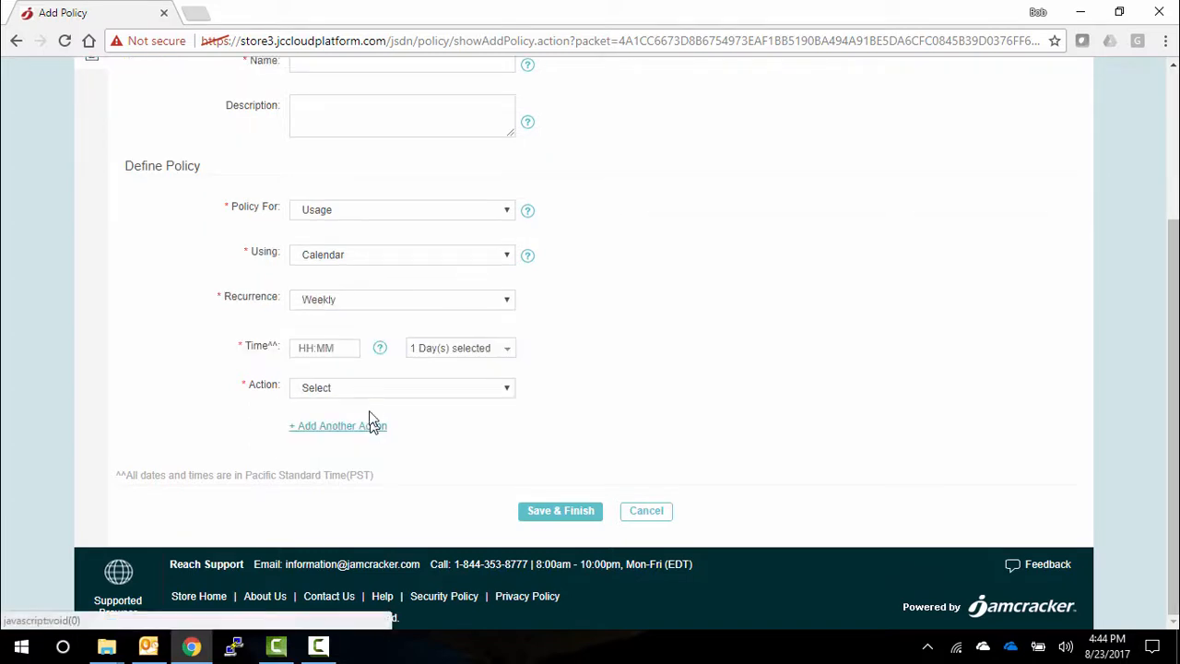
# - Set the usage policy's action to Send Provider Account Level Usage Email with Microsoft CSP/PAYG as the provider
pyautogui.click(372, 389)
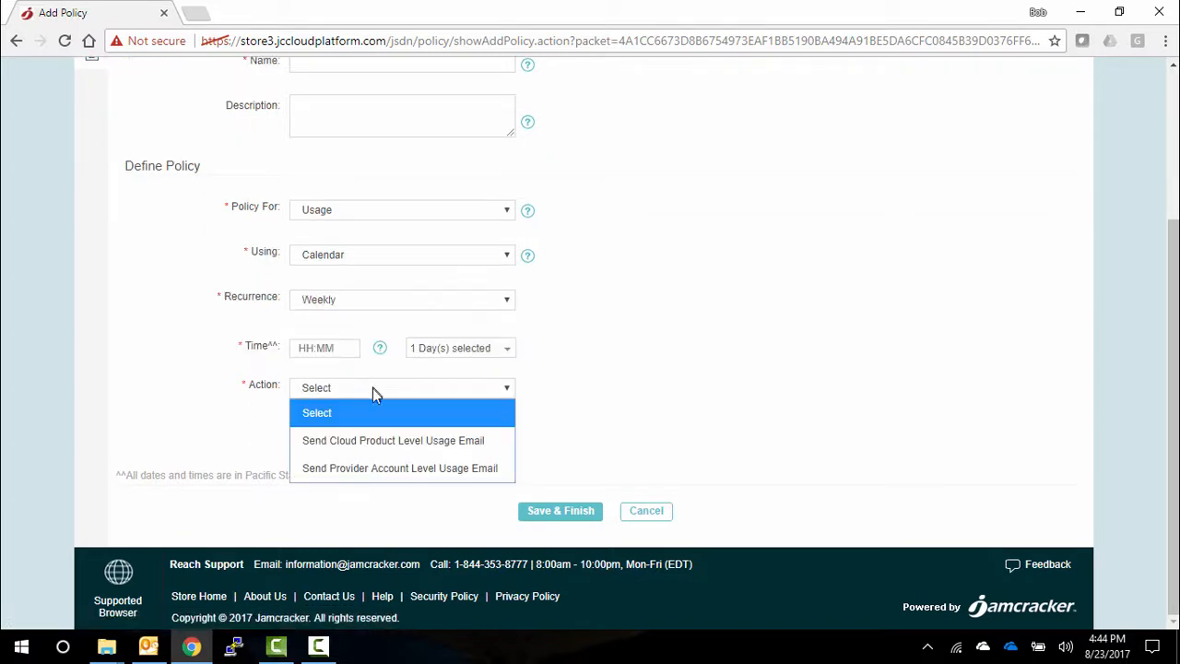
pyautogui.click(379, 468)
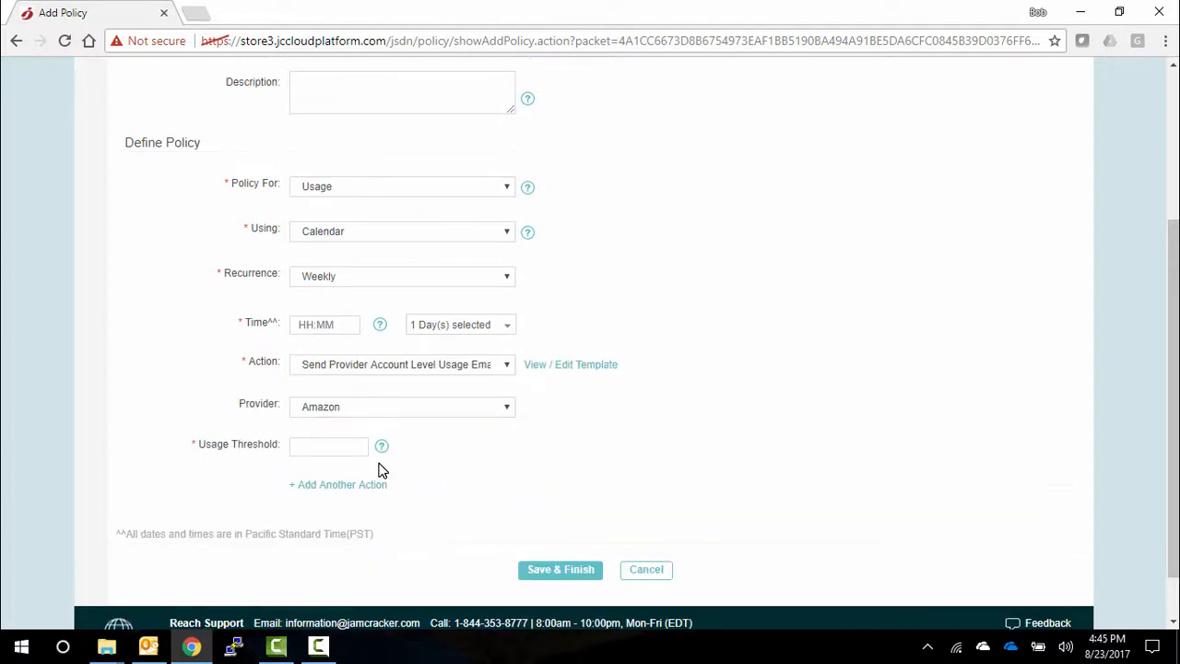
pyautogui.click(359, 407)
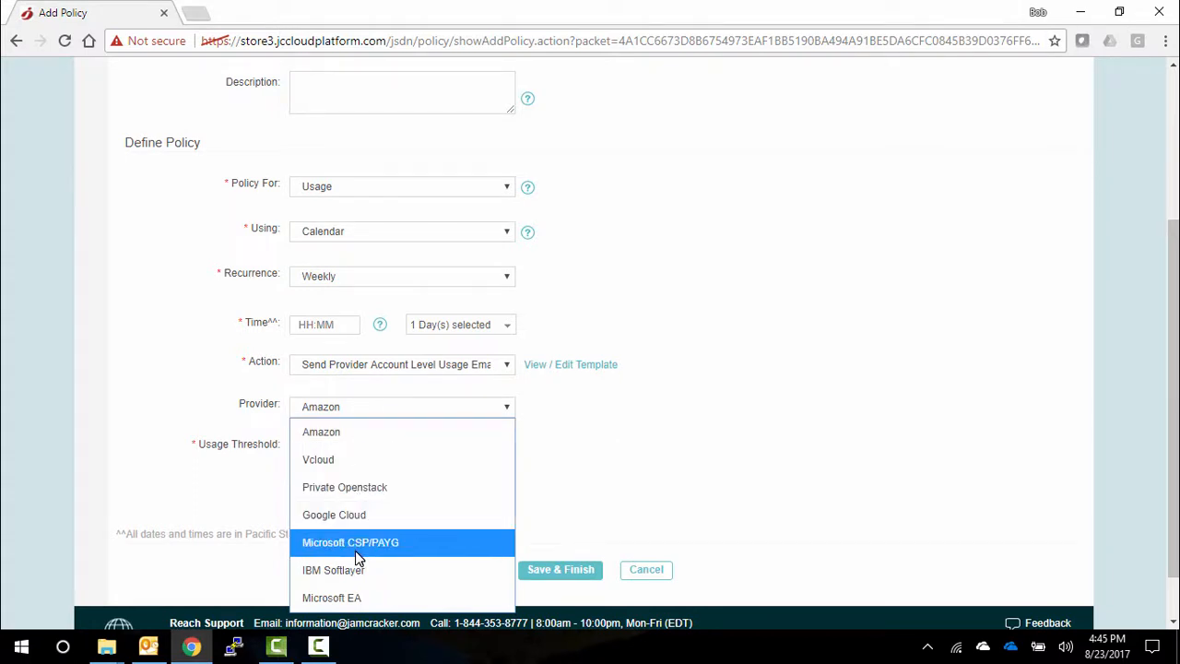
pyautogui.click(355, 547)
pyautogui.click(337, 446)
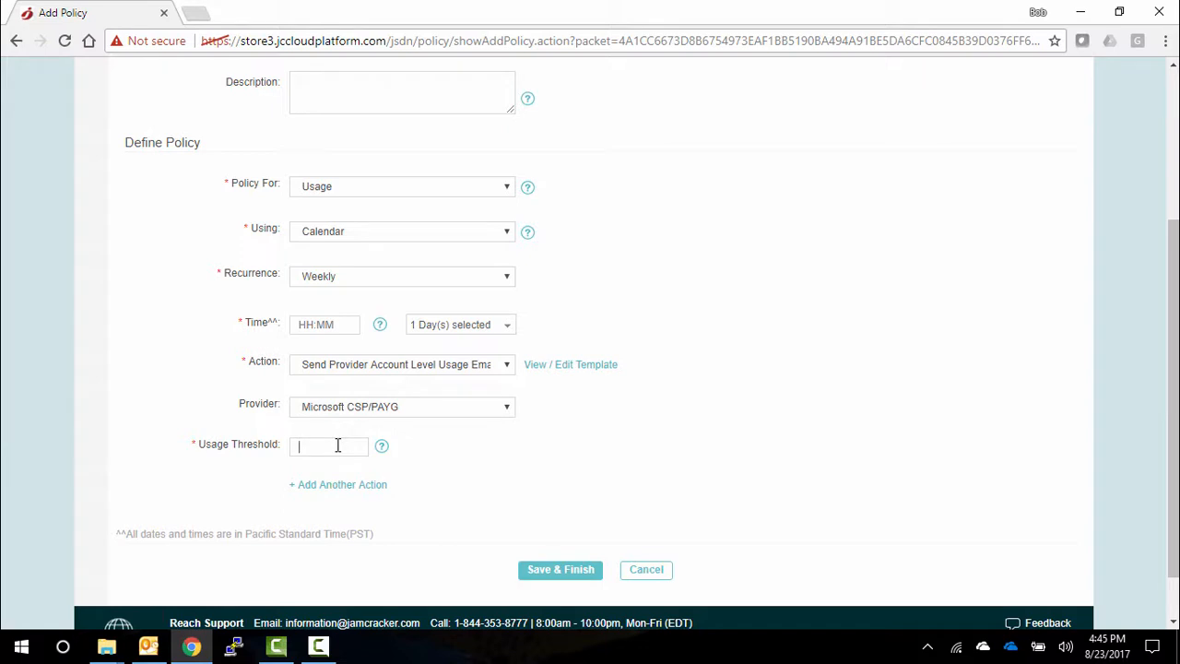
# - Review the resource options for the Send Cloud Product Level Usage Email action and discard the new policy
pyautogui.click(344, 364)
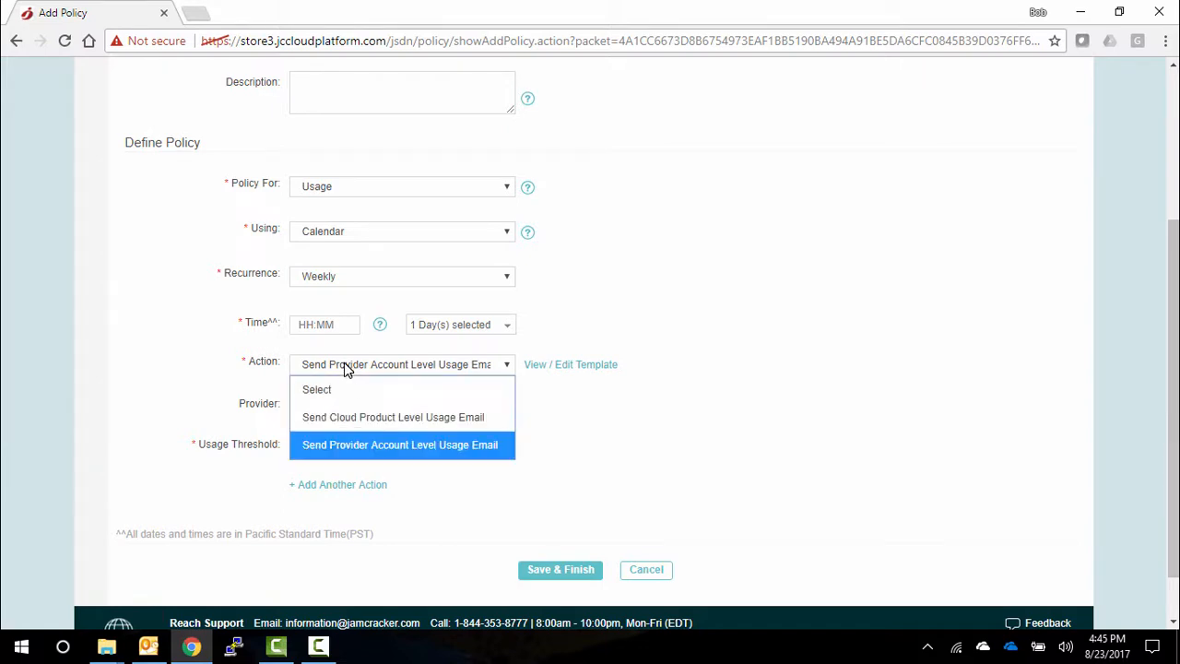
pyautogui.click(367, 419)
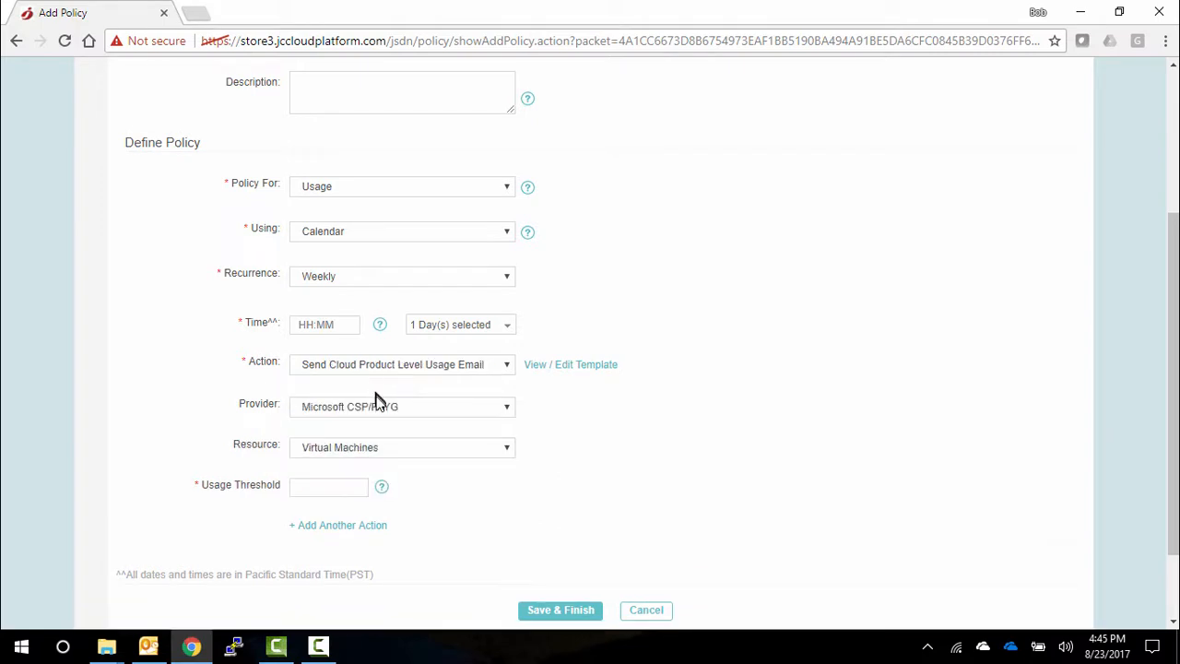
pyautogui.click(377, 449)
pyautogui.click(376, 449)
pyautogui.click(392, 451)
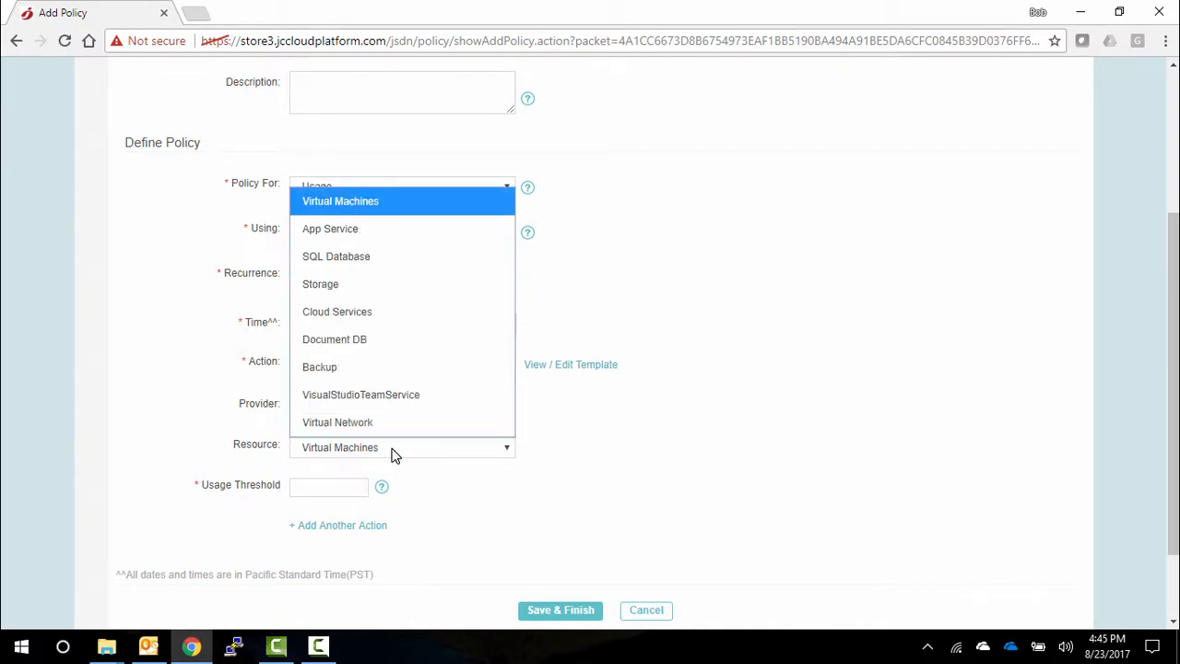
pyautogui.click(392, 451)
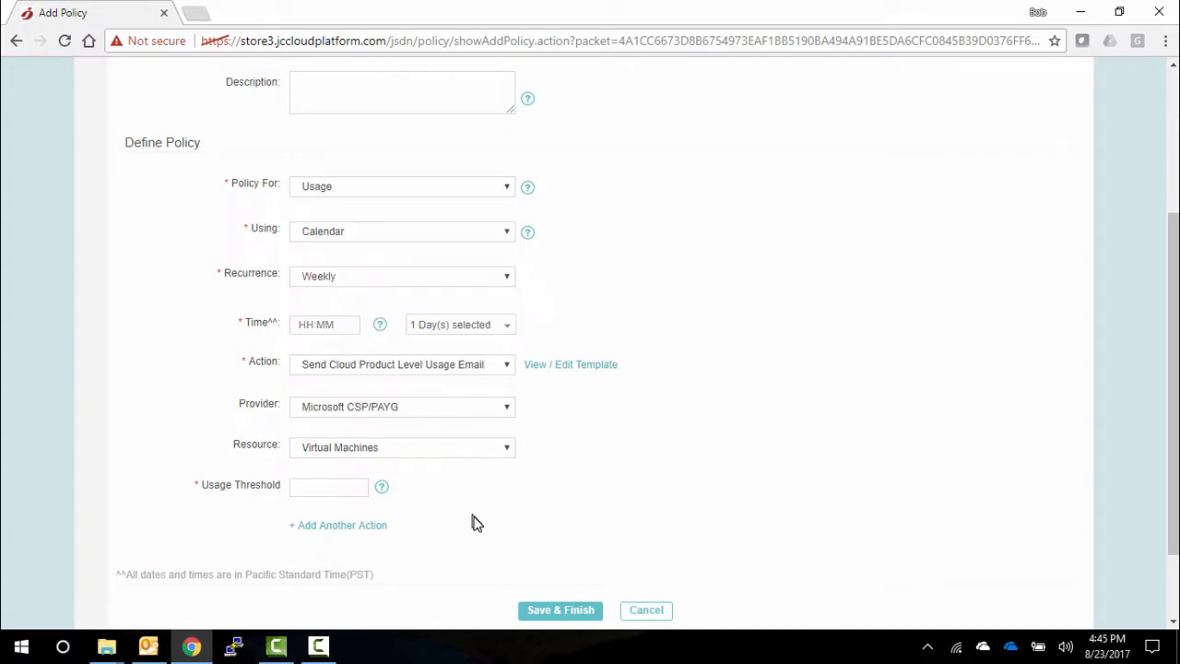
pyautogui.click(646, 610)
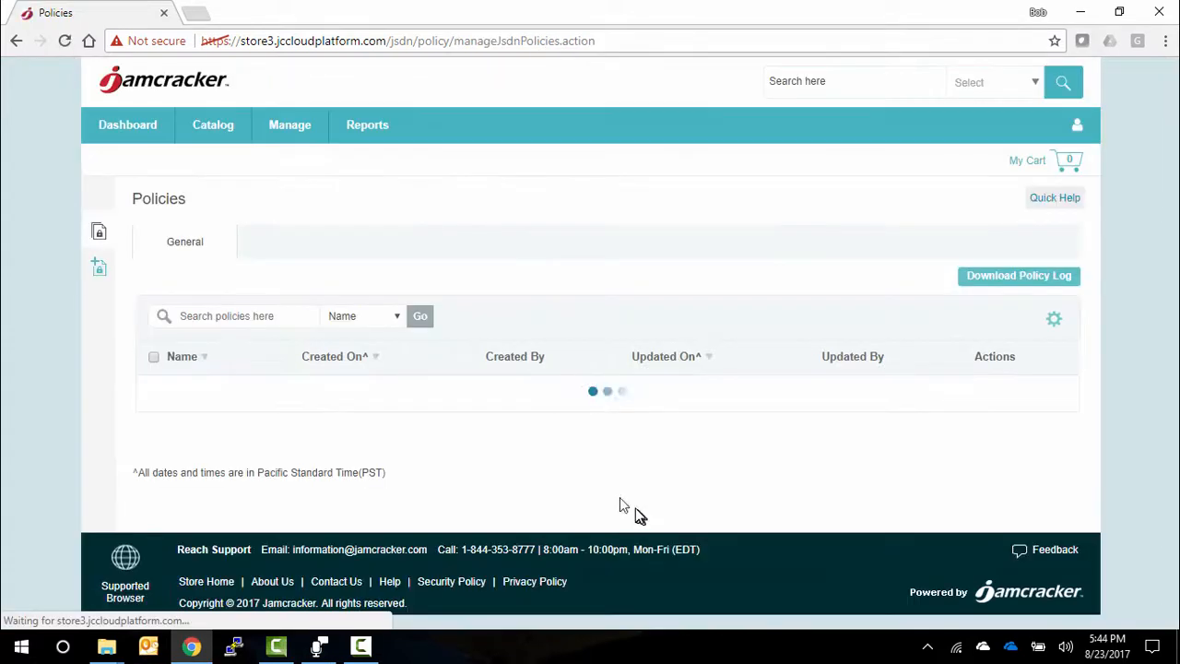
# - Open the company's invoices and view the details of the cleared invoice dated 08/19/2017
pyautogui.click(284, 135)
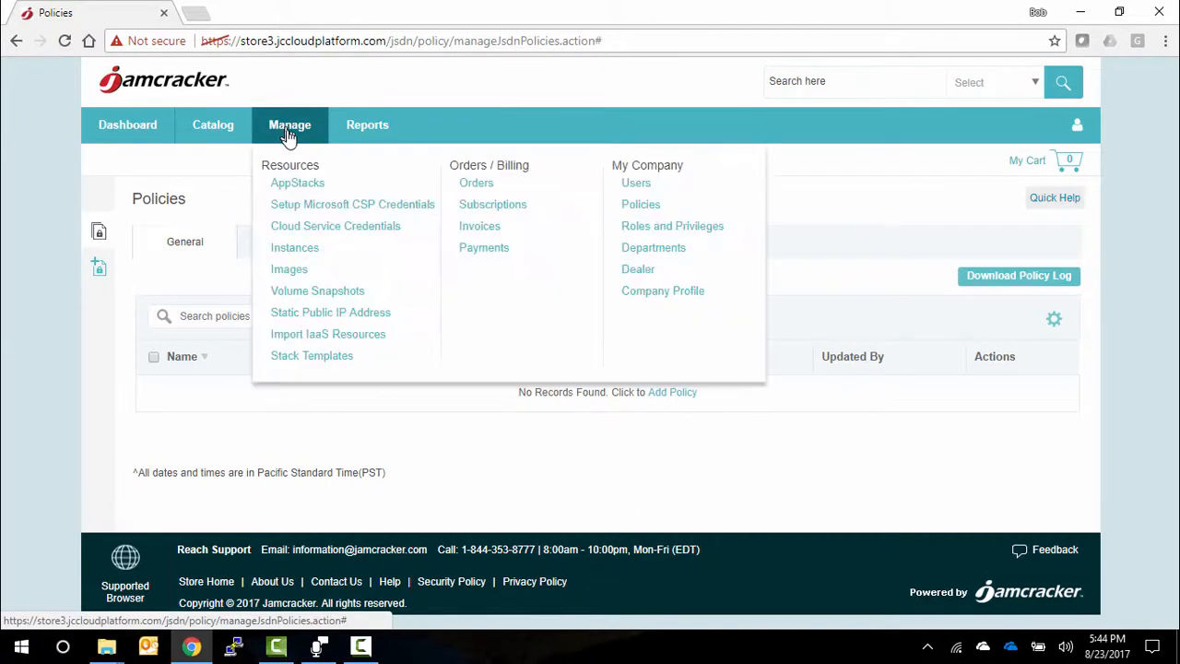
pyautogui.click(487, 228)
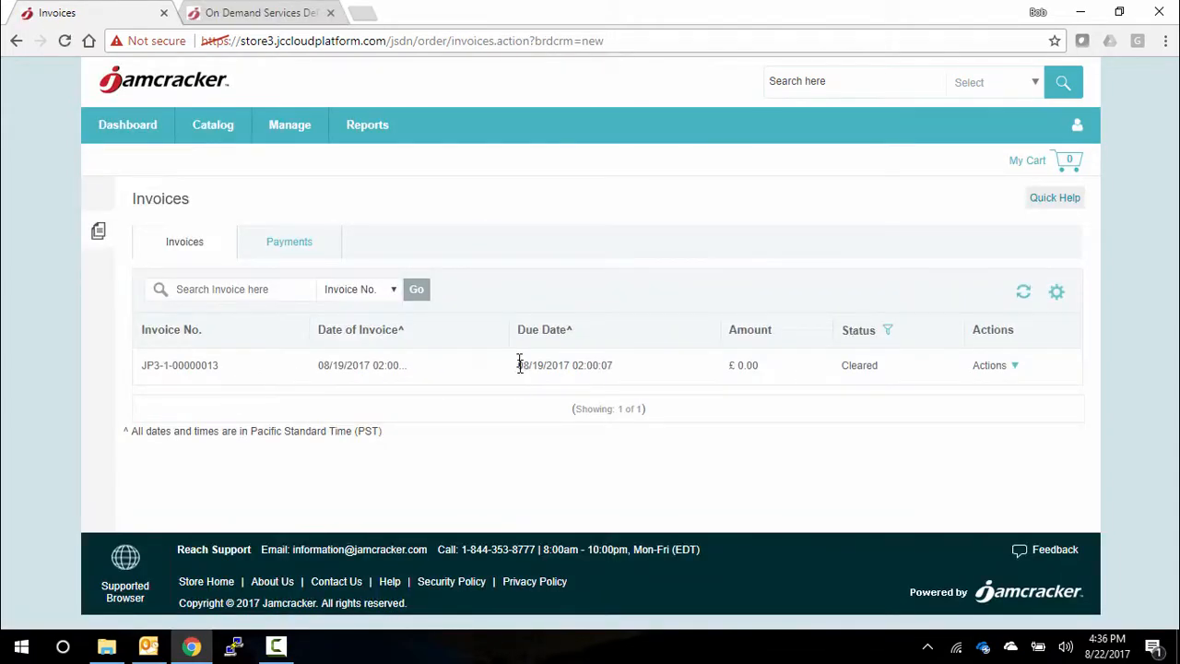
pyautogui.click(989, 373)
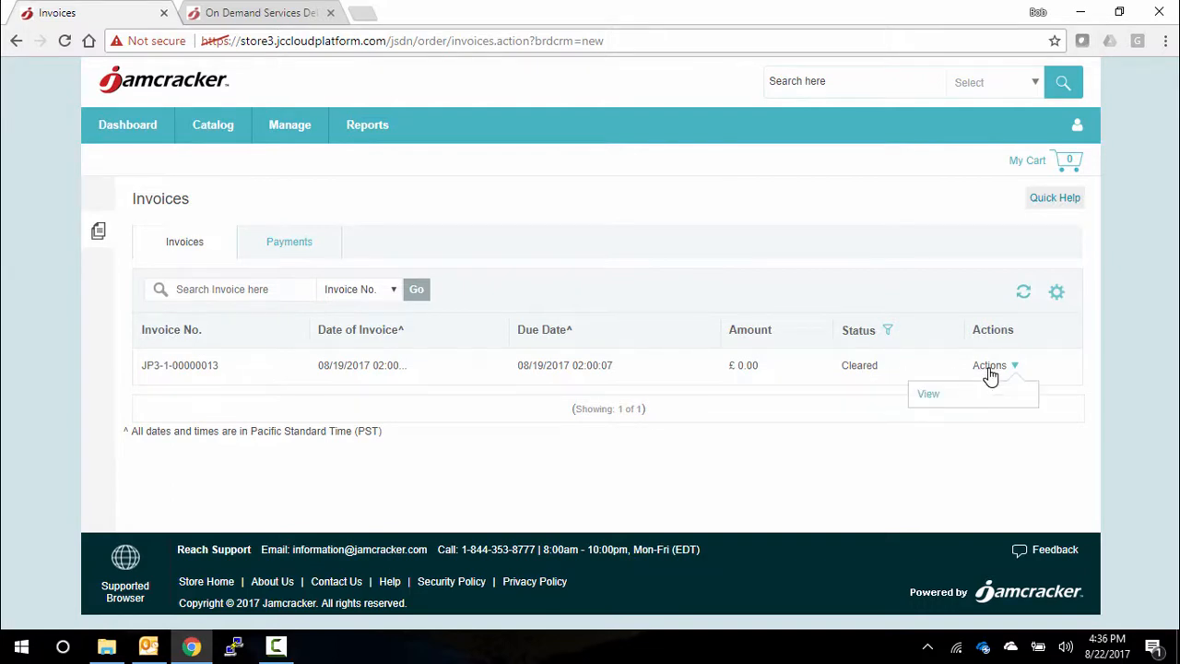
pyautogui.click(929, 396)
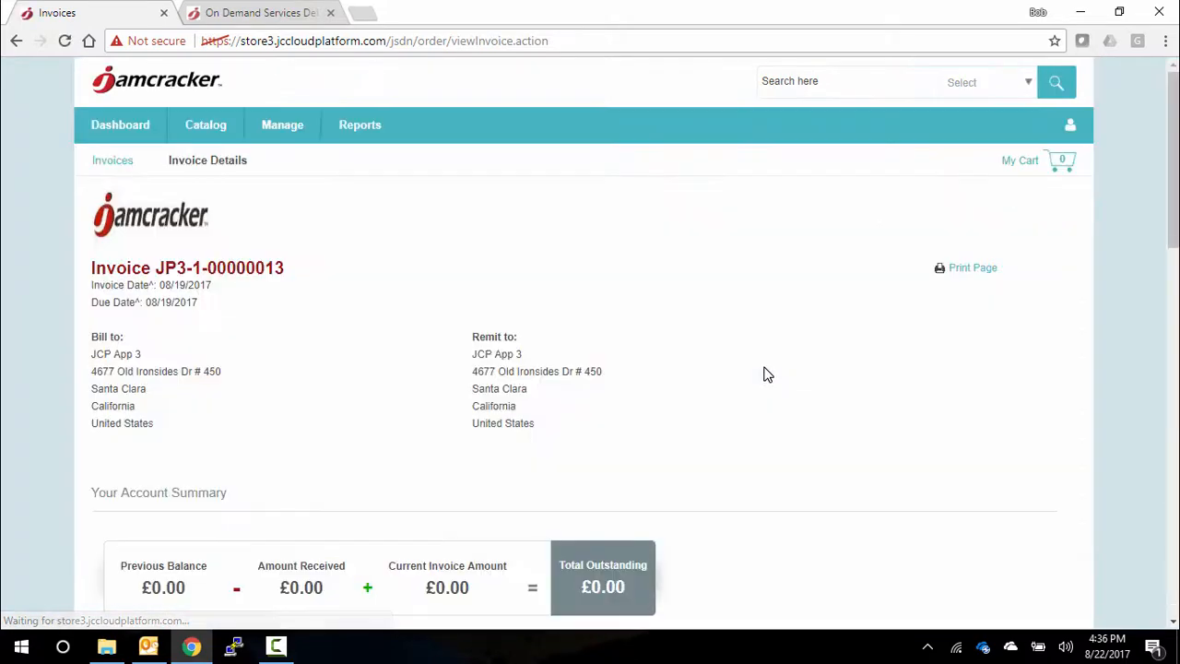
# - Examine the invoice's current charges for each subscription, its payment and refund history, and the account summary
pyautogui.scroll(-5, 765, 375)
pyautogui.scroll(-2, 765, 374)
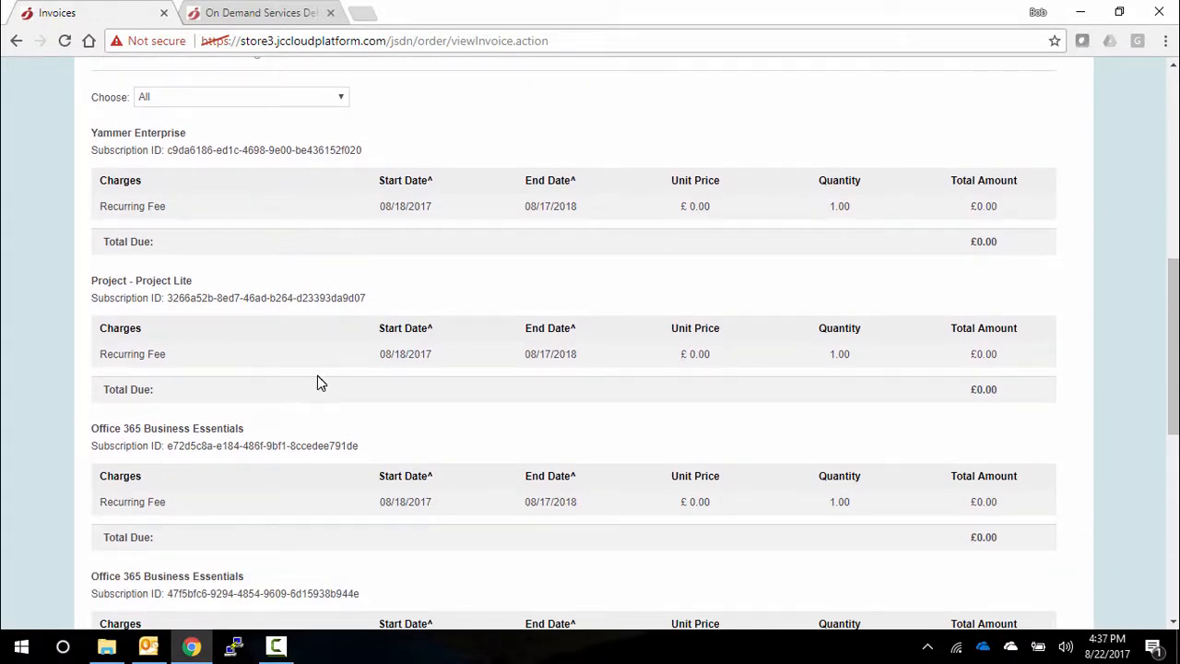
pyautogui.scroll(-1, 318, 380)
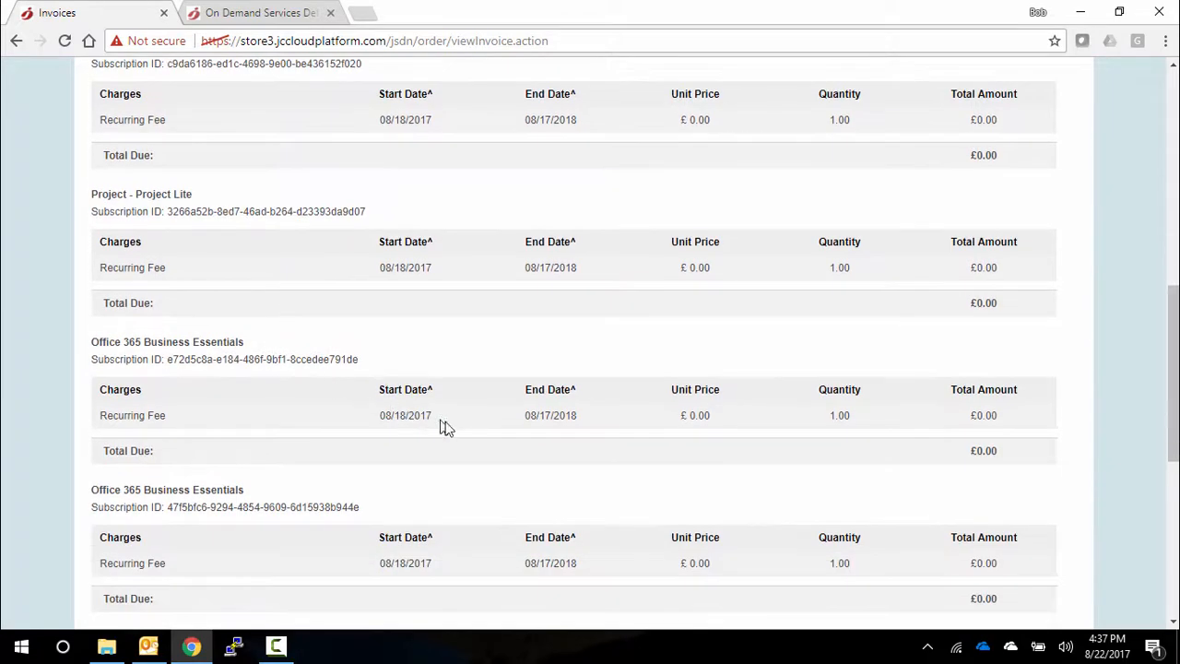
pyautogui.scroll(-2, 449, 428)
pyautogui.scroll(-3, 449, 429)
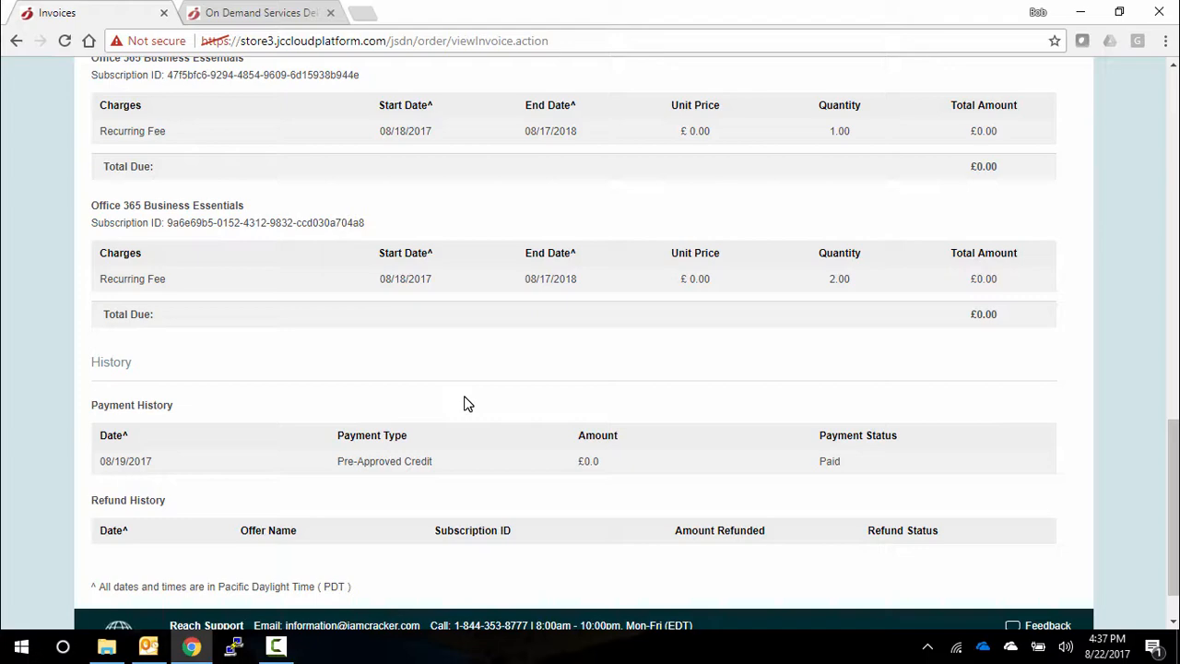
pyautogui.scroll(8, 466, 403)
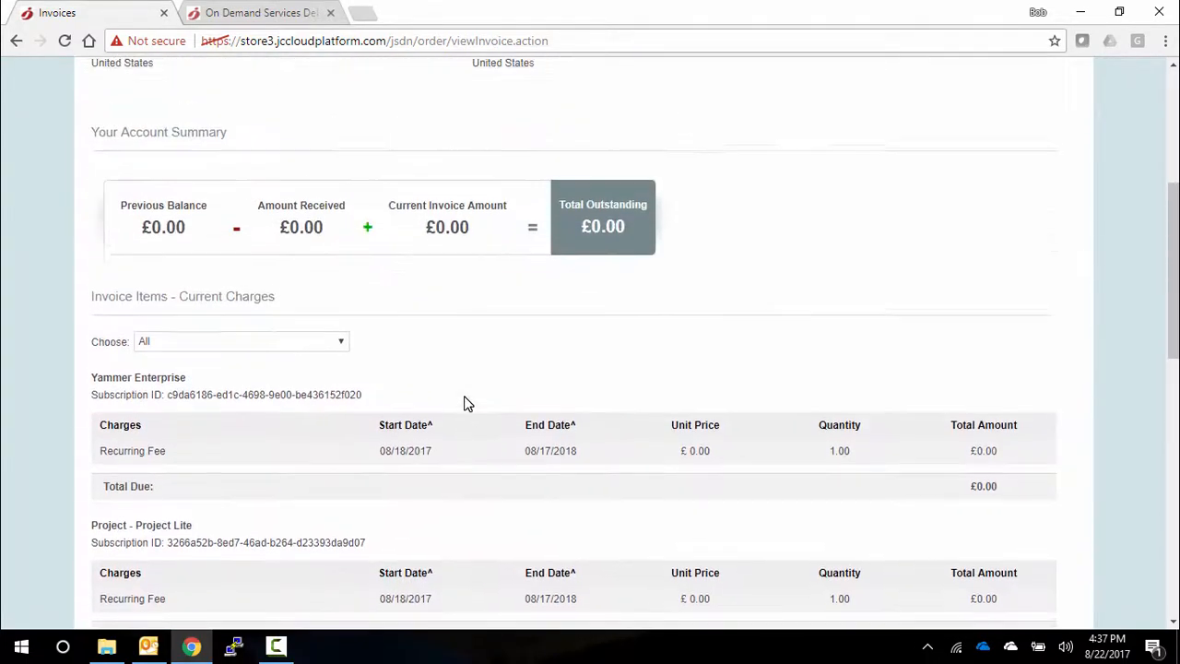
pyautogui.scroll(1, 465, 403)
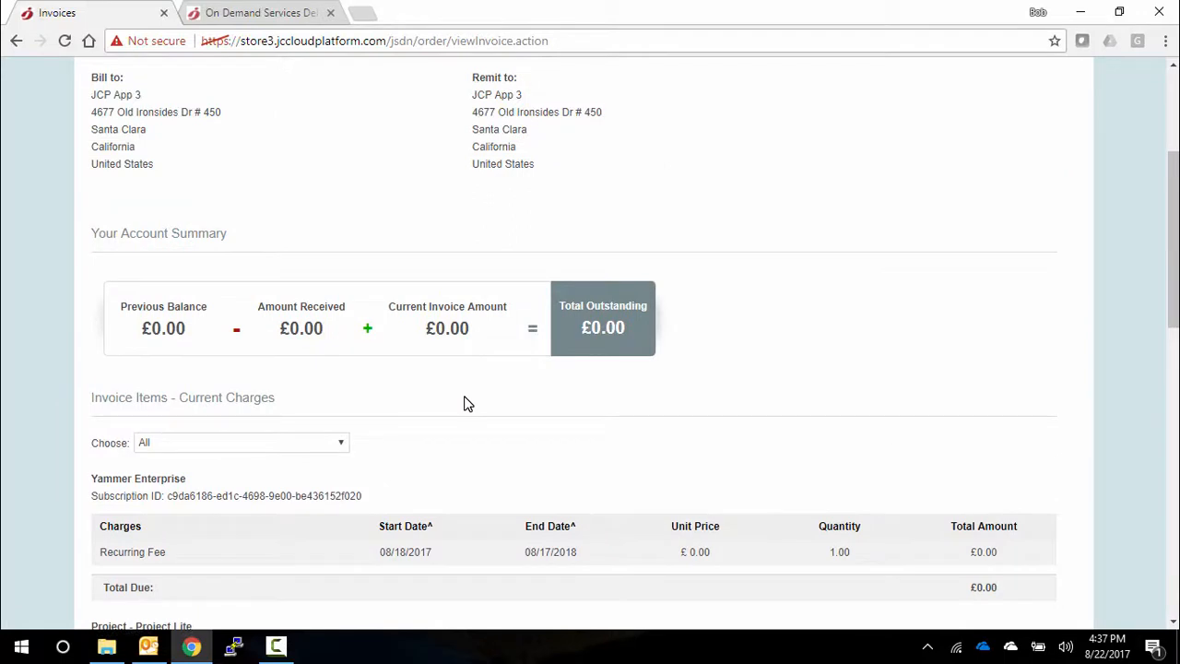
pyautogui.scroll(1, 466, 403)
pyautogui.scroll(2, 466, 403)
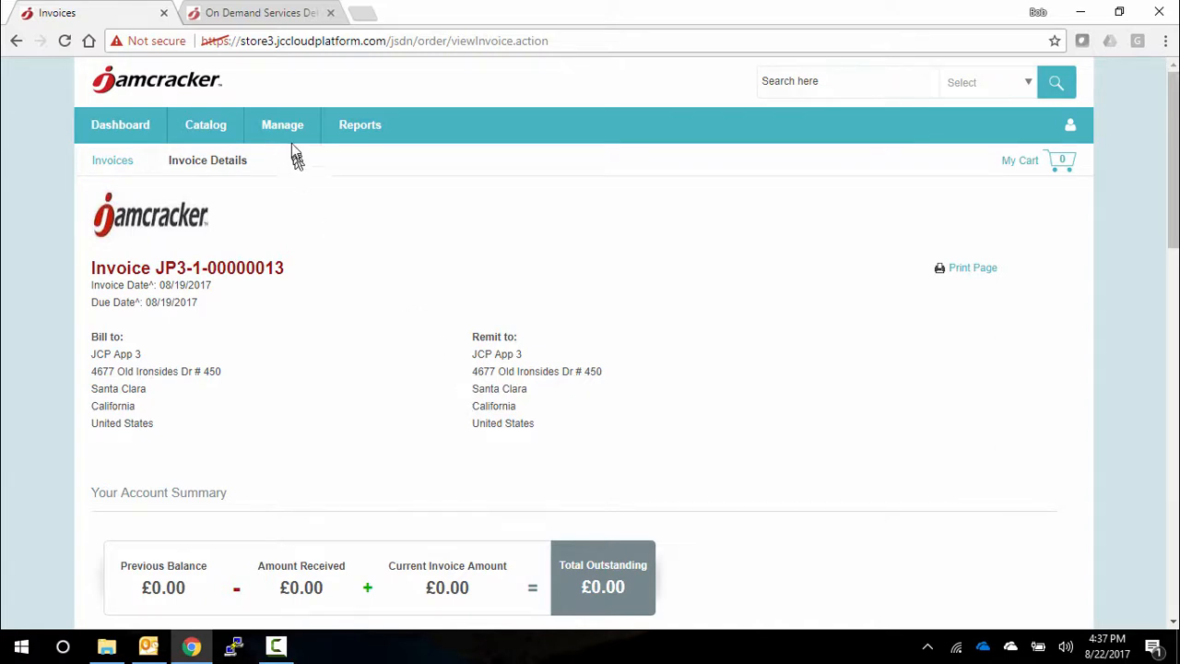
# - Switch to the admin console and leave the demastack stack template editor, discarding the unsaved changes
pyautogui.click(272, 18)
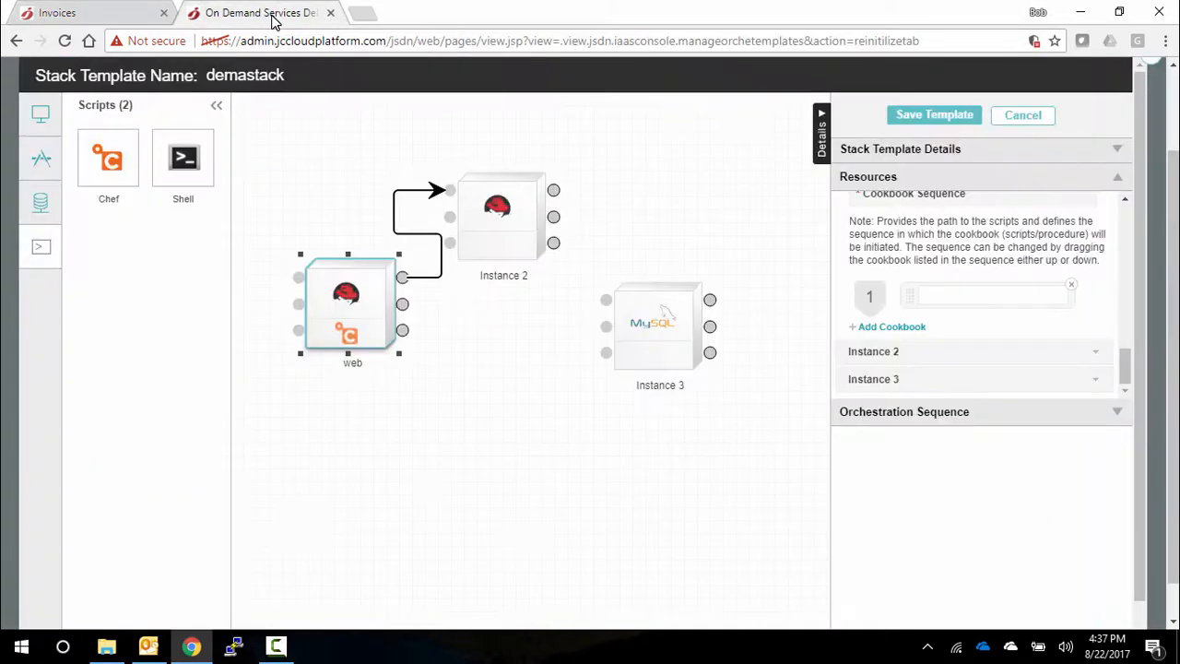
pyautogui.click(1010, 122)
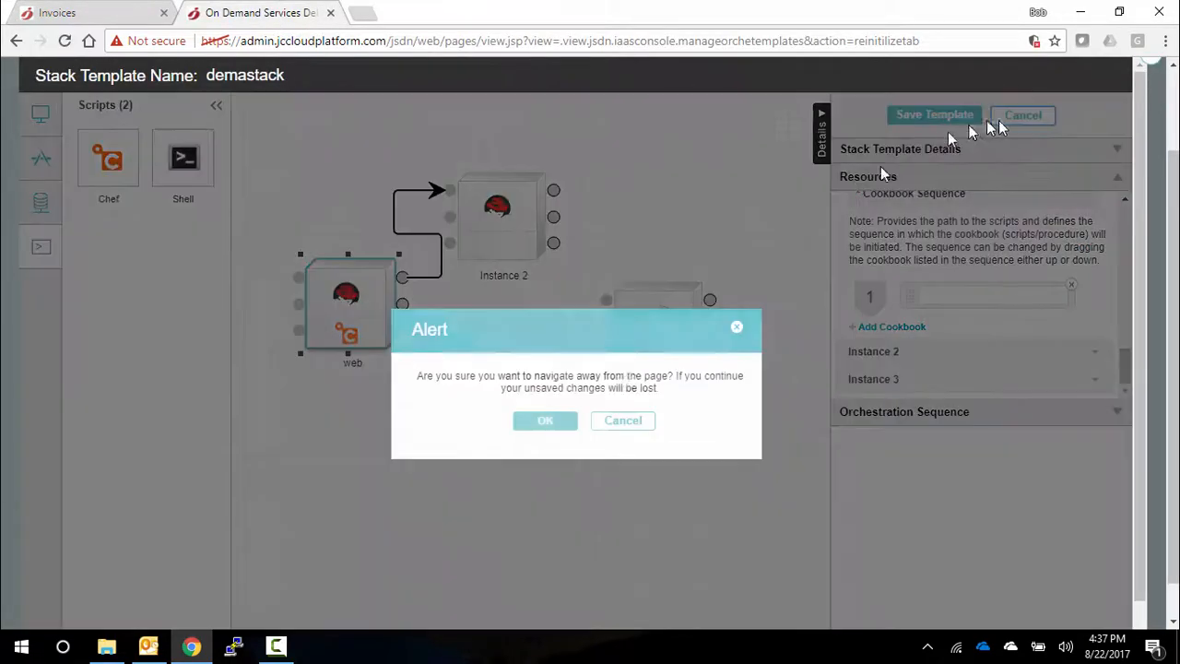
pyautogui.click(532, 424)
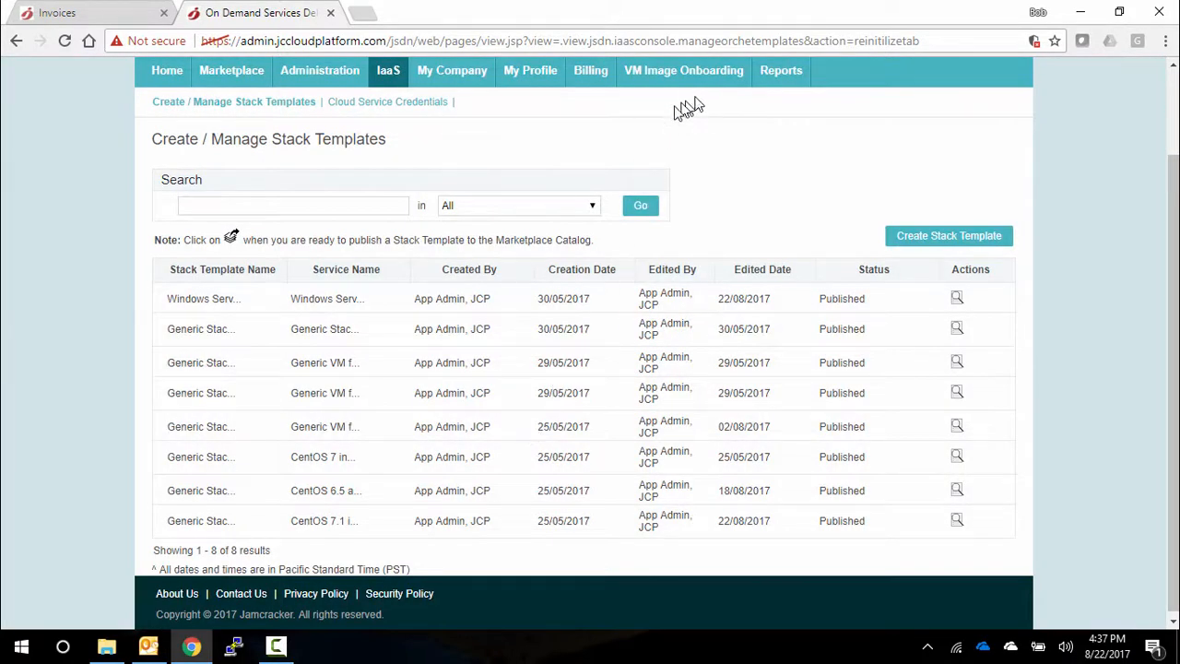
# - Go to Service Management in the administration area and search the services for 365
pyautogui.click(316, 78)
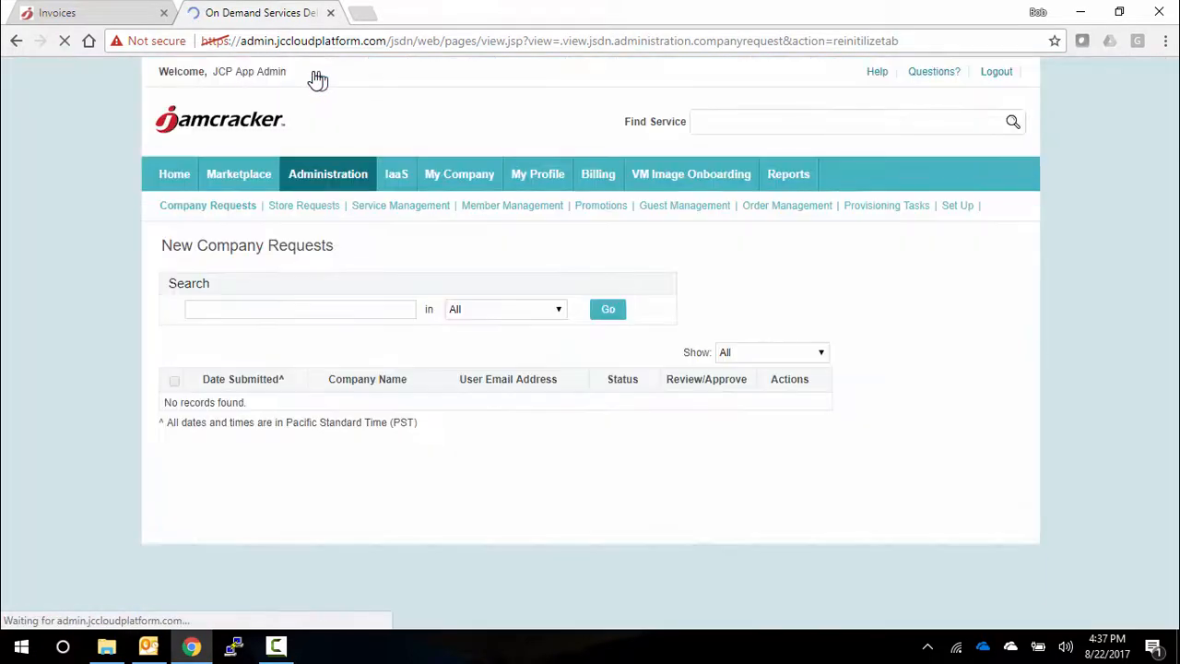
pyautogui.click(400, 207)
pyautogui.click(308, 327)
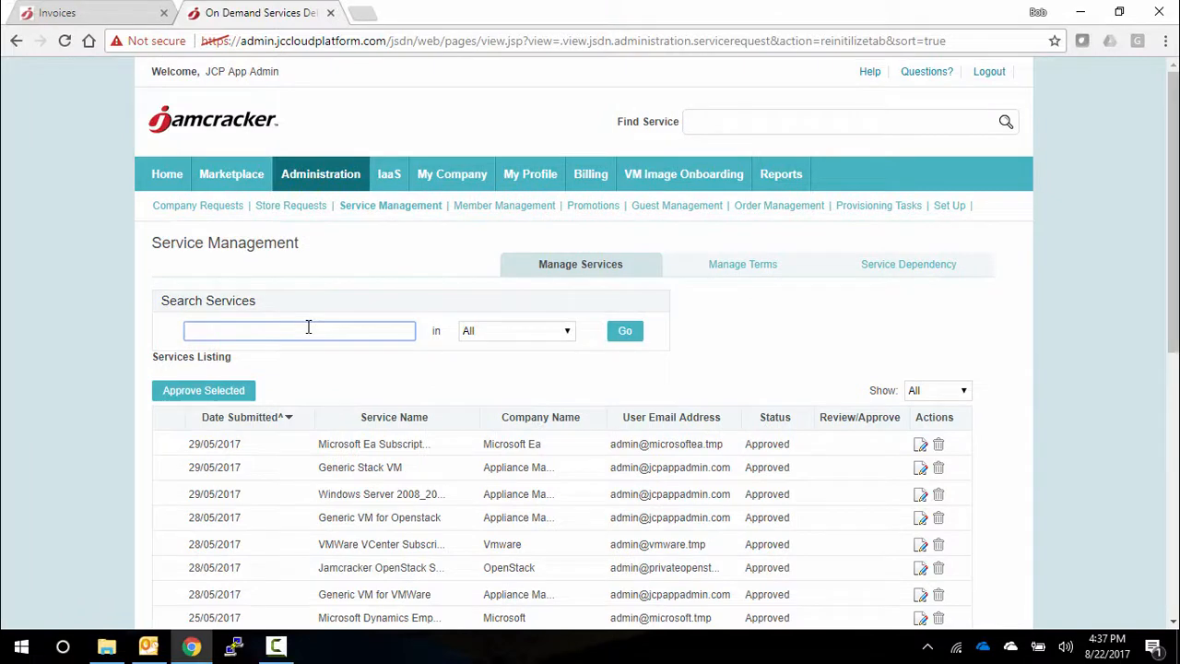
pyautogui.write('365')
pyautogui.press('Return')
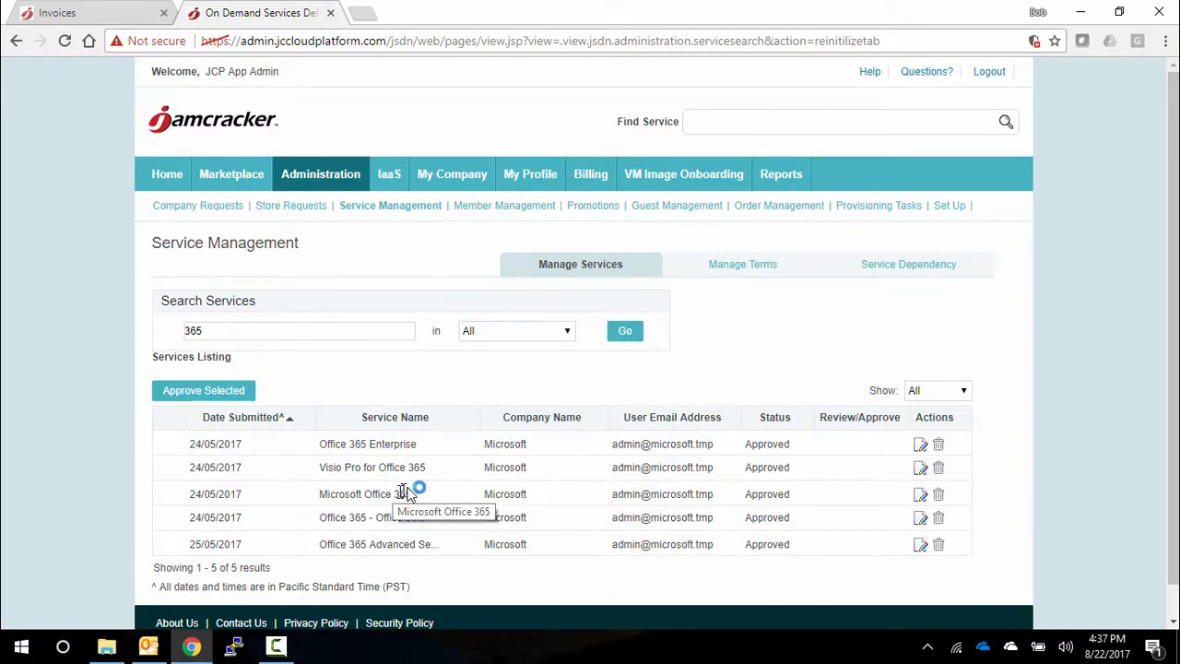
# - Open the Microsoft Office 365 service for editing and review its service details, SLA and service categories
pyautogui.click(921, 497)
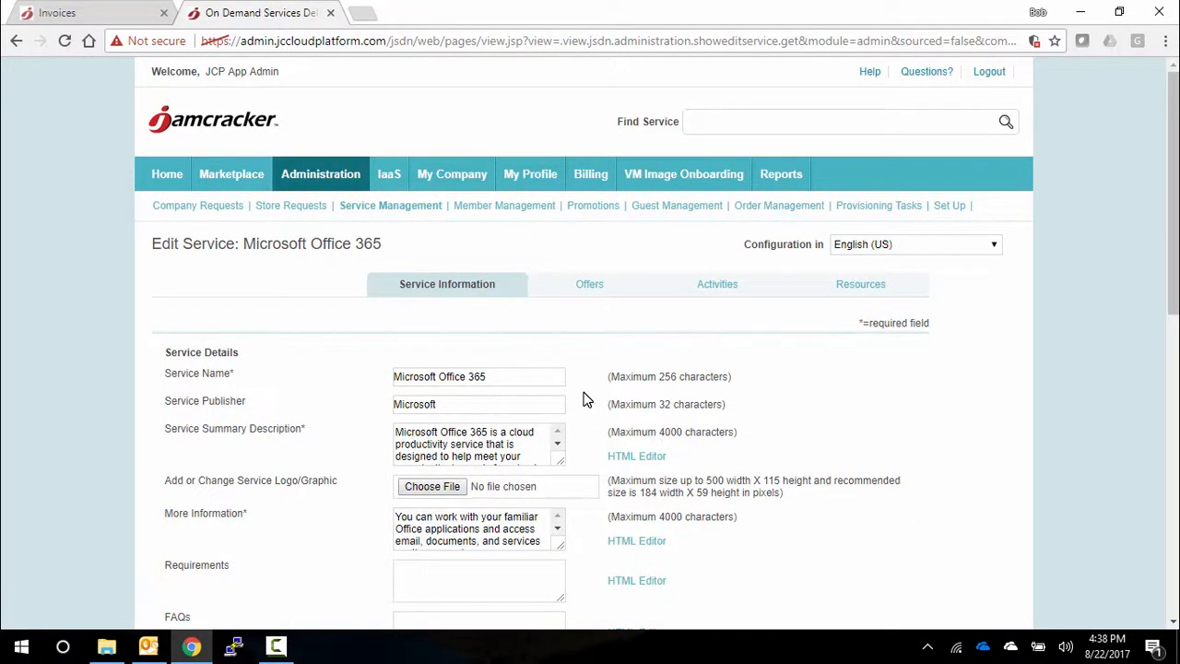
pyautogui.scroll(-2, 582, 398)
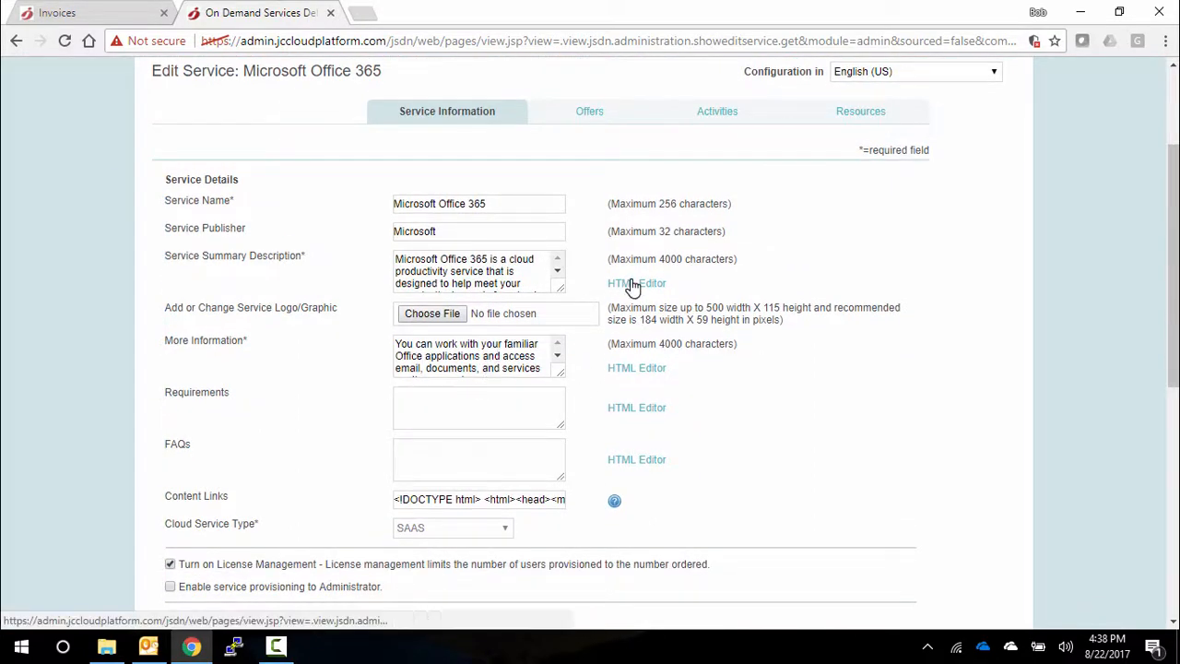
pyautogui.scroll(-1, 654, 419)
pyautogui.scroll(-3, 654, 421)
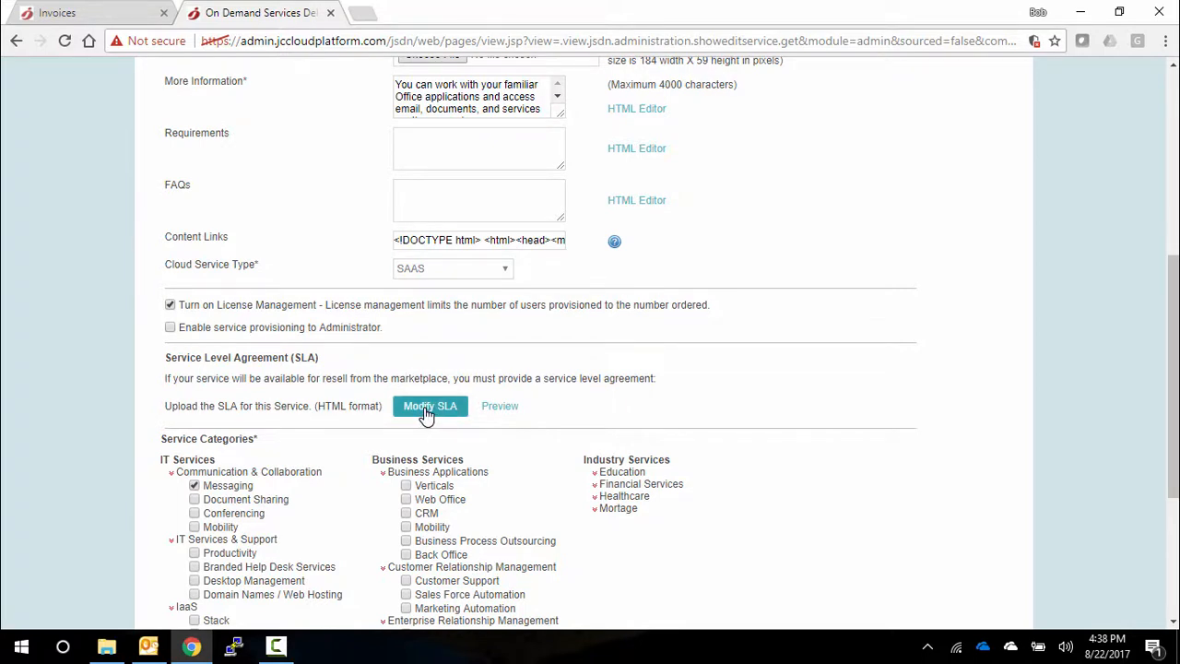
pyautogui.scroll(-2, 425, 414)
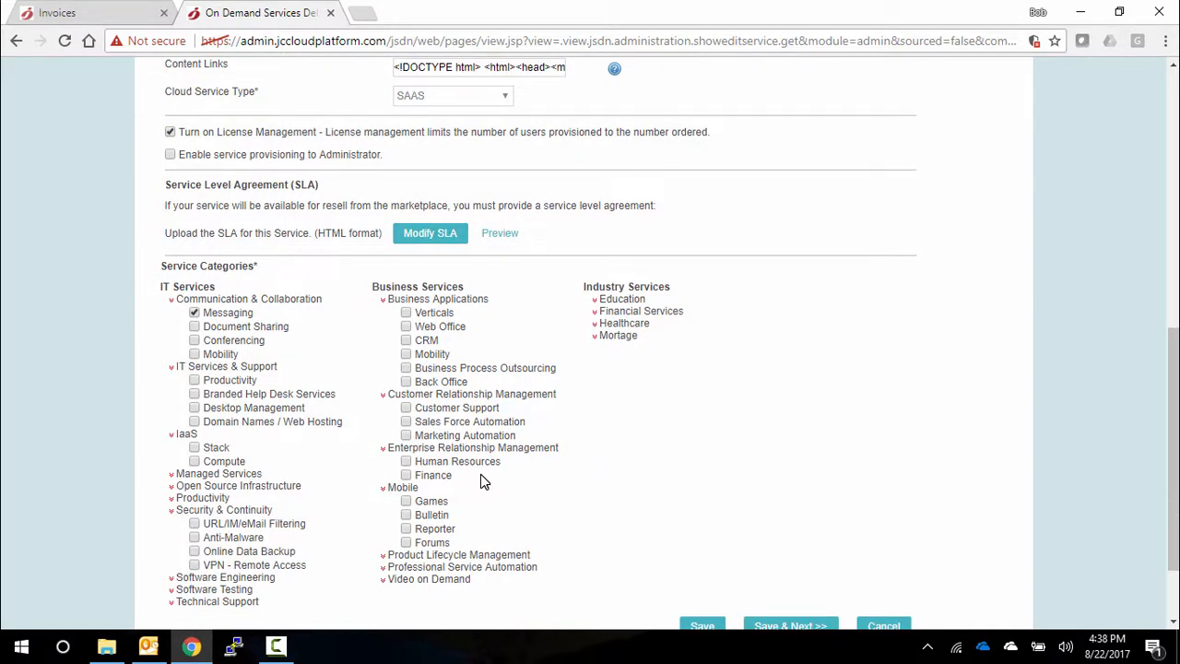
pyautogui.scroll(7, 480, 474)
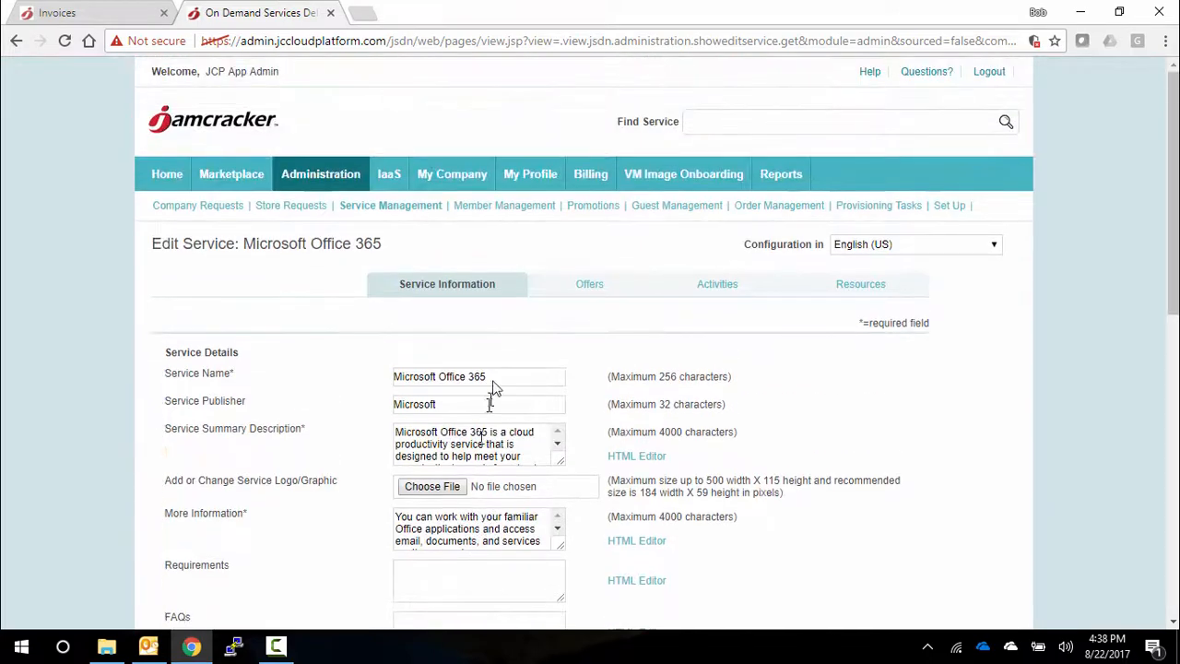
# - Open the service's Office 365 - Business Essentials offer for editing and review its offer details
pyautogui.click(596, 287)
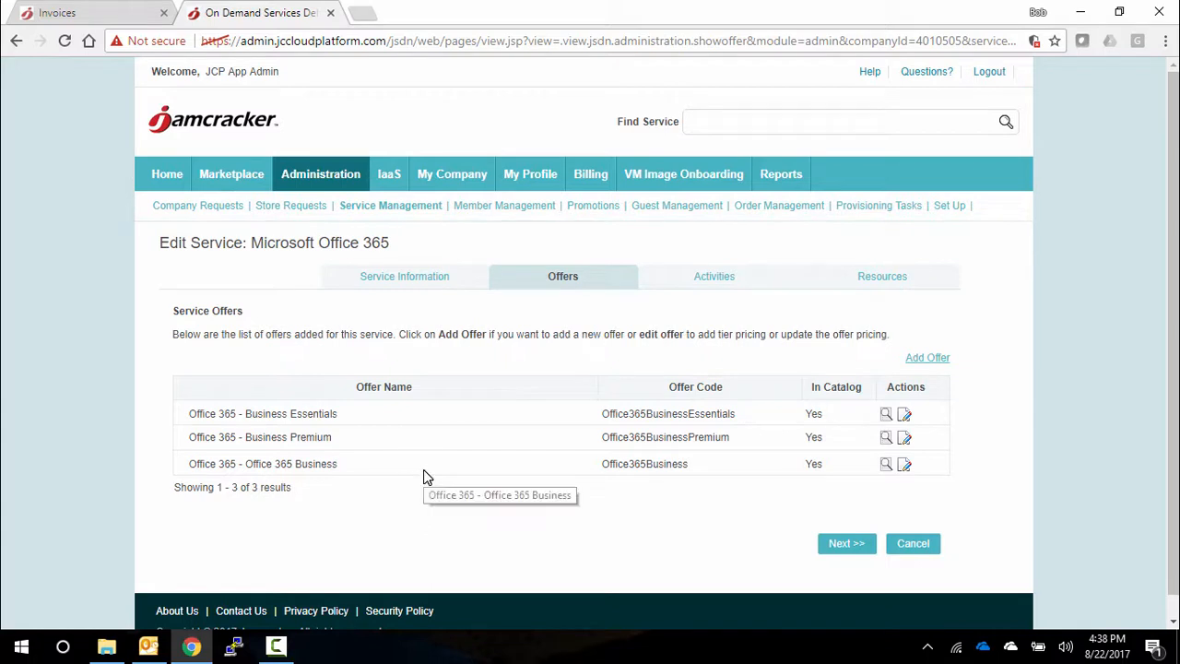
pyautogui.click(905, 416)
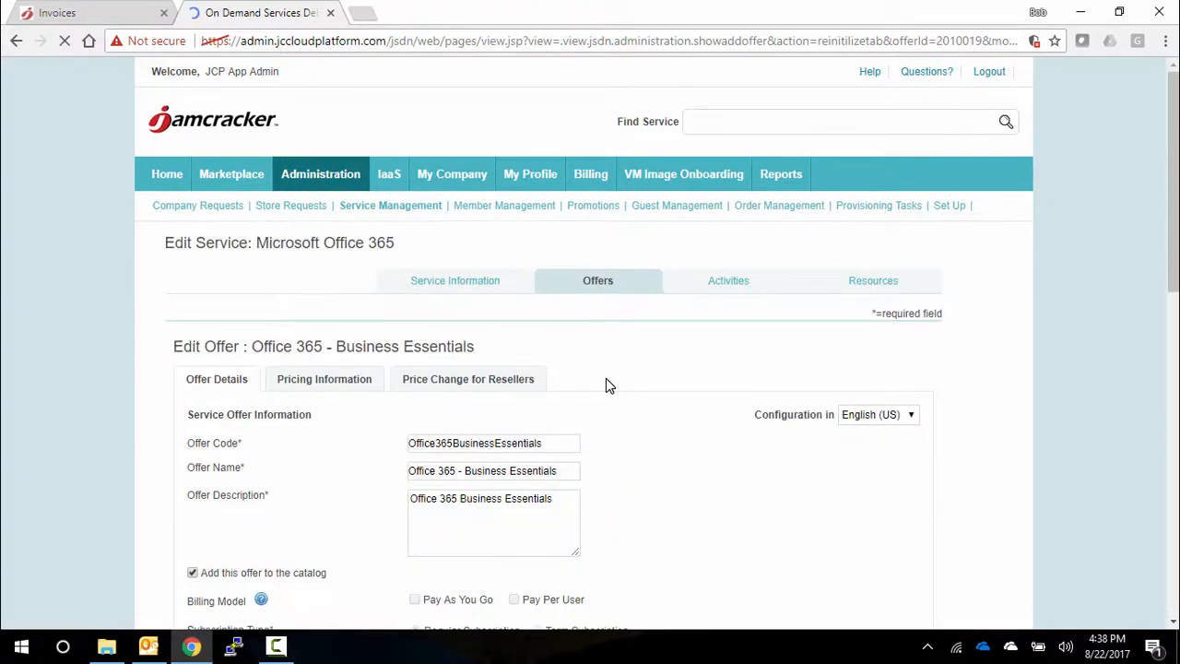
pyautogui.scroll(-1, 606, 386)
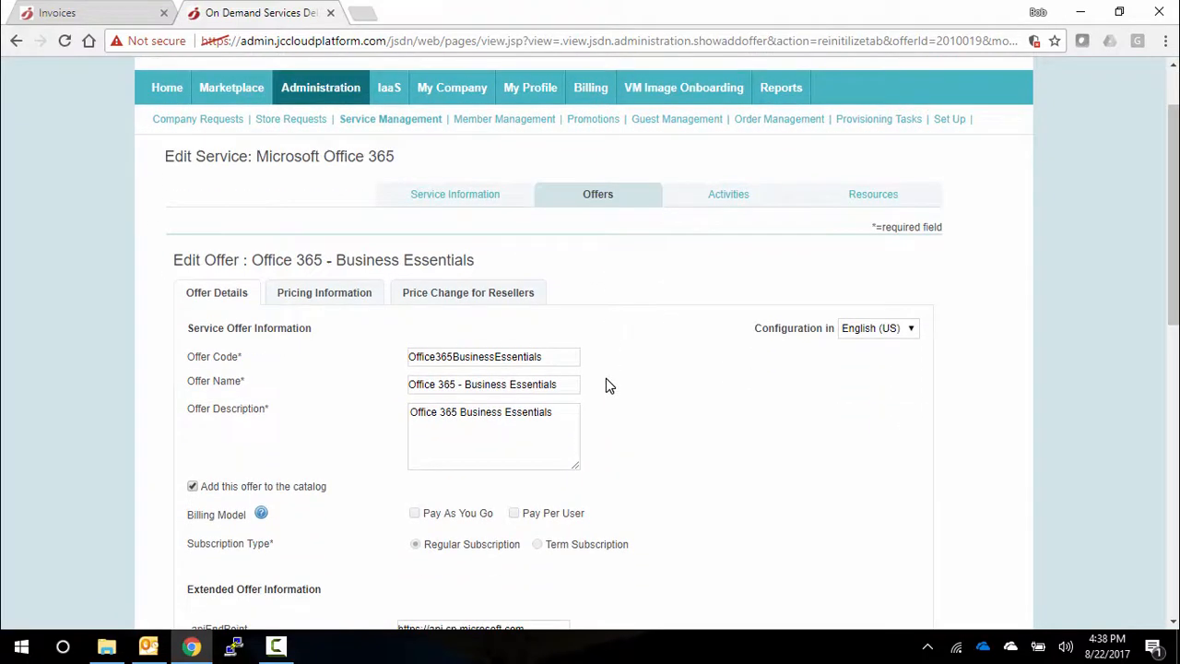
pyautogui.scroll(-1, 606, 386)
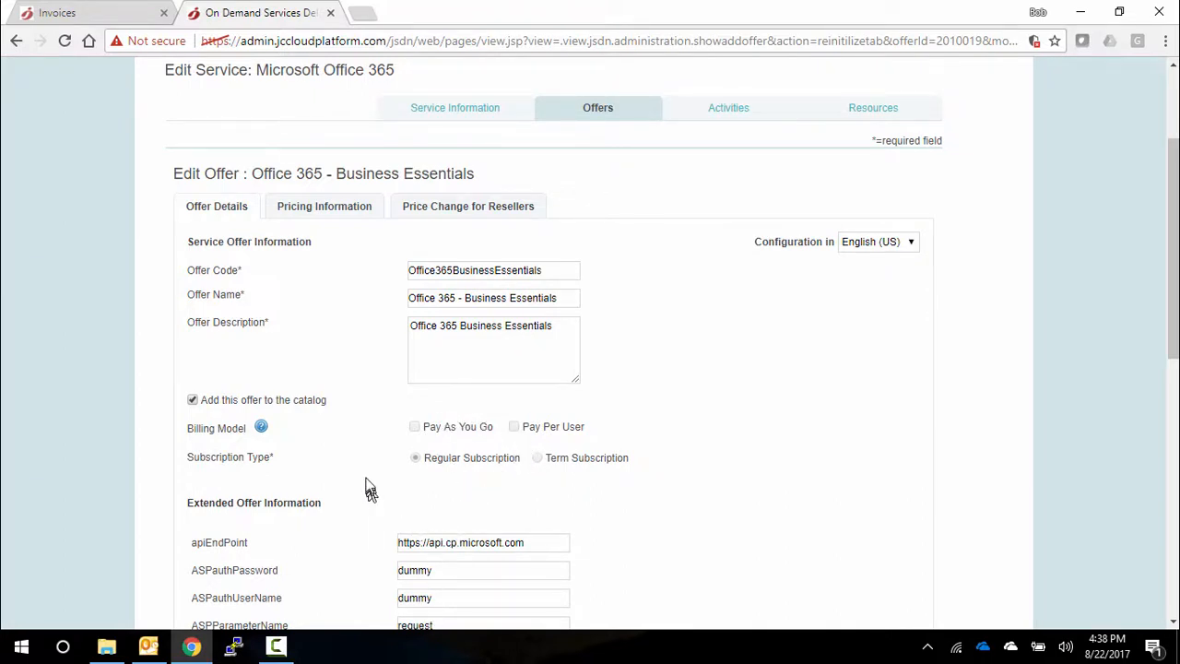
# - Show the Business Essentials offer's pricing information and check the available subscription billing cycle options without changing the cycle
pyautogui.click(324, 213)
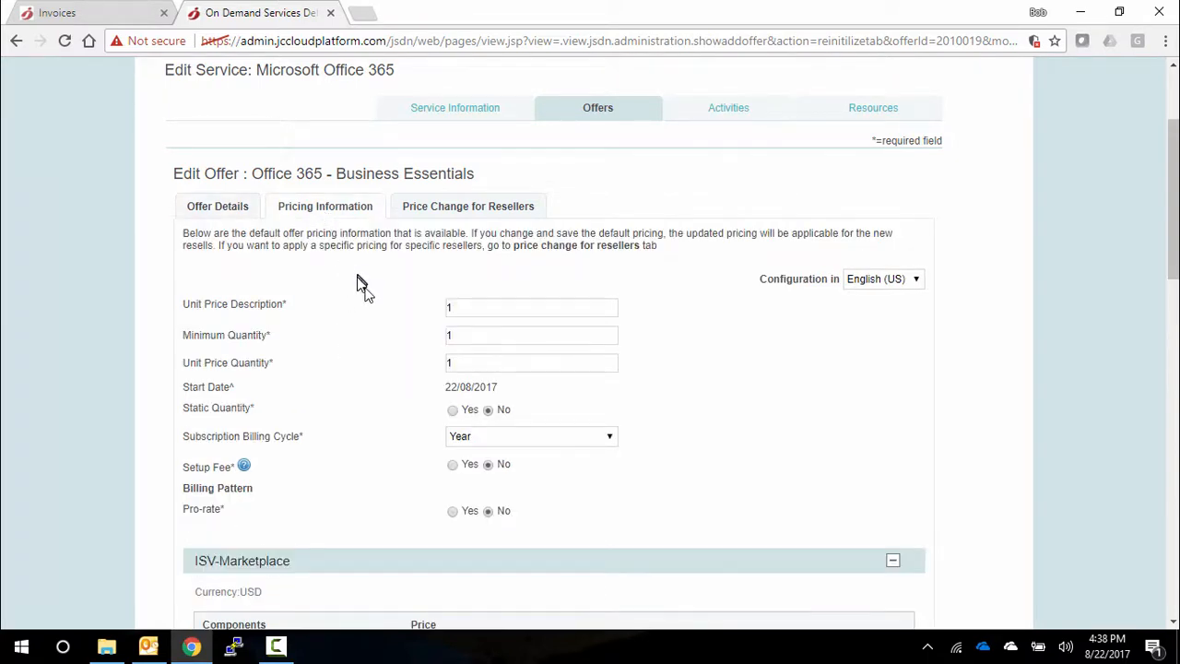
pyautogui.scroll(-2, 390, 390)
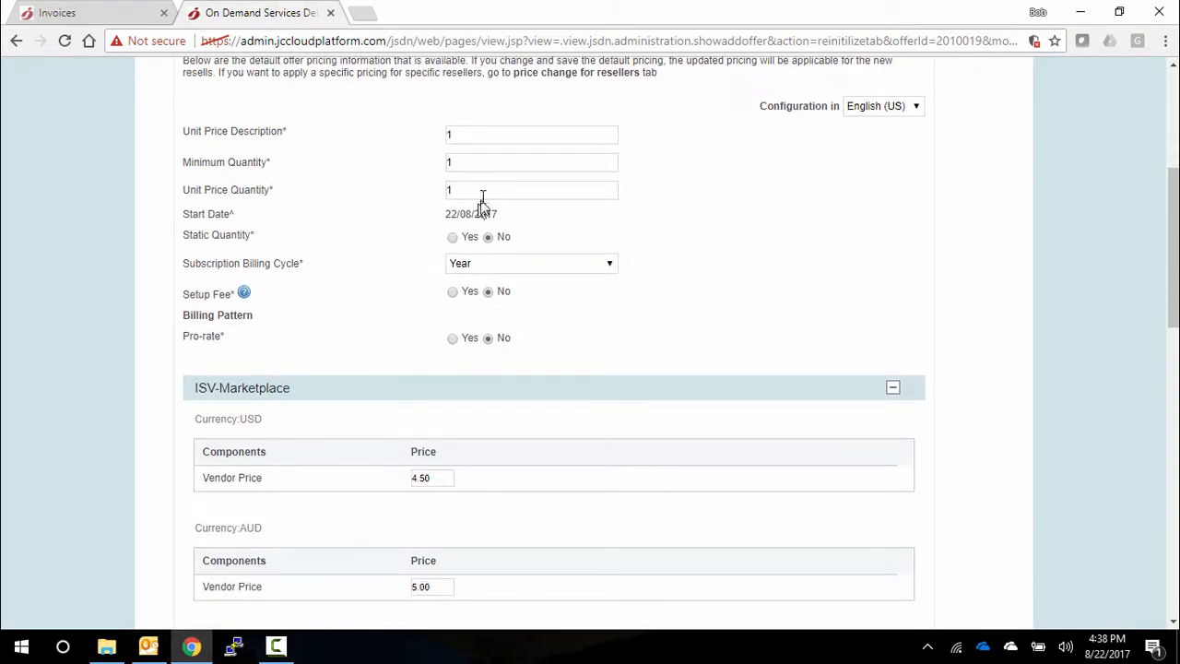
pyautogui.click(489, 267)
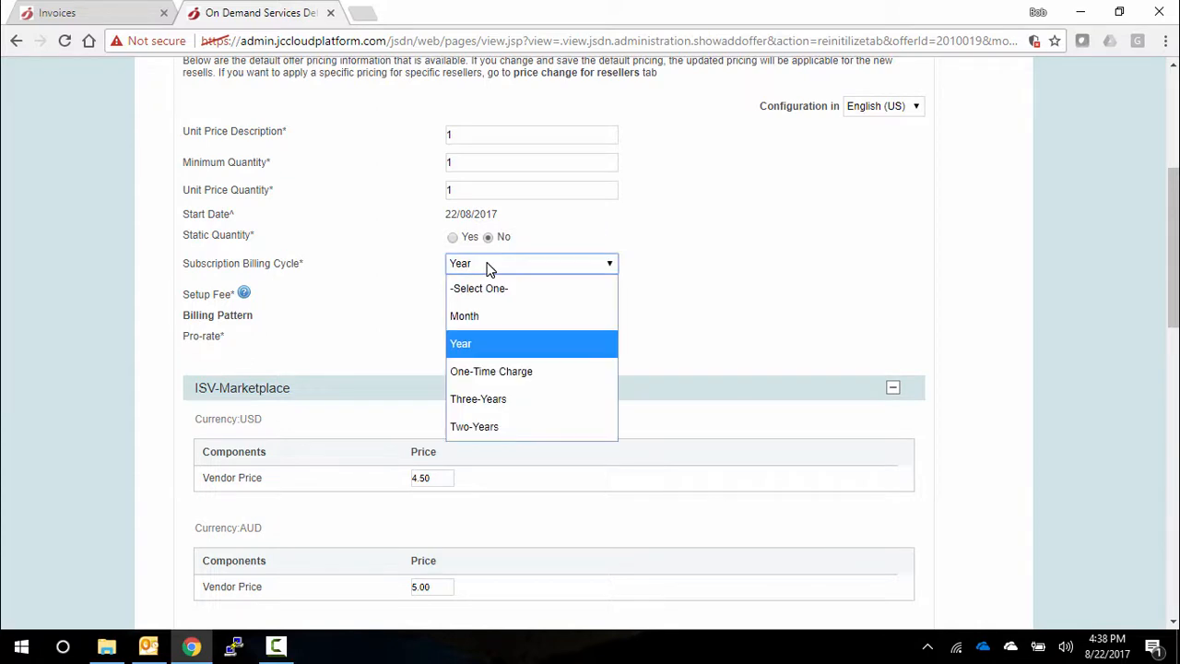
pyautogui.click(489, 268)
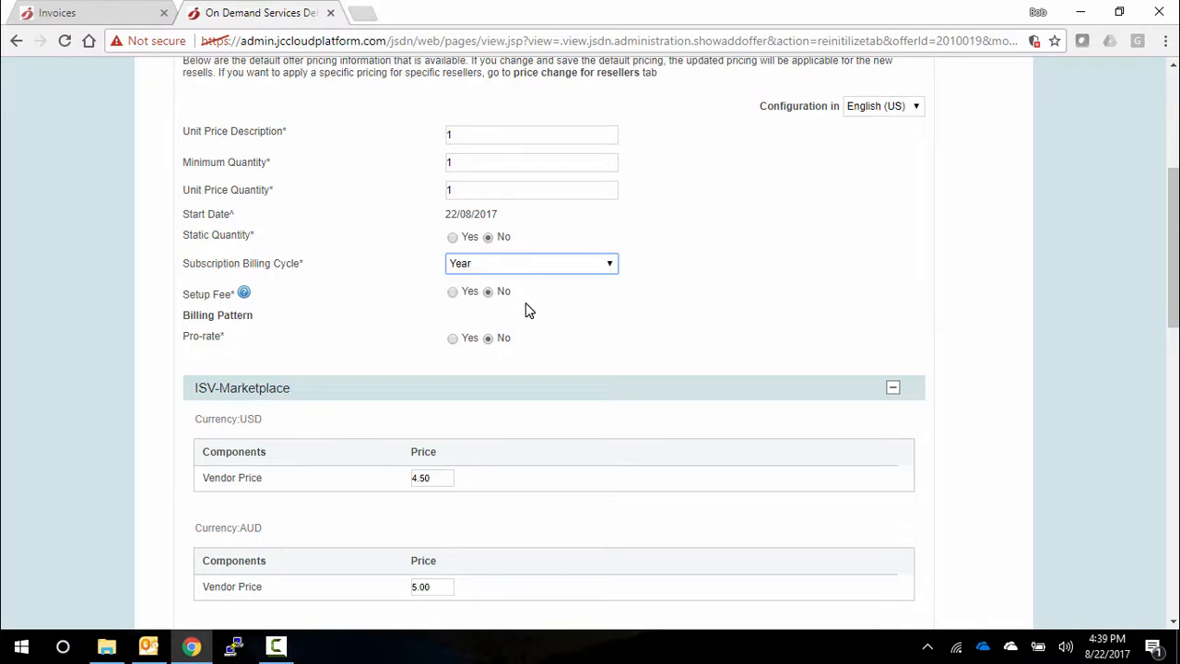
# - Review the offer's ISV-Marketplace vendor prices in each currency and its price history
pyautogui.scroll(-2, 527, 379)
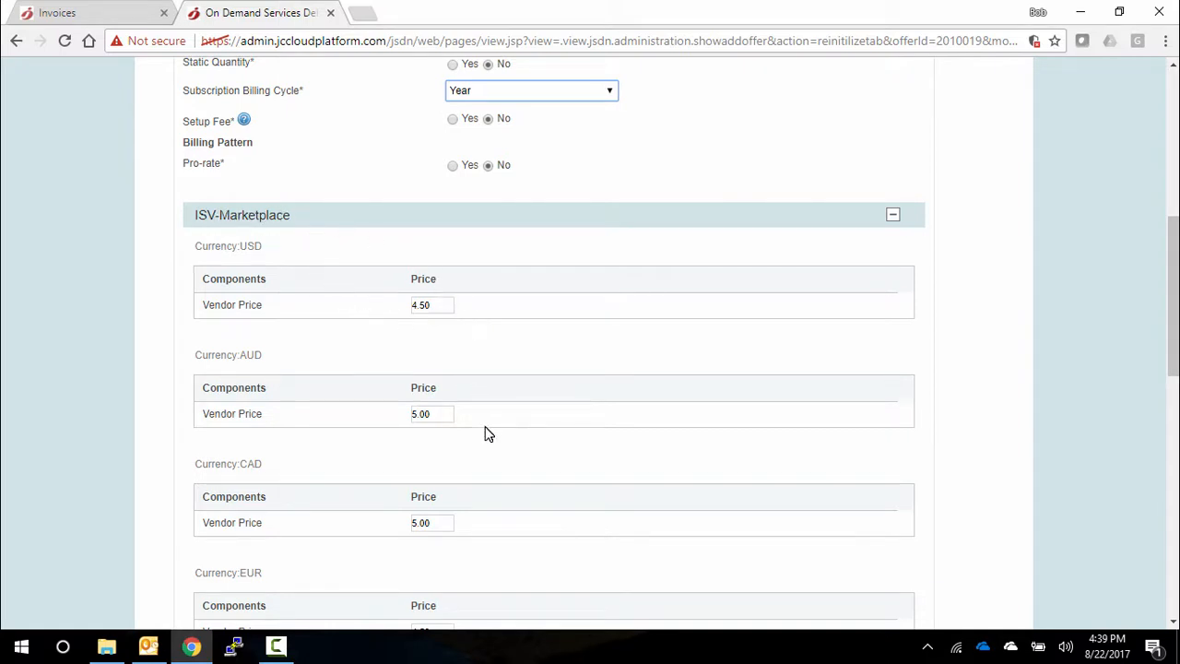
pyautogui.scroll(-1, 489, 434)
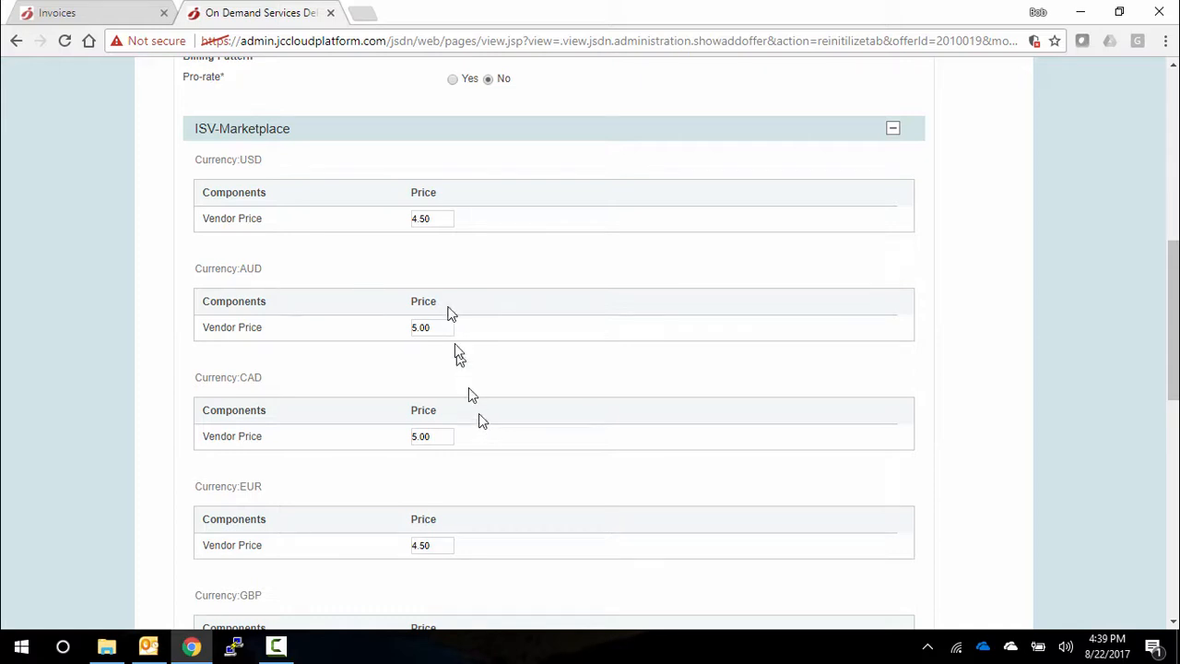
pyautogui.scroll(-2, 471, 452)
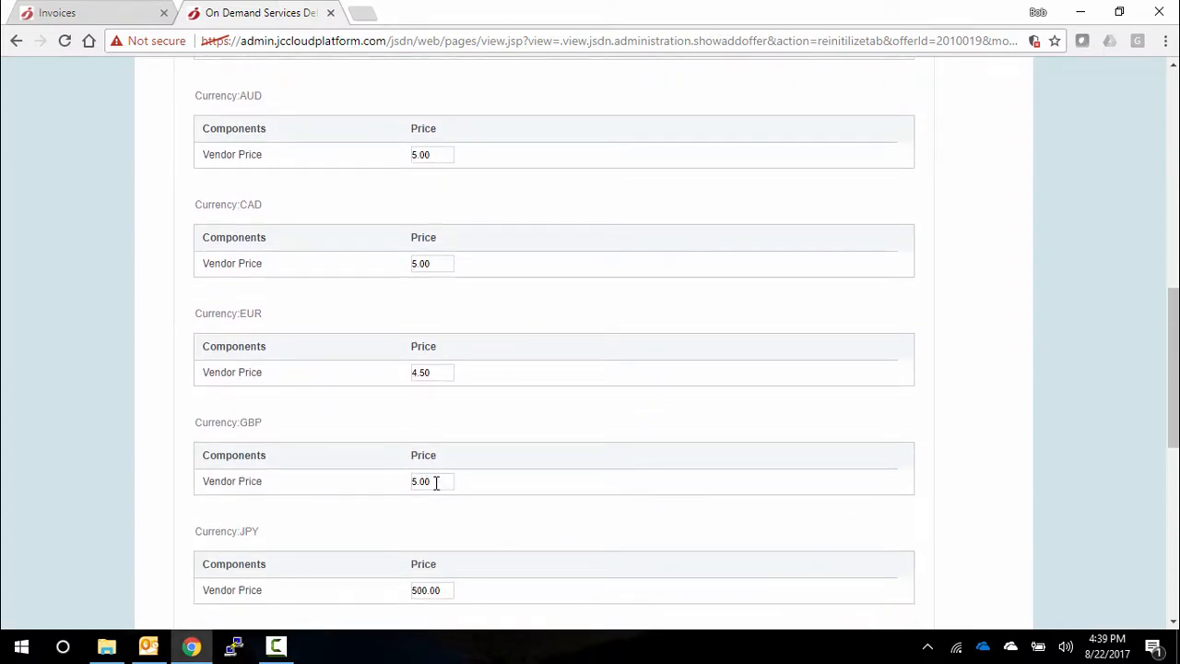
pyautogui.scroll(-6, 434, 482)
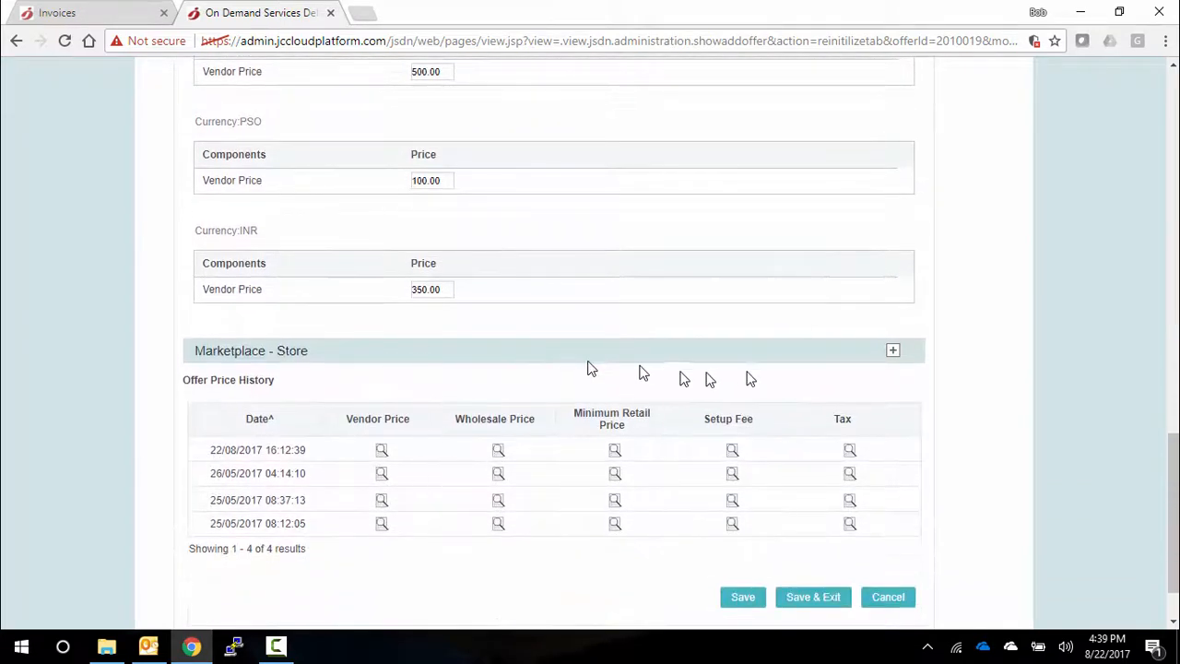
# - Expand the Marketplace - Store pricing and review the tax, wholesale and minimum retail price settings for each currency
pyautogui.click(893, 350)
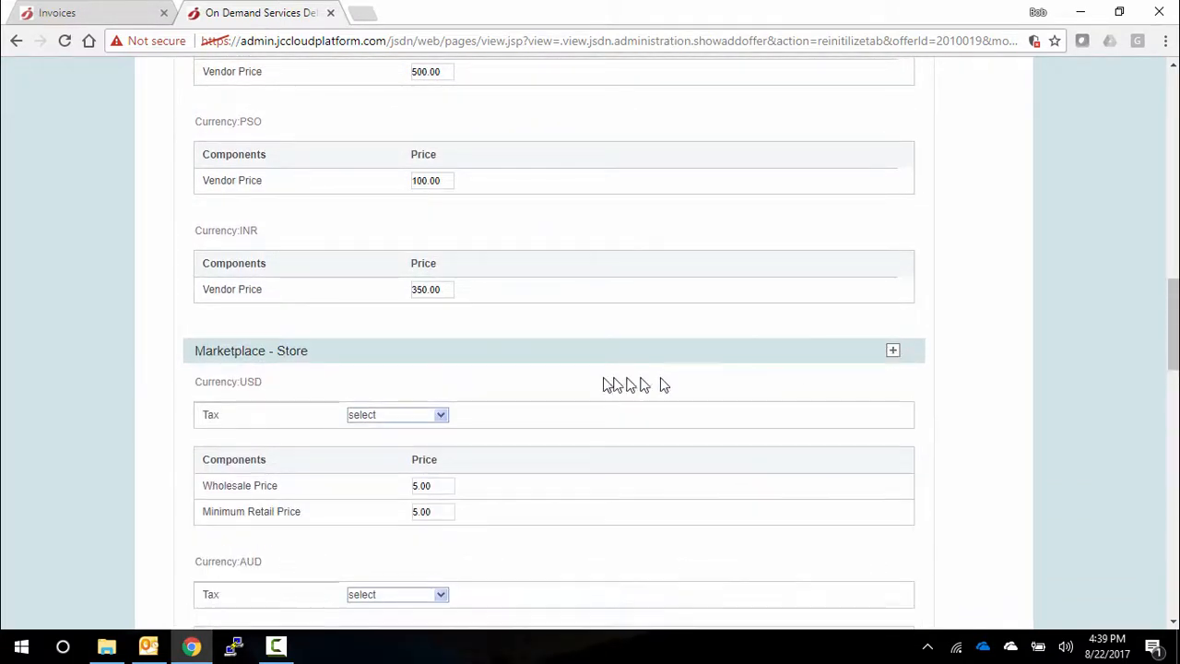
pyautogui.scroll(-4, 585, 382)
pyautogui.scroll(-3, 584, 381)
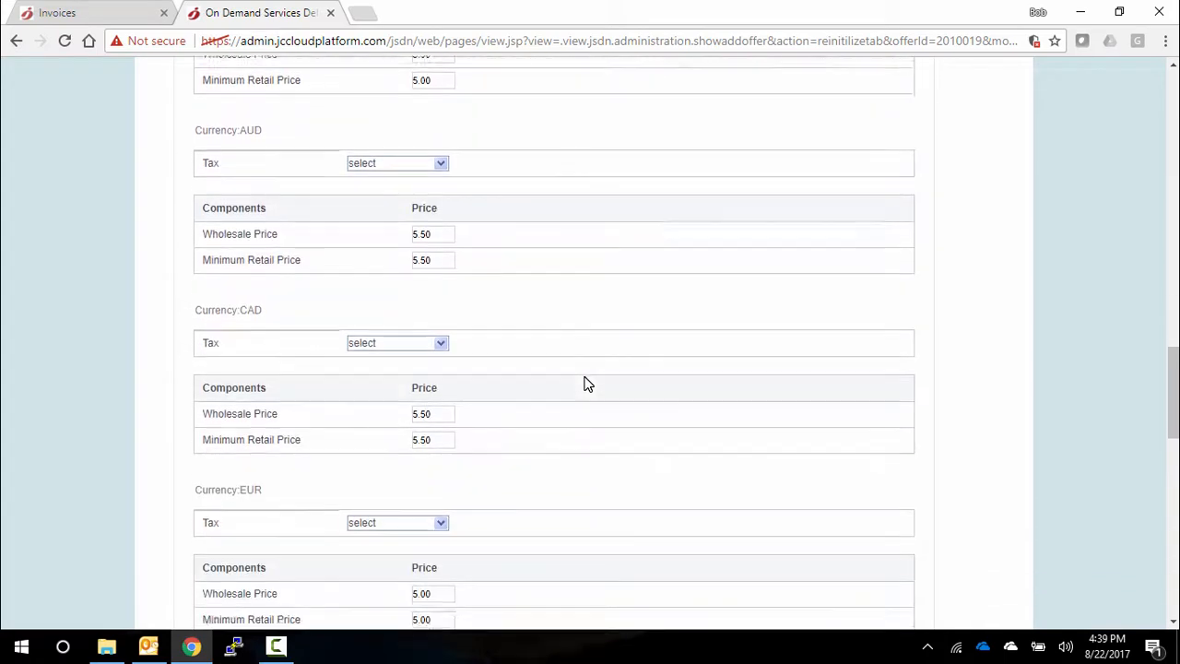
pyautogui.scroll(-2, 501, 447)
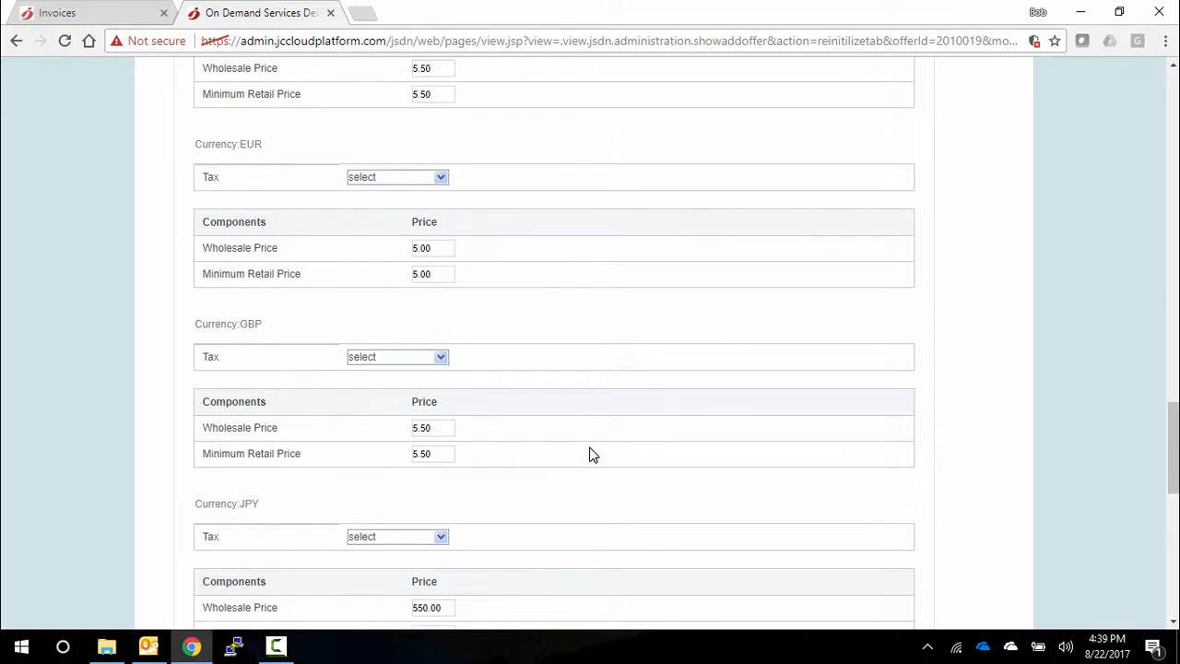
pyautogui.scroll(8, 590, 454)
pyautogui.scroll(15, 590, 453)
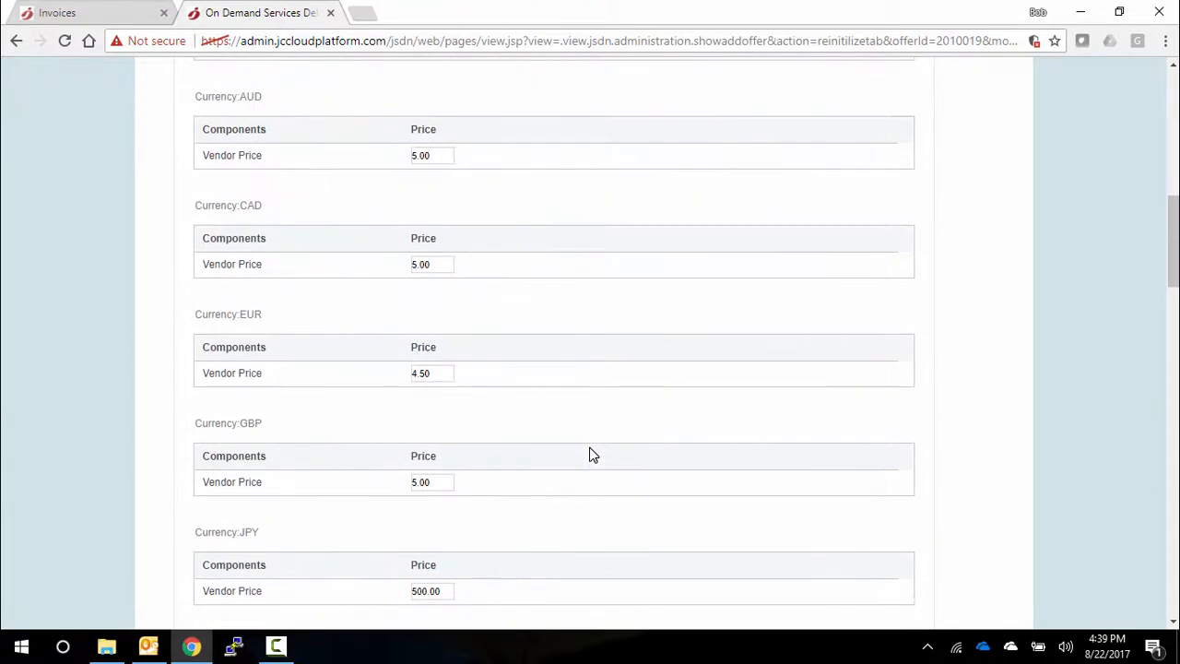
pyautogui.scroll(1, 592, 454)
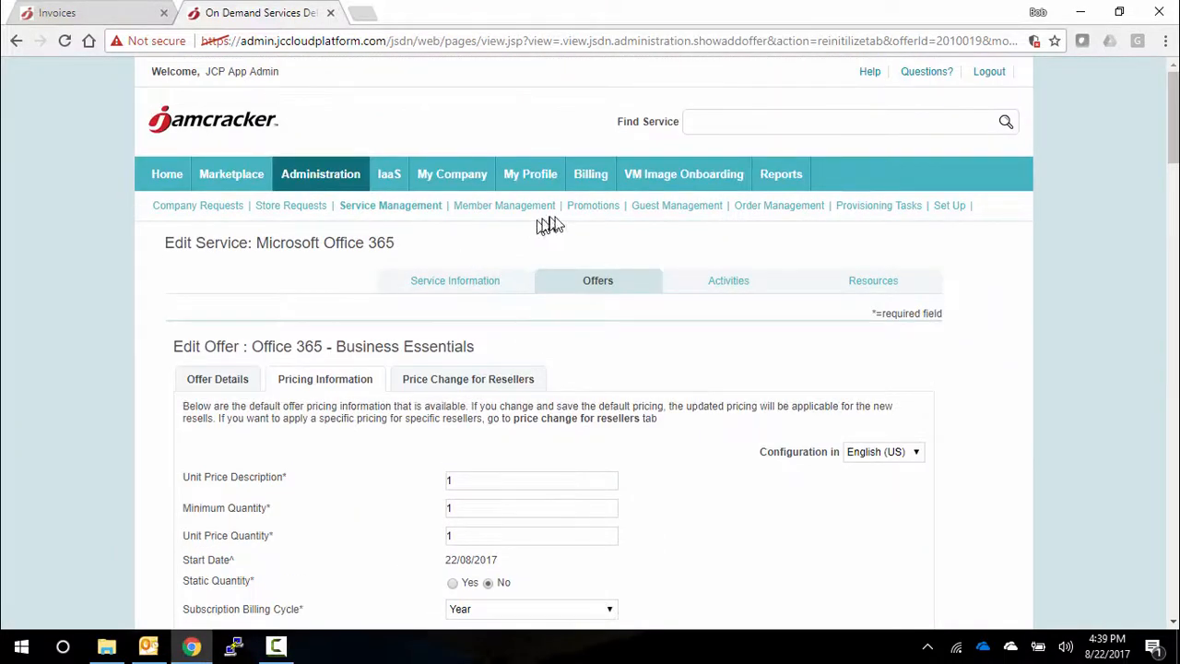
# - Open the JCP App 3 store for management from the stores list in member management
pyautogui.click(496, 210)
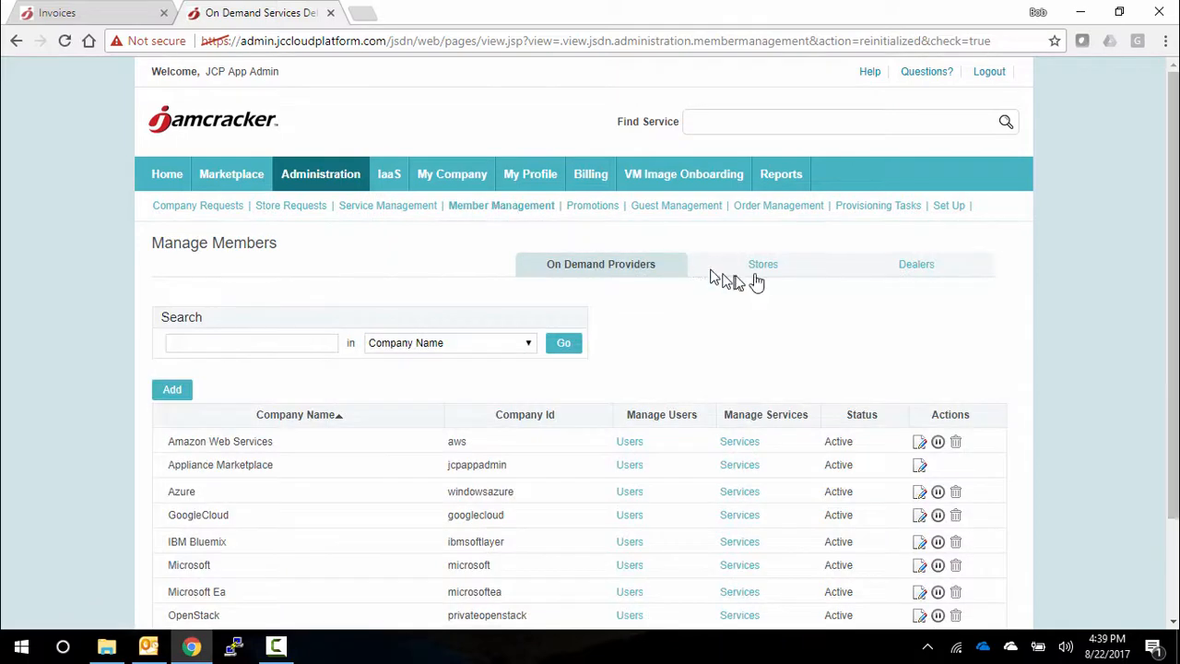
pyautogui.click(764, 266)
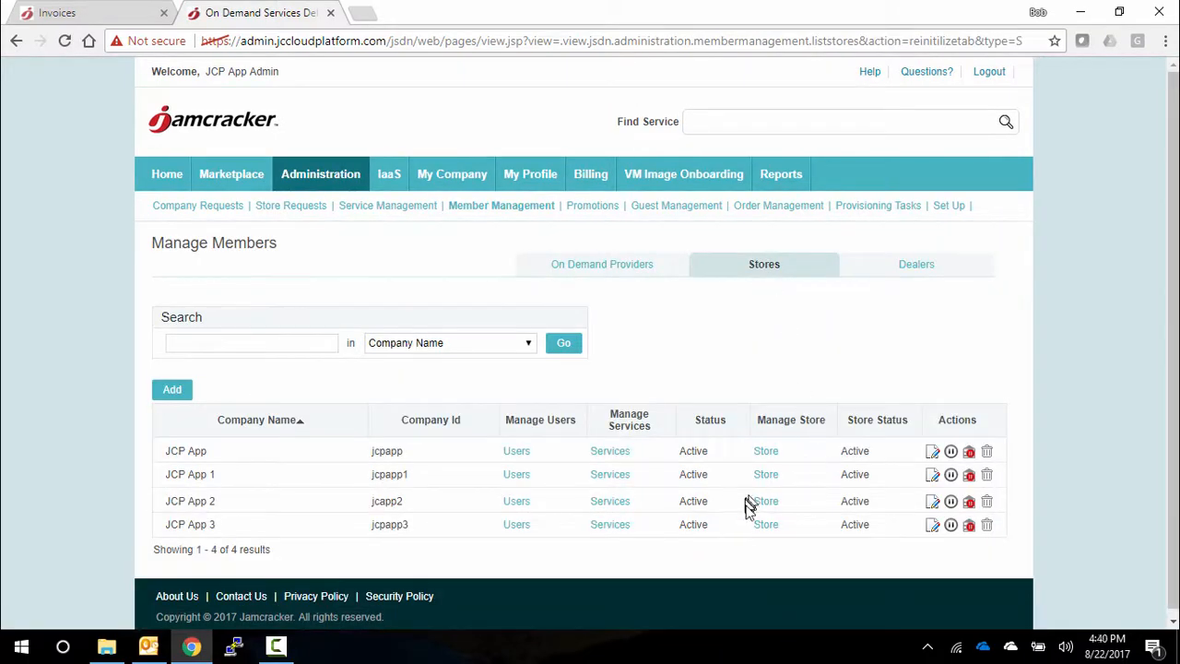
pyautogui.click(765, 527)
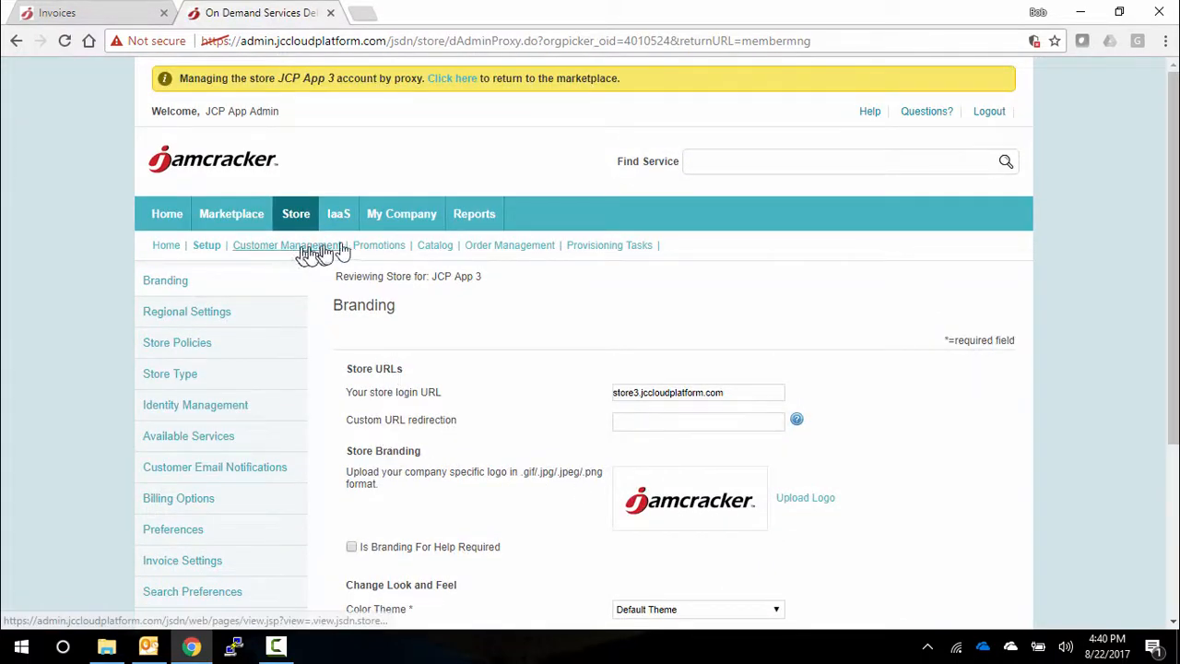
# - Open Microsoft Office 365 - Business Essentials for editing in the store's catalog and review its visibility options, pricing details and price change history
pyautogui.click(440, 247)
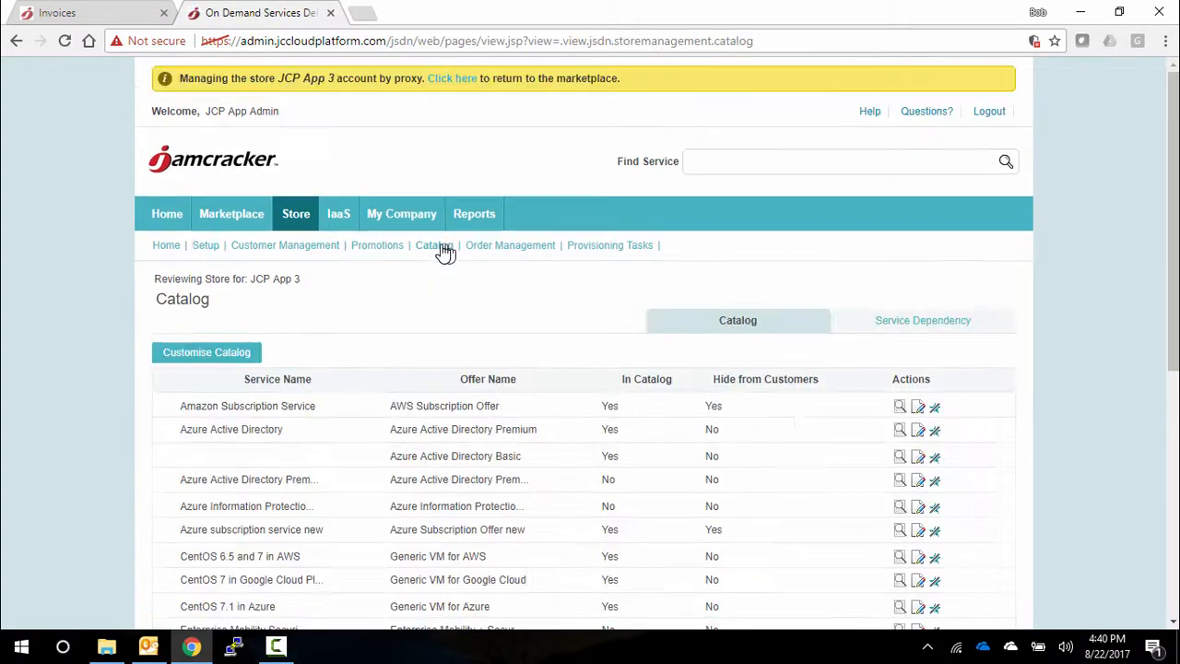
pyautogui.scroll(-1, 481, 310)
pyautogui.scroll(-4, 481, 312)
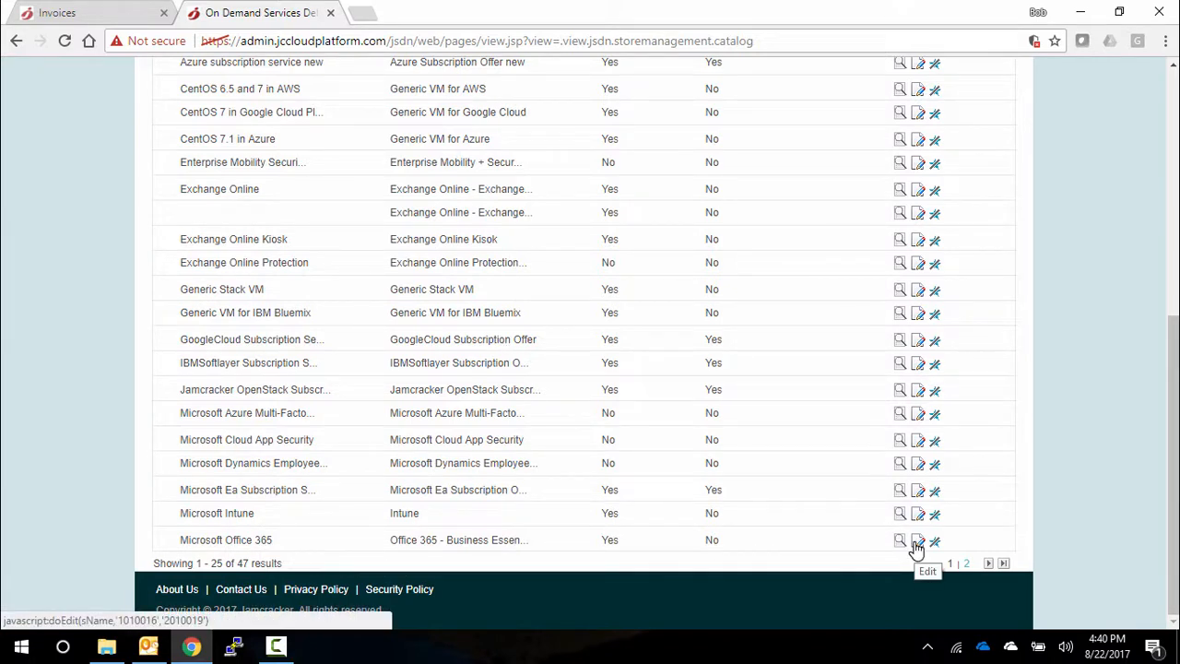
pyautogui.click(917, 542)
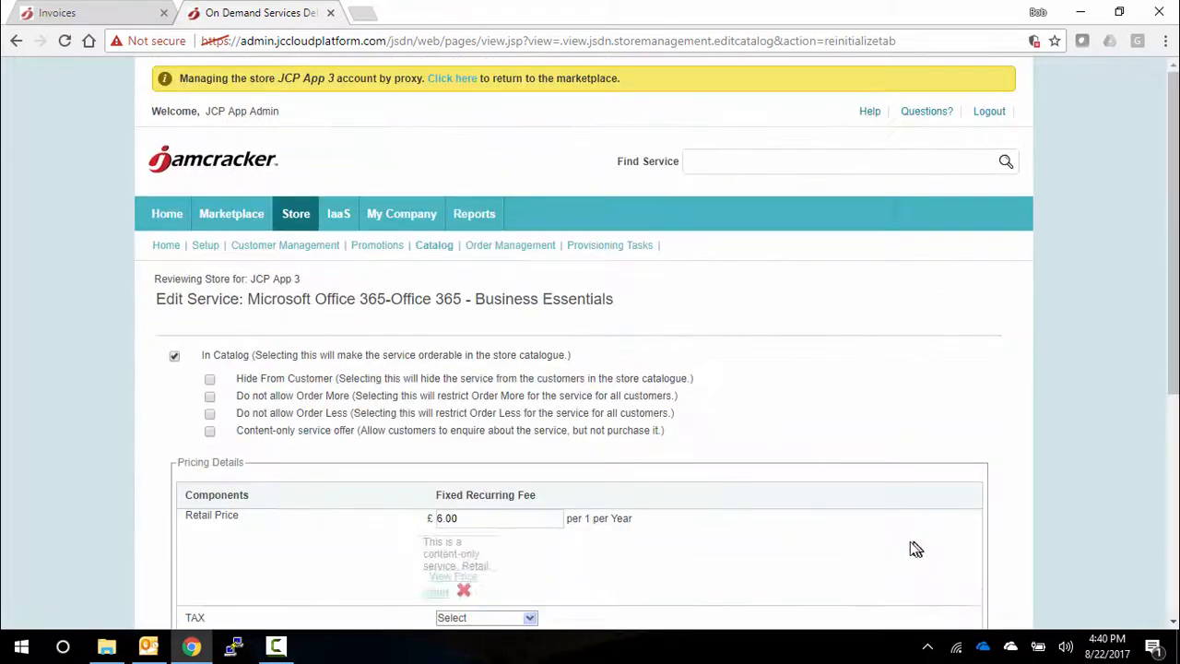
pyautogui.scroll(-3, 745, 513)
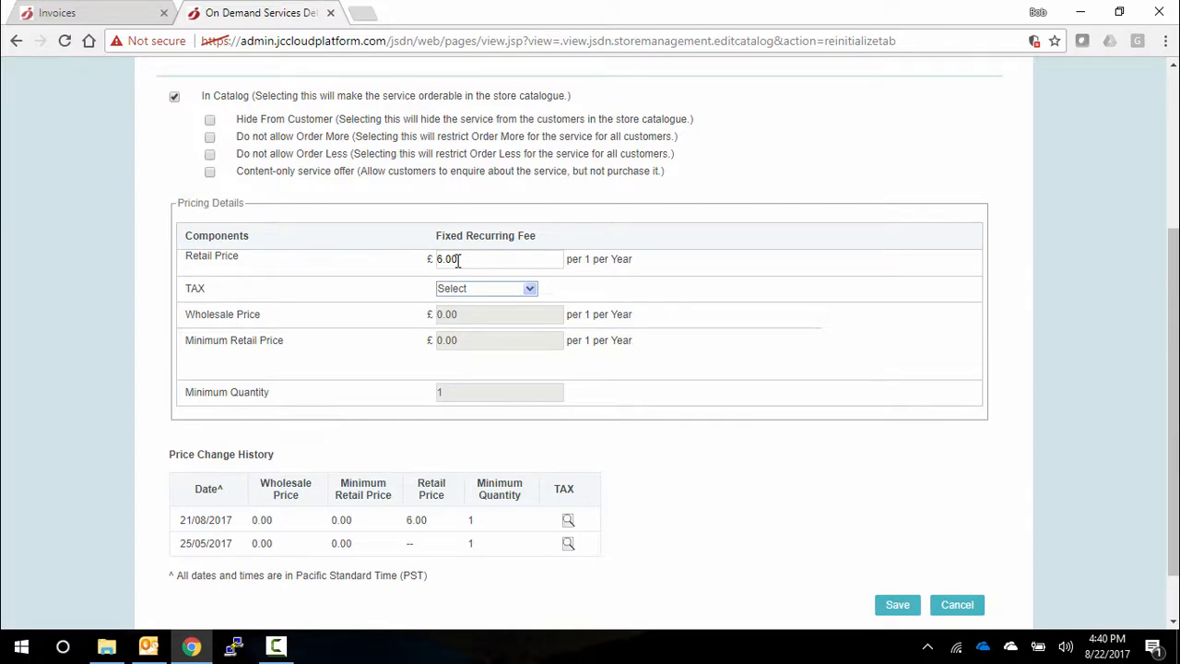
pyautogui.scroll(3, 458, 261)
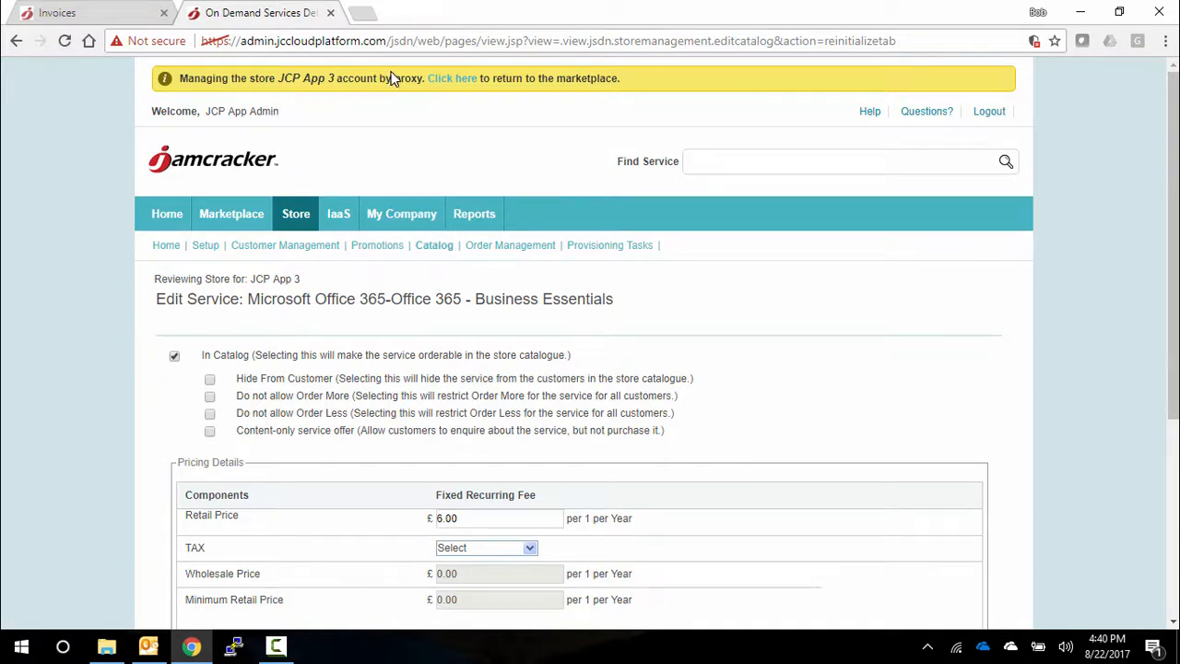
# - Proxy into the JCP App 3 customer account to view its dashboard and catalog, and return to the marketplace administration
pyautogui.click(324, 247)
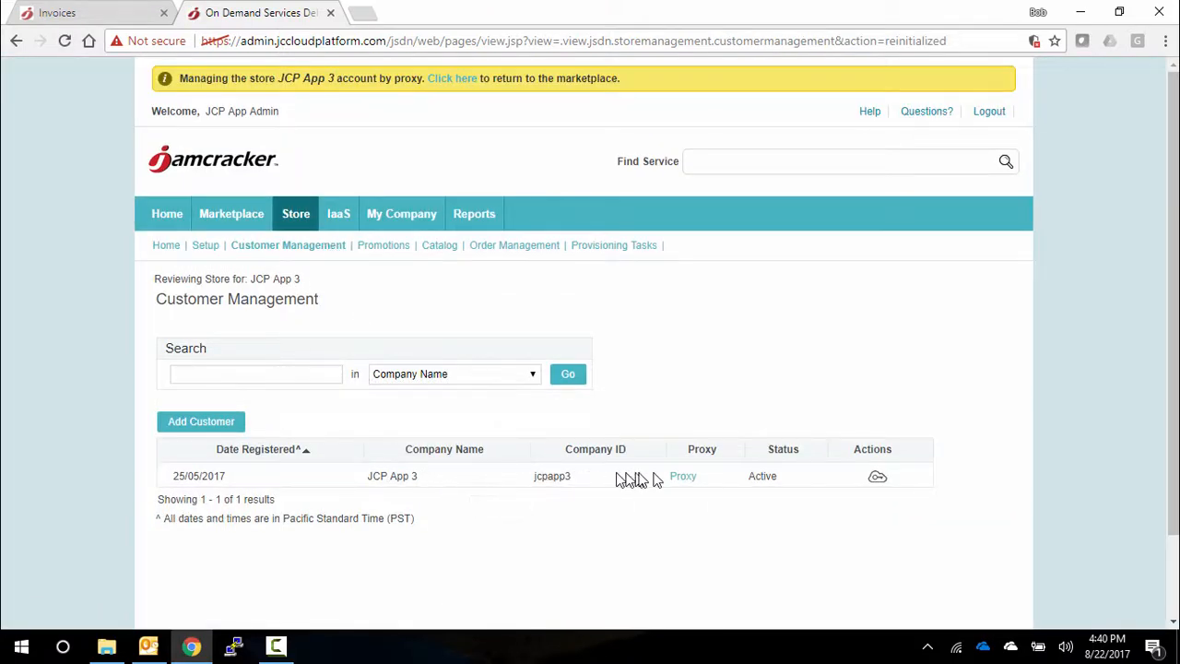
pyautogui.click(684, 480)
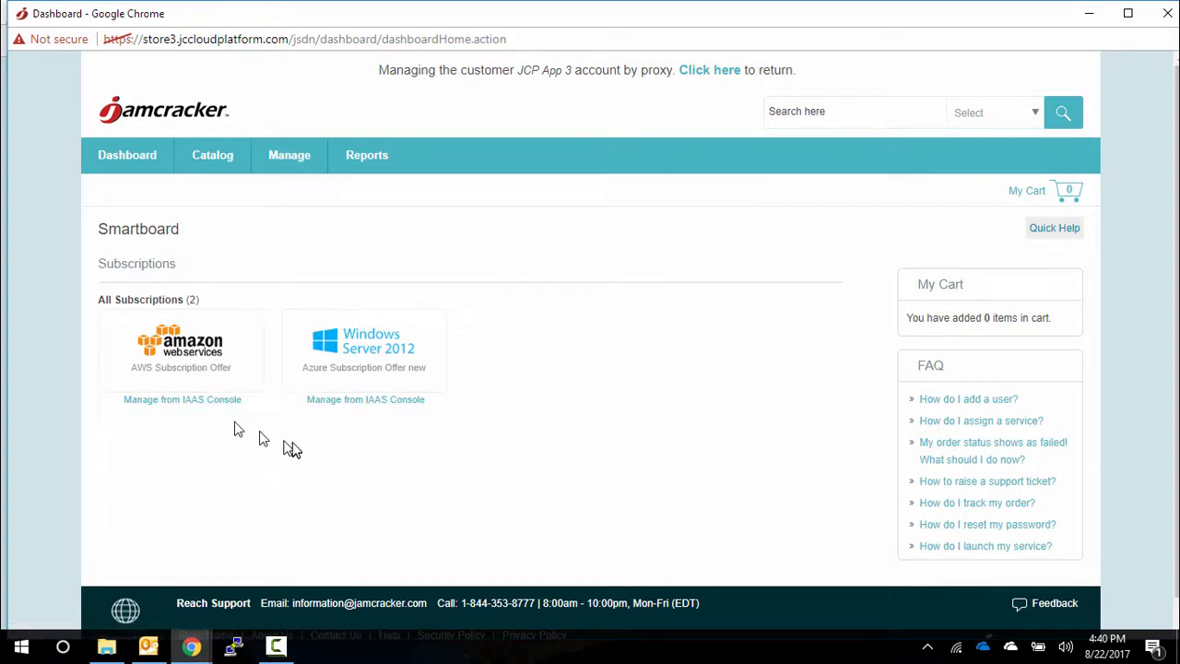
pyautogui.click(211, 166)
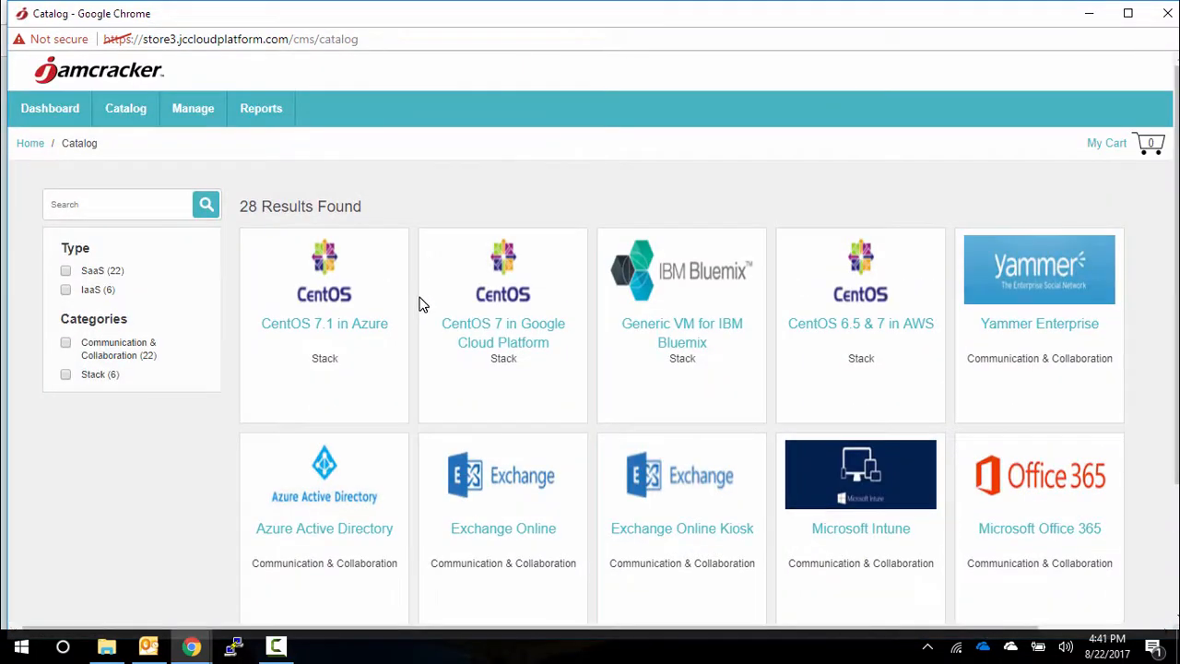
pyautogui.click(1164, 14)
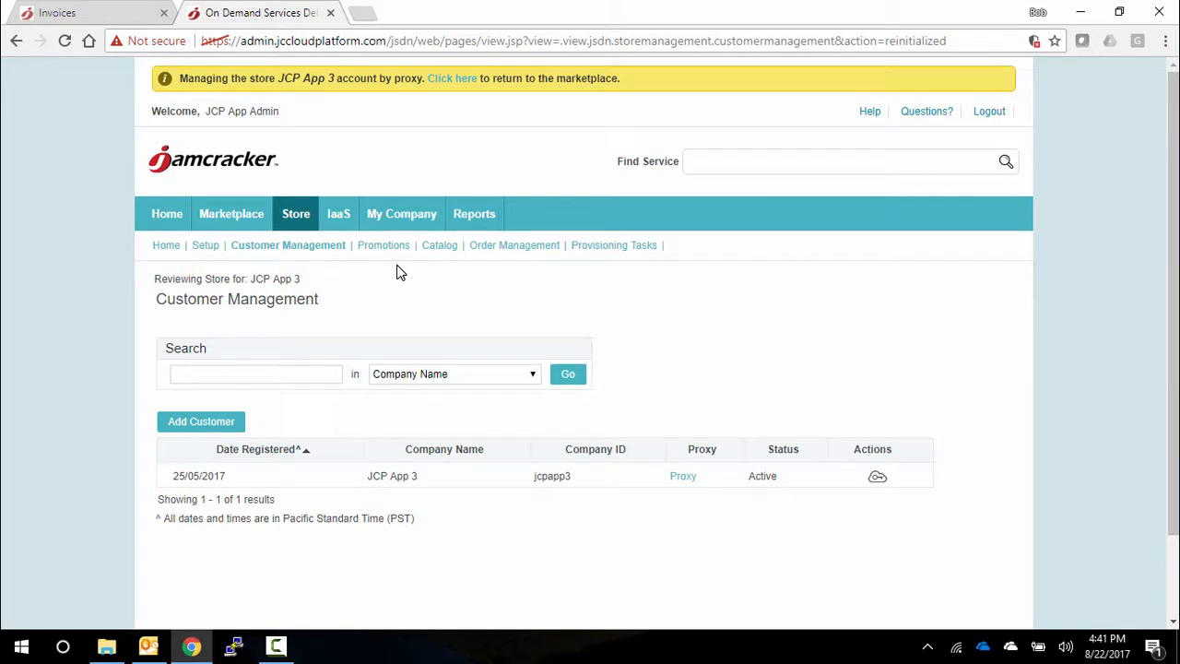
pyautogui.click(452, 80)
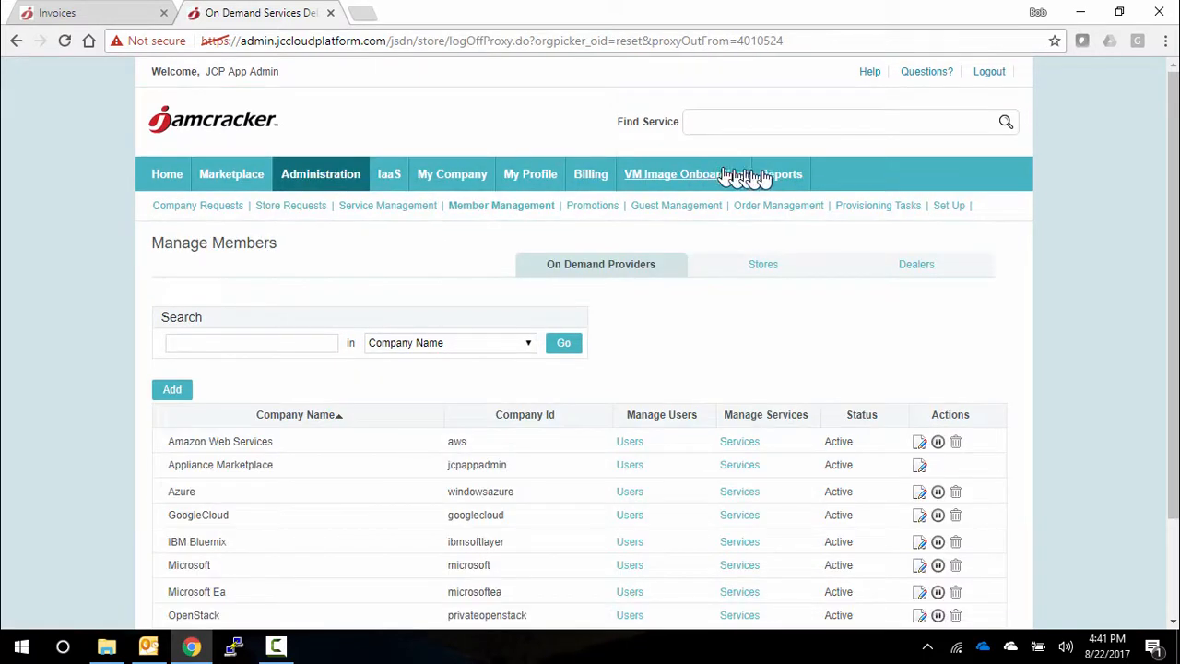
# - Show the marketplace reports list and review the available reports in each category
pyautogui.click(770, 178)
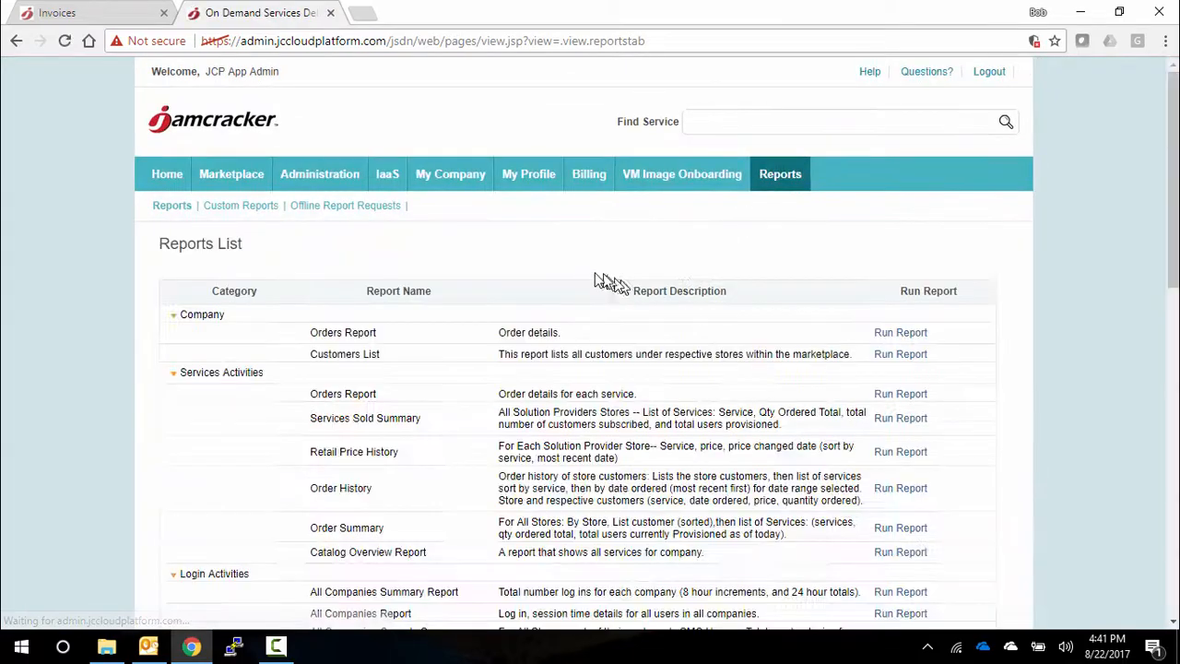
pyautogui.scroll(-3, 434, 274)
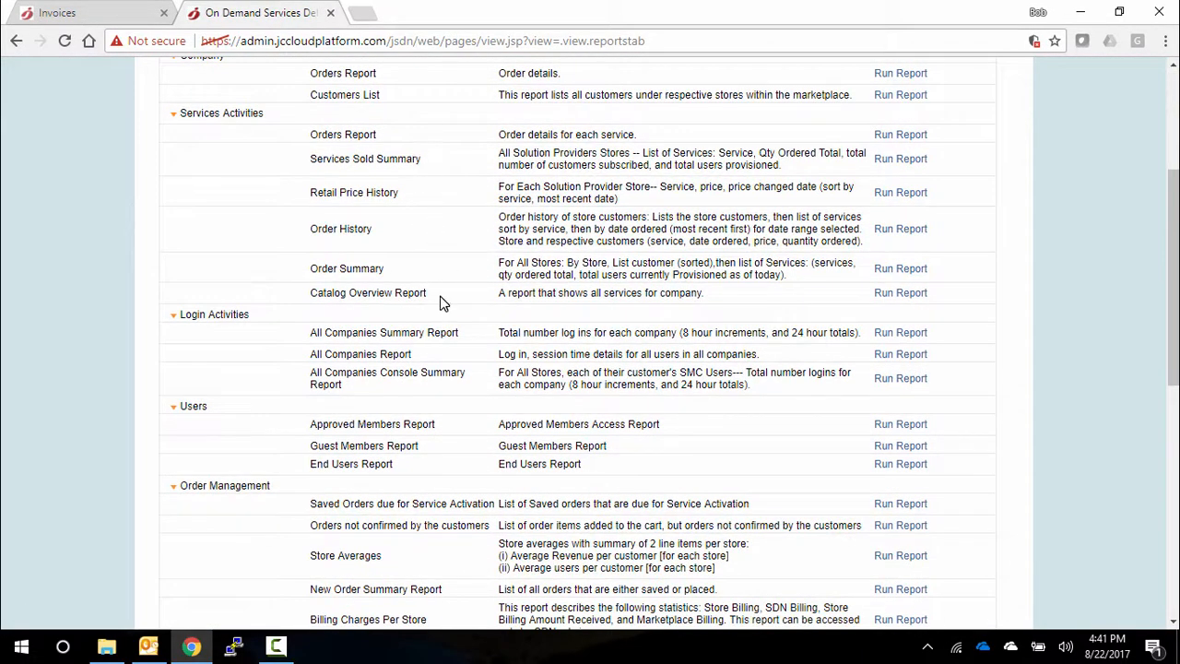
pyautogui.scroll(-2, 440, 302)
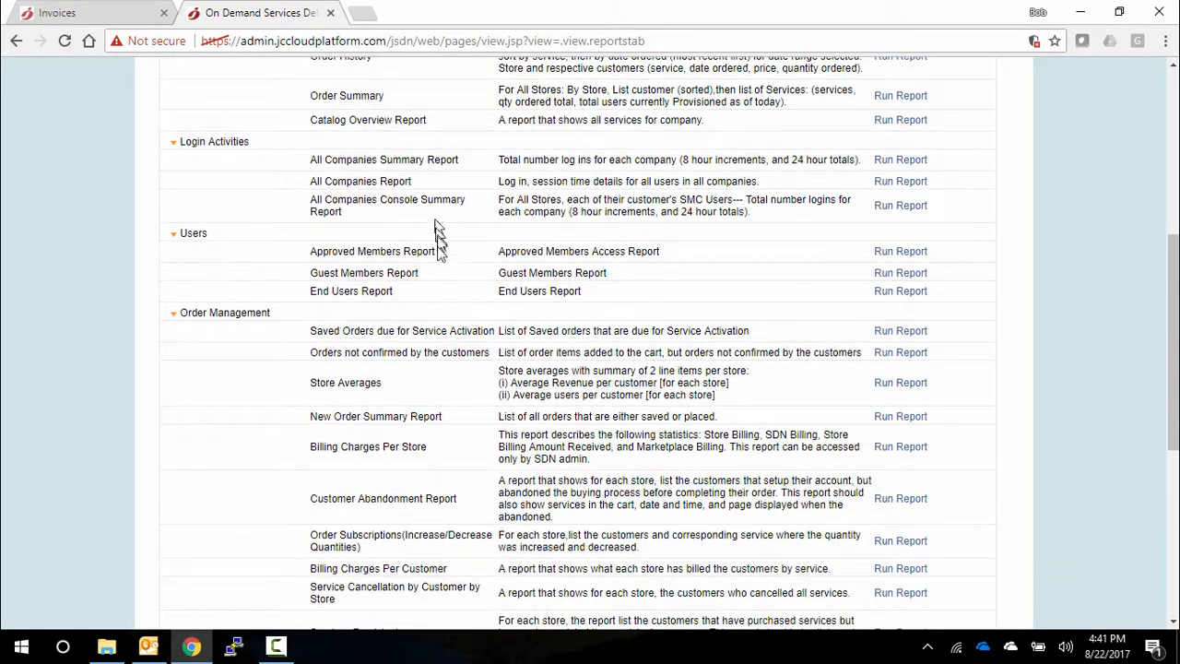
pyautogui.scroll(-2, 452, 295)
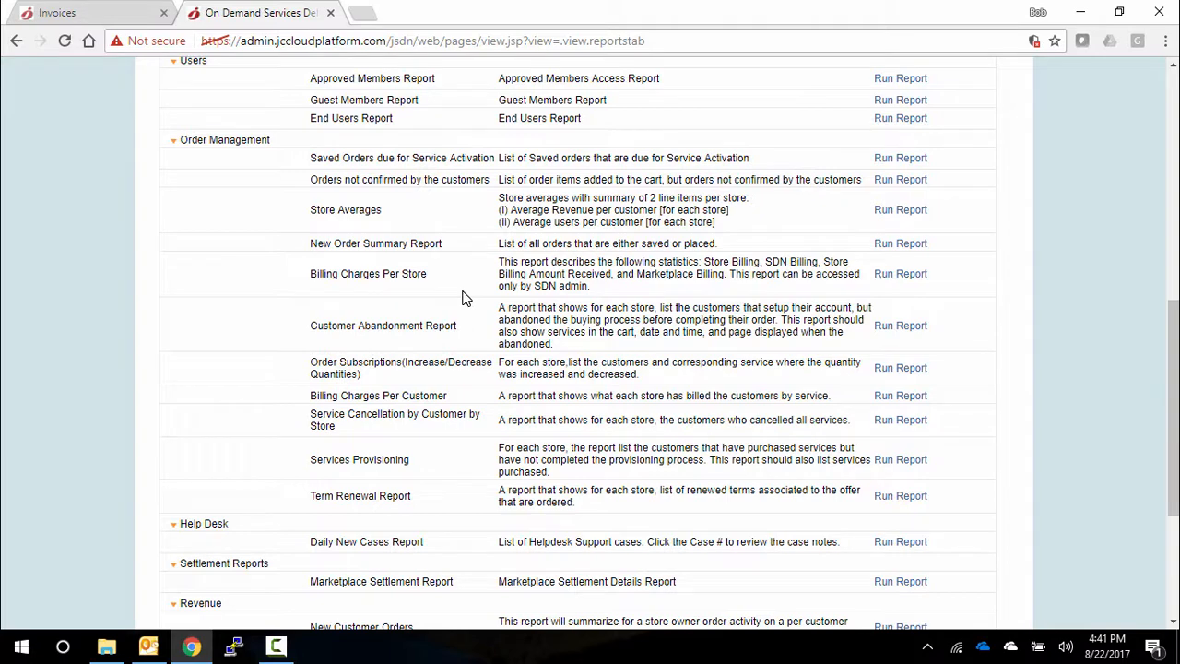
pyautogui.scroll(-1, 464, 297)
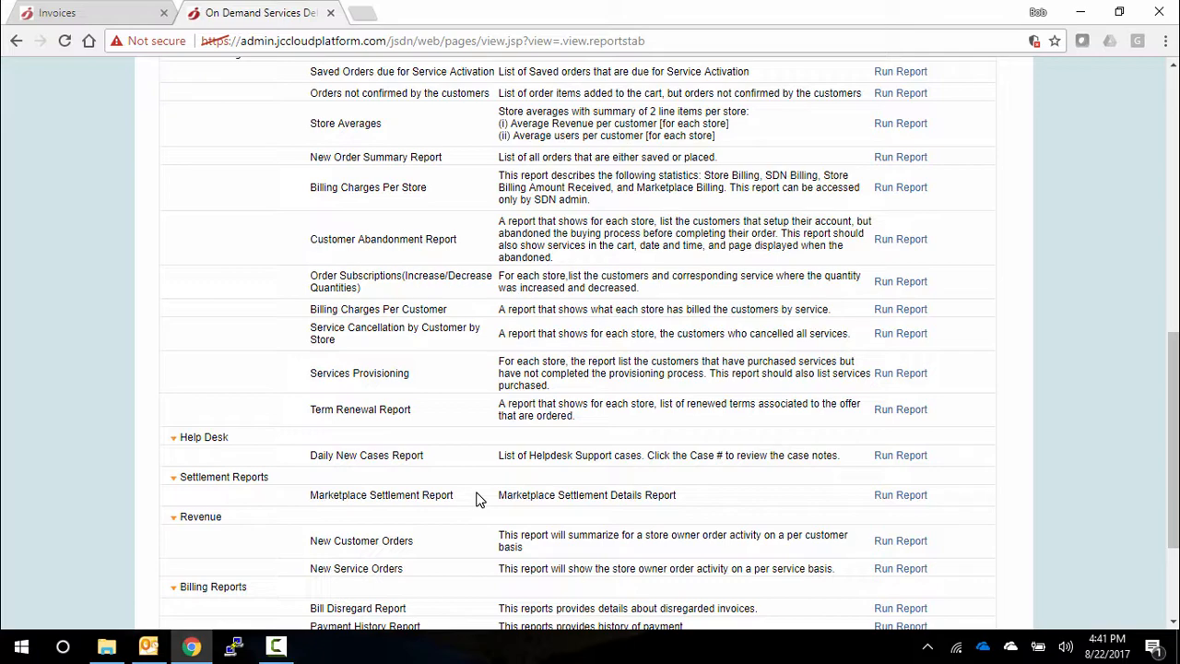
pyautogui.scroll(10, 478, 498)
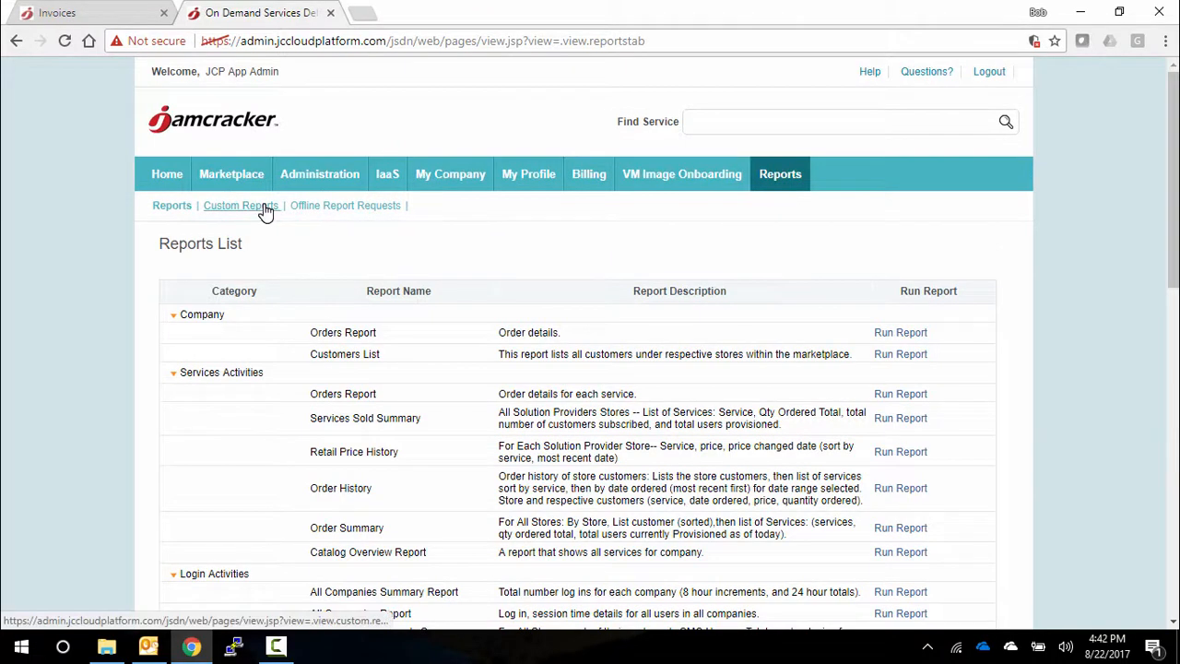
# - Show the custom reports list and start adding a new custom report
pyautogui.click(266, 208)
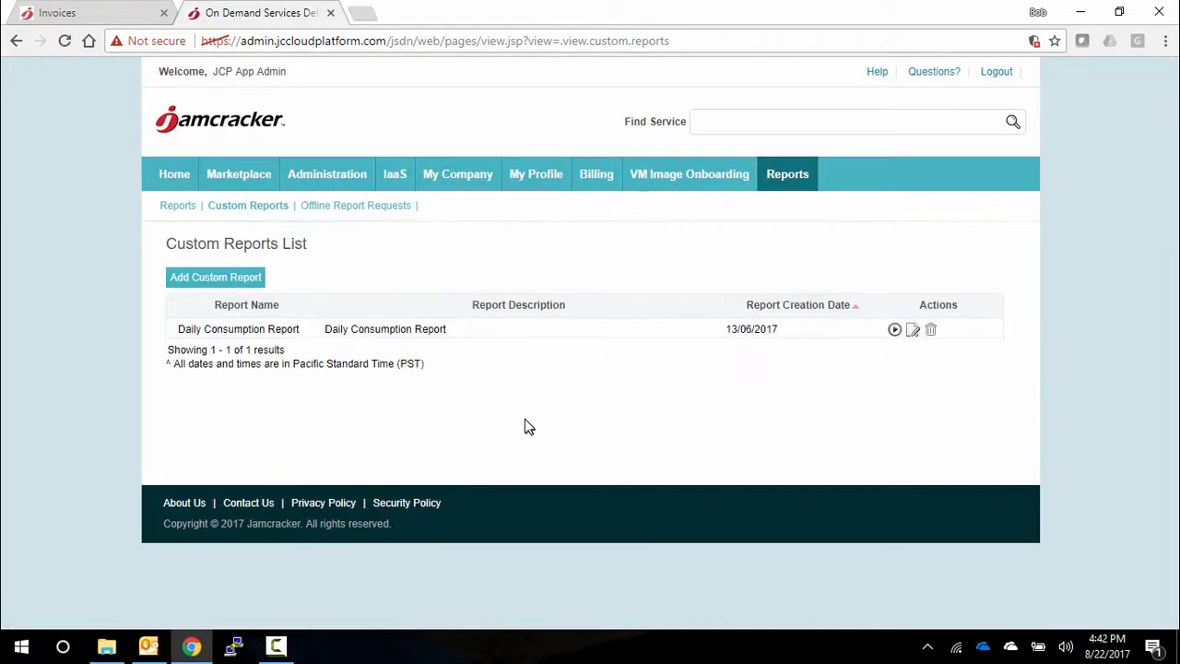
pyautogui.click(232, 281)
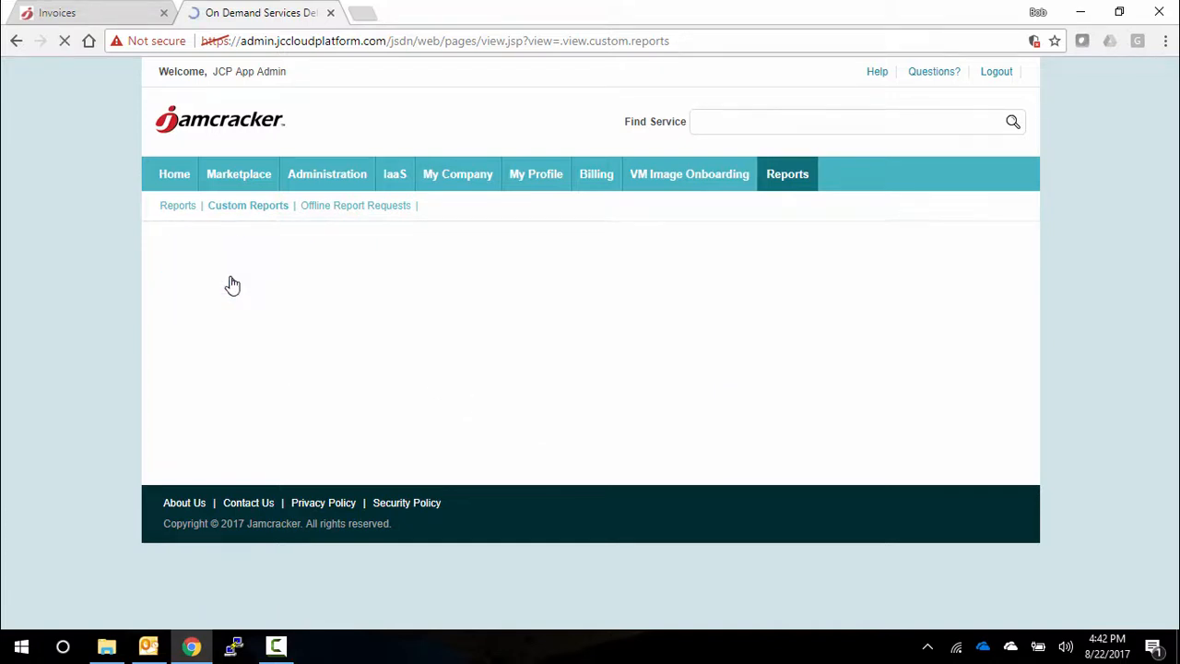
pyautogui.scroll(-2, 649, 394)
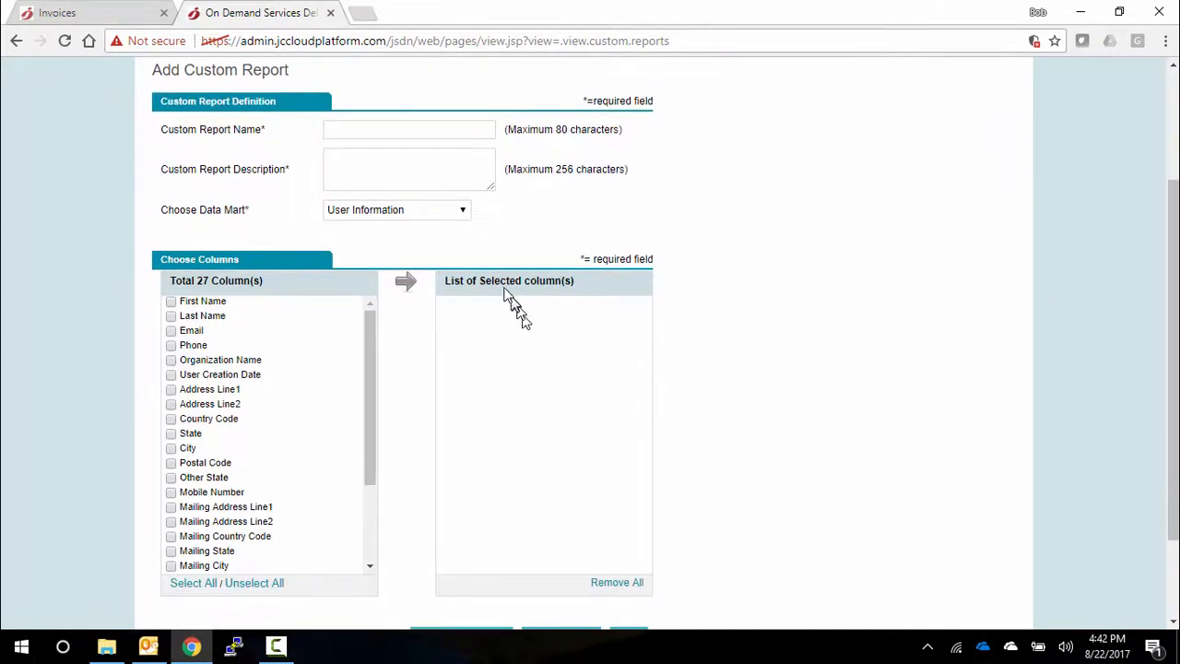
# - Set the custom report's data mart to Resale Activity and review the columns available for it
pyautogui.click(461, 210)
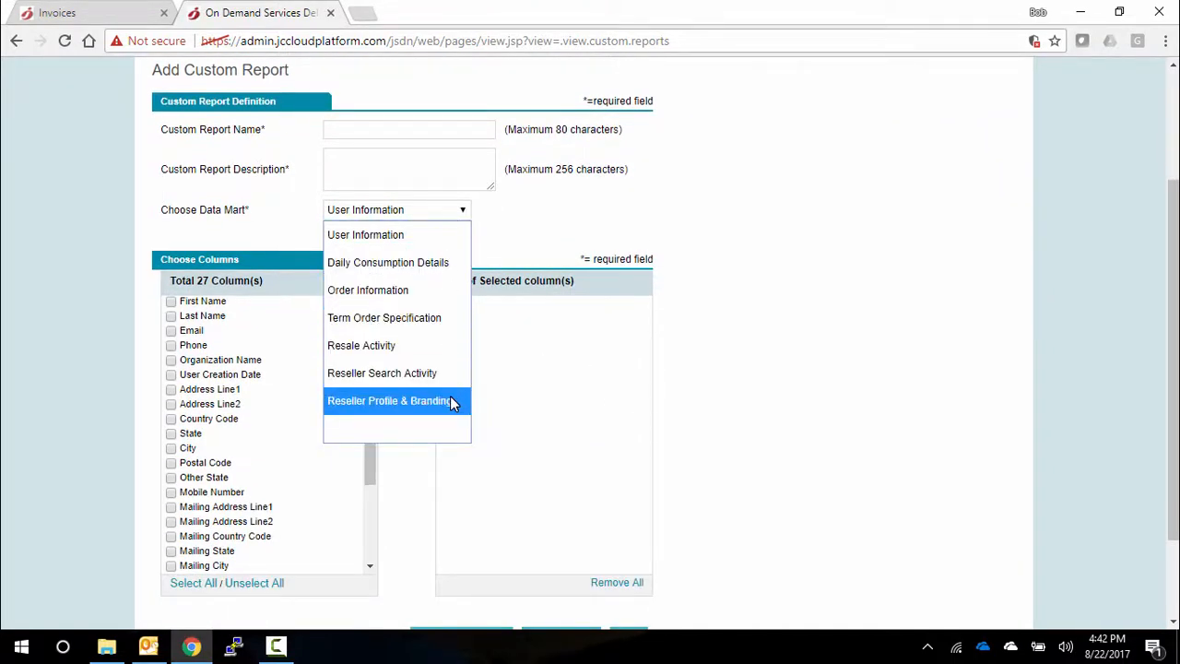
pyautogui.click(429, 349)
pyautogui.scroll(-3, 326, 433)
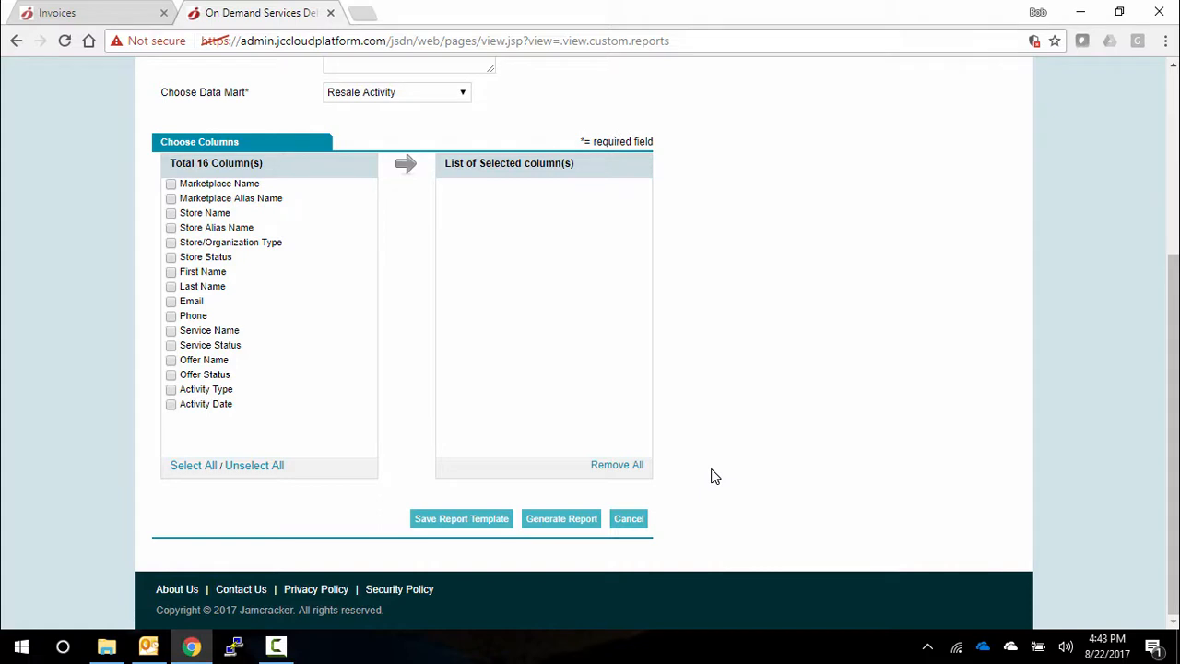
pyautogui.scroll(2, 715, 476)
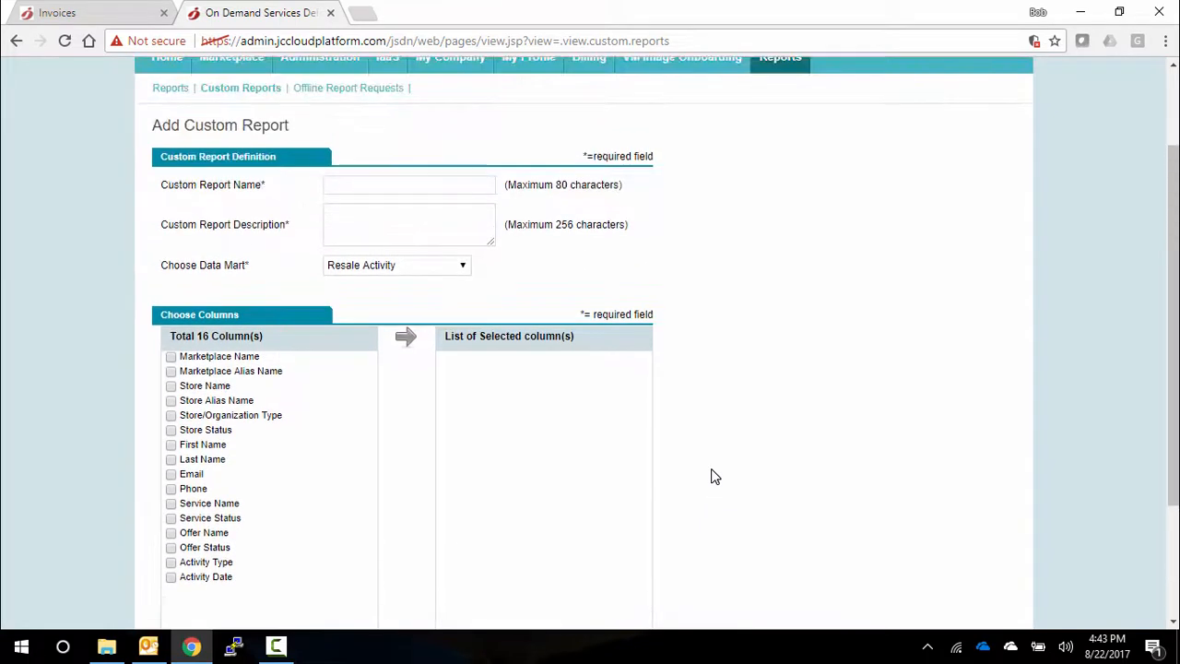
pyautogui.scroll(1, 715, 476)
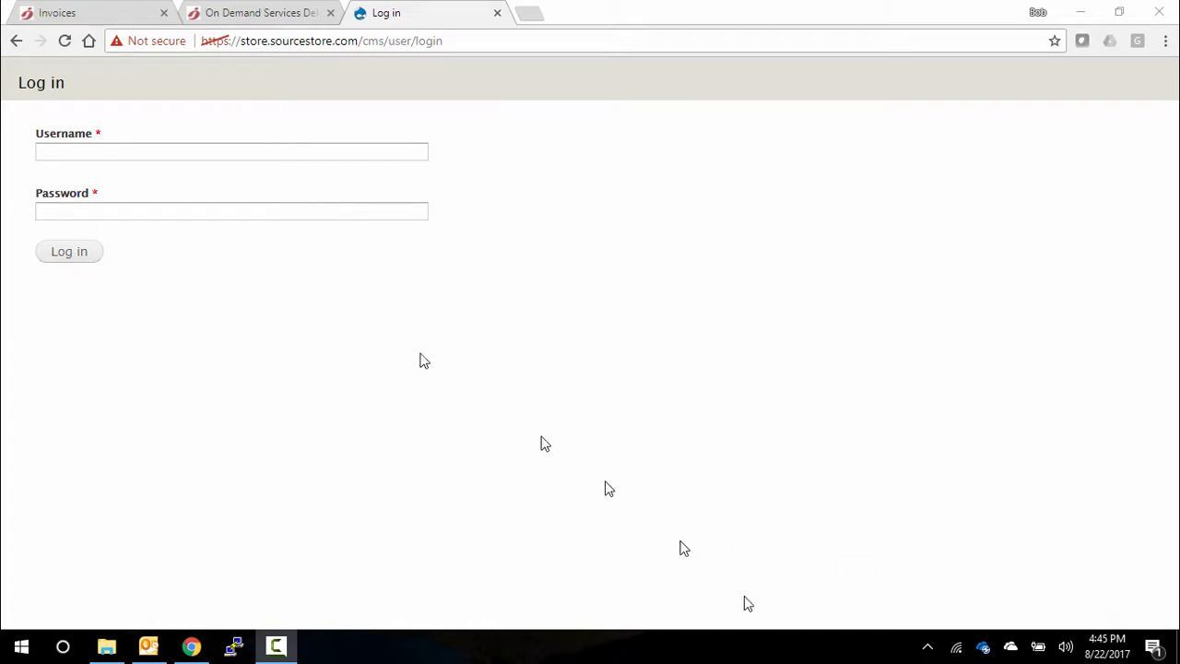
# - Log in to the Source Store CMS with the username admin and the account password
pyautogui.click(267, 150)
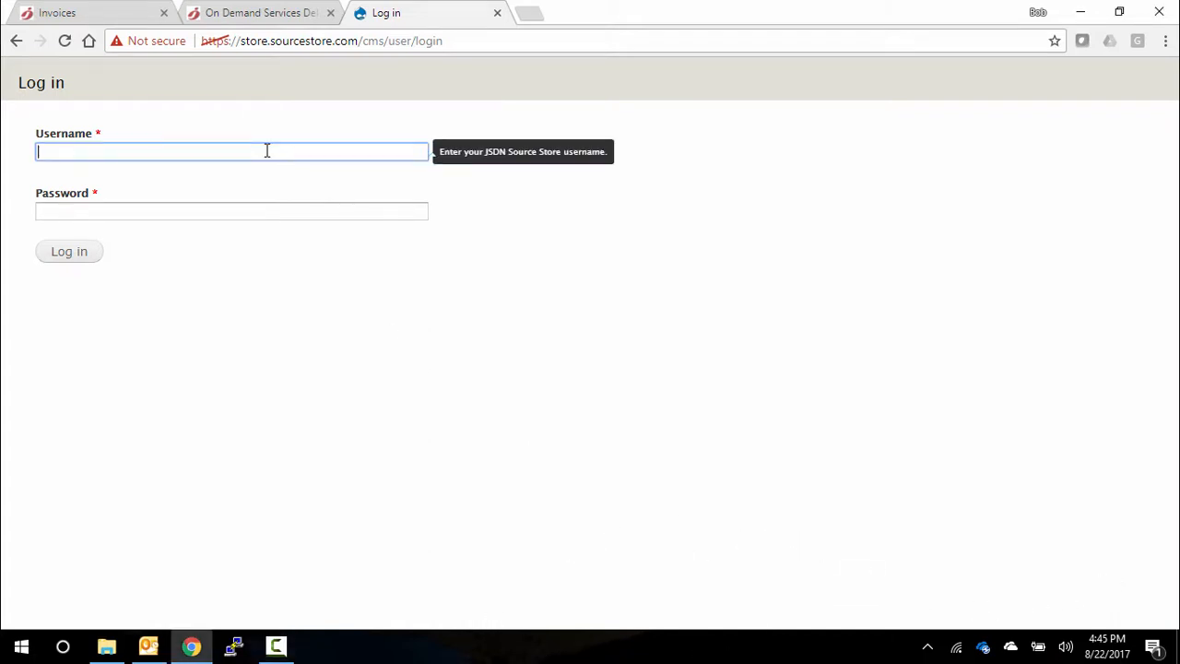
pyautogui.write('ad')
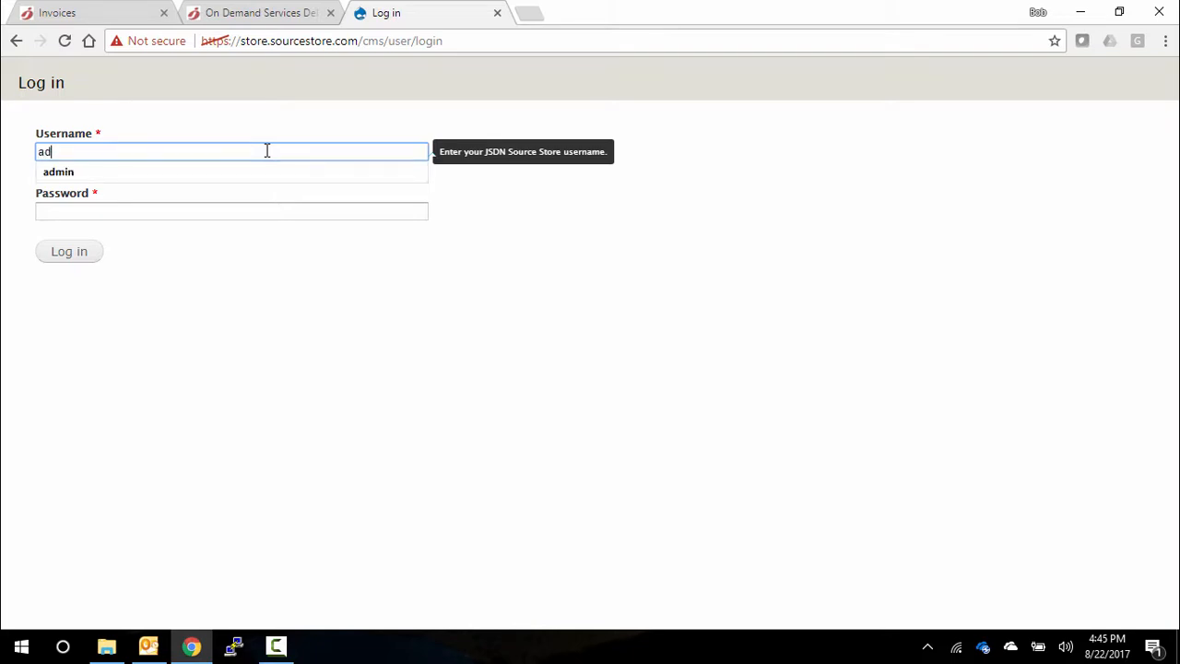
pyautogui.write('min')
pyautogui.press('Tab')
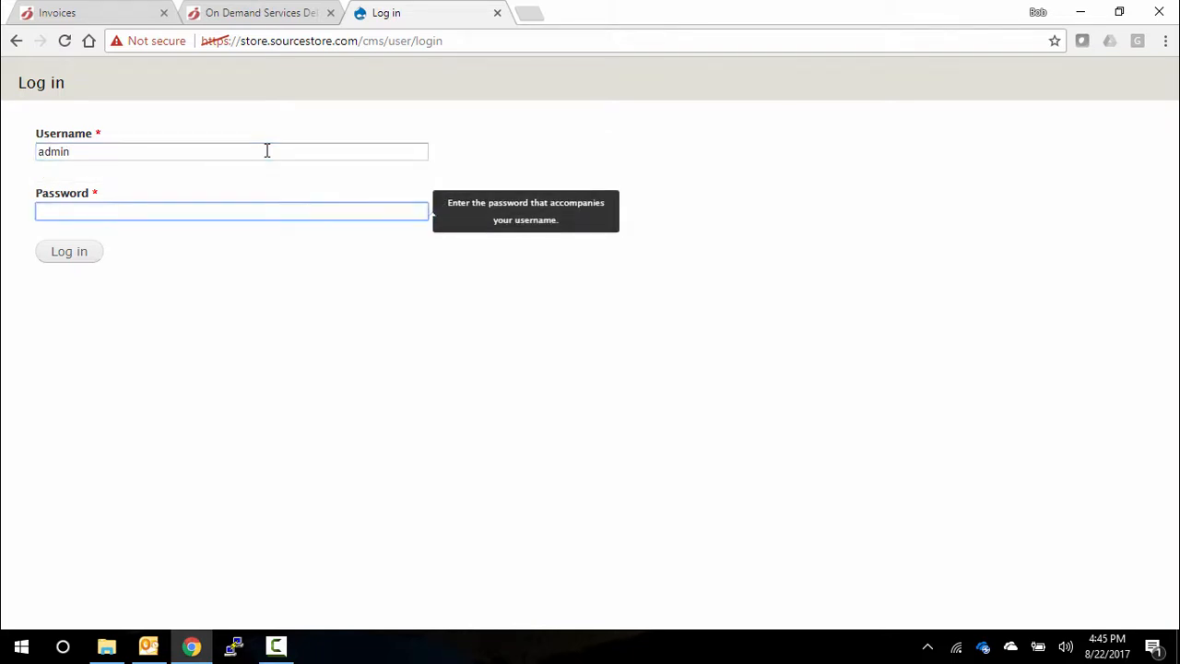
pyautogui.write('admin123')
pyautogui.click(72, 262)
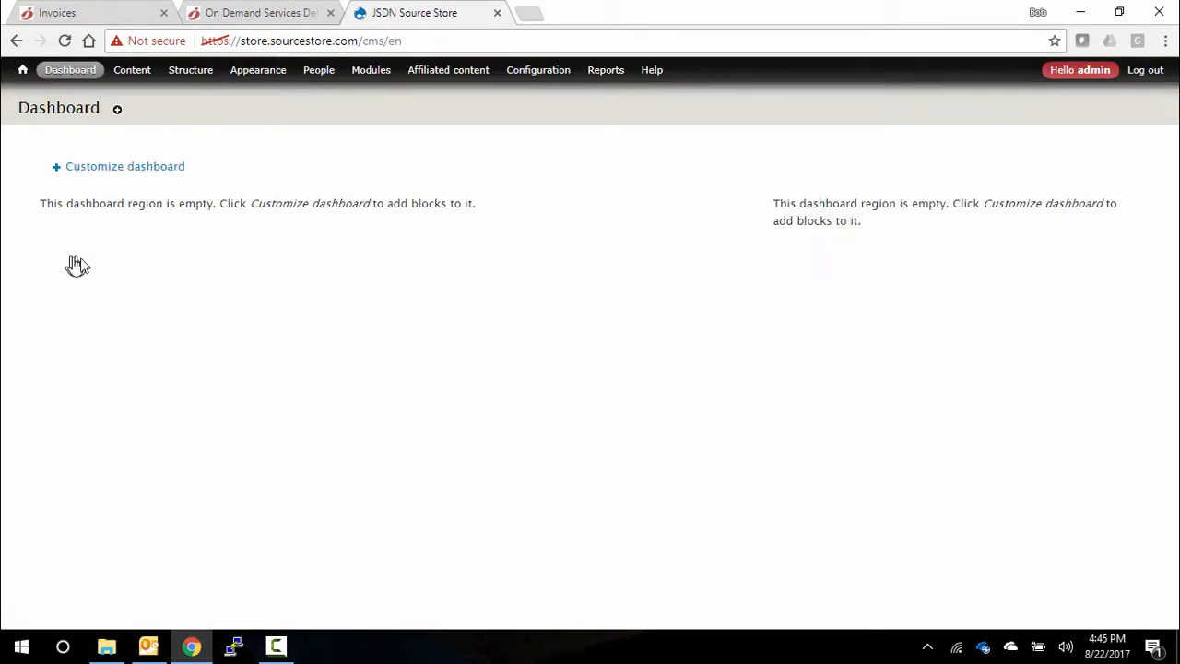
# - Show the CMS content list and open the Microsoft Cloud App Security product page for editing
pyautogui.moveTo(137, 80)
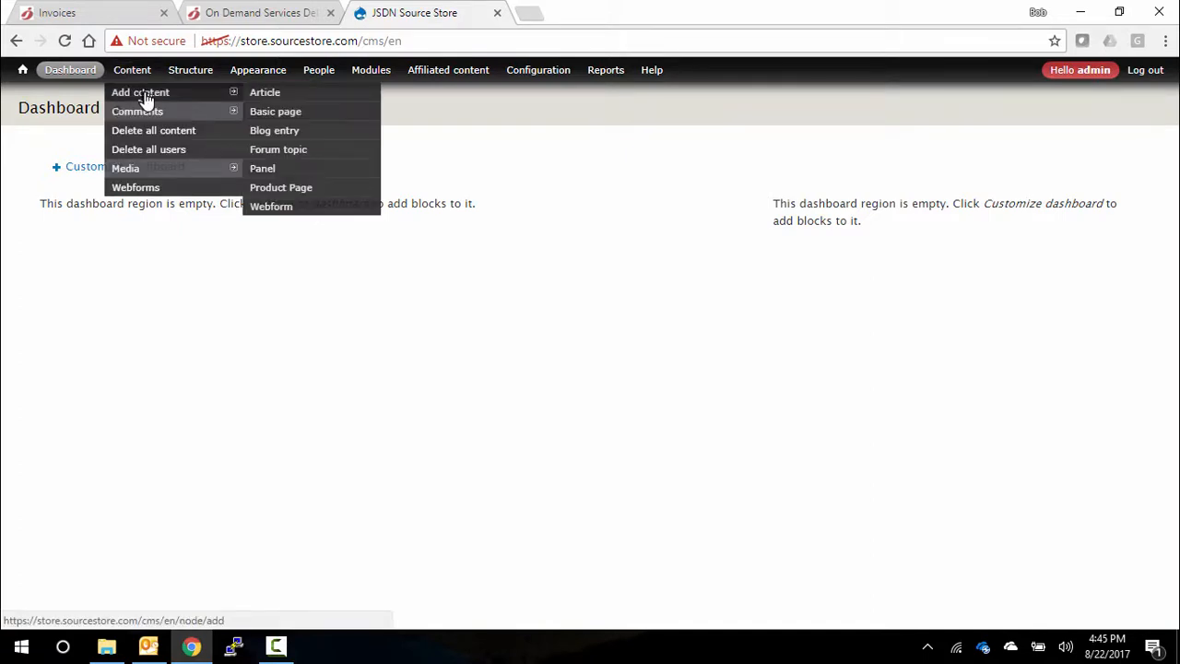
pyautogui.click(136, 80)
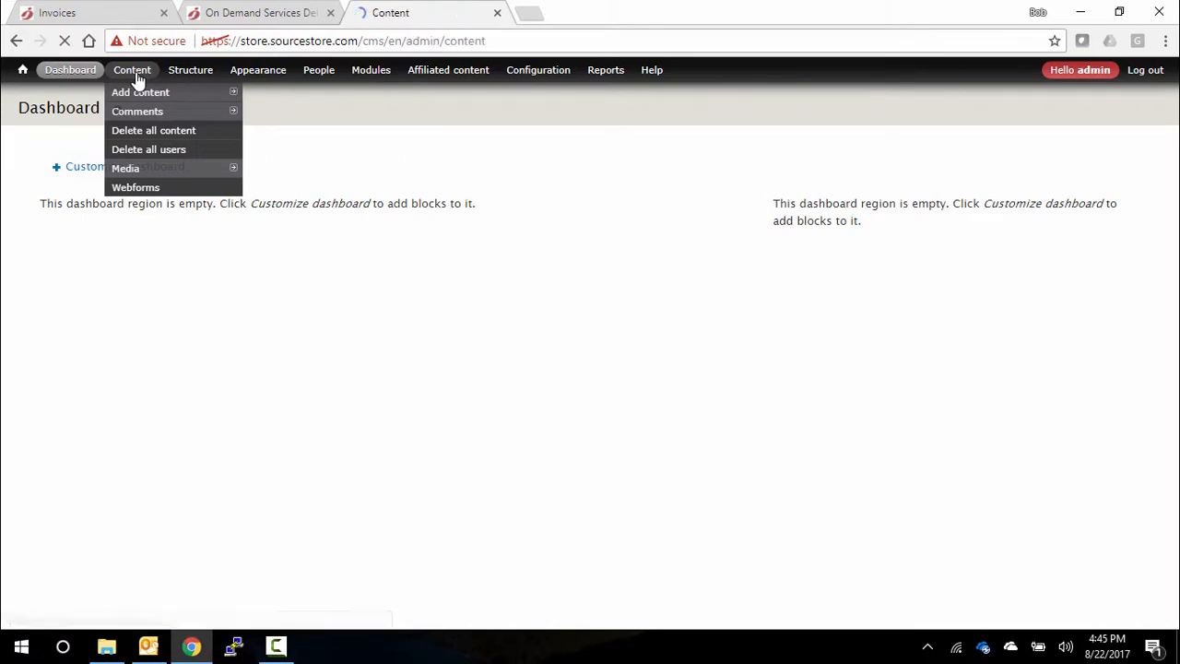
pyautogui.scroll(-3, 355, 364)
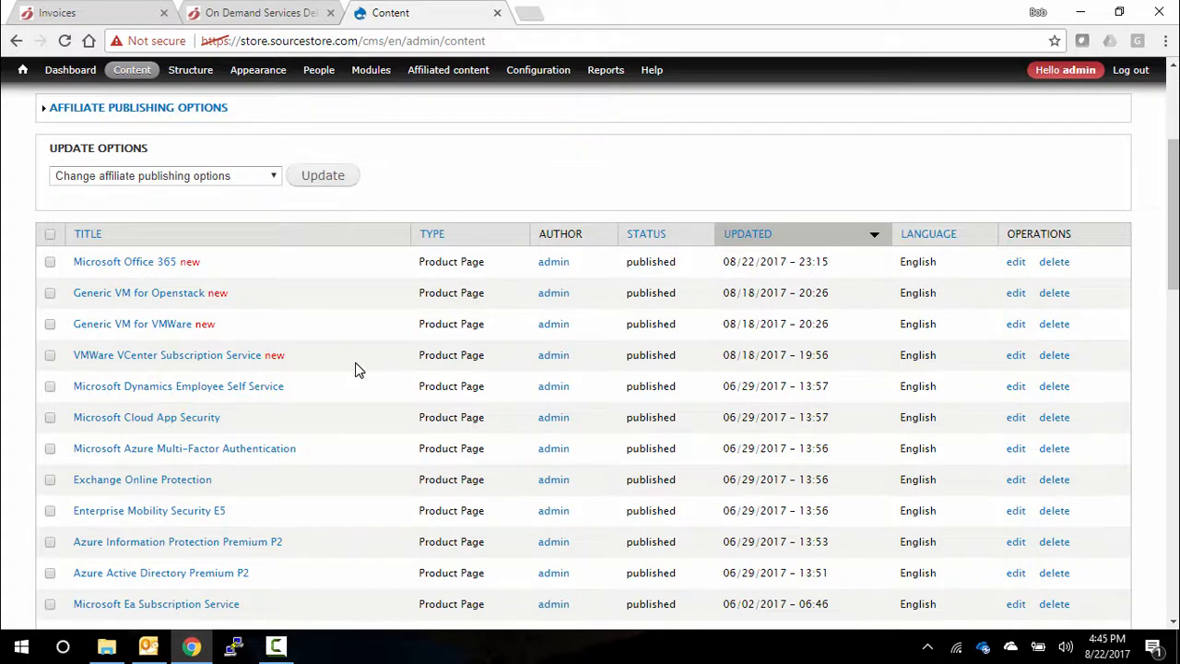
pyautogui.click(1015, 419)
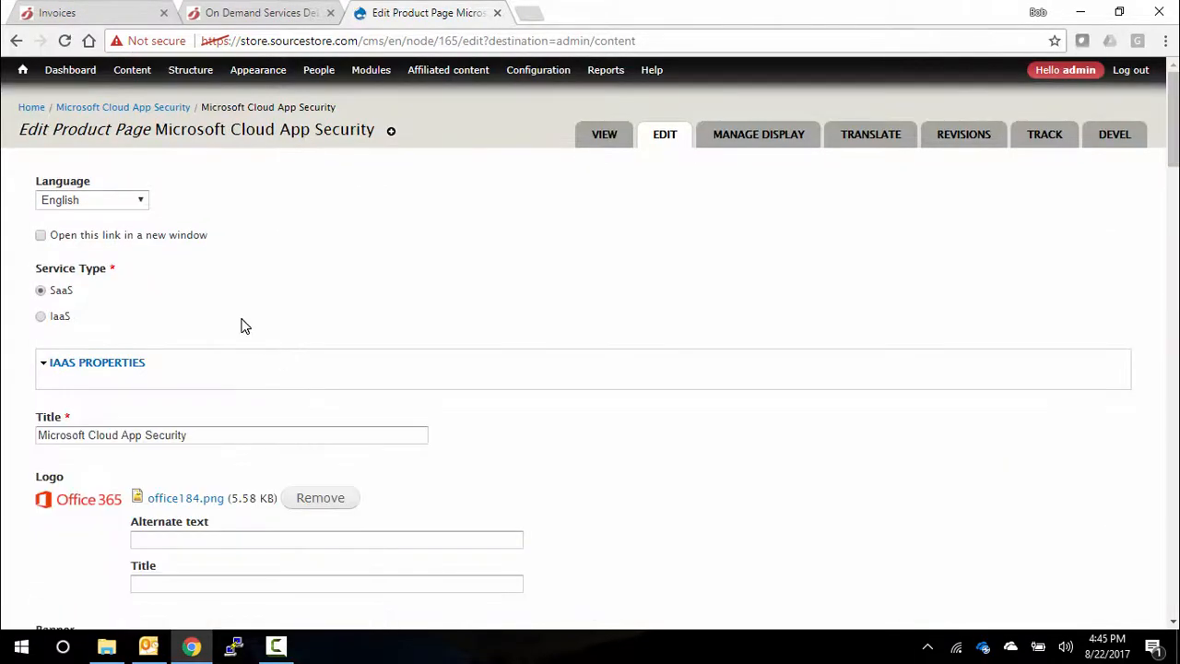
# - Review the product page's editable fields, from logo, banners and overview to category, provider, service ID and the stores it is published to
pyautogui.scroll(-1, 240, 323)
pyautogui.scroll(-5, 210, 304)
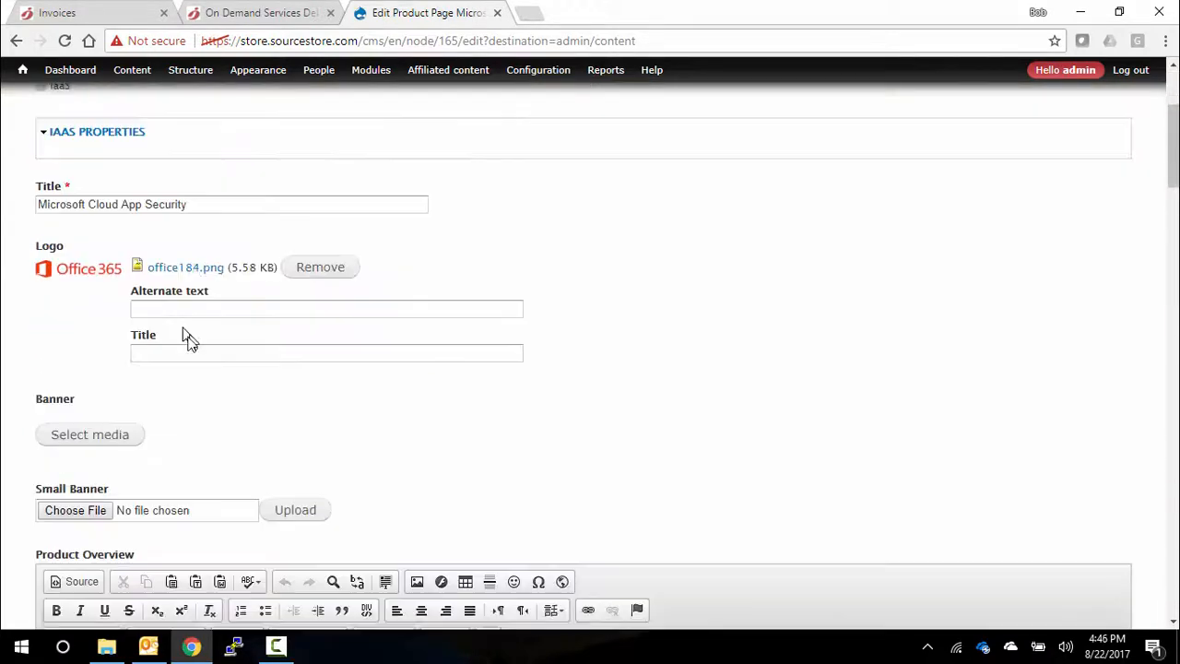
pyautogui.scroll(-5, 218, 431)
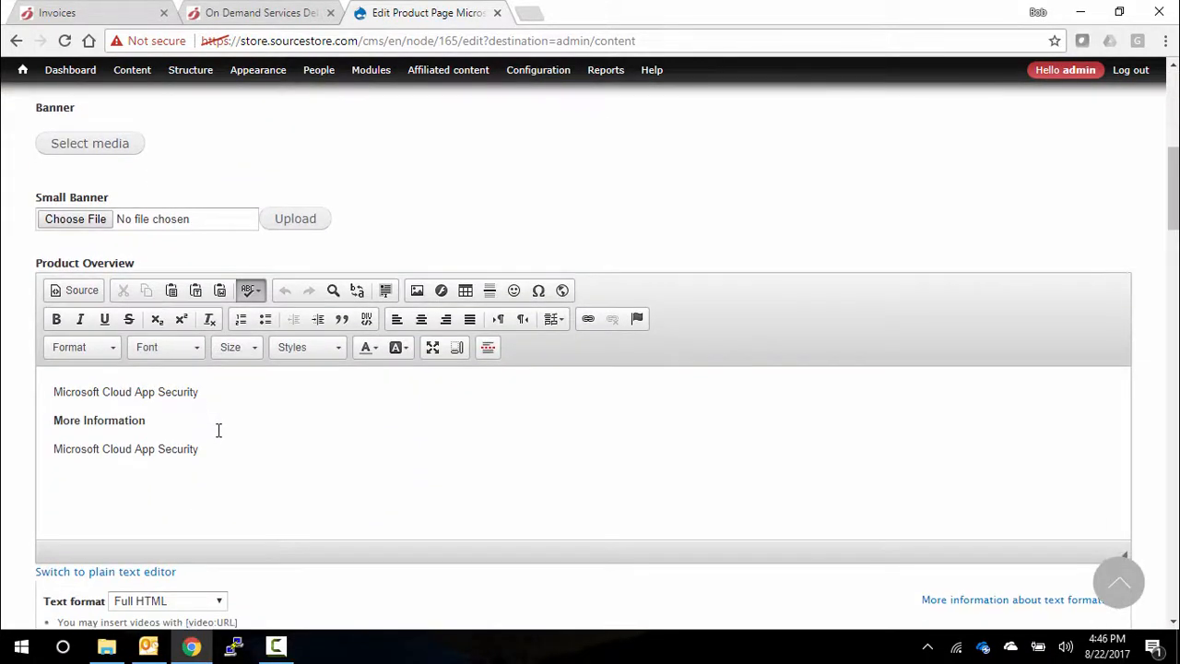
pyautogui.scroll(-4, 218, 431)
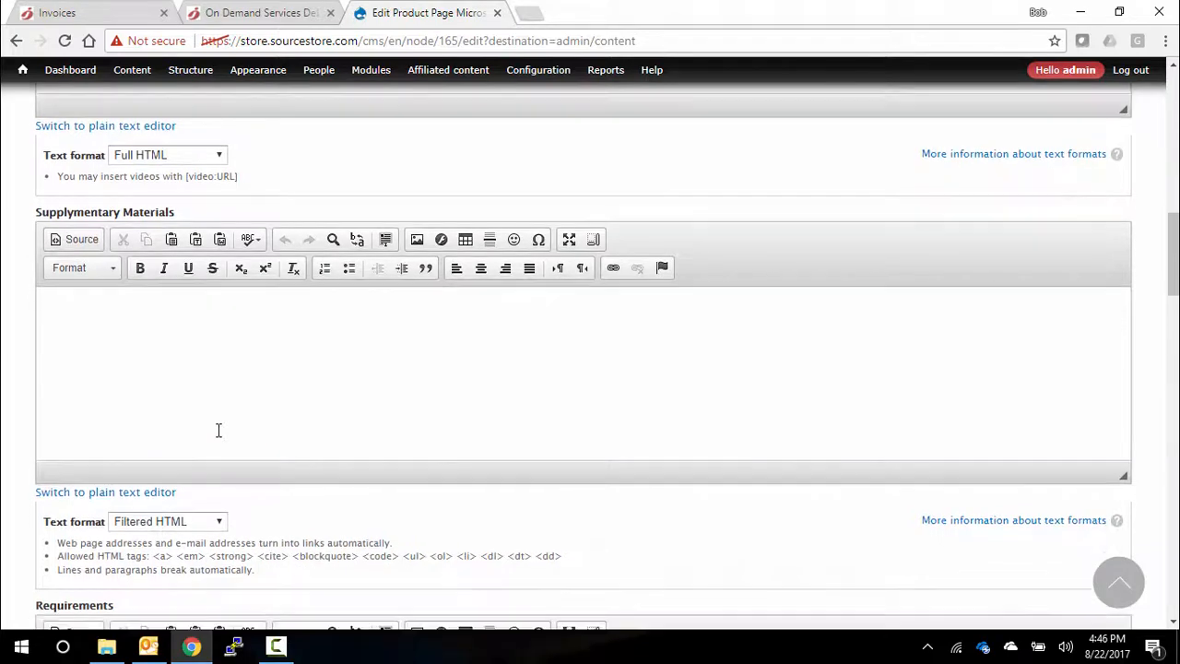
pyautogui.scroll(-5, 218, 431)
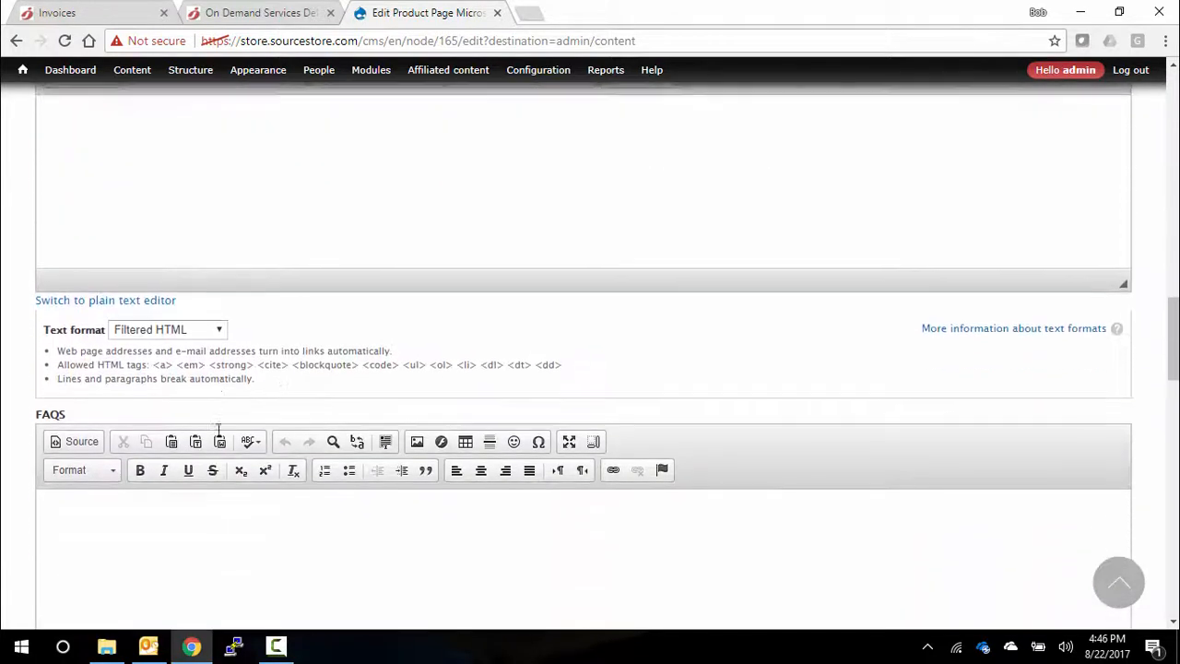
pyautogui.scroll(-6, 219, 431)
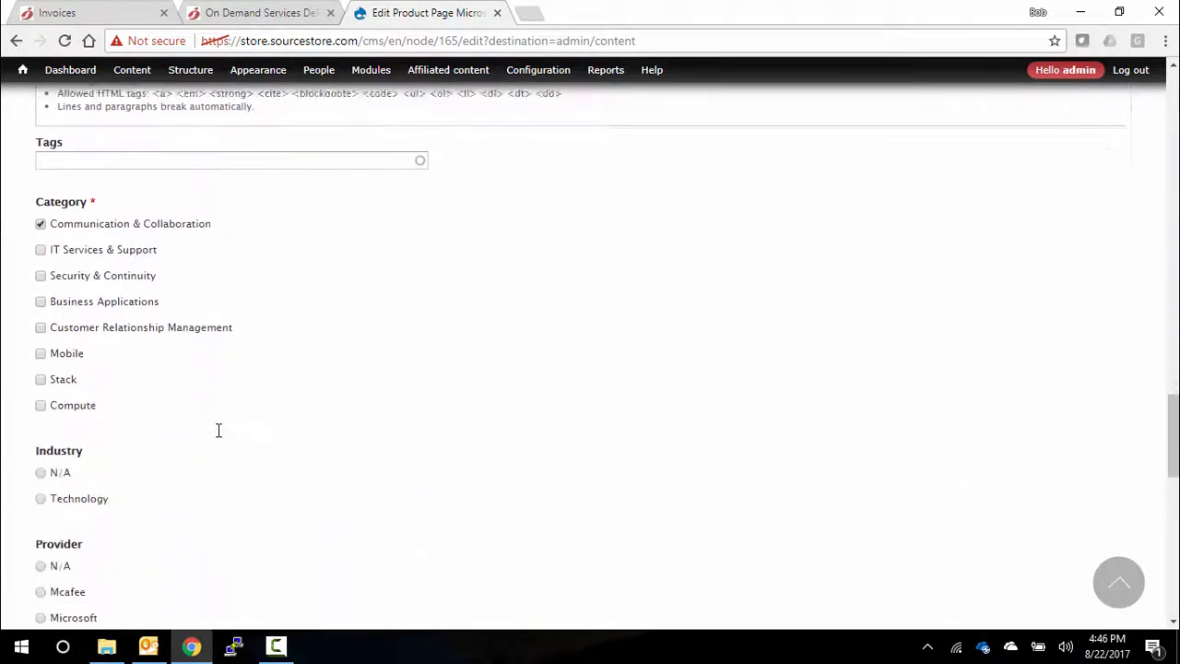
pyautogui.scroll(-5, 218, 430)
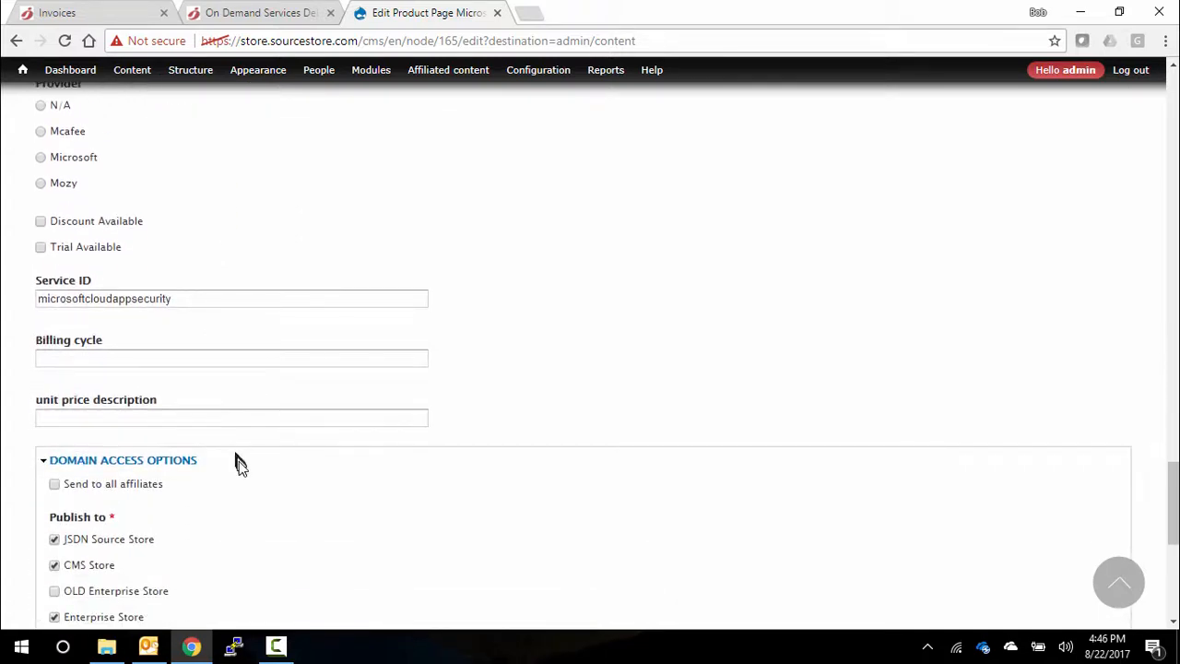
pyautogui.scroll(-3, 240, 469)
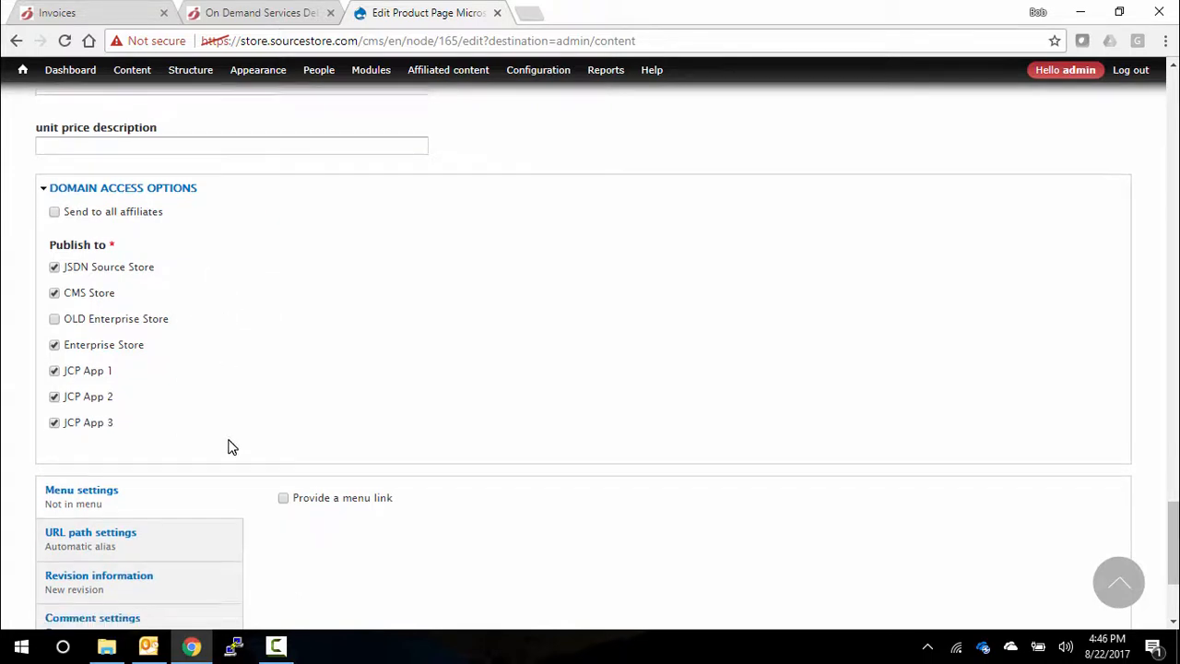
# - Show the CMS administration options for content and site structure
pyautogui.scroll(8, 230, 446)
pyautogui.moveTo(134, 74)
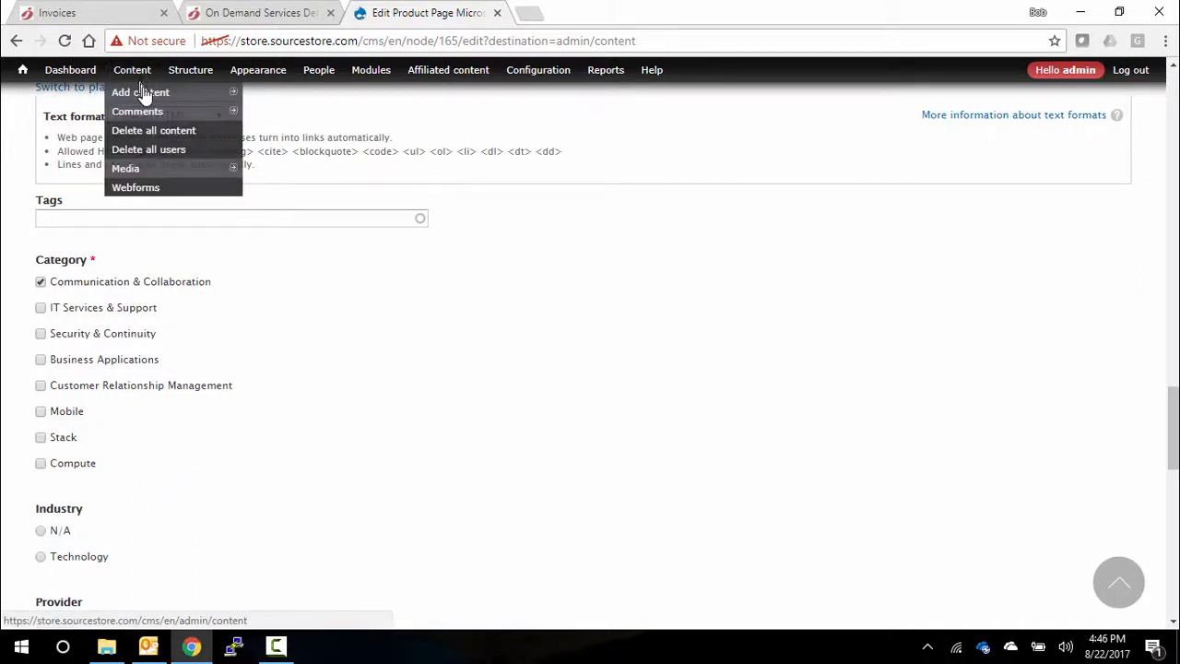
pyautogui.moveTo(187, 76)
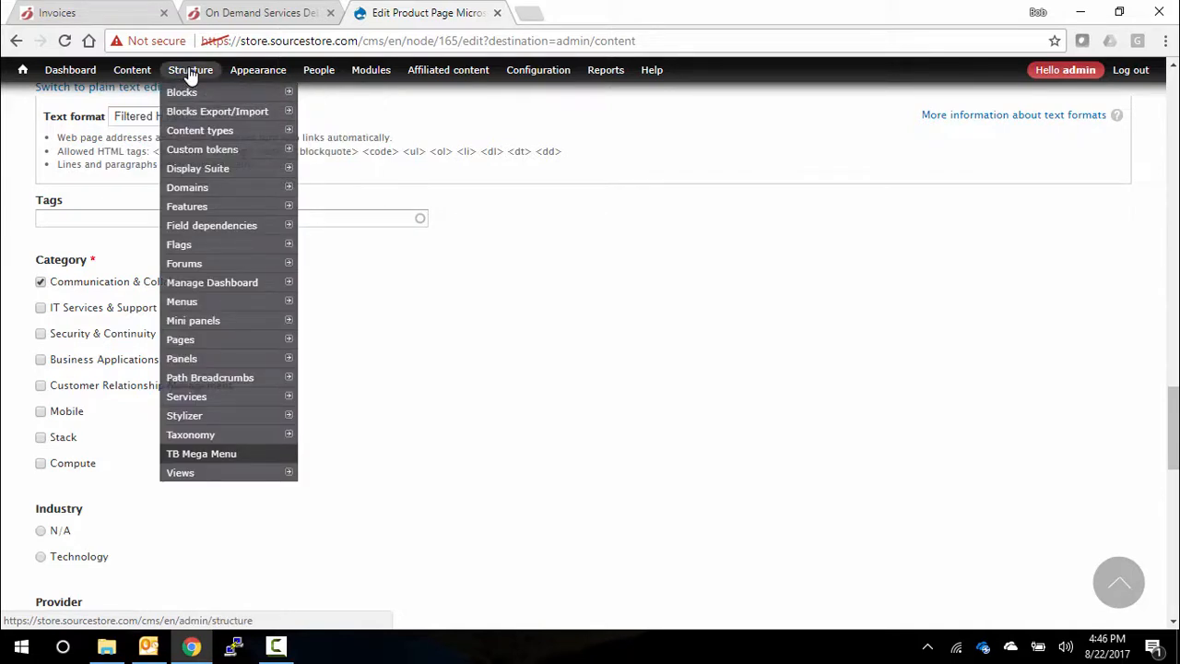
# - Return to the Jamcracker store from the invoice details and show its home page banner and service listings
pyautogui.click(107, 21)
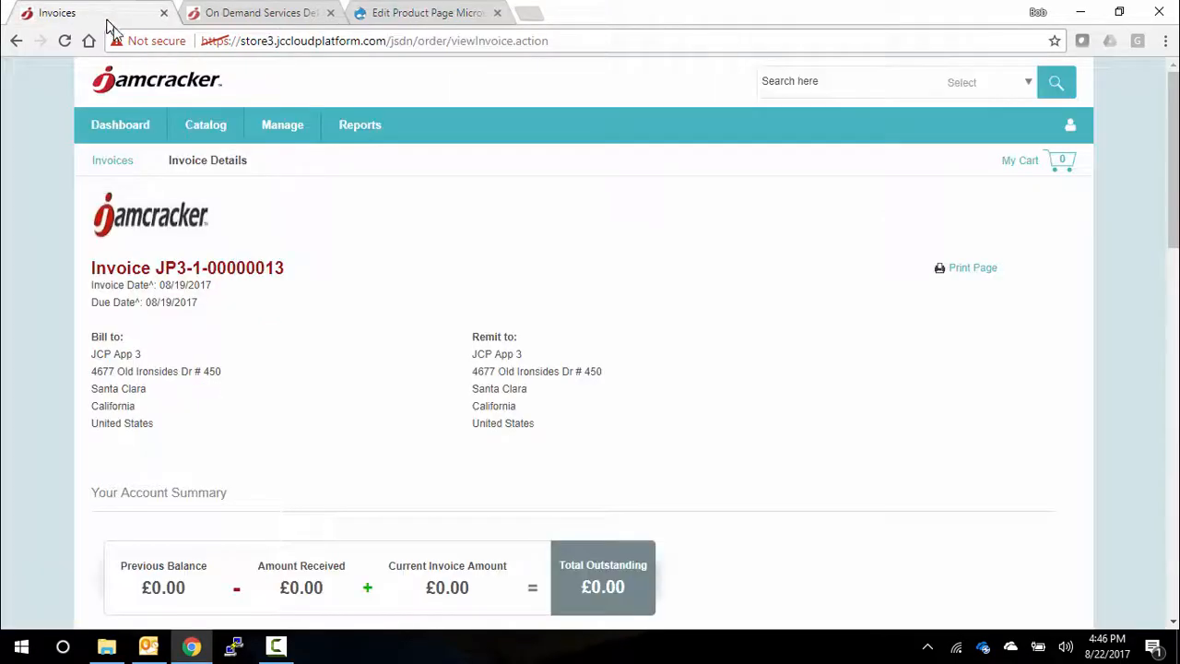
pyautogui.click(144, 90)
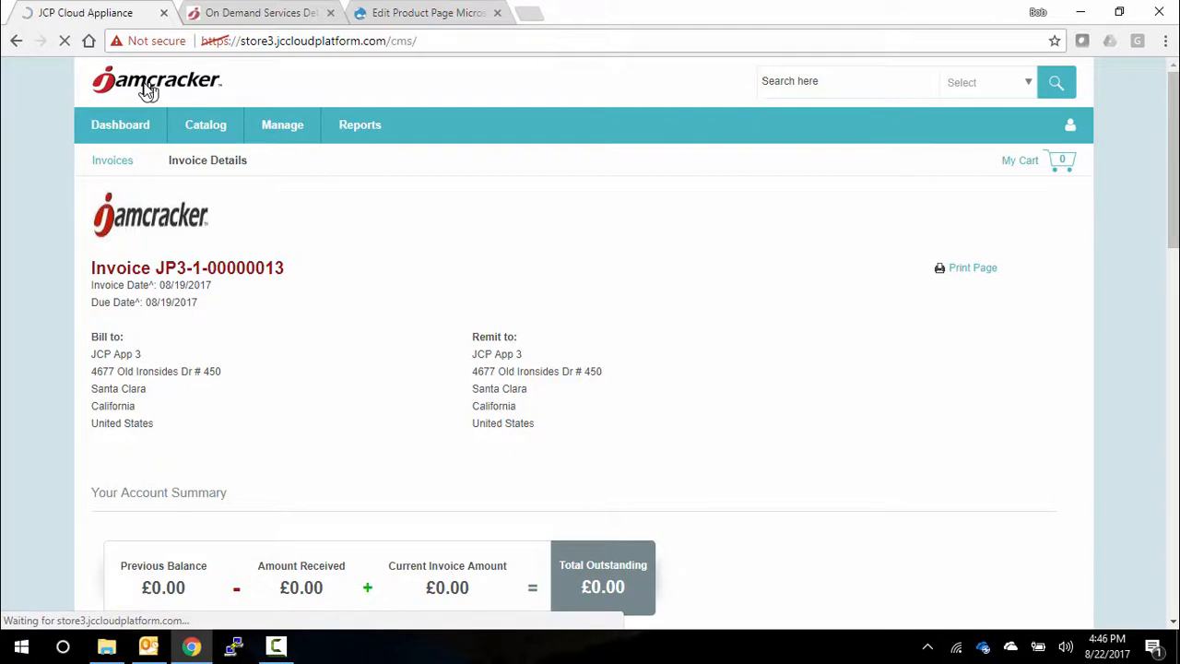
pyautogui.scroll(-4, 479, 294)
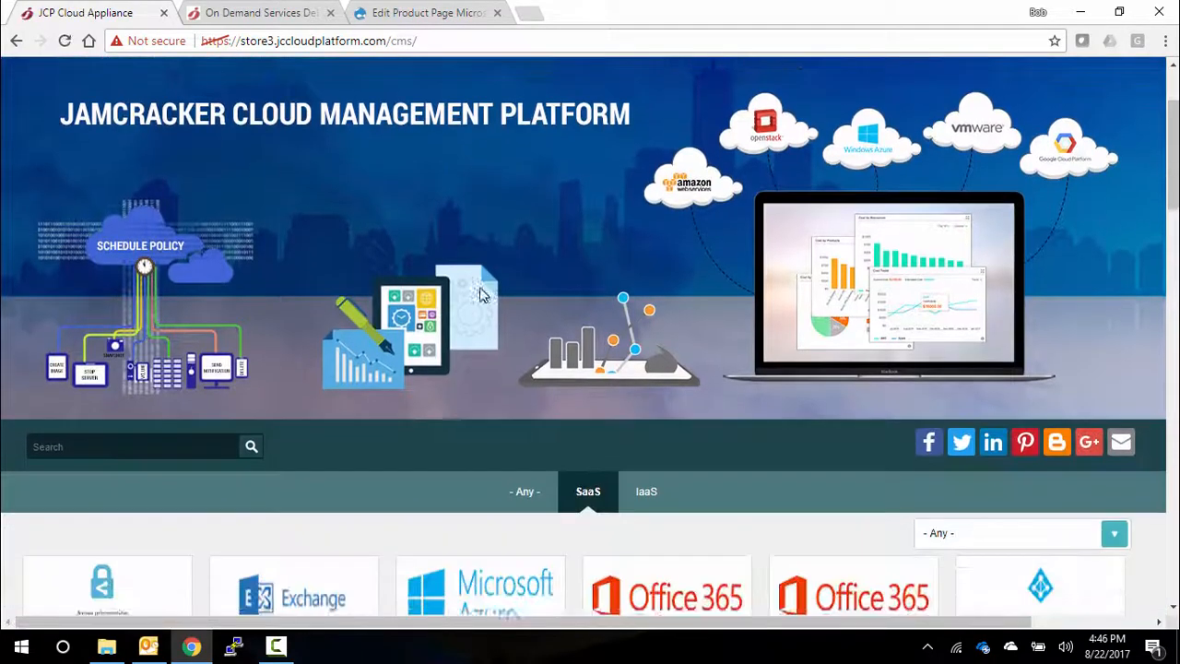
pyautogui.scroll(4, 479, 288)
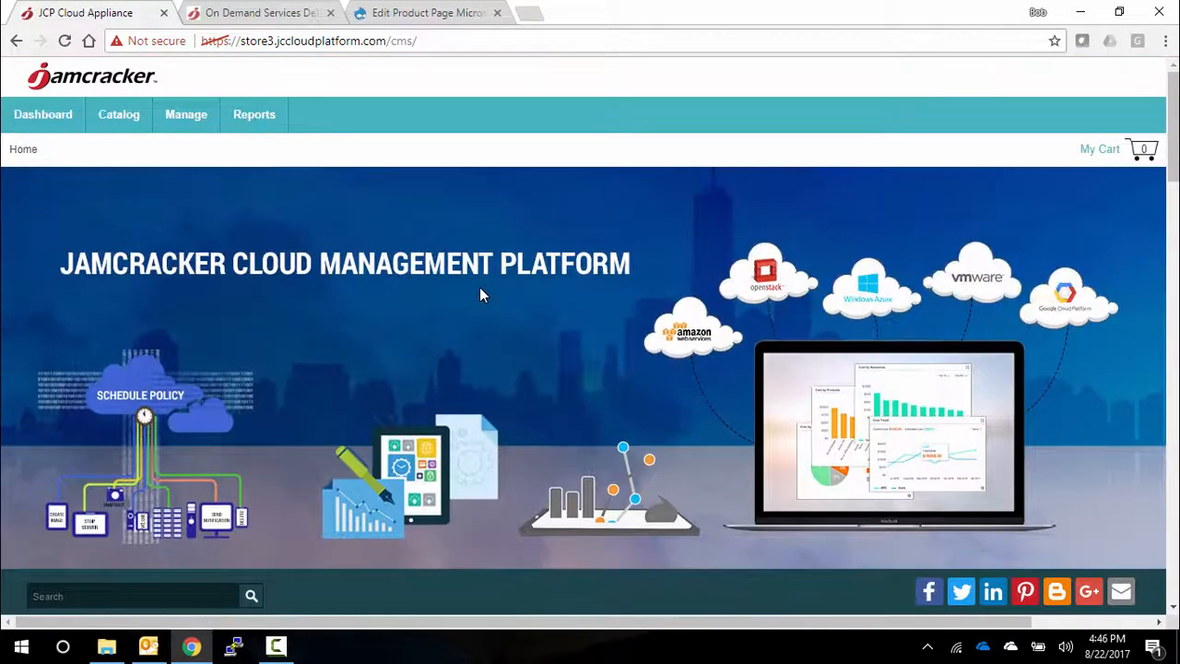